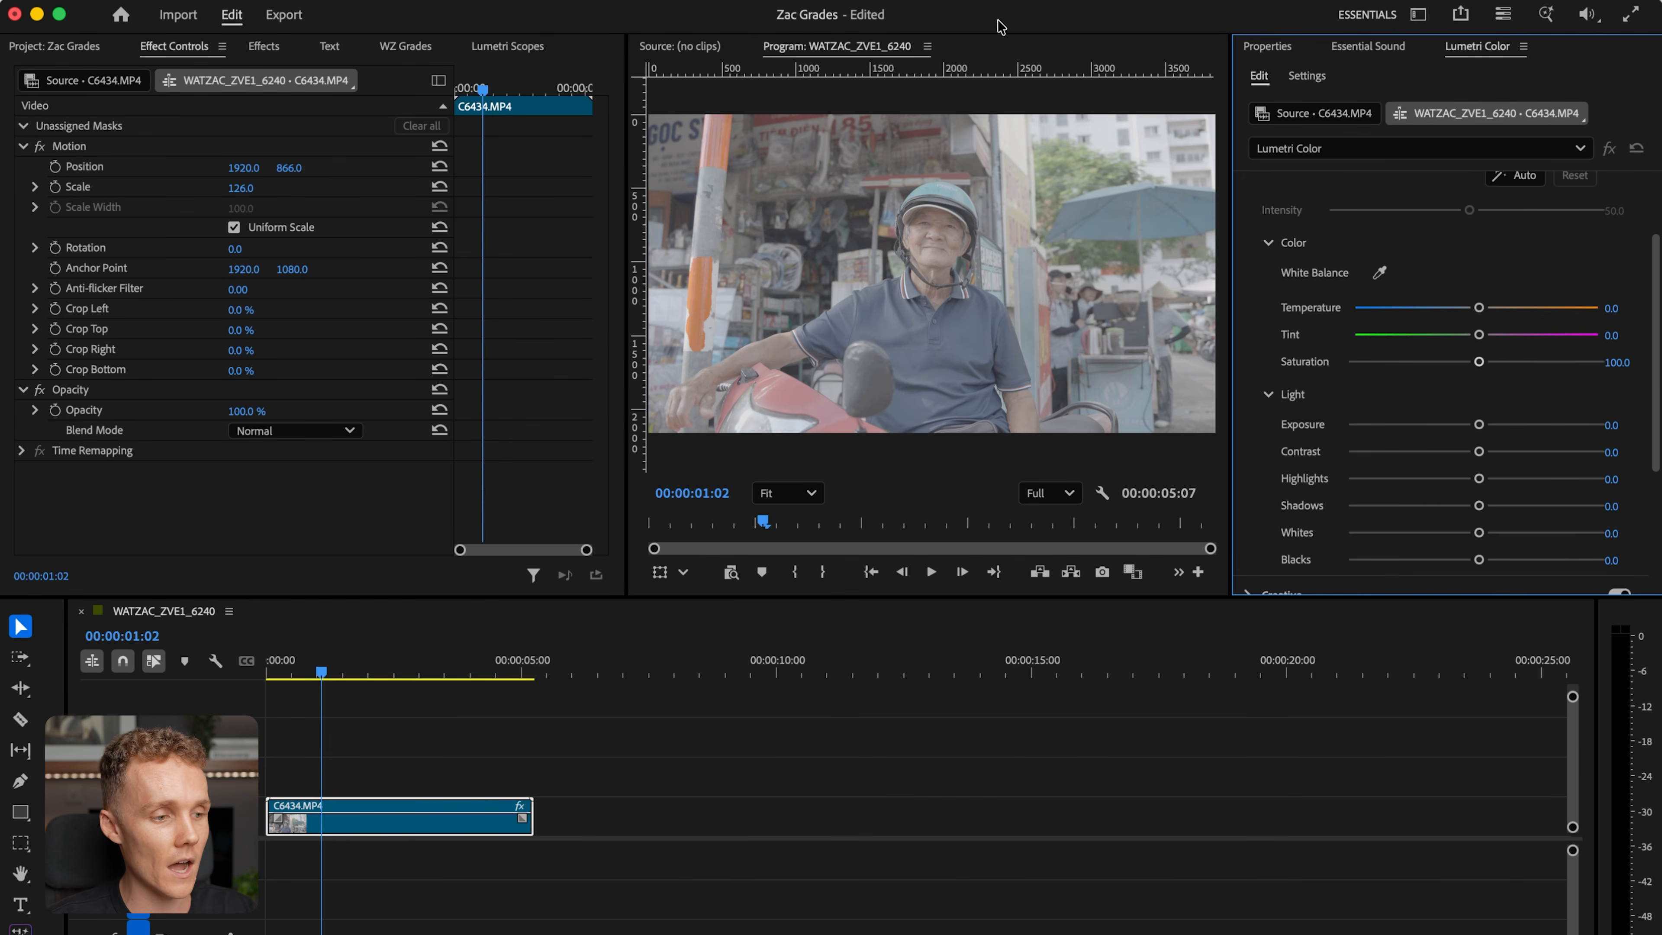
- Show only the RGB waveform in Lumetri Scopes instead of the vectorscope, and enlarge the program monitor by resizing the surrounding panels
click(521, 49)
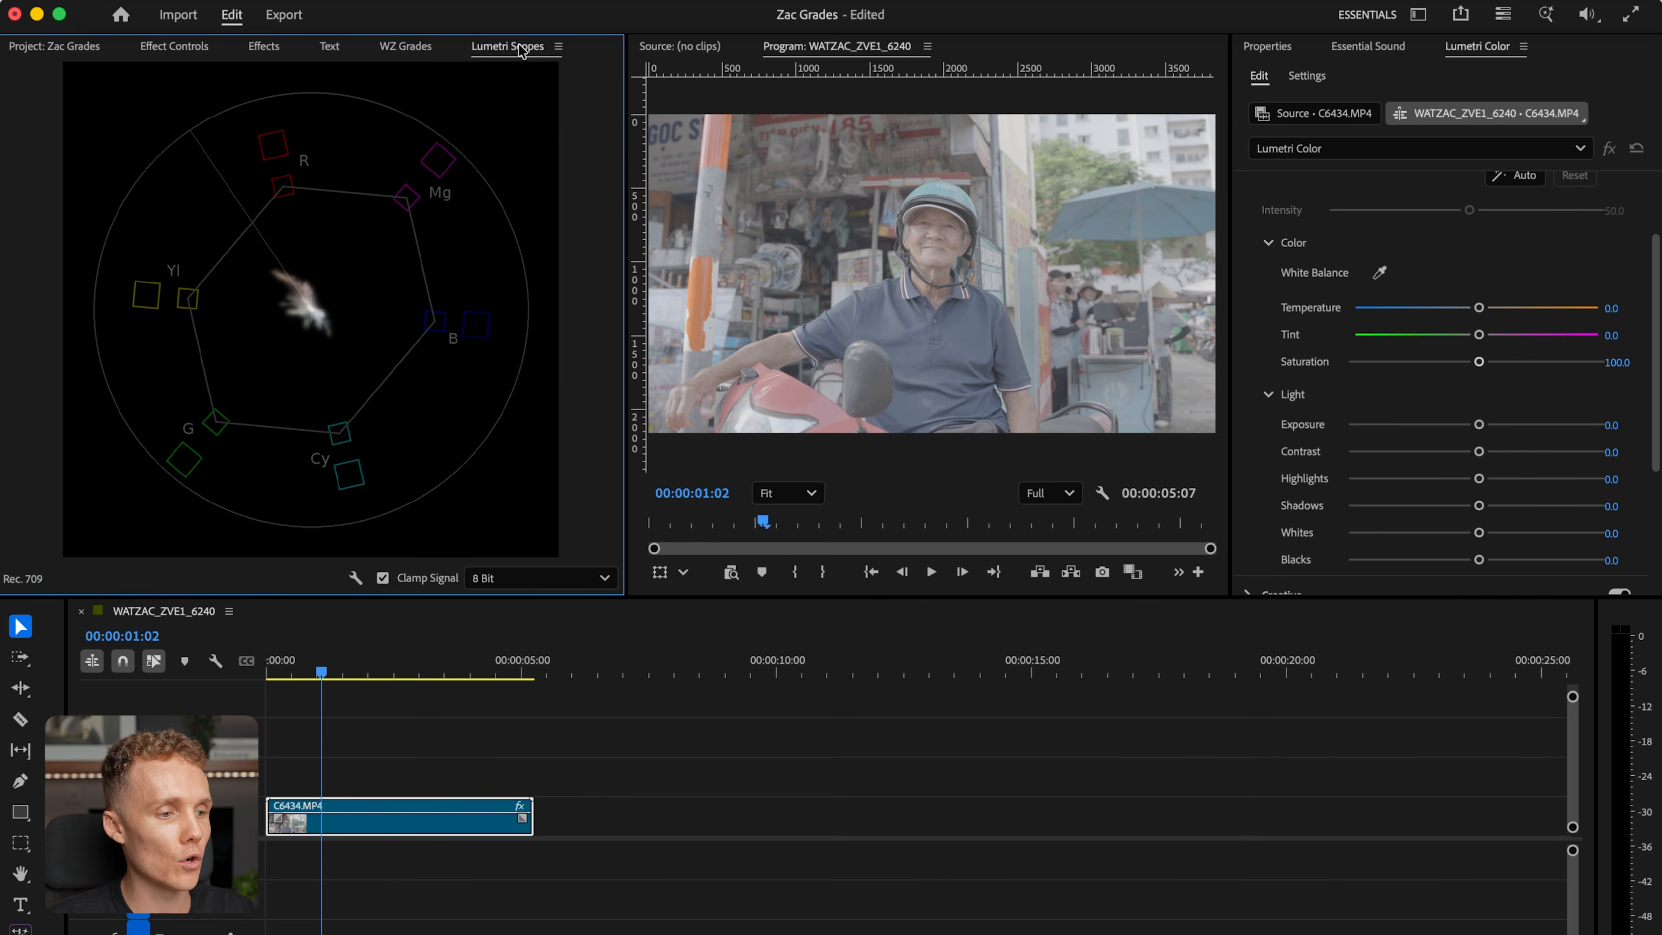
right_click(579, 139)
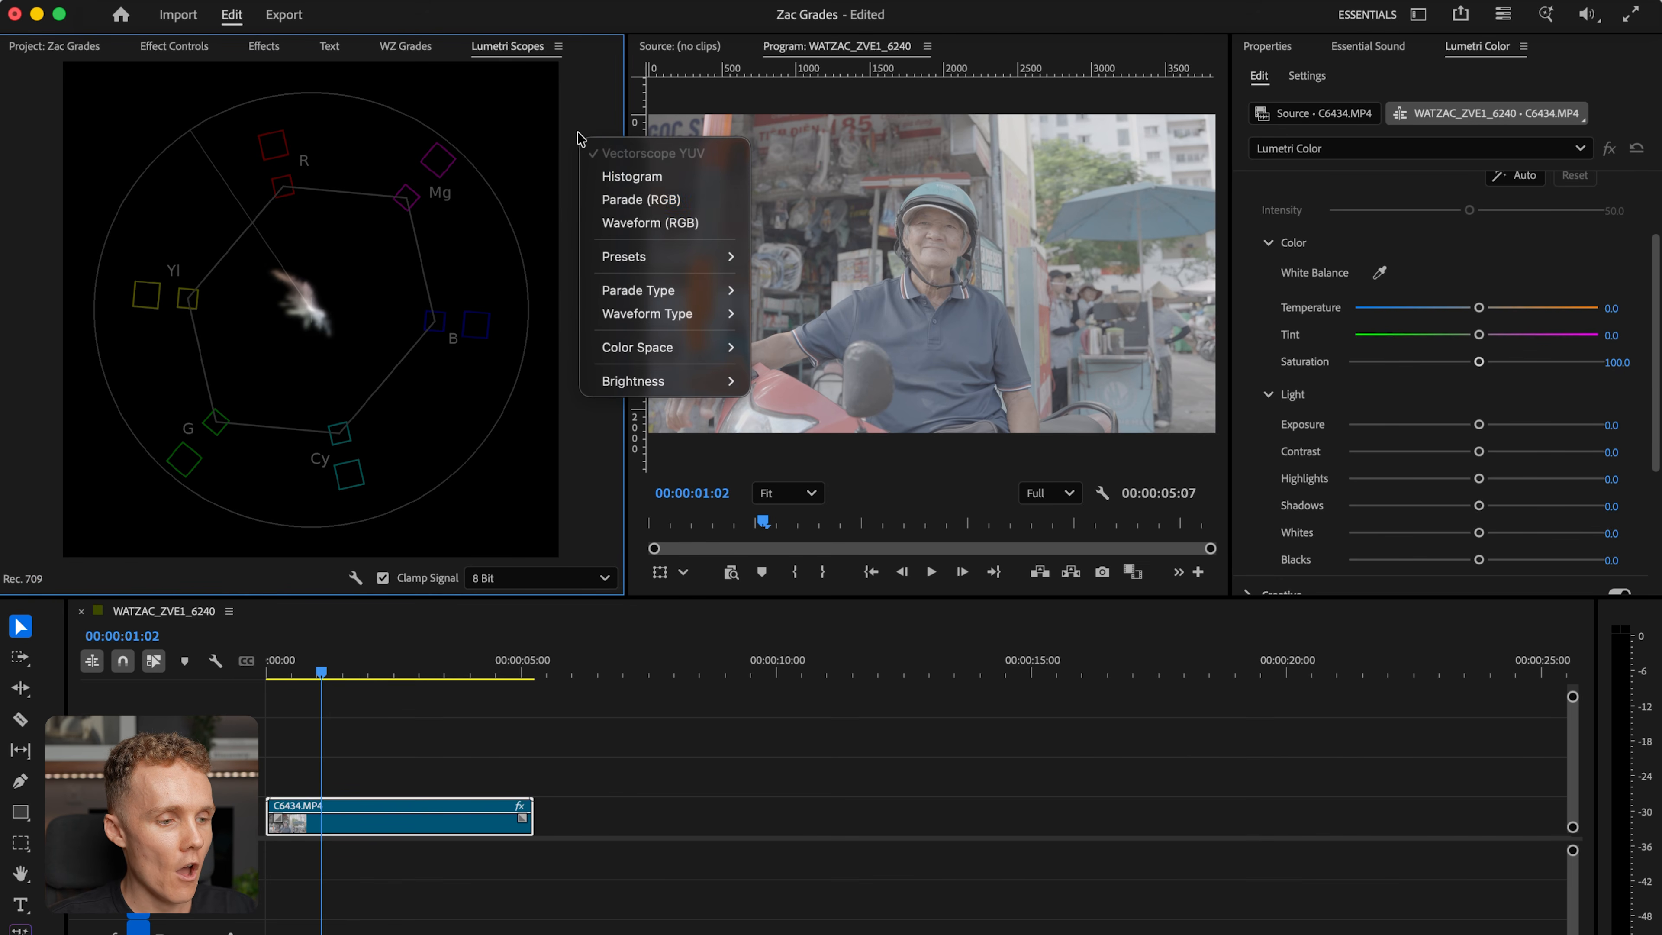
click(648, 223)
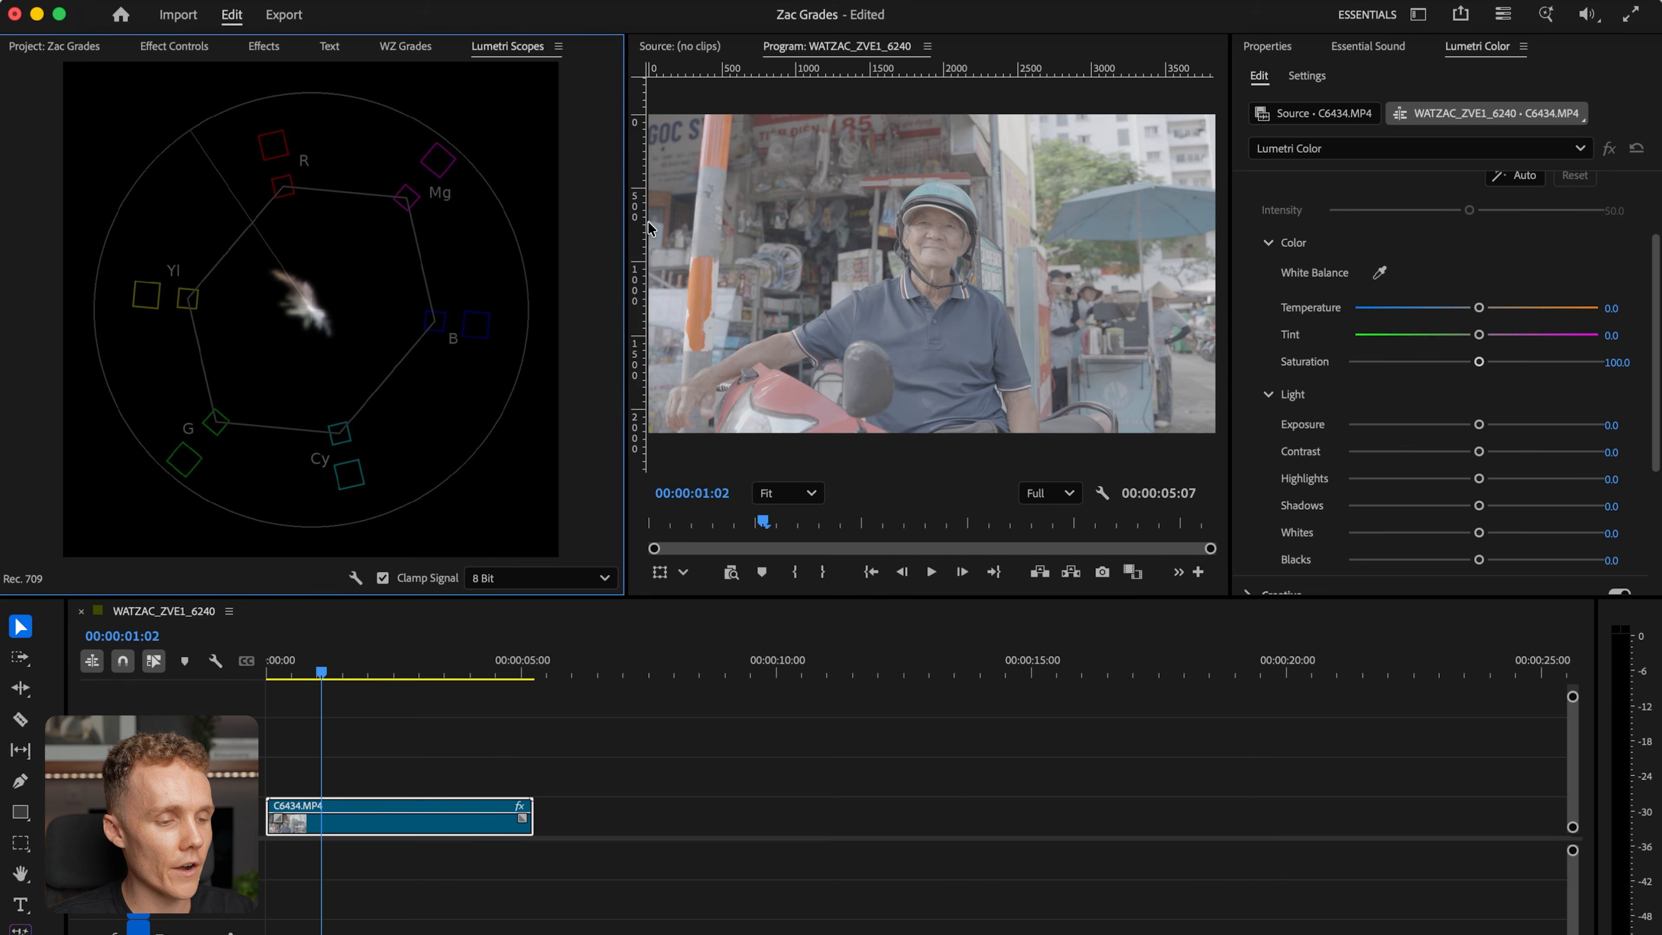
right_click(290, 109)
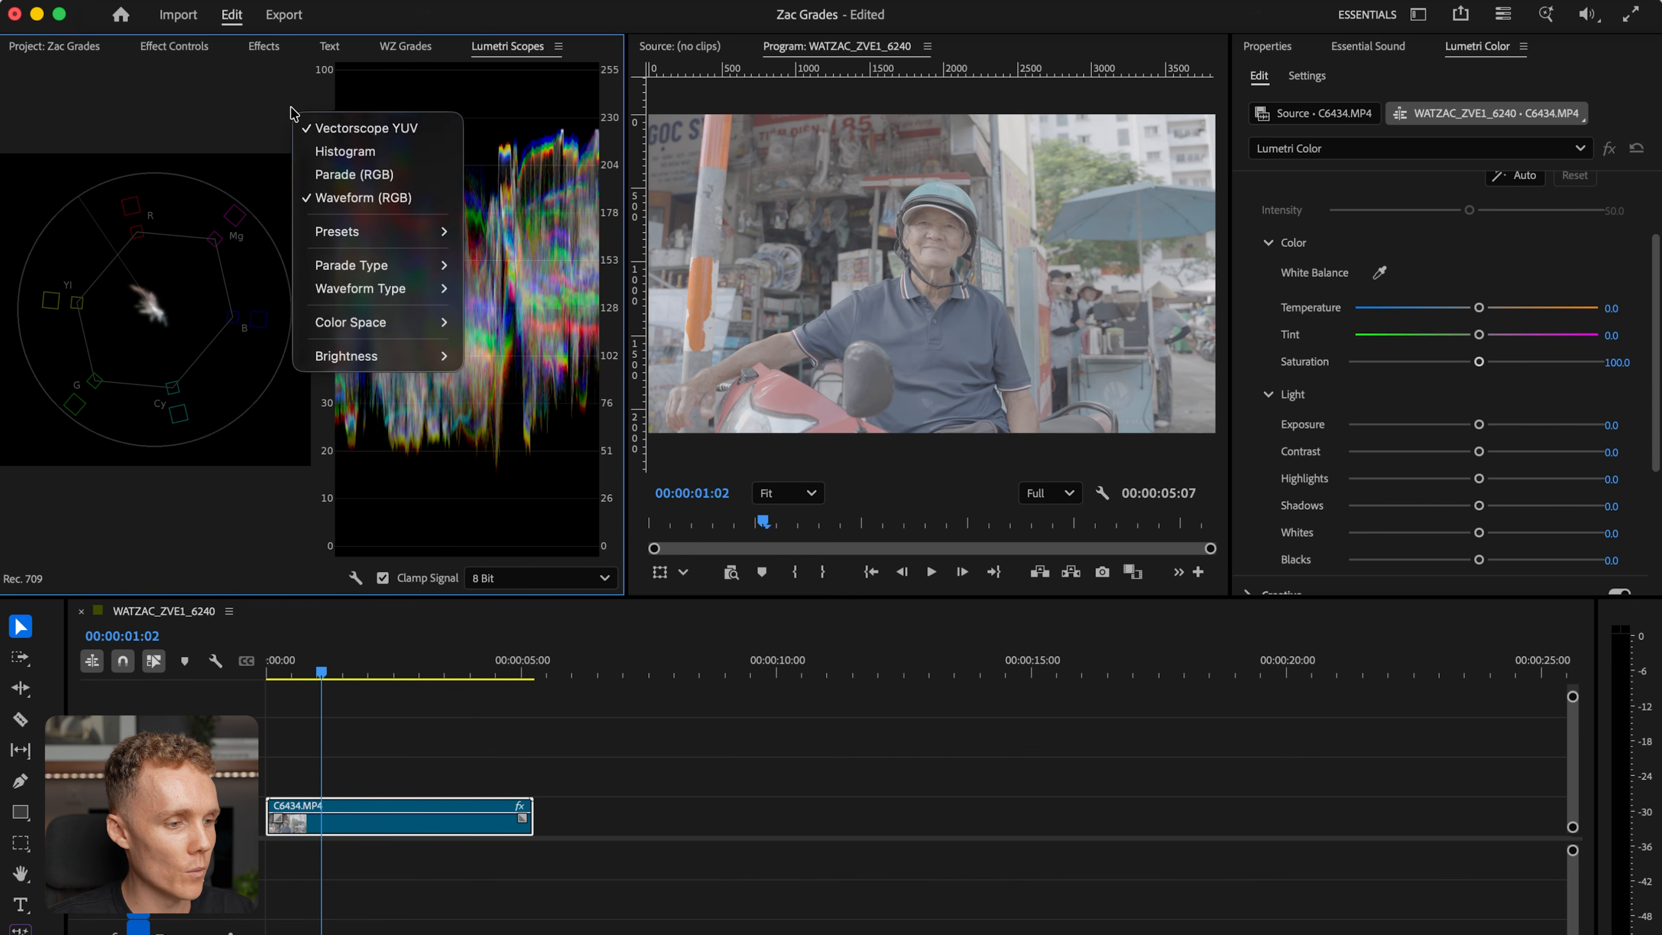
click(340, 127)
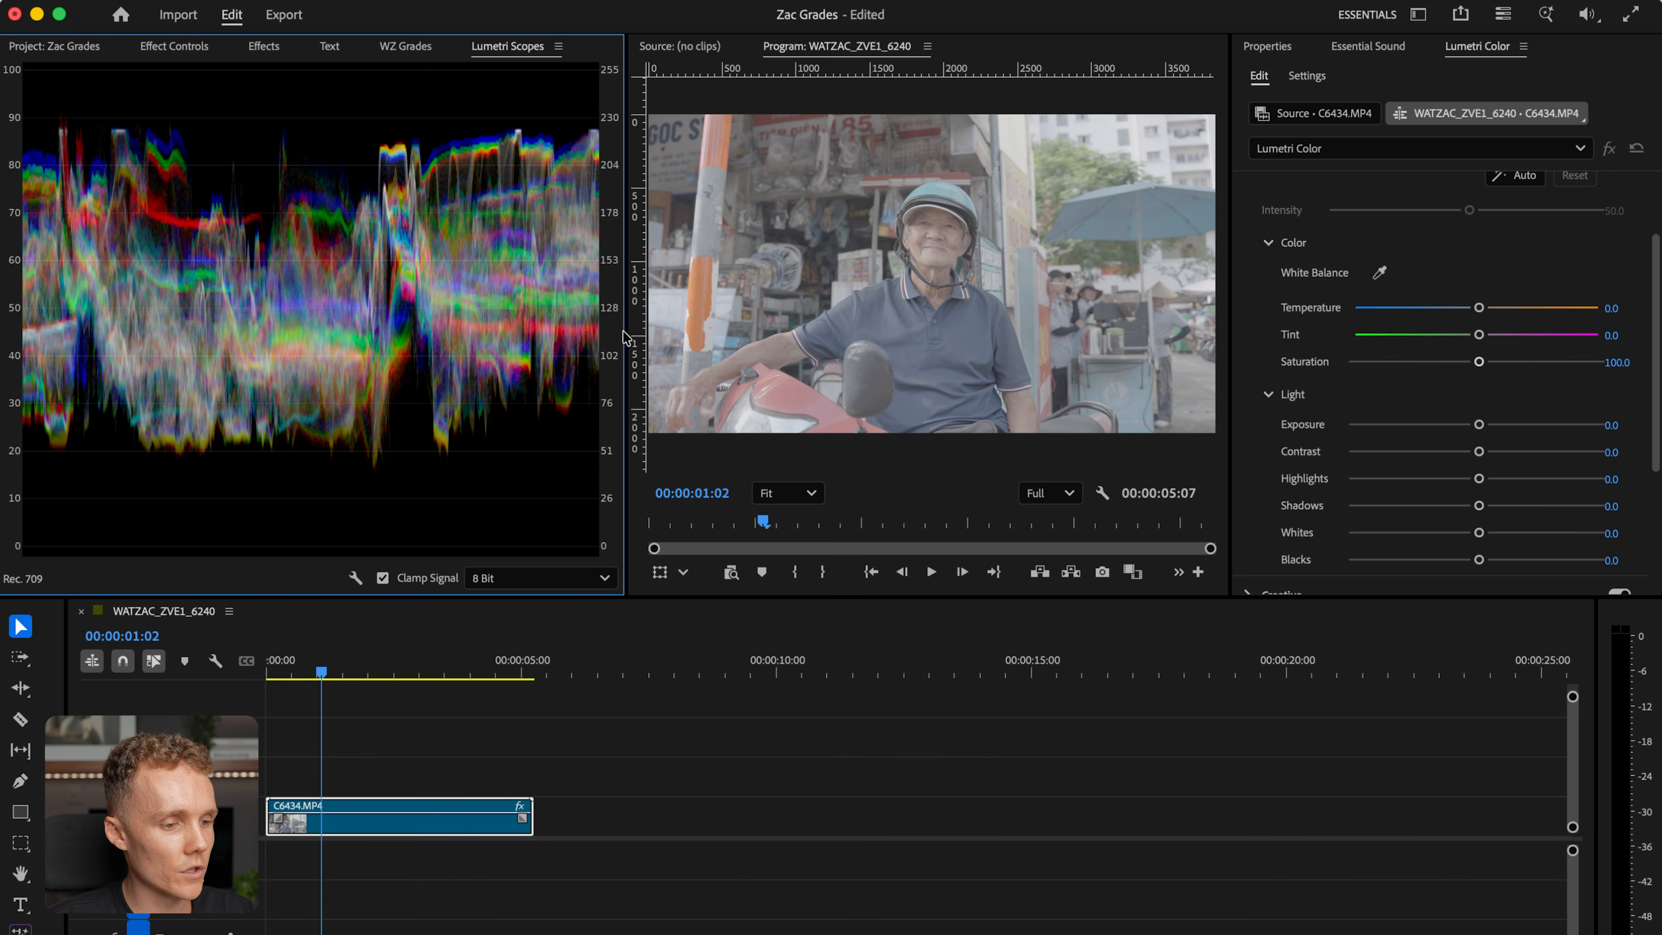
drag(626, 332, 428, 333)
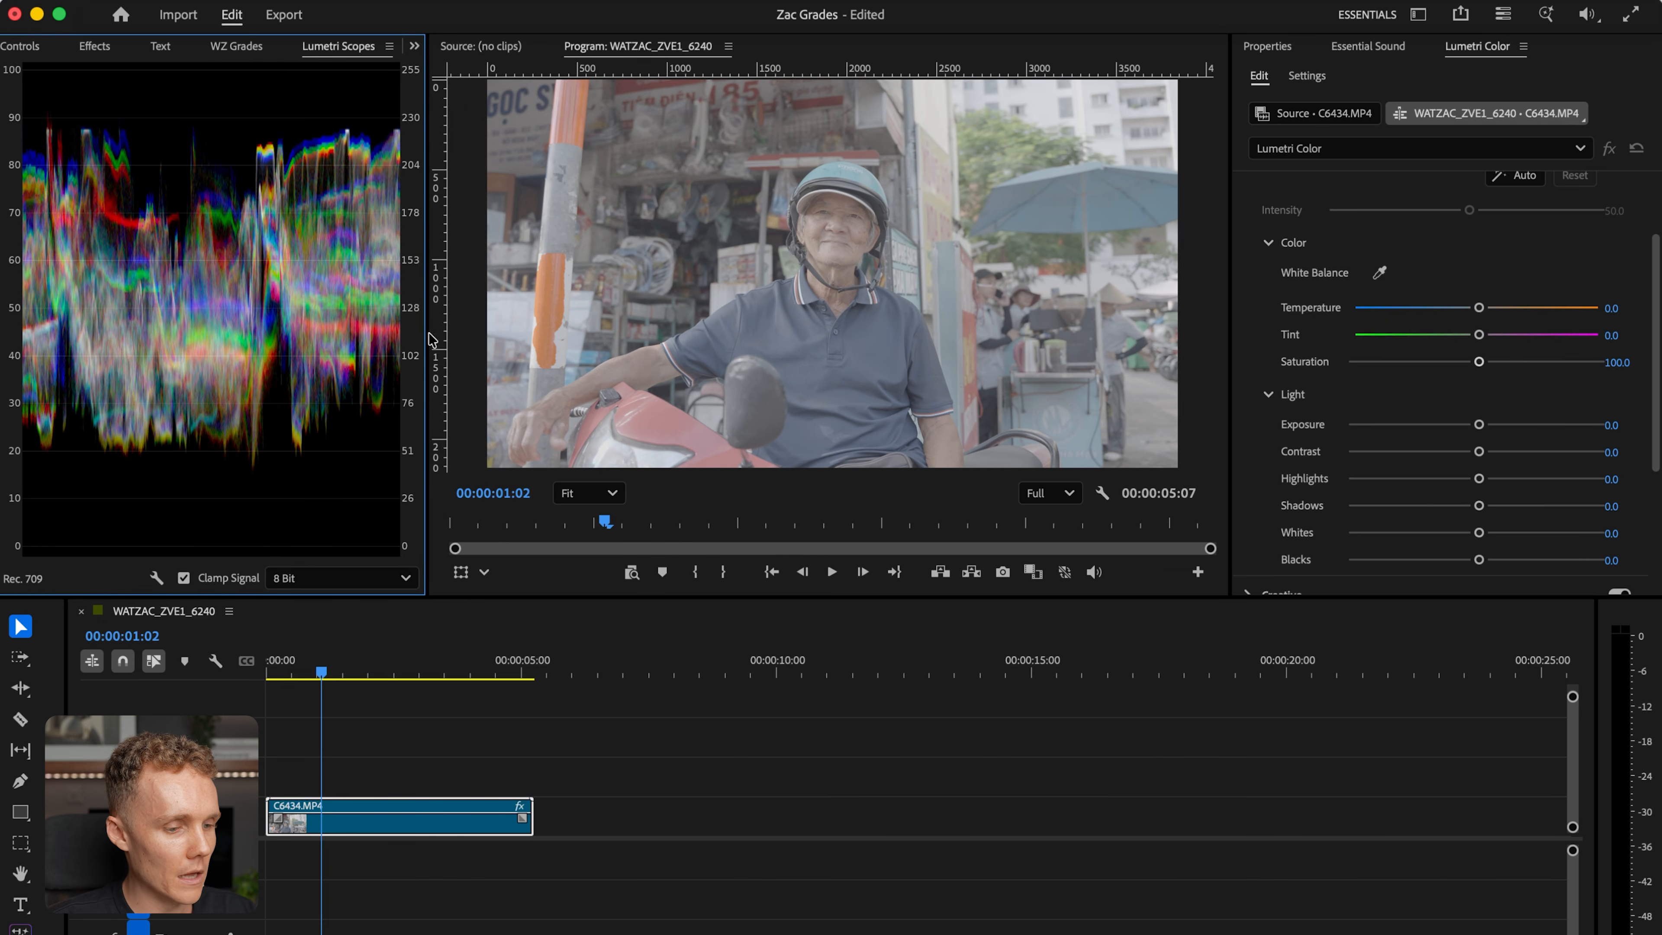
drag(756, 597, 752, 658)
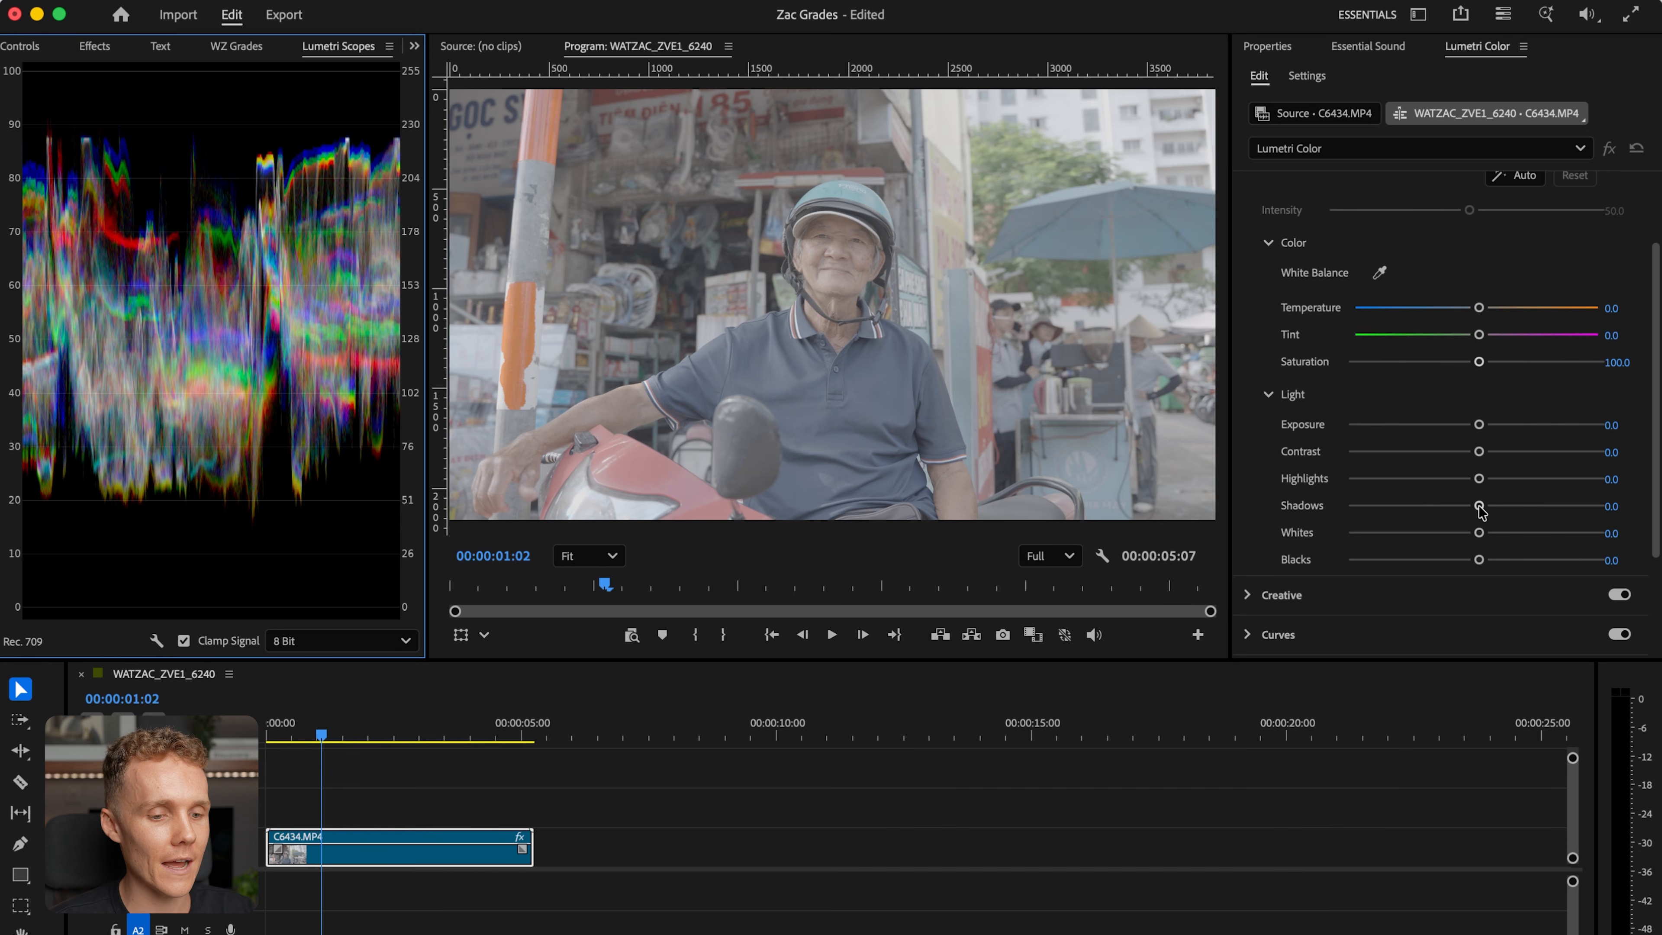
- Set the clip's Shadows to -89.7, Highlights to 18.6 and Contrast to 22.5, and compare the image with and without the grade
drag(1480, 506, 1482, 505)
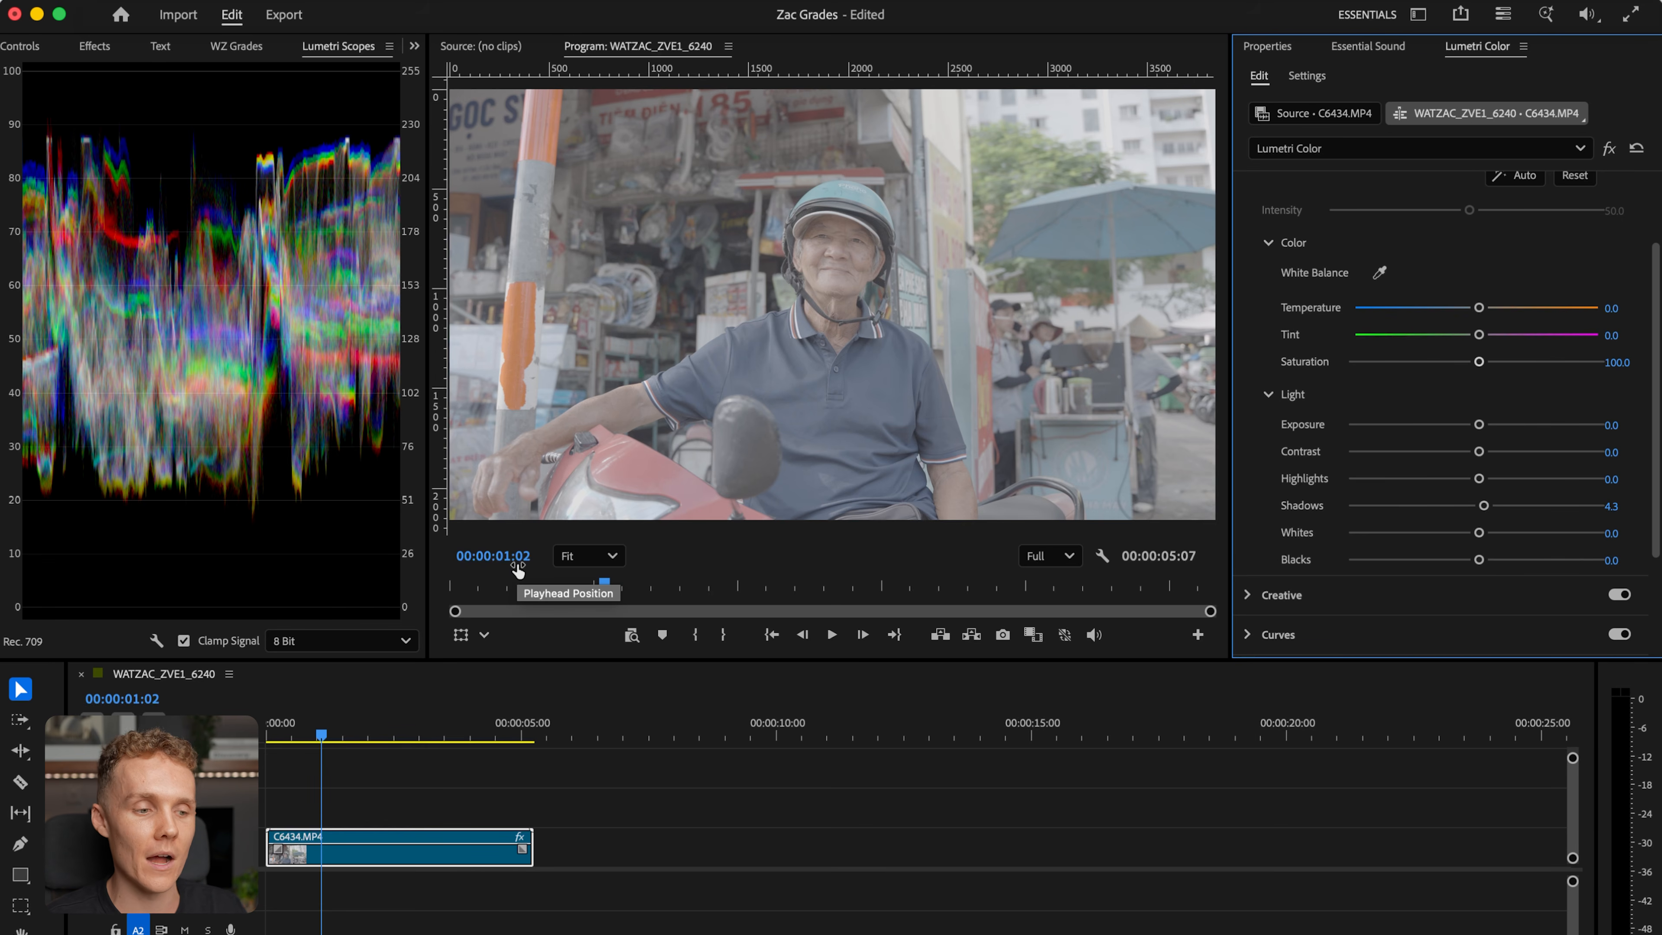
drag(1486, 511, 1366, 534)
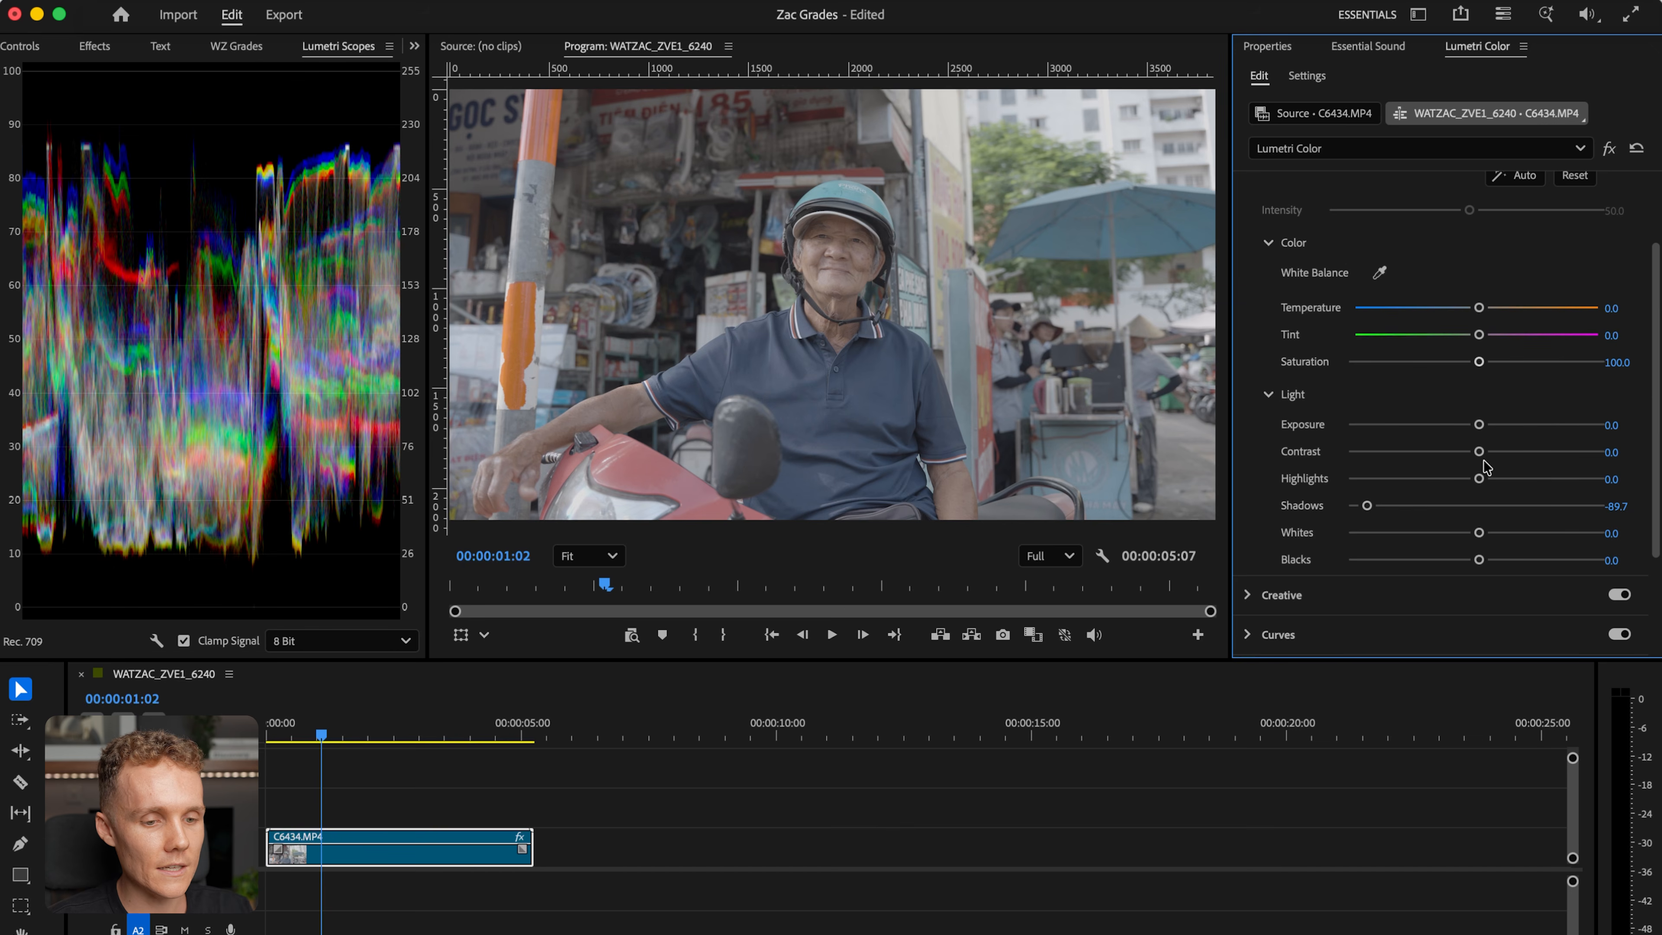
mouse_move(1478, 480)
mouse_down()
mouse_move(1517, 481)
mouse_move(1496, 482)
mouse_up()
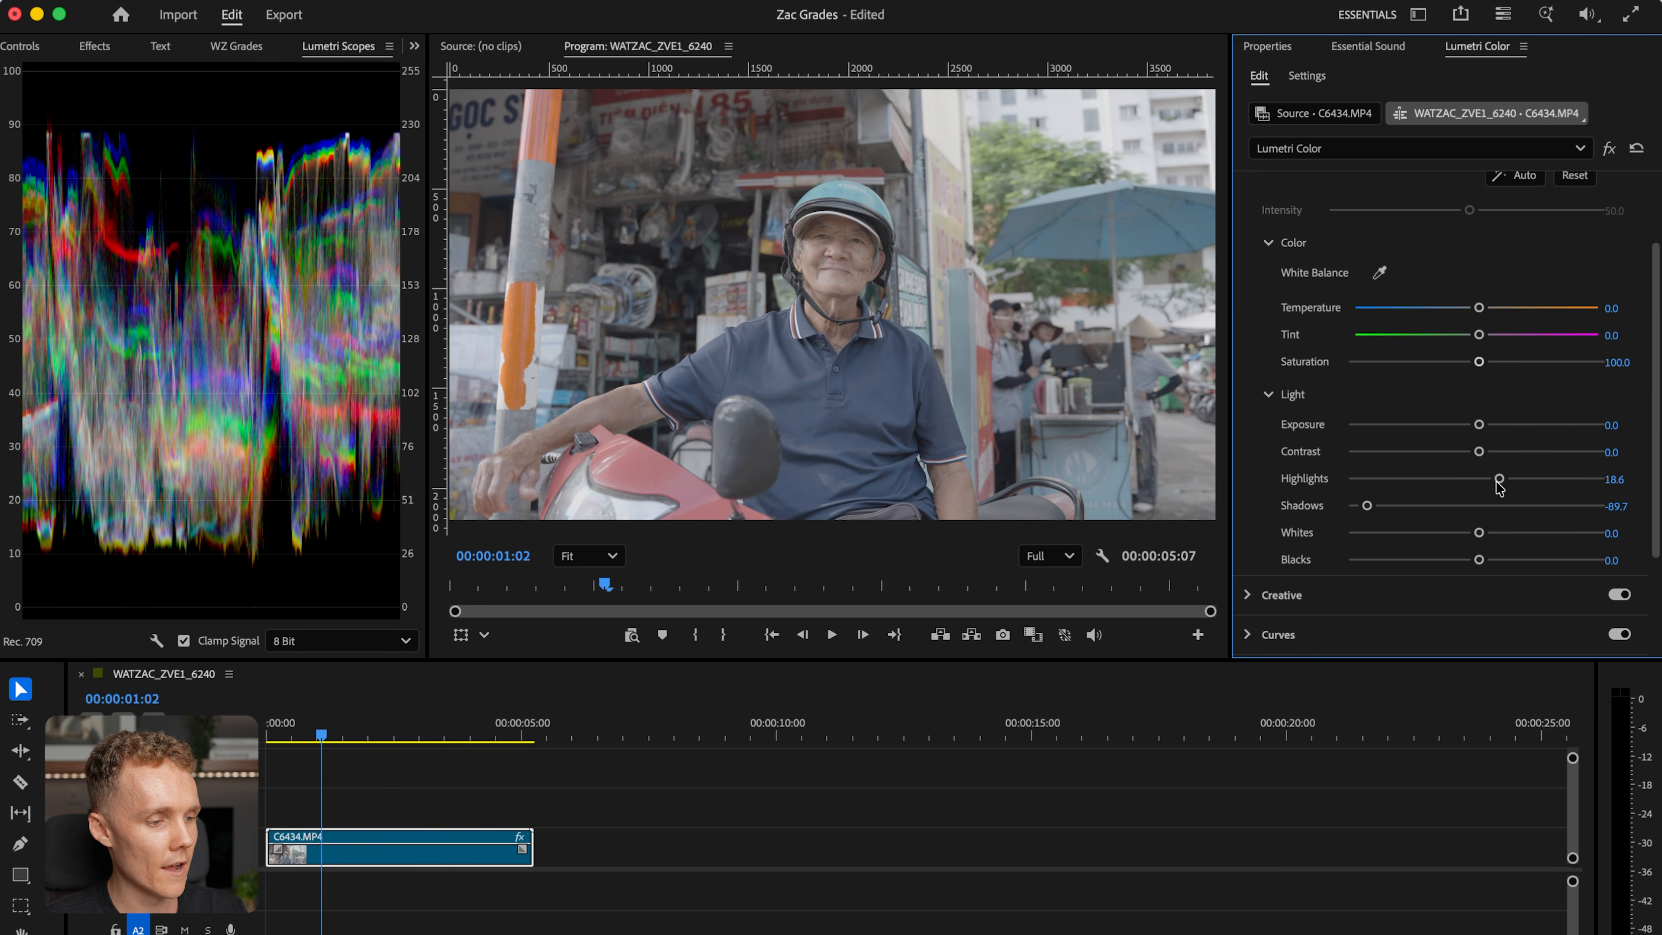
drag(1479, 453, 1505, 457)
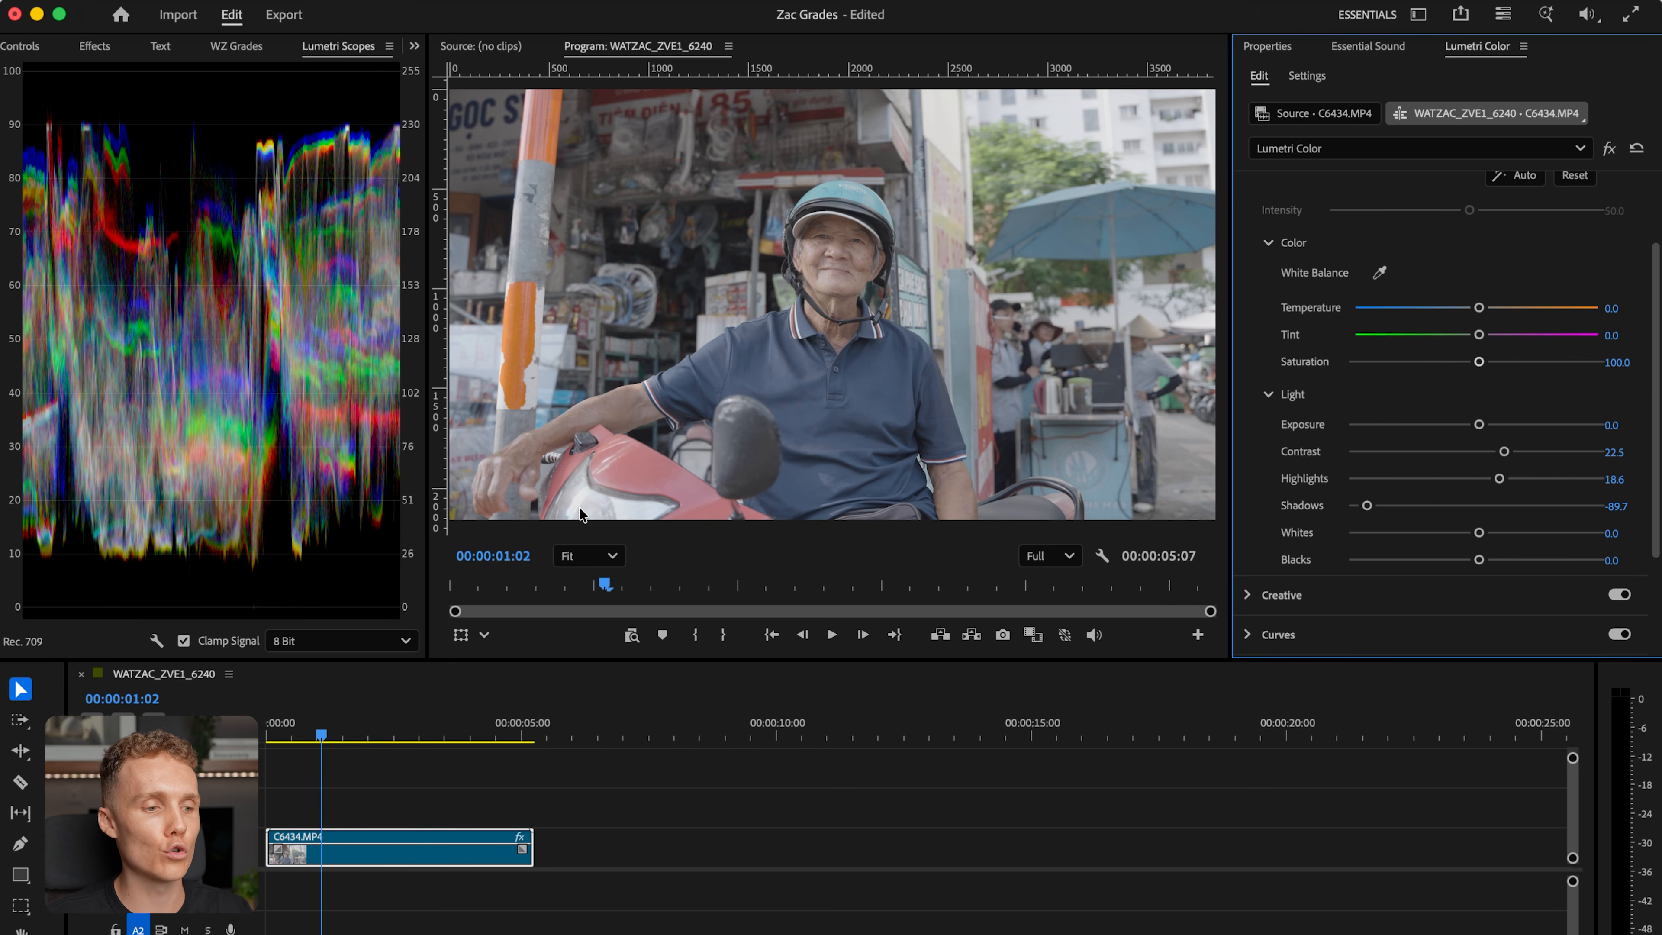
scroll(1534, 242, up, 3)
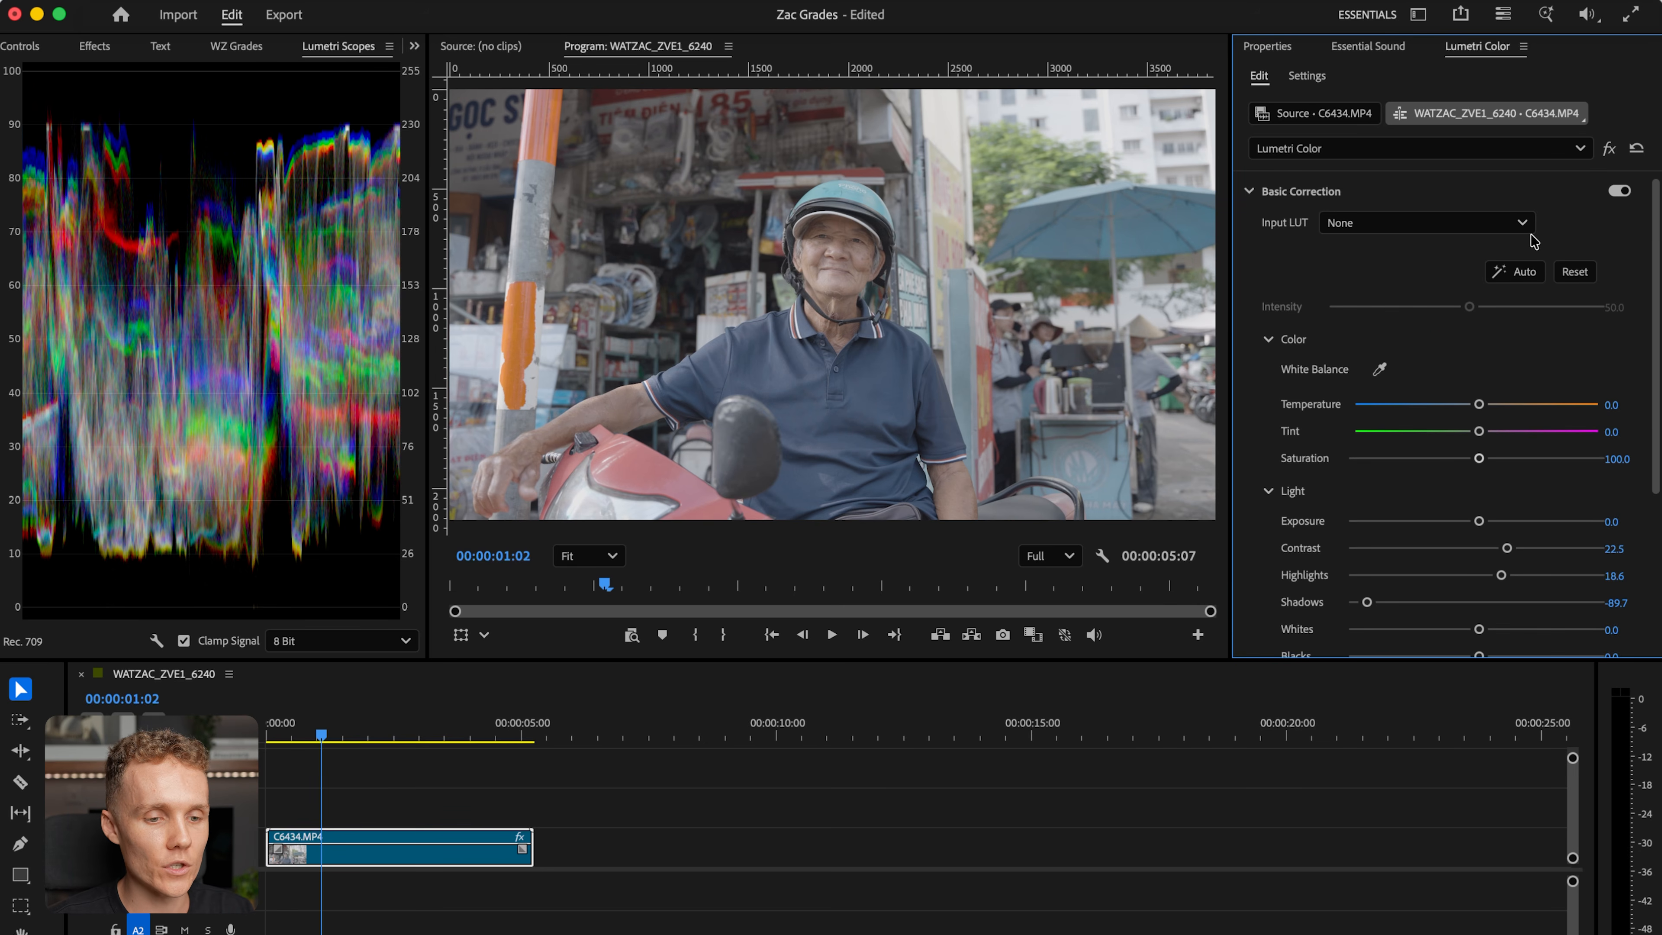
click(1609, 150)
click(1609, 150)
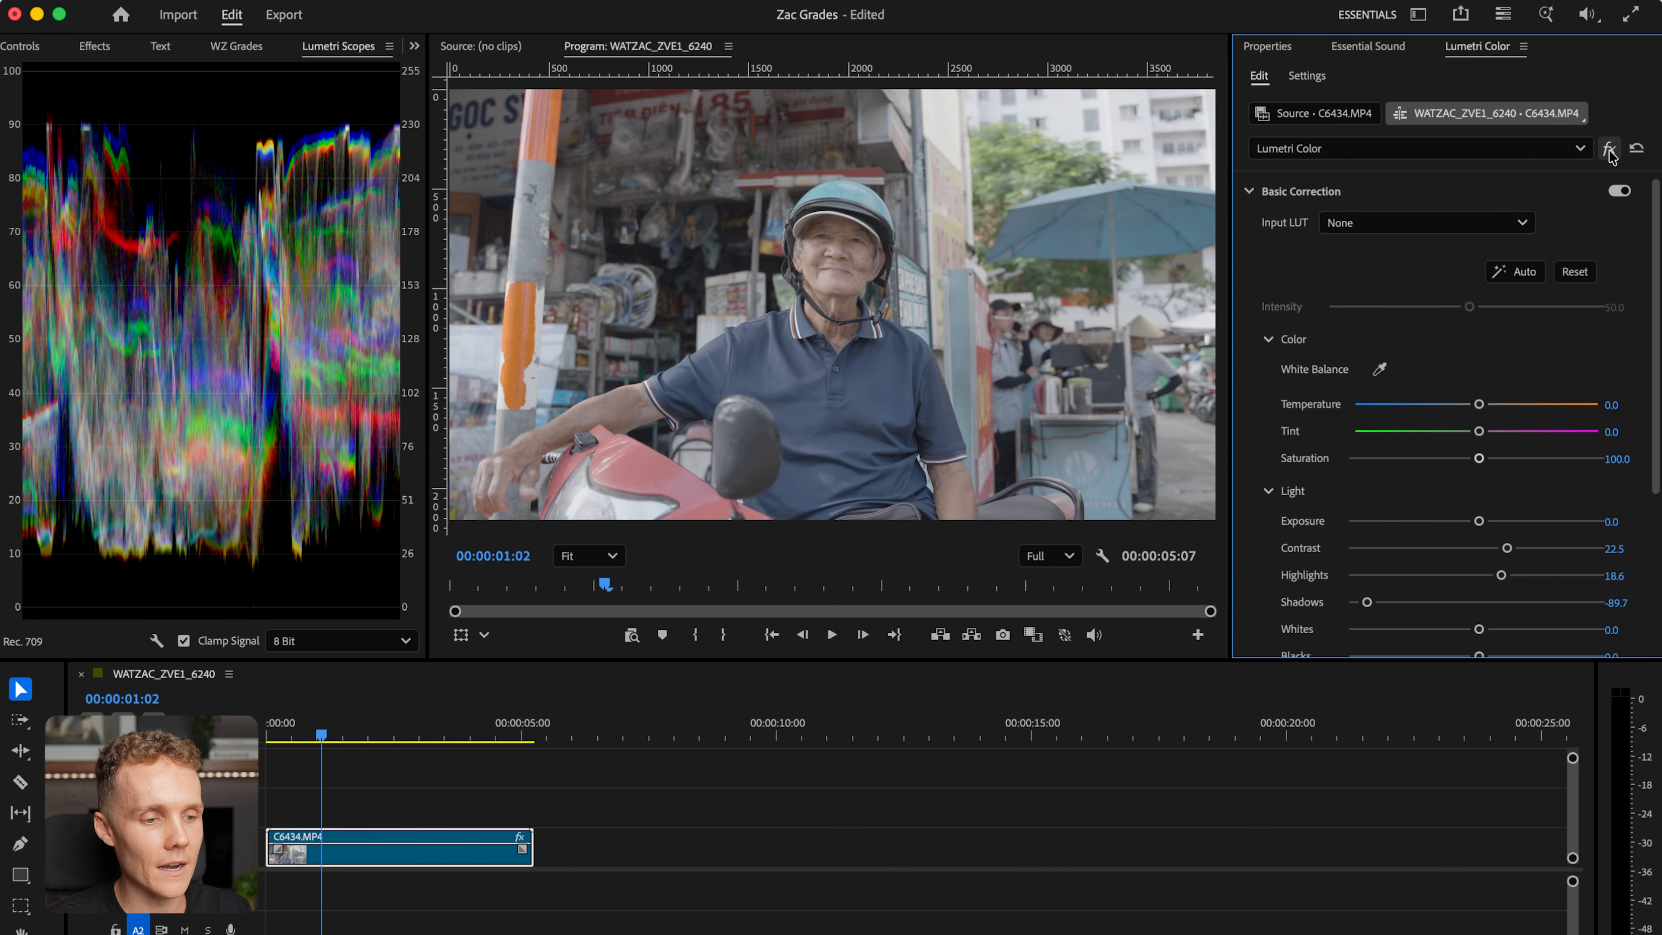
- Lower the clip's Exposure to -0.1 and set its Saturation to 115 in Basic Correction
scroll(1547, 417, down, 2)
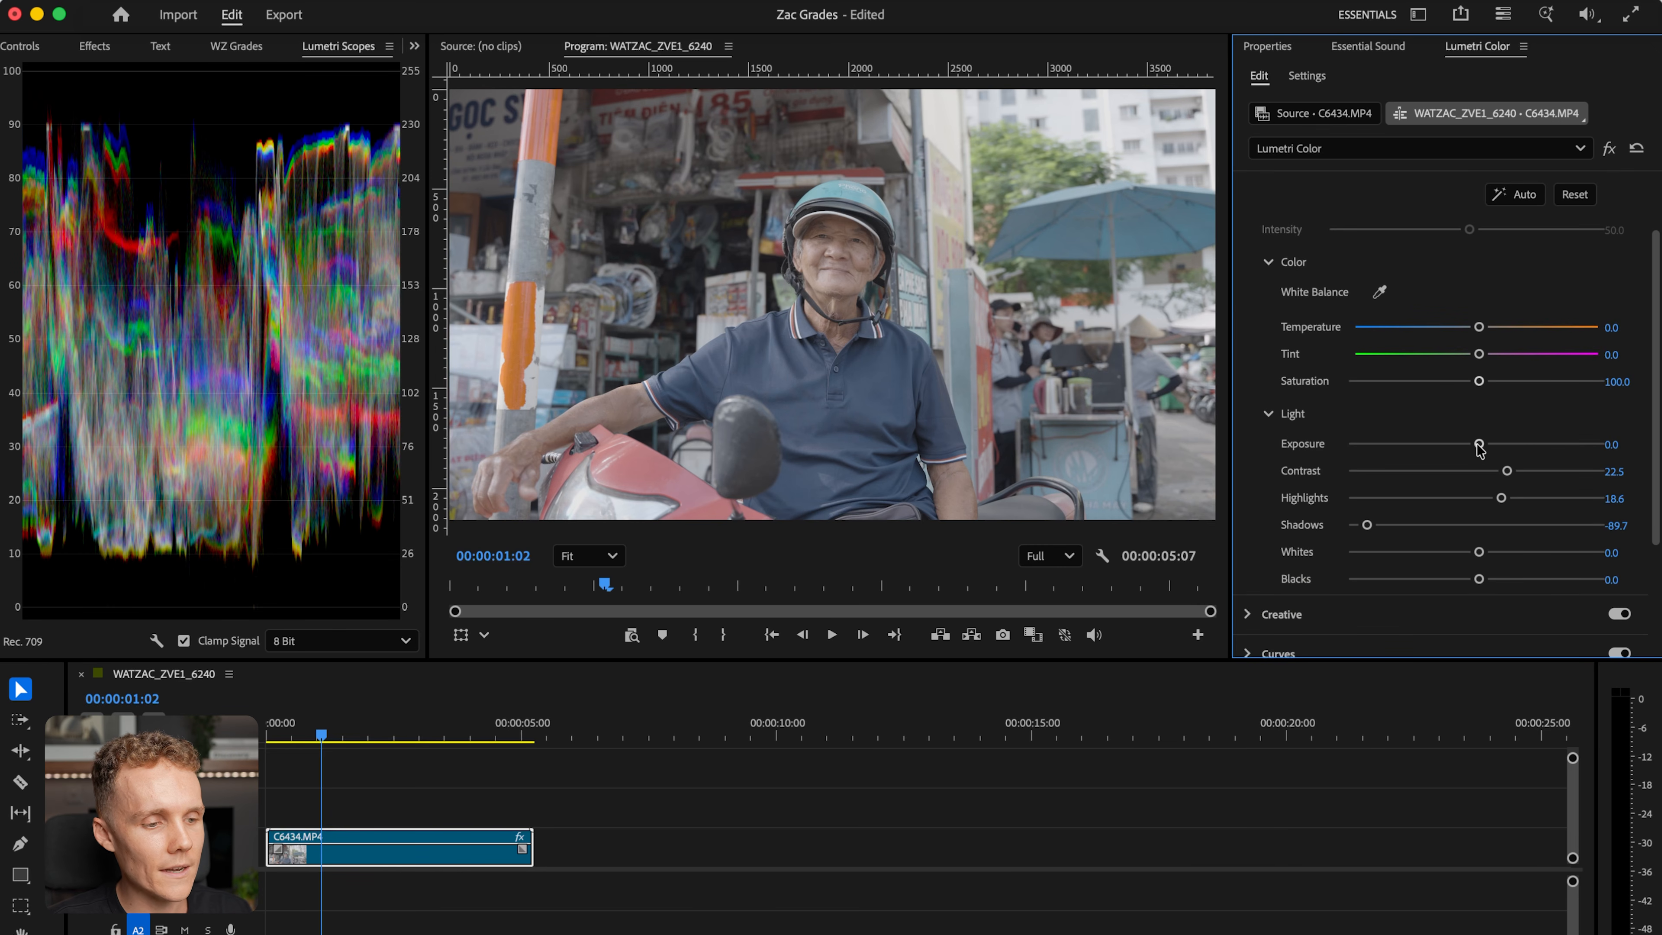
drag(1477, 445, 1474, 444)
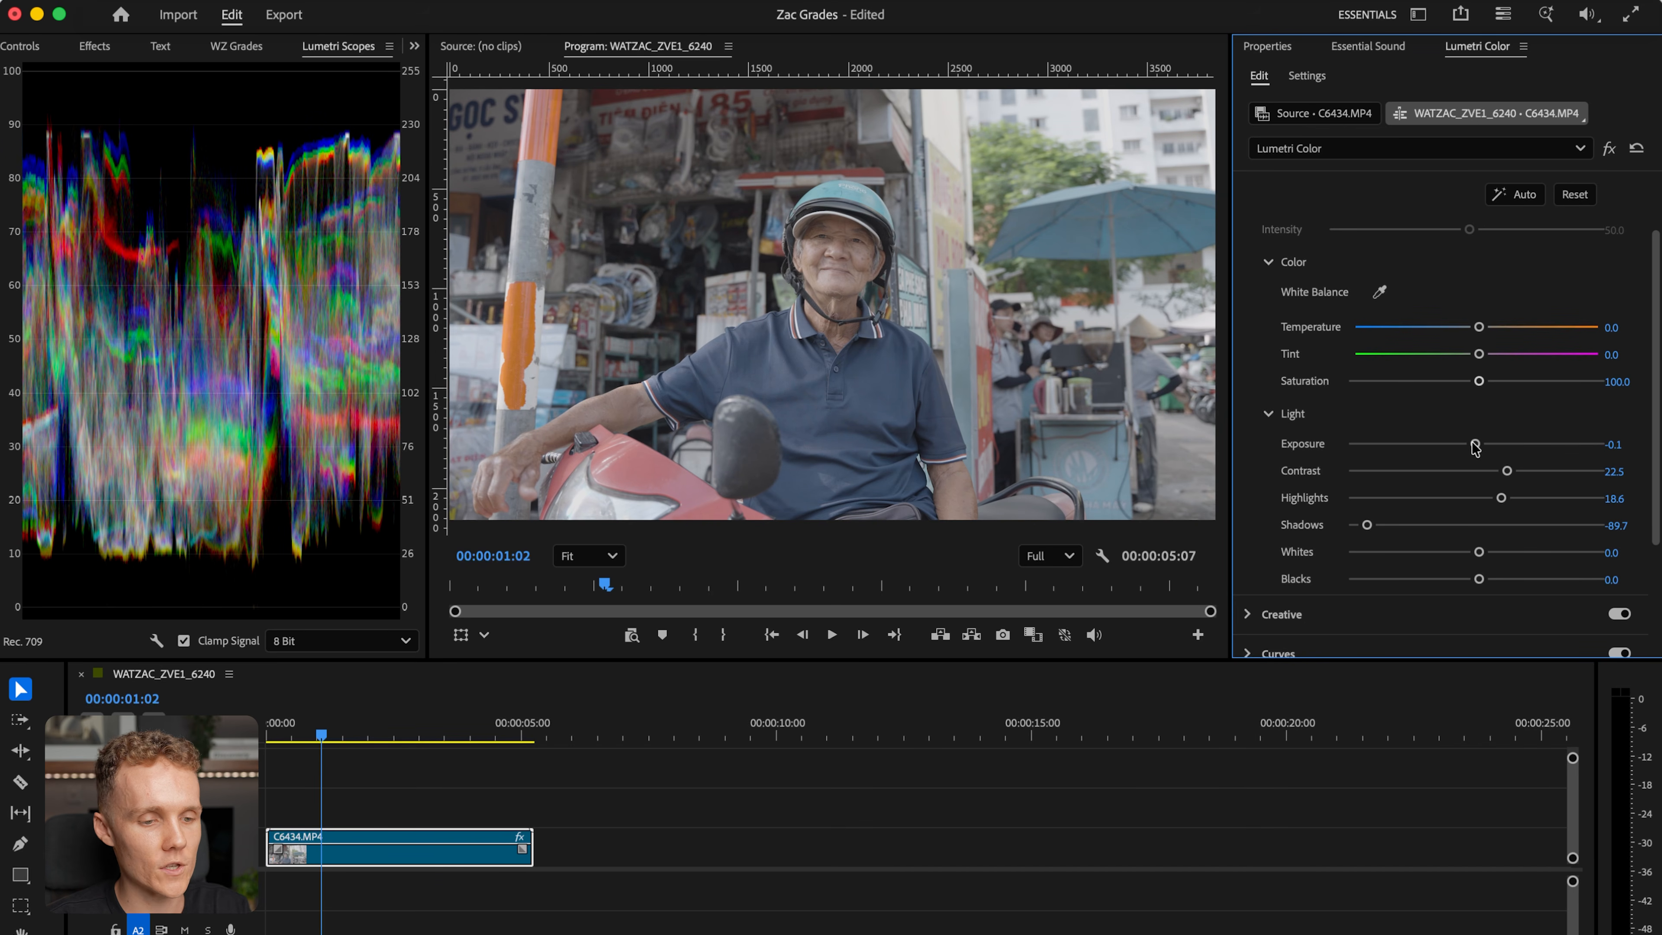
click(1625, 380)
text(115)
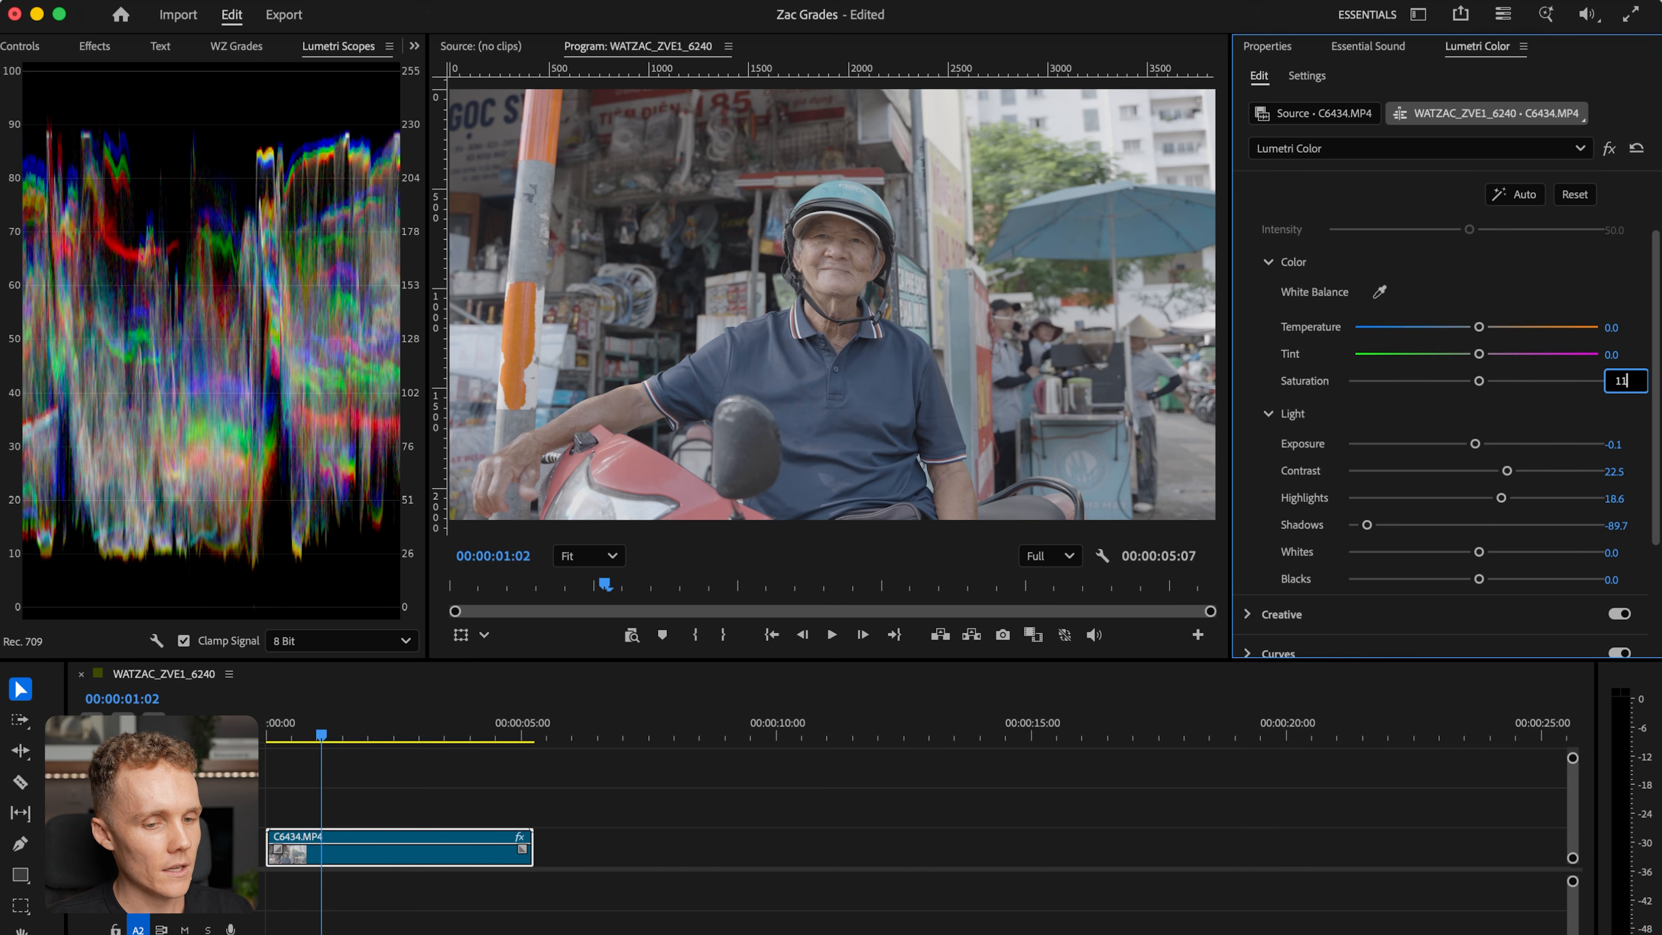
key(Return)
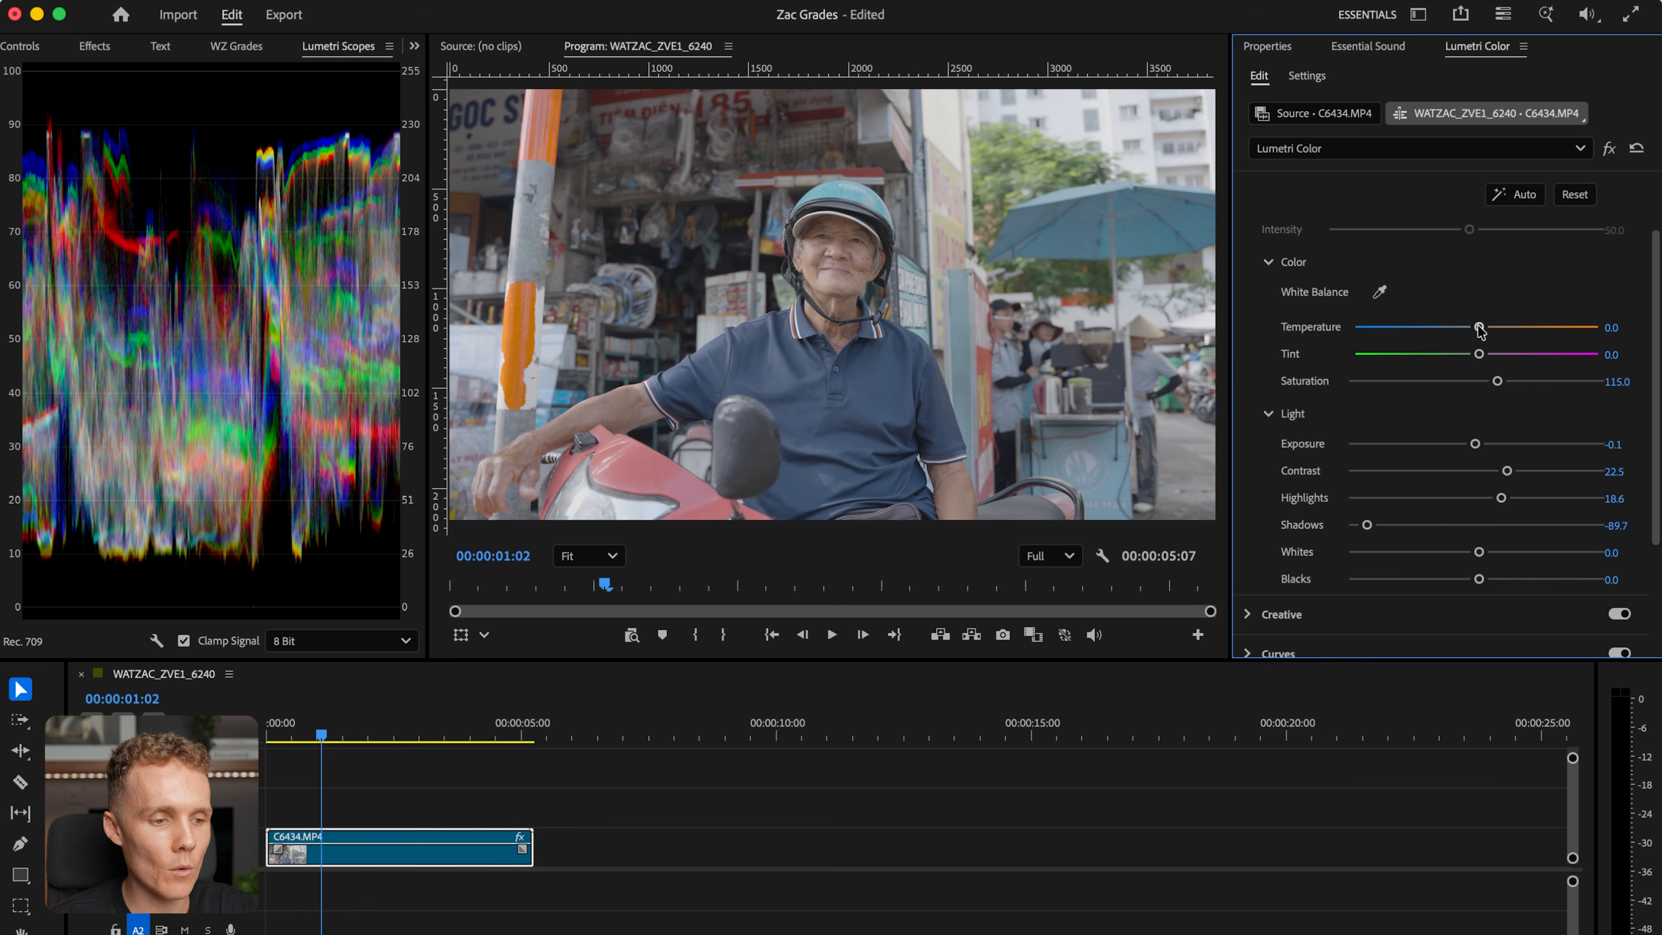
- Warm the white balance with Temperature 8.3 and Tint 3.6, and compare the image with and without the grade
drag(1481, 331, 1487, 332)
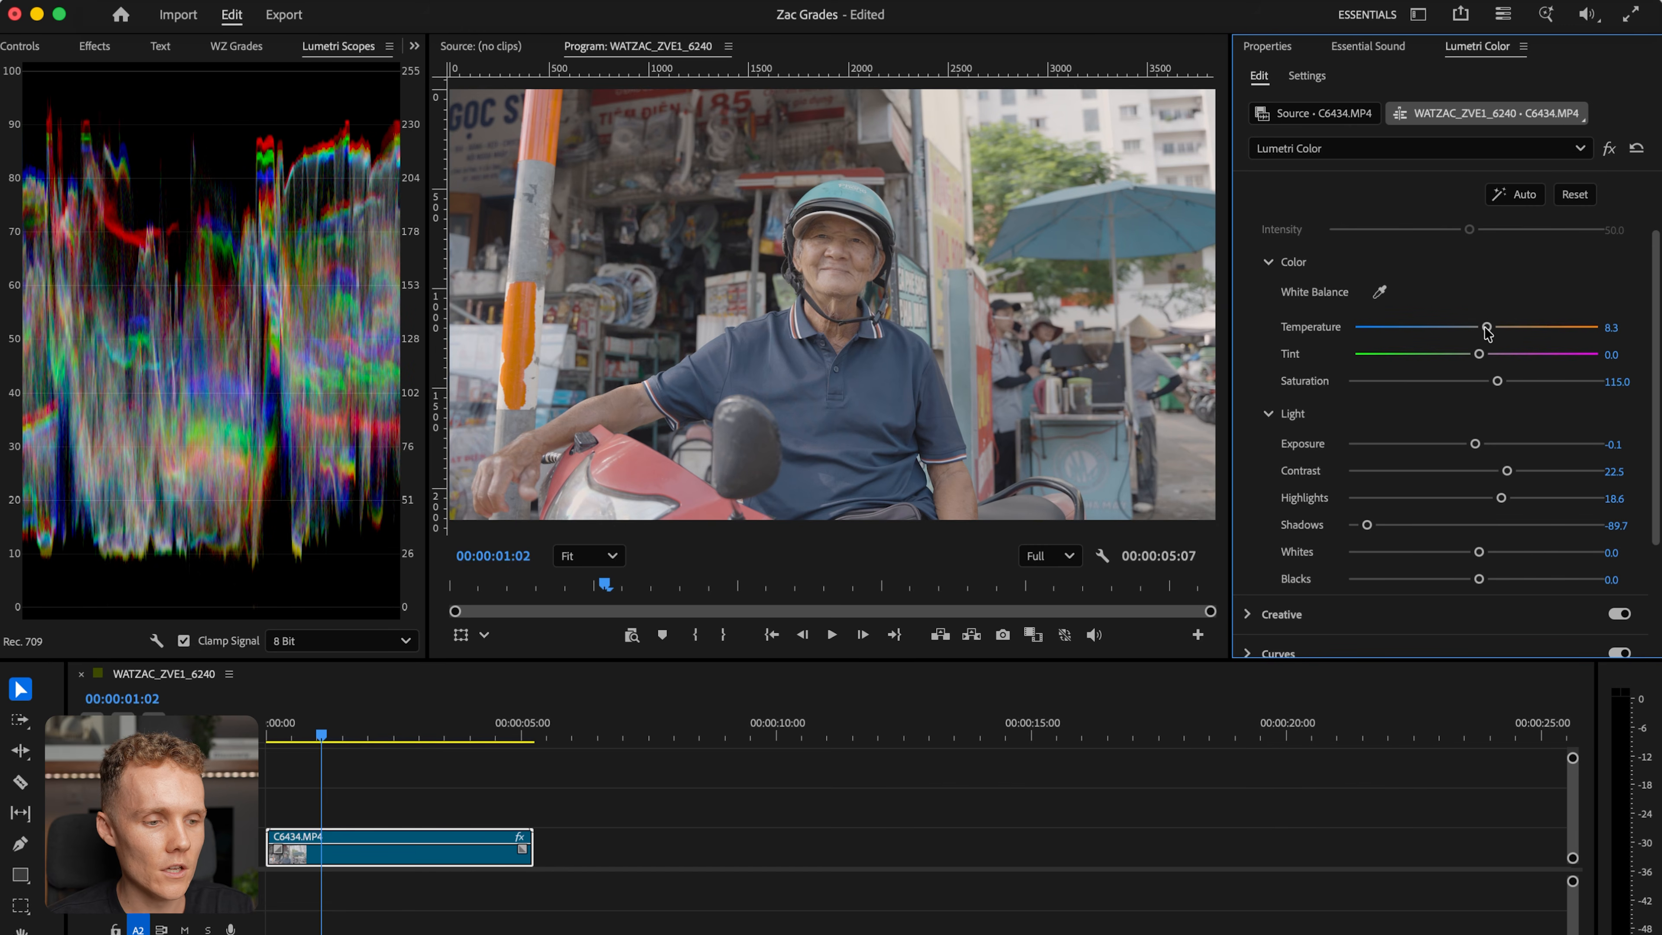
drag(1481, 360, 1480, 360)
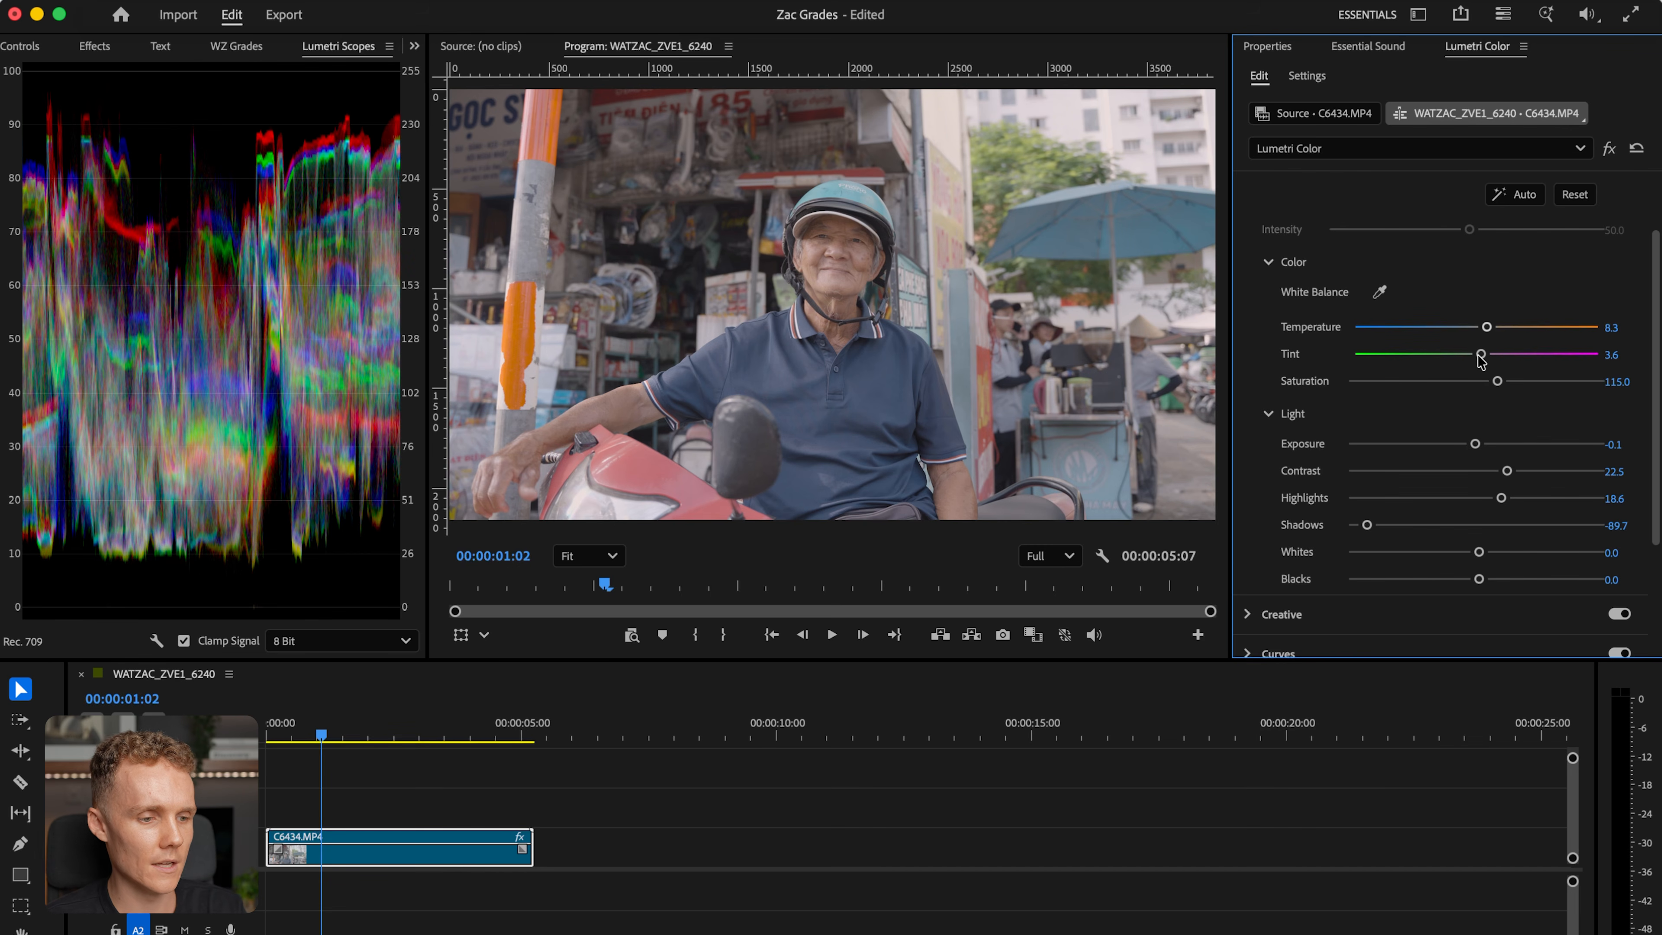
click(1609, 149)
click(1609, 150)
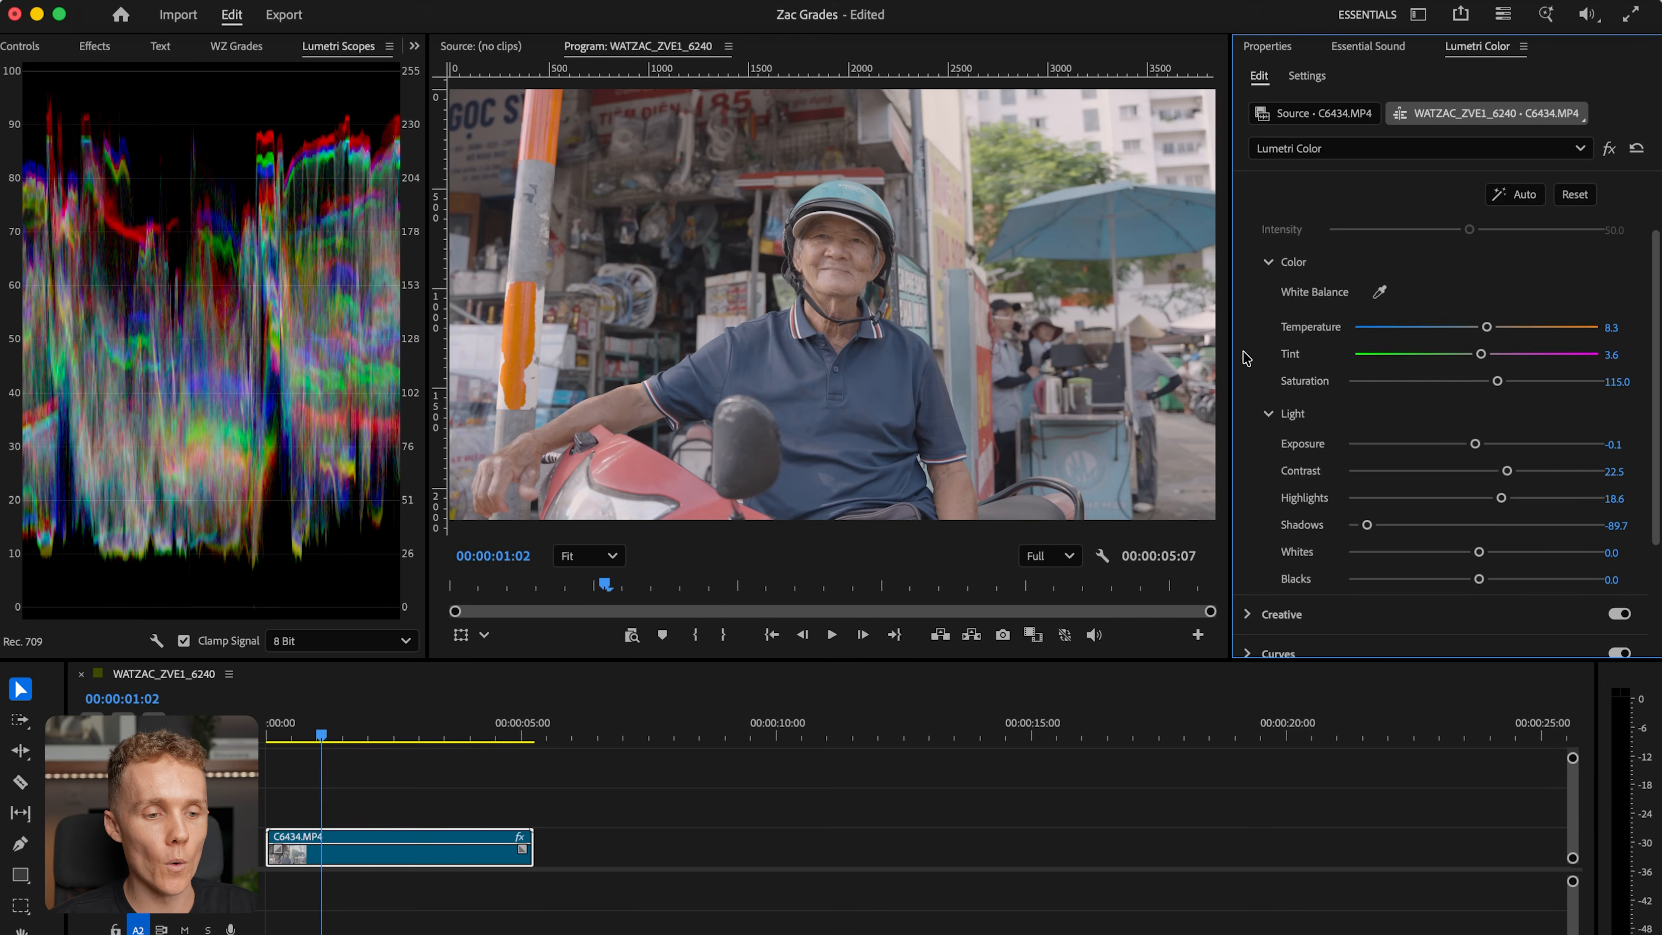
- Collapse Basic Correction and examine the Look presets offered in the Creative section
scroll(1279, 347, up, 2)
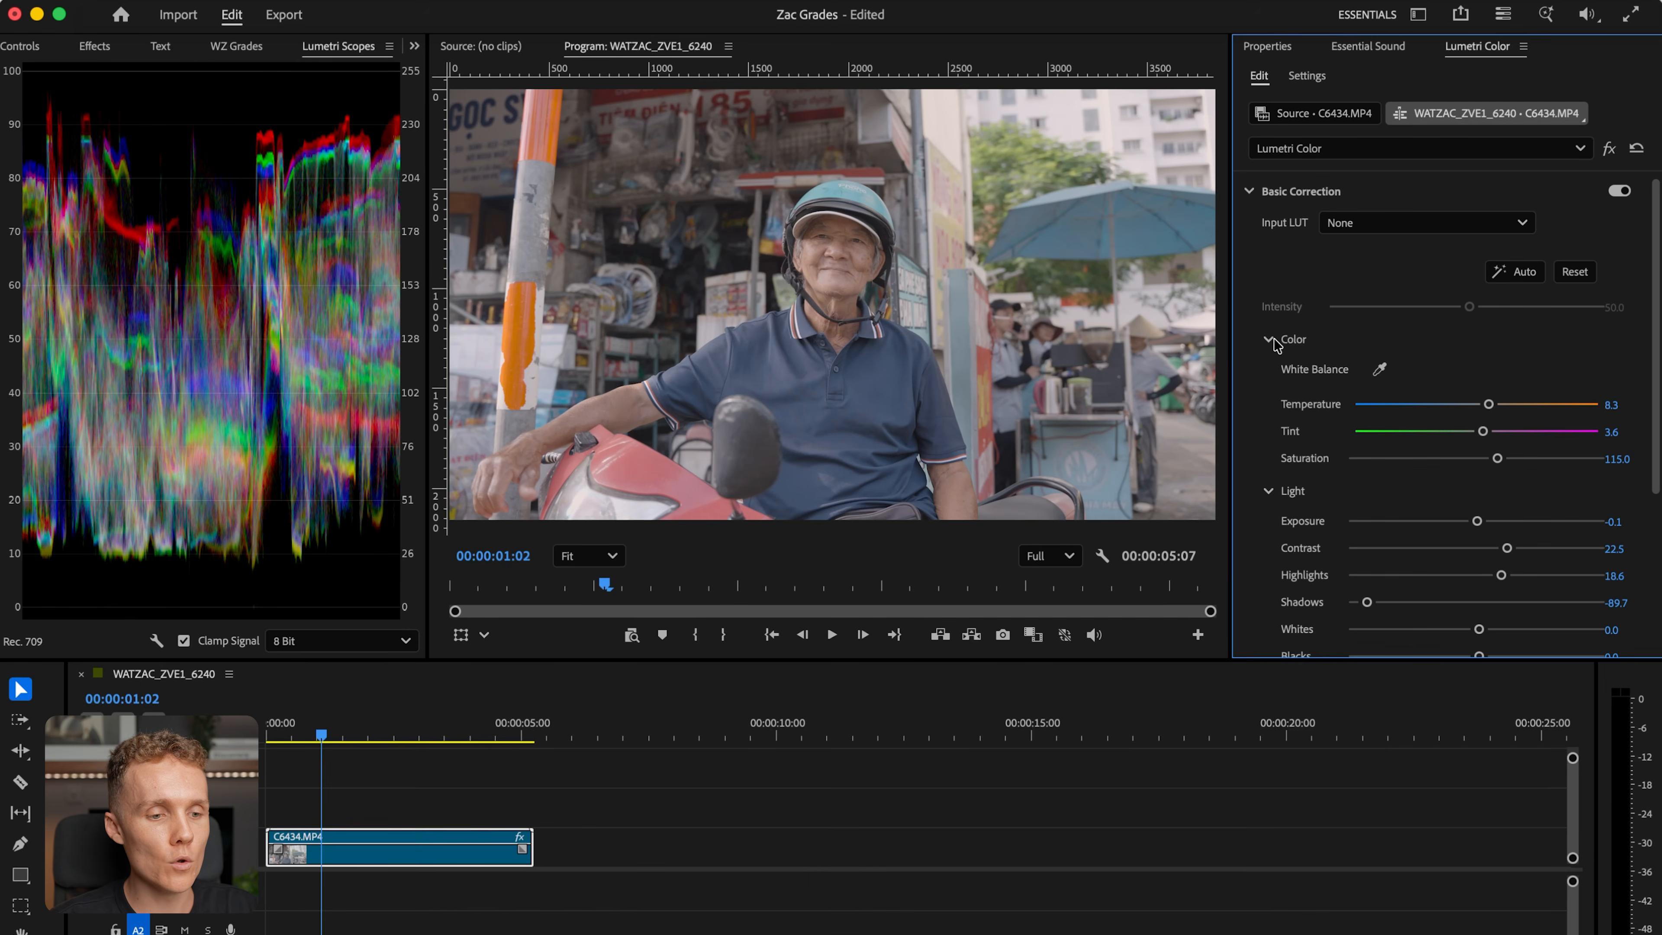
click(1302, 191)
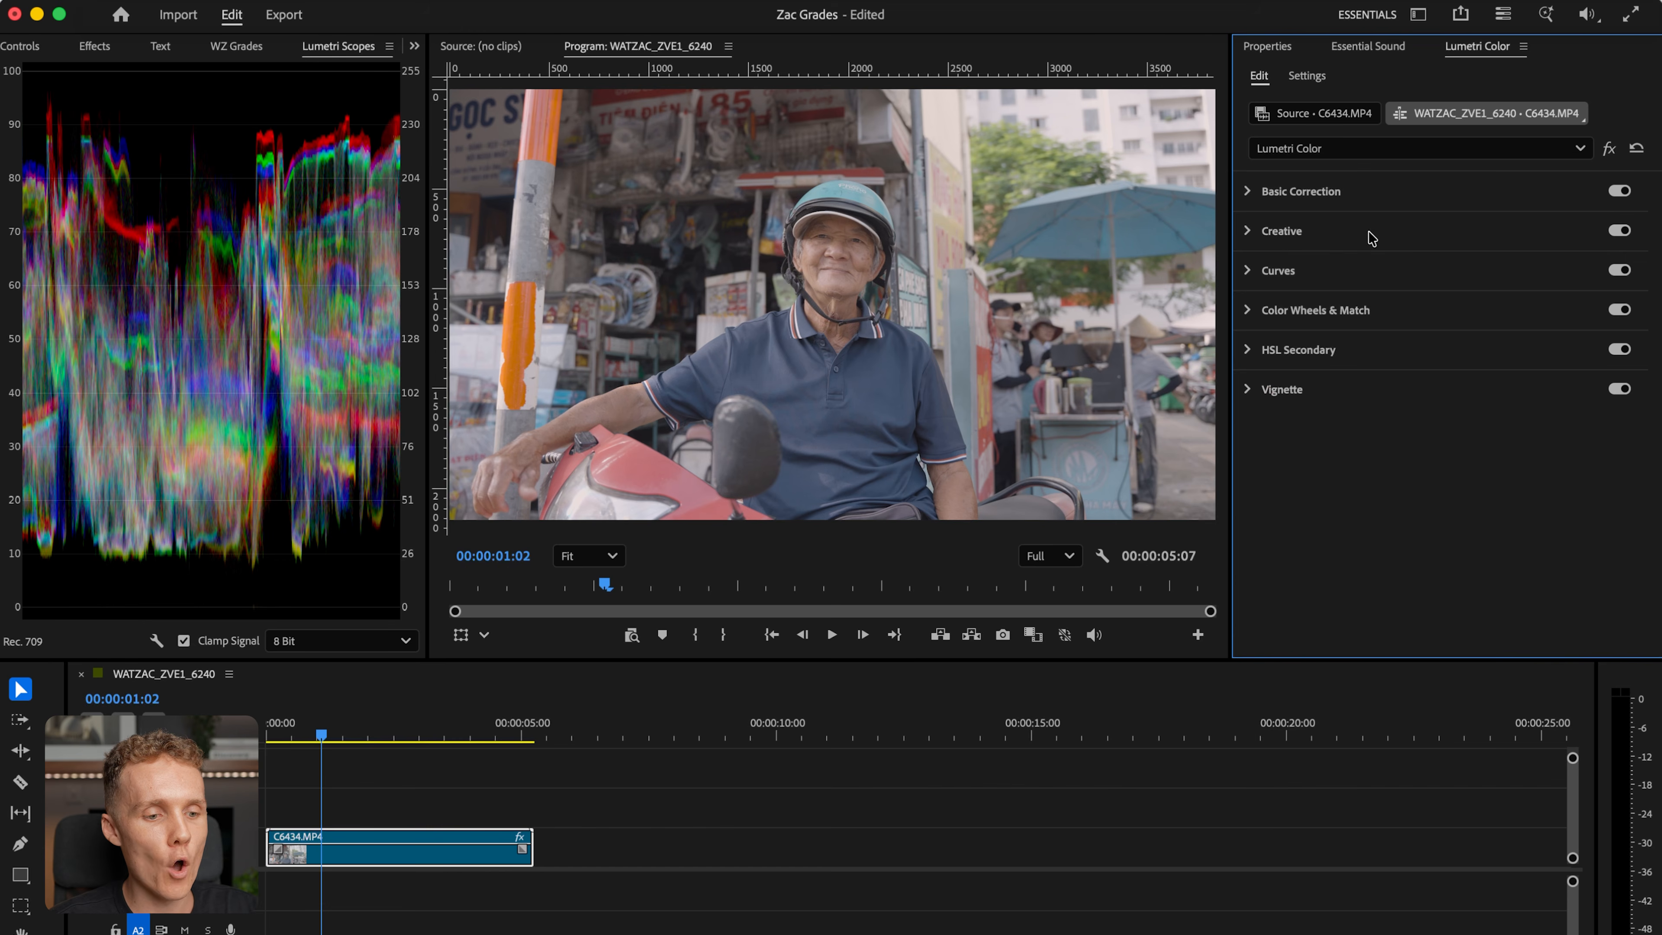
click(1279, 278)
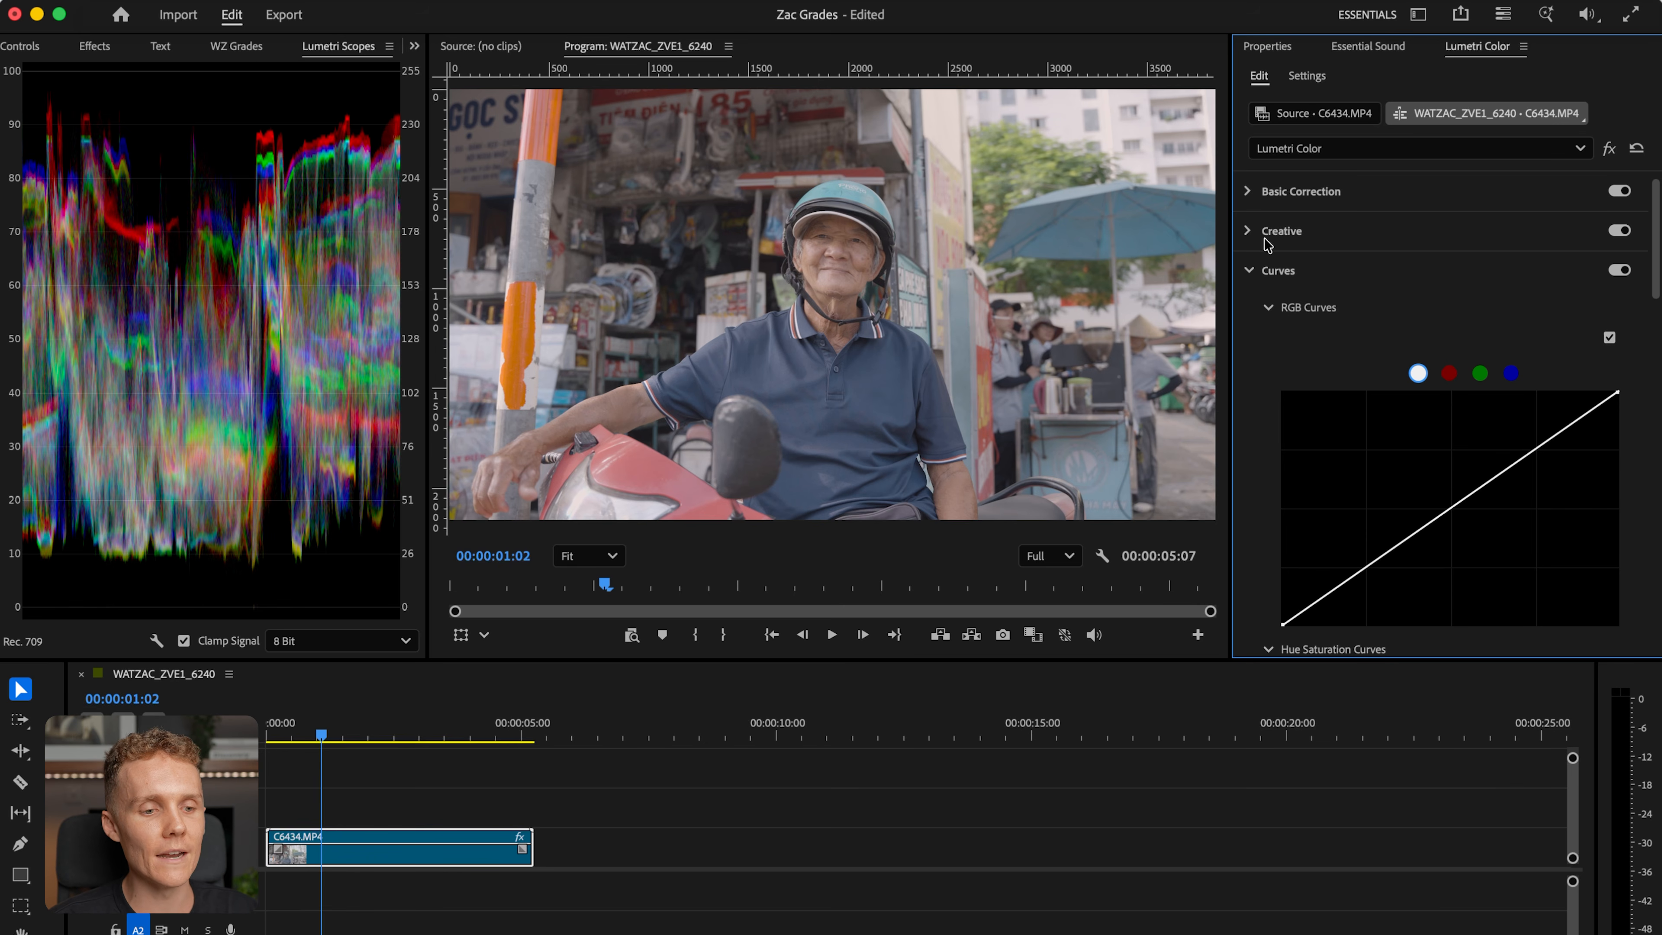
click(1295, 236)
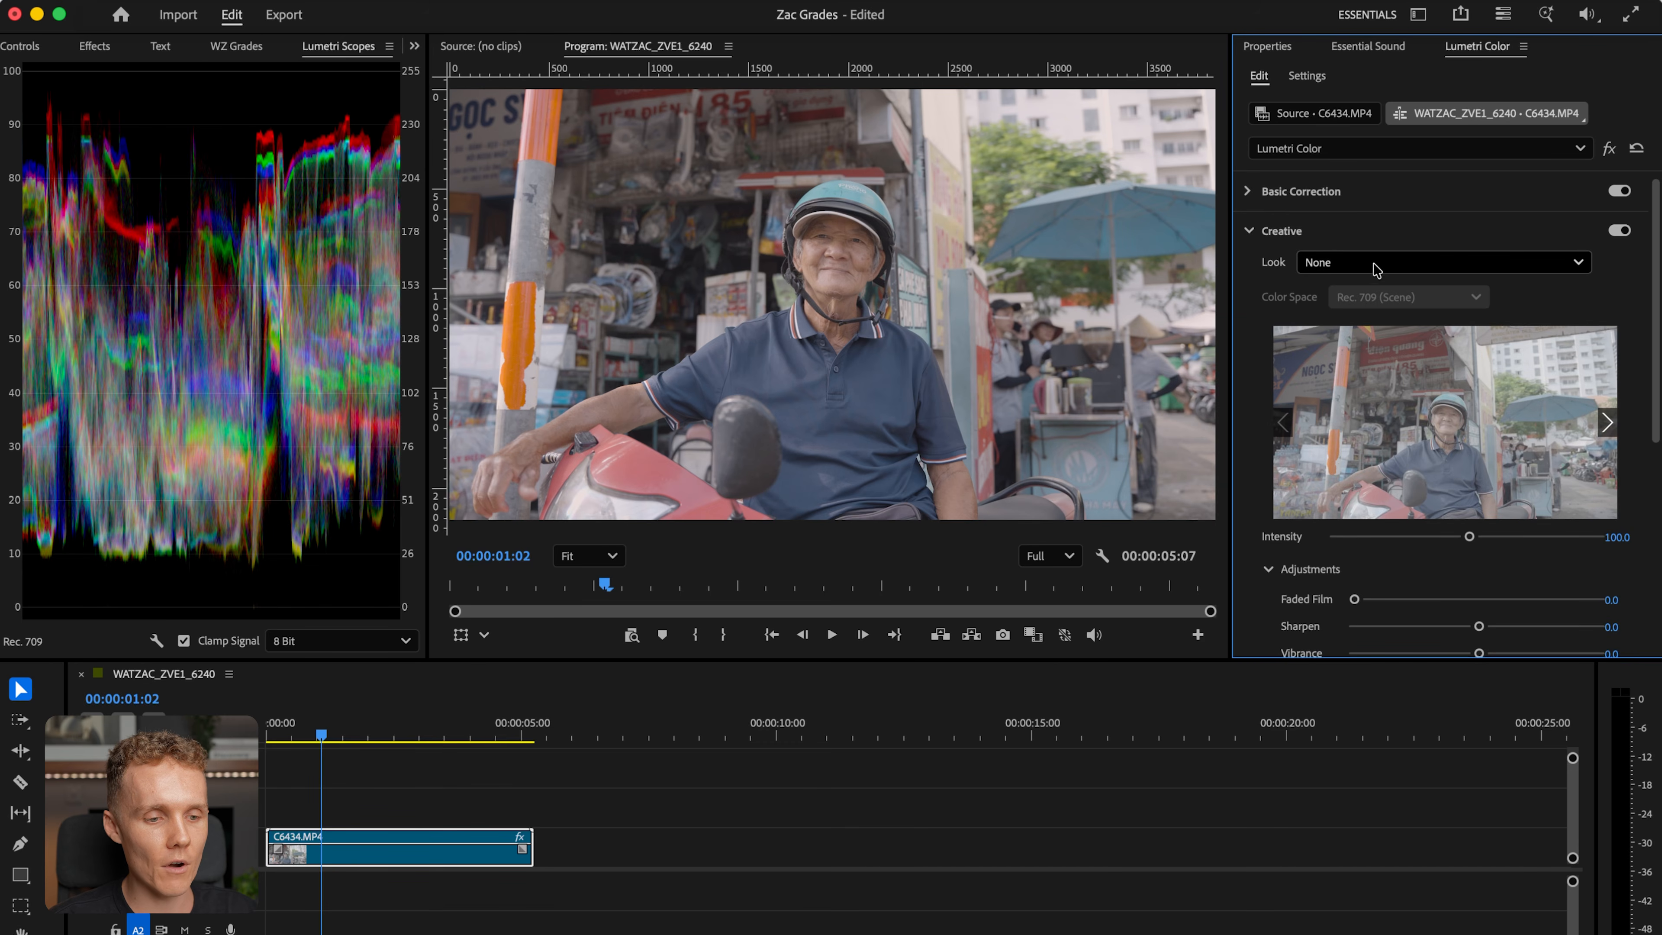
click(1389, 265)
scroll(1322, 606, down, 2)
scroll(1322, 606, up, 2)
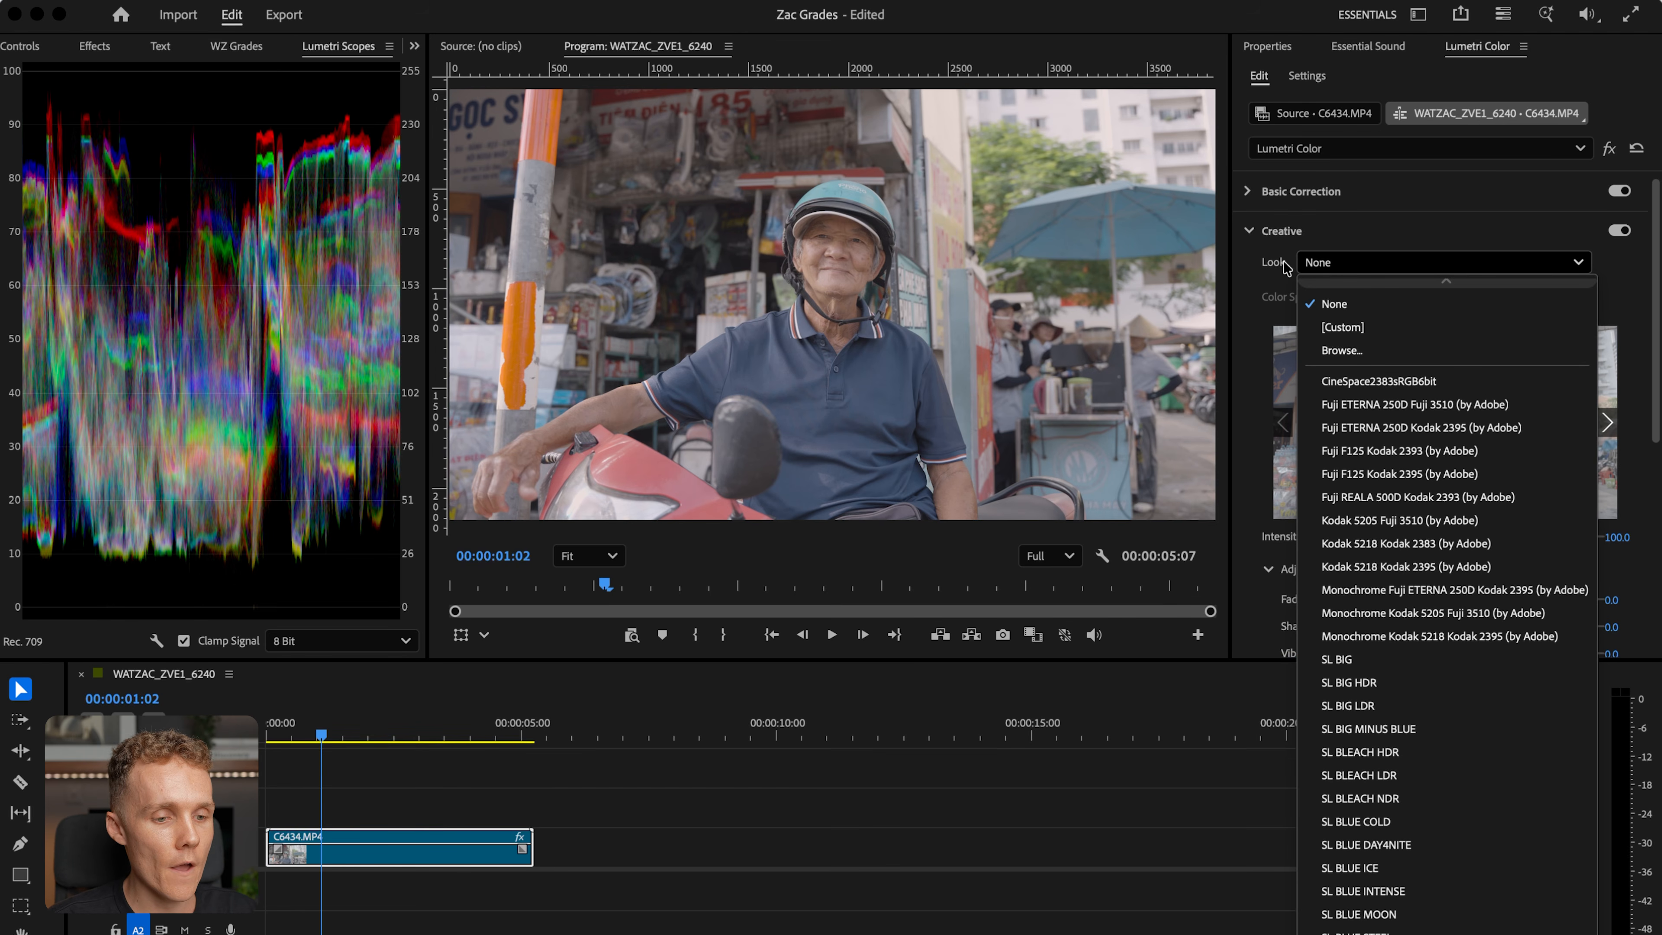
click(1309, 262)
click(1279, 237)
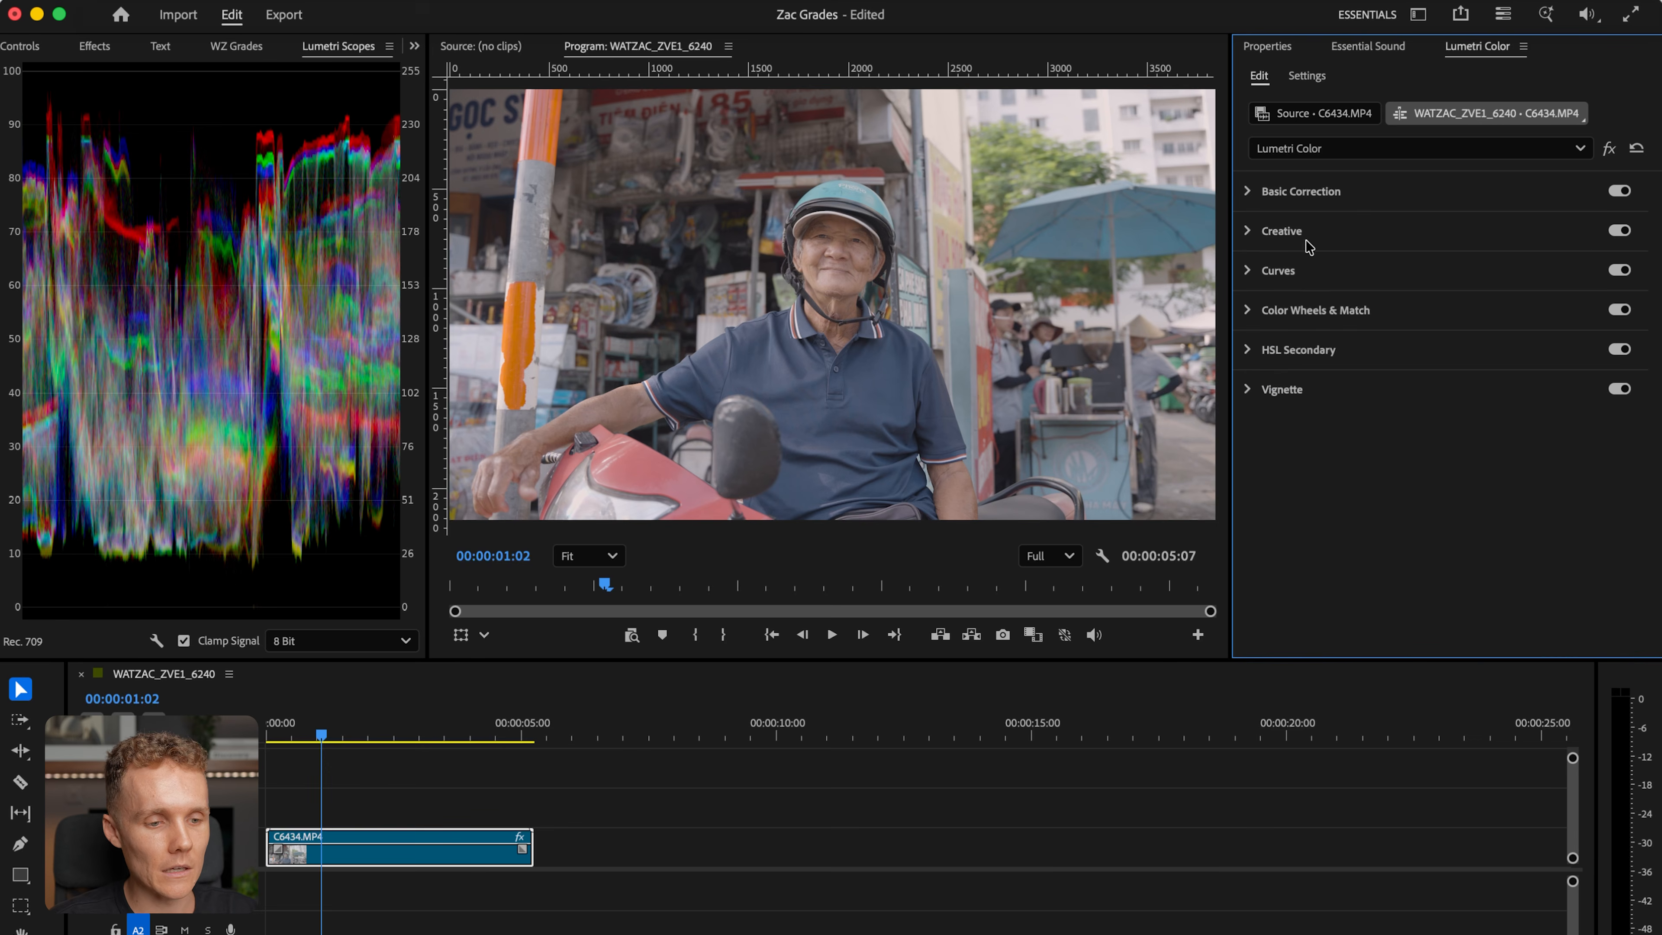
- Add three control points to the white RGB curve, at its quarter, middle and three-quarter positions
click(1316, 275)
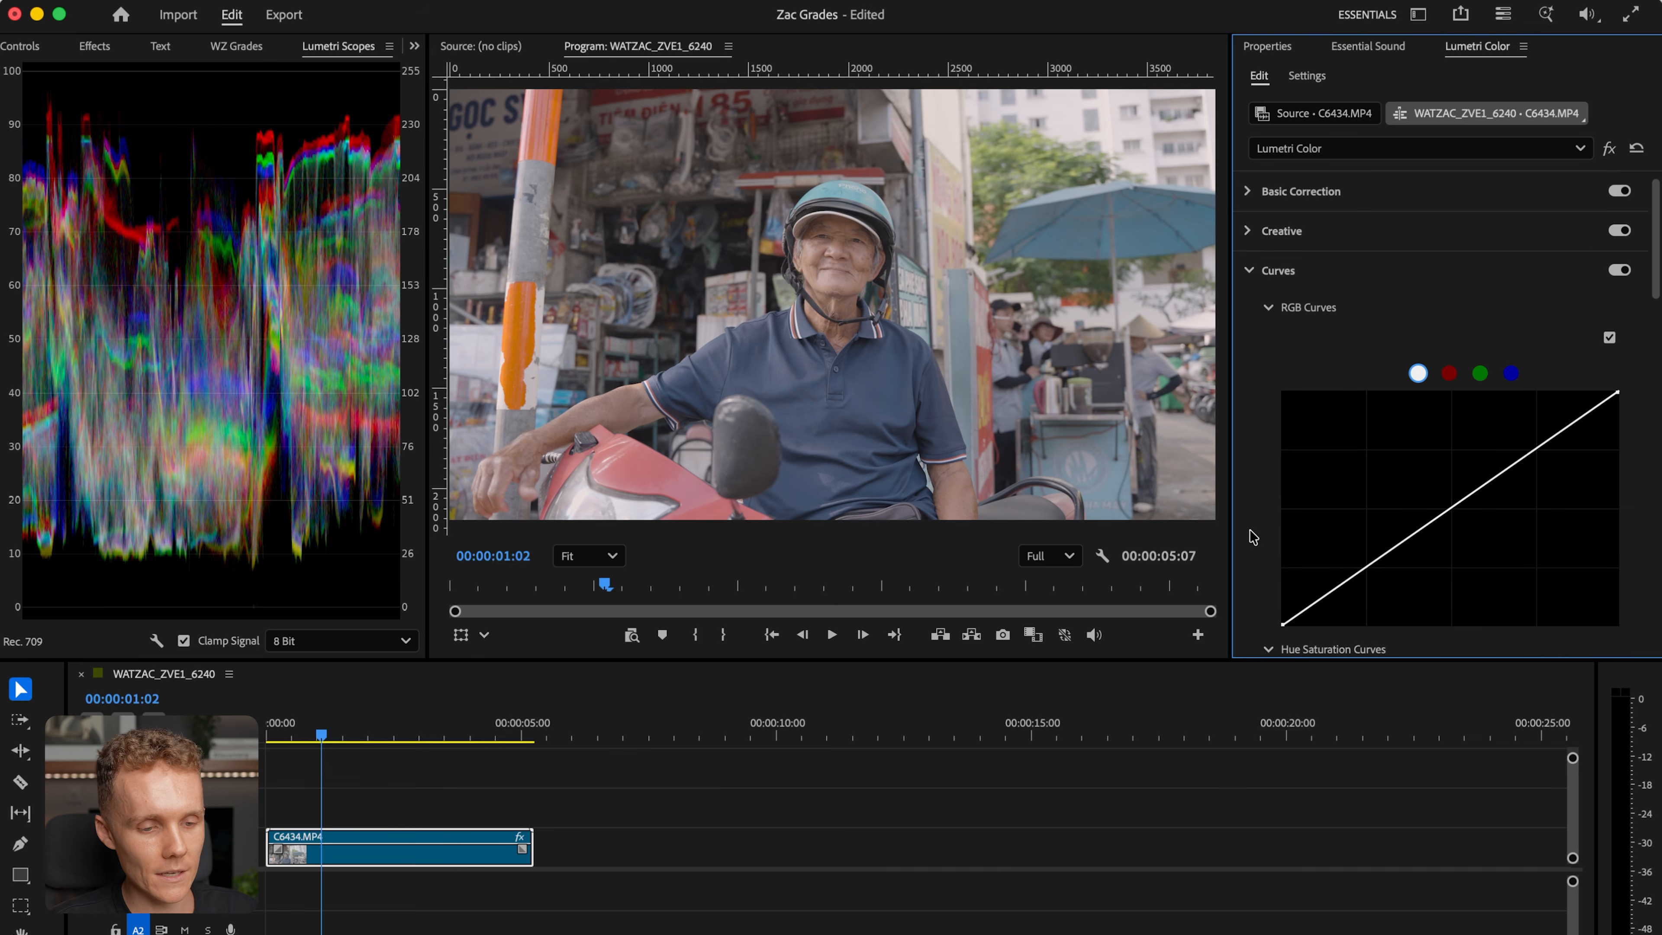
scroll(1251, 536, down, 5)
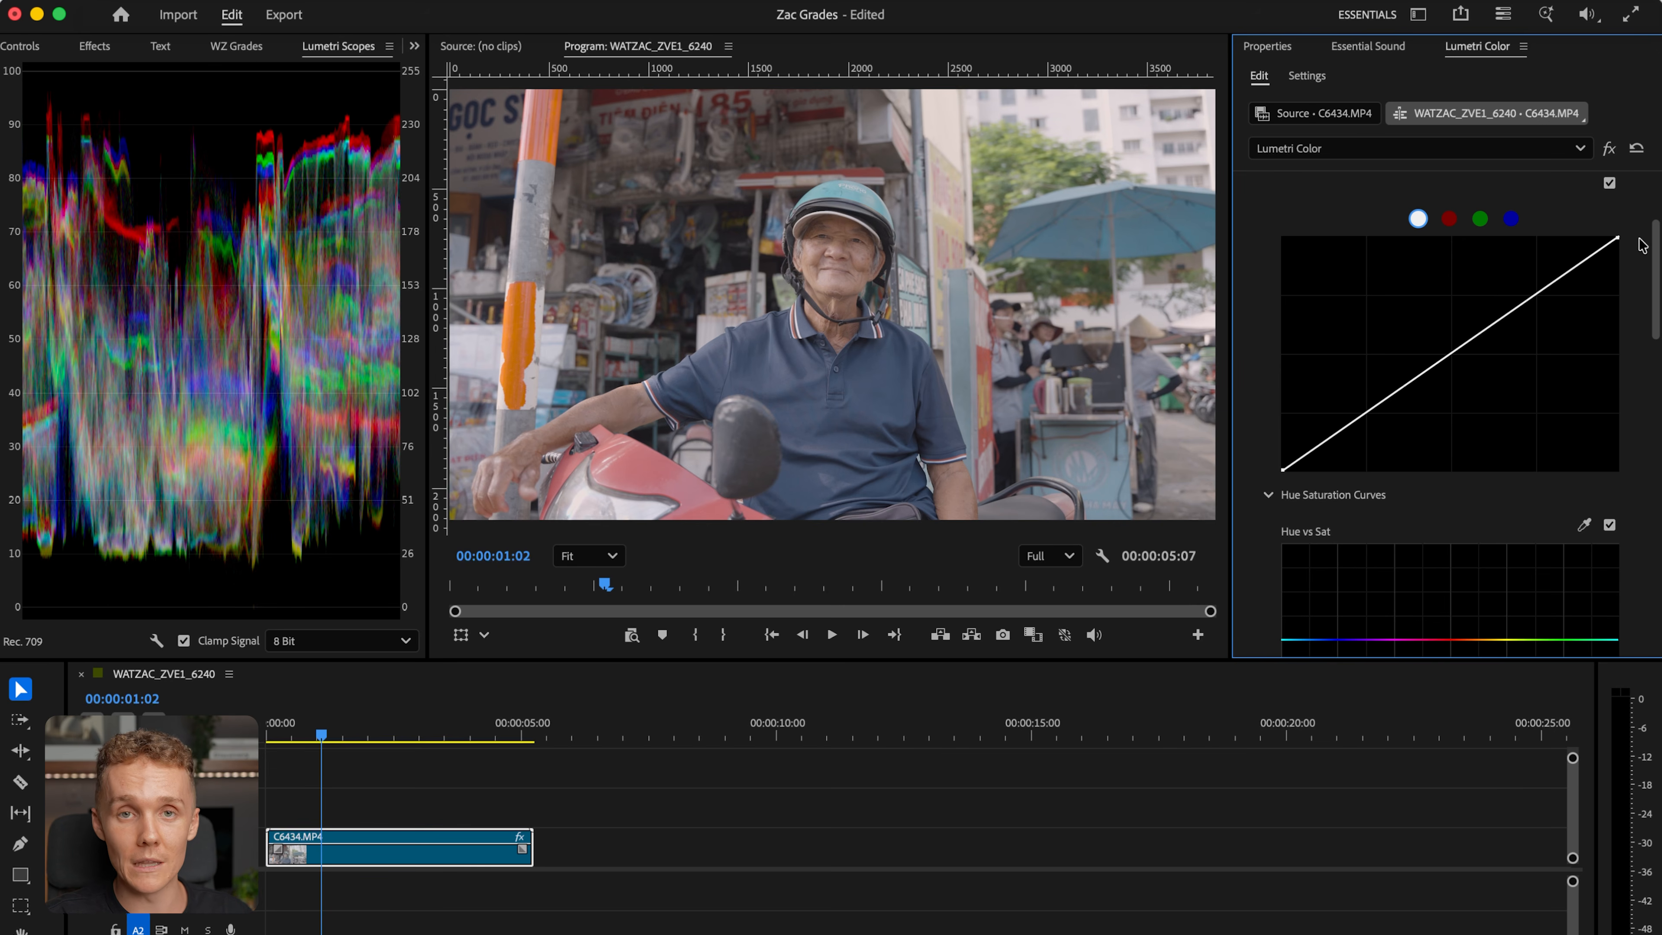
scroll(1459, 471, down, 5)
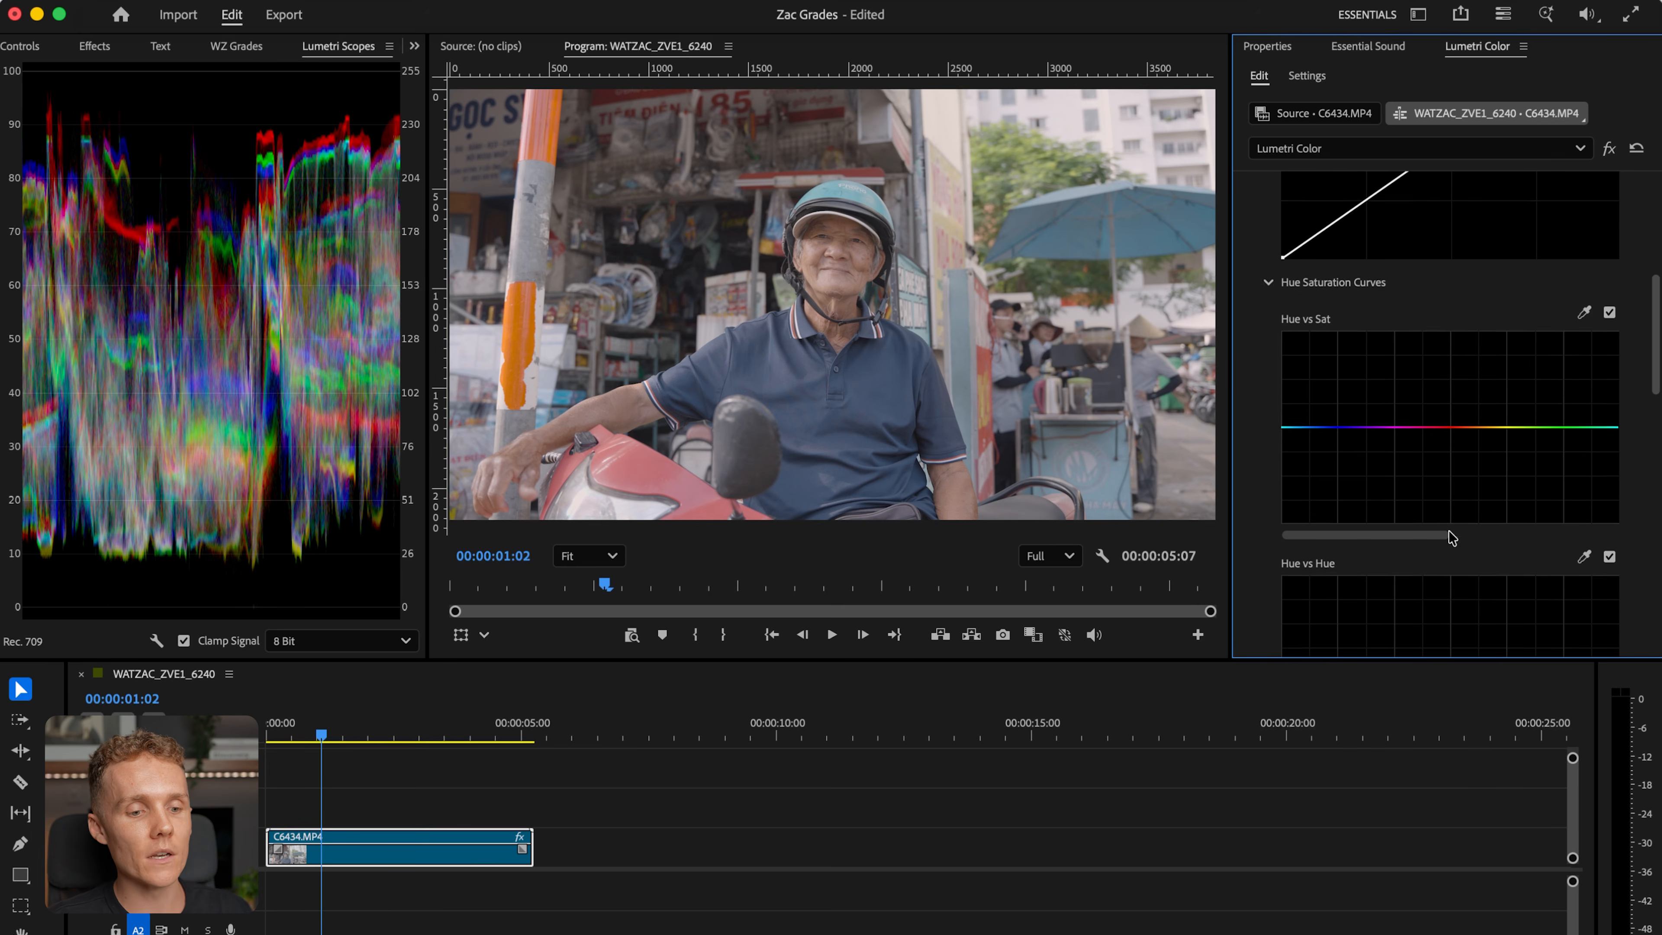
scroll(1451, 536, up, 6)
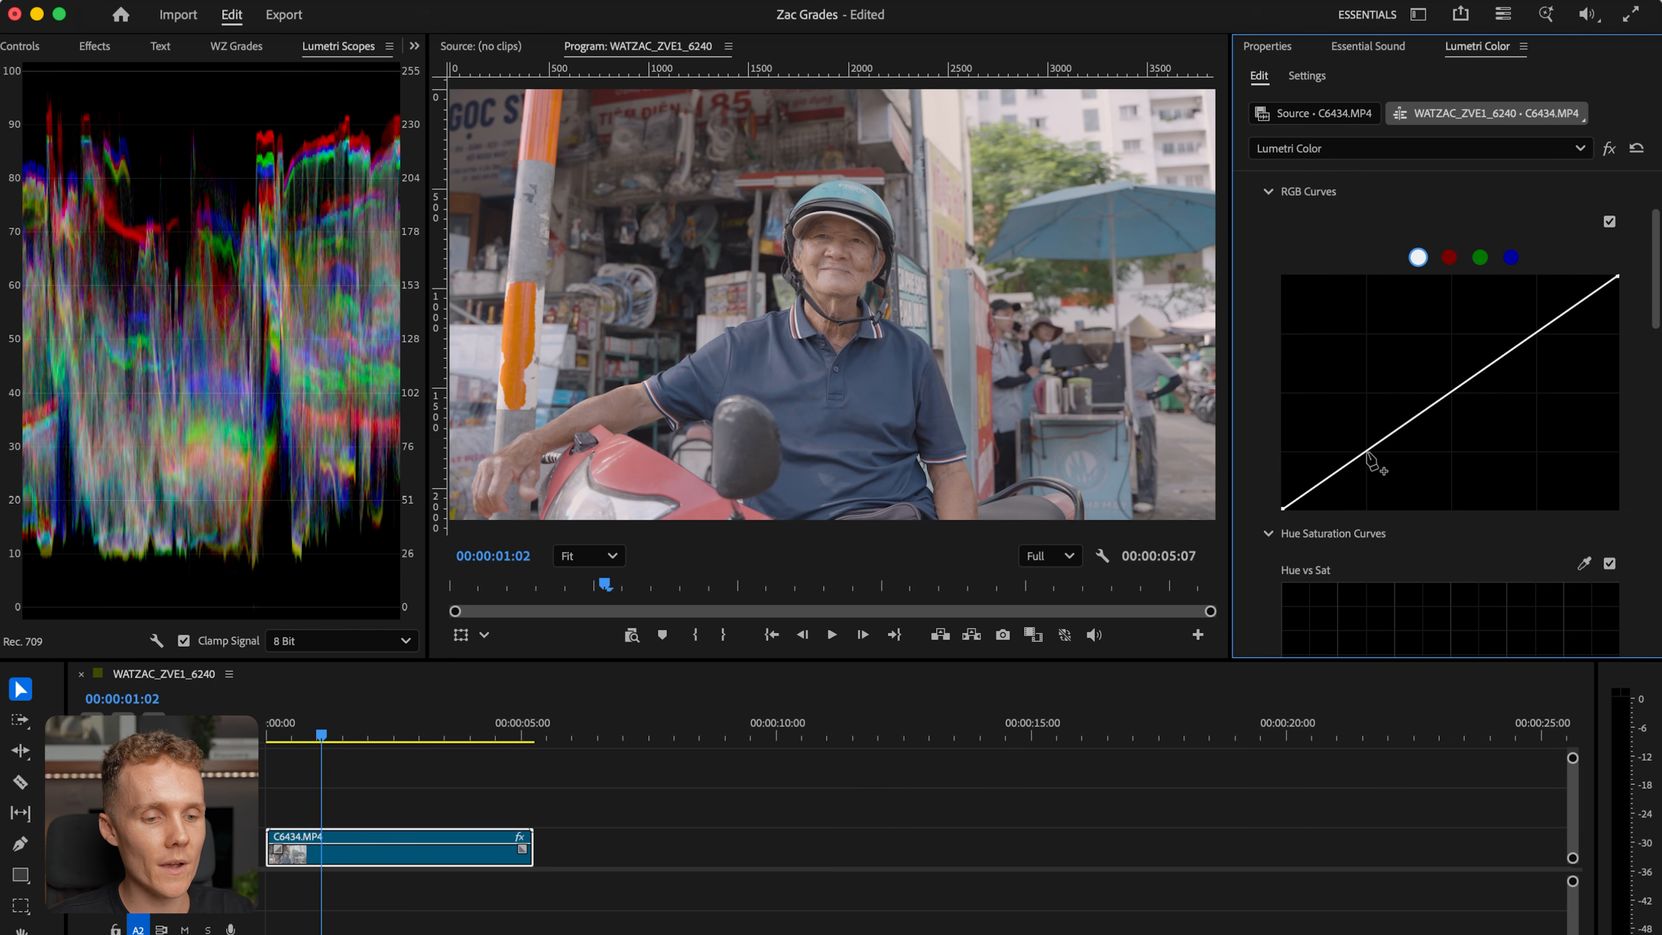
click(1367, 453)
click(1449, 397)
click(1537, 334)
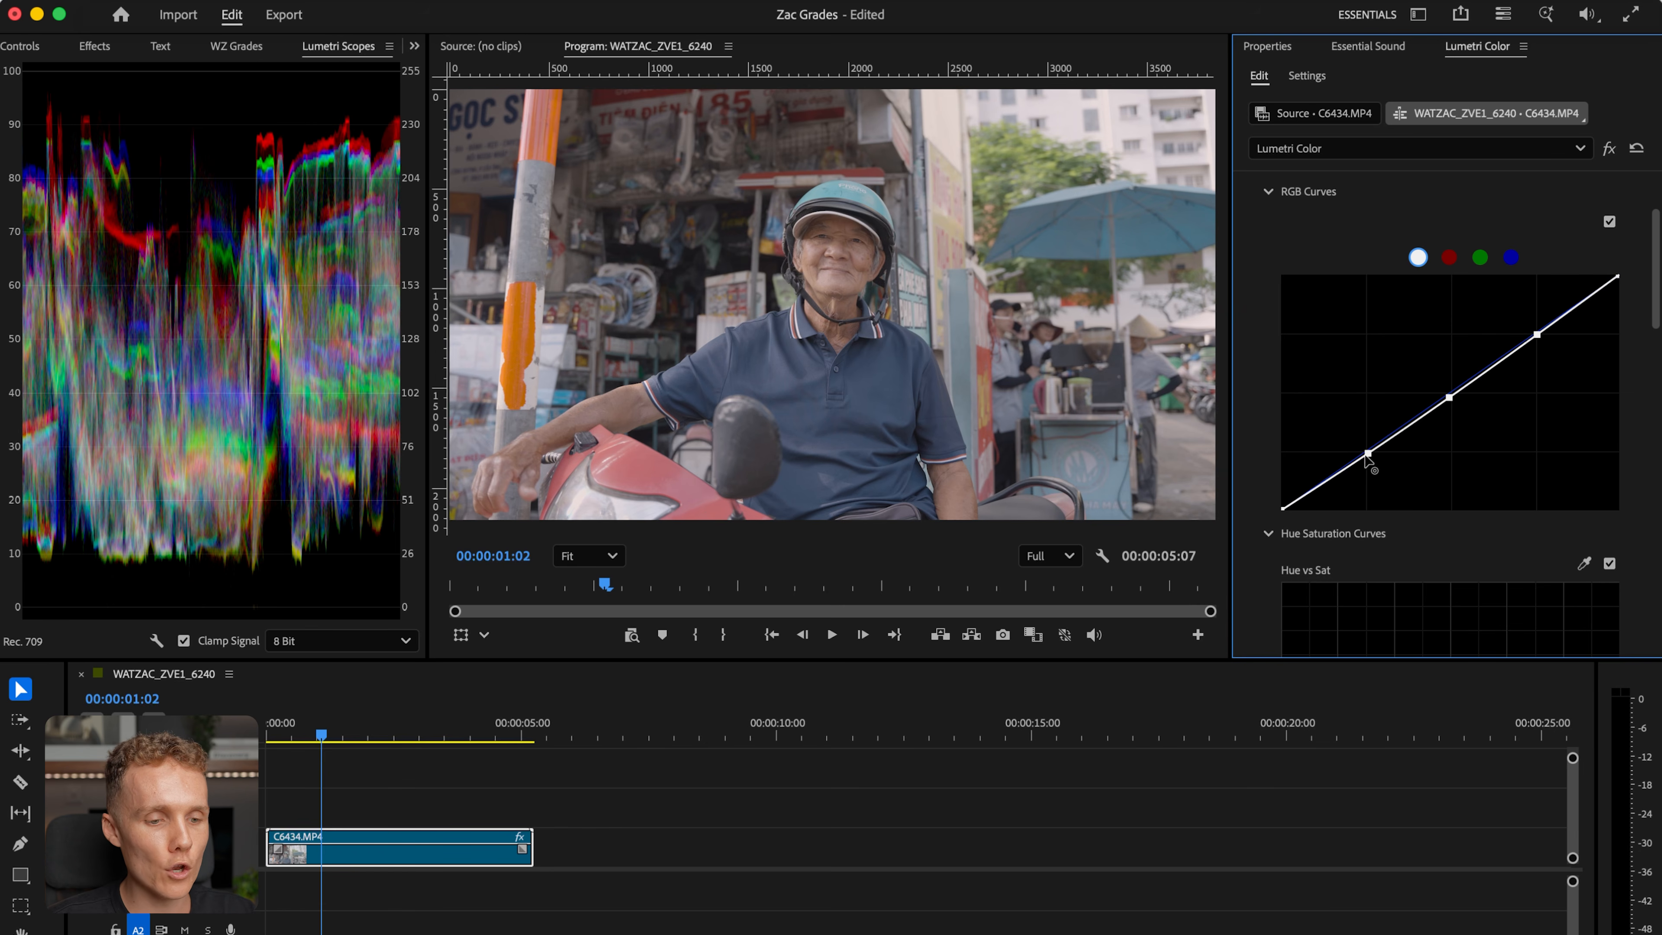
- Shape the white RGB curve into a gentle S by slightly lowering the shadow point and slightly raising the midtone and highlight points
drag(1369, 456, 1370, 460)
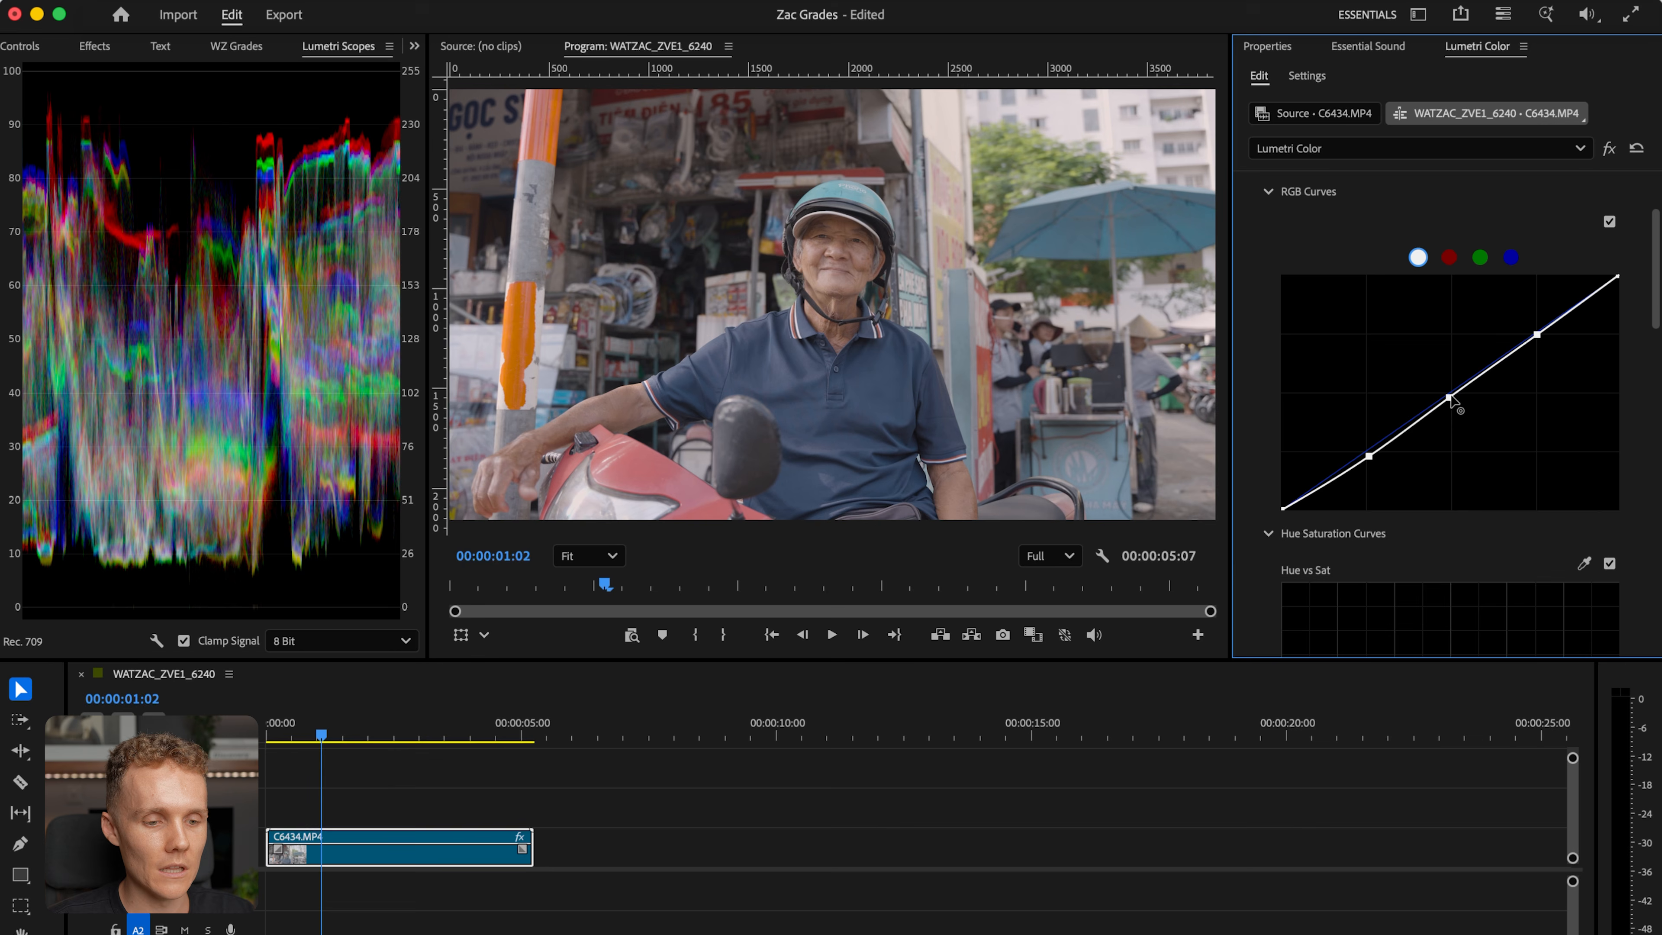
drag(1449, 398, 1450, 393)
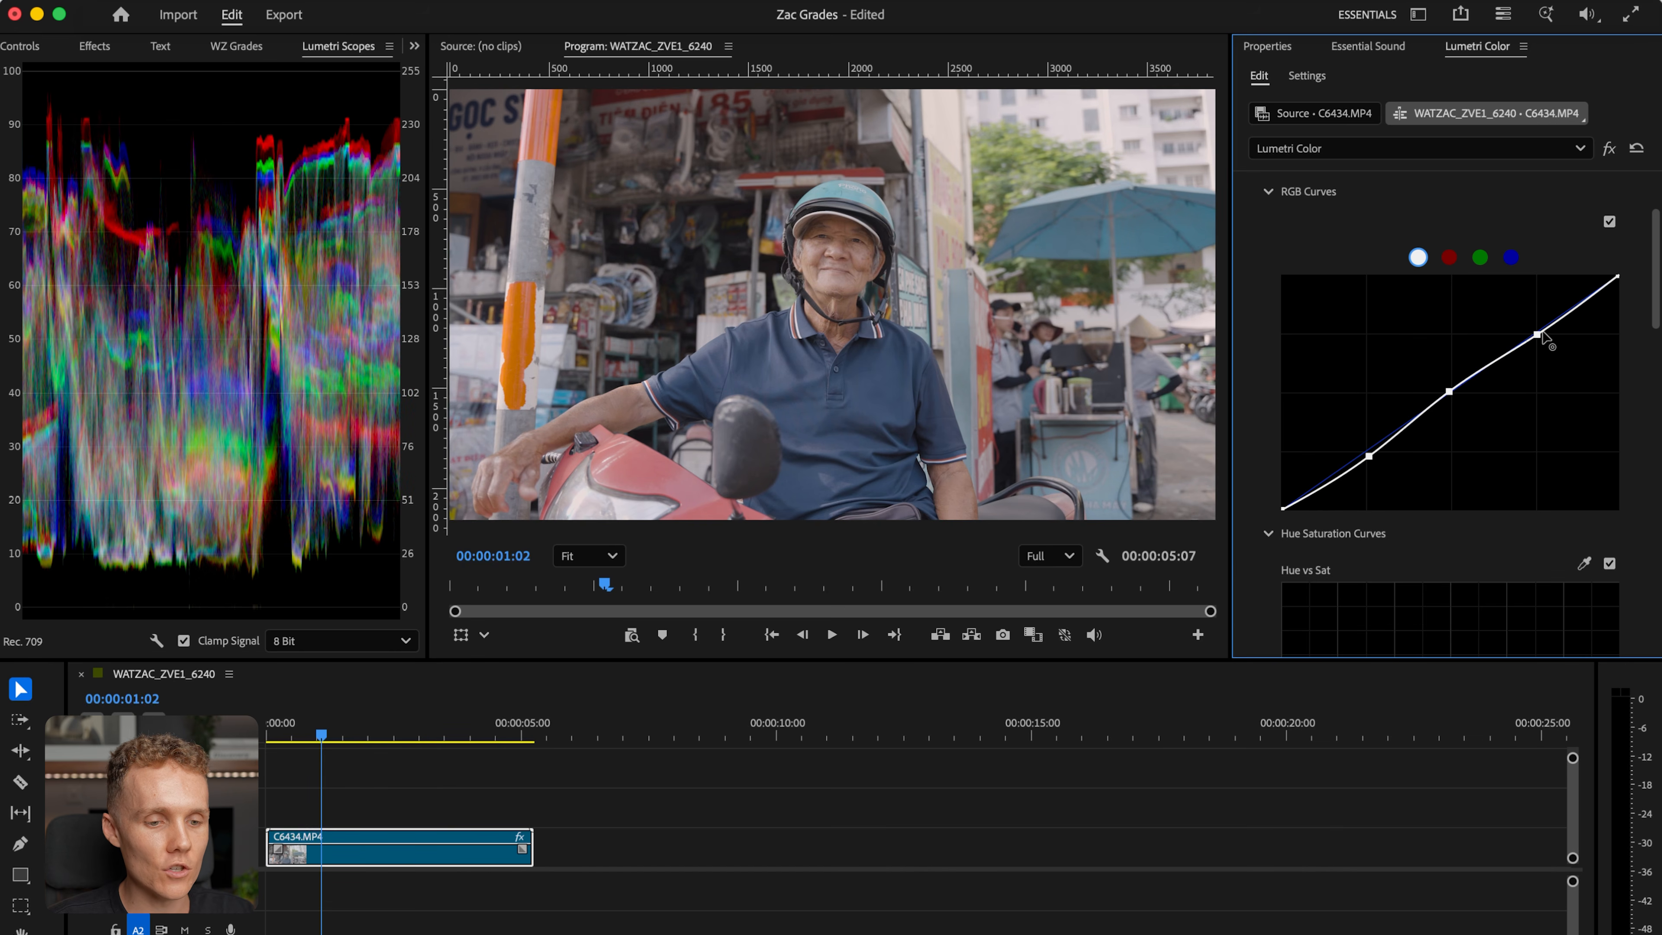
drag(1536, 334, 1537, 333)
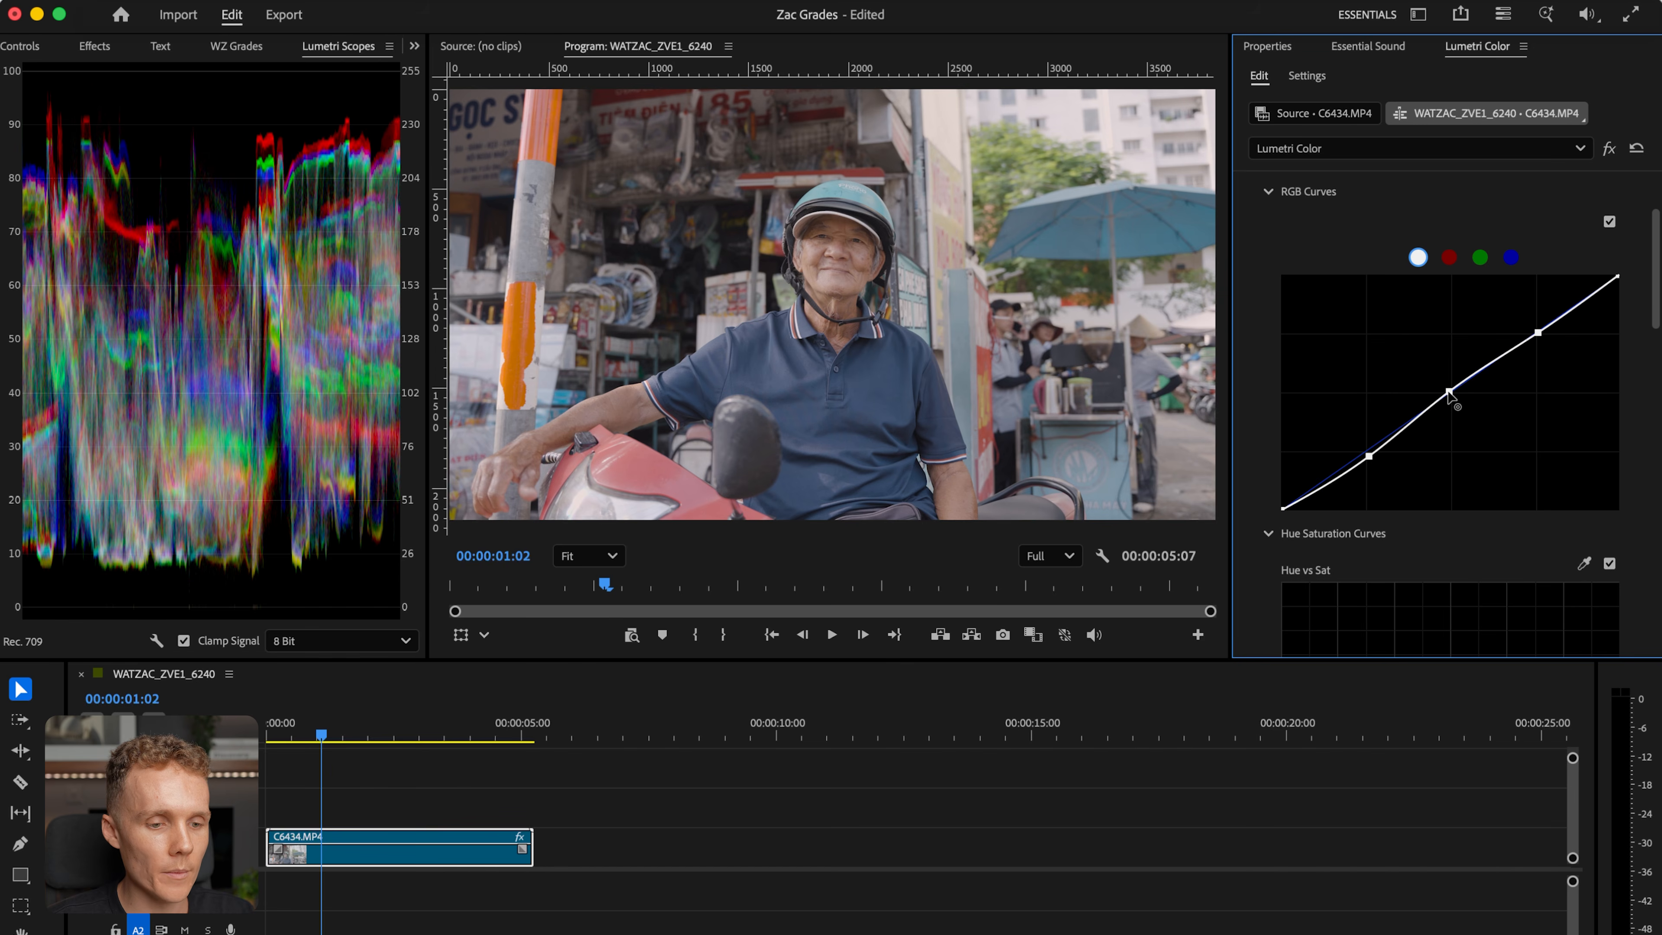
drag(1449, 392, 1451, 393)
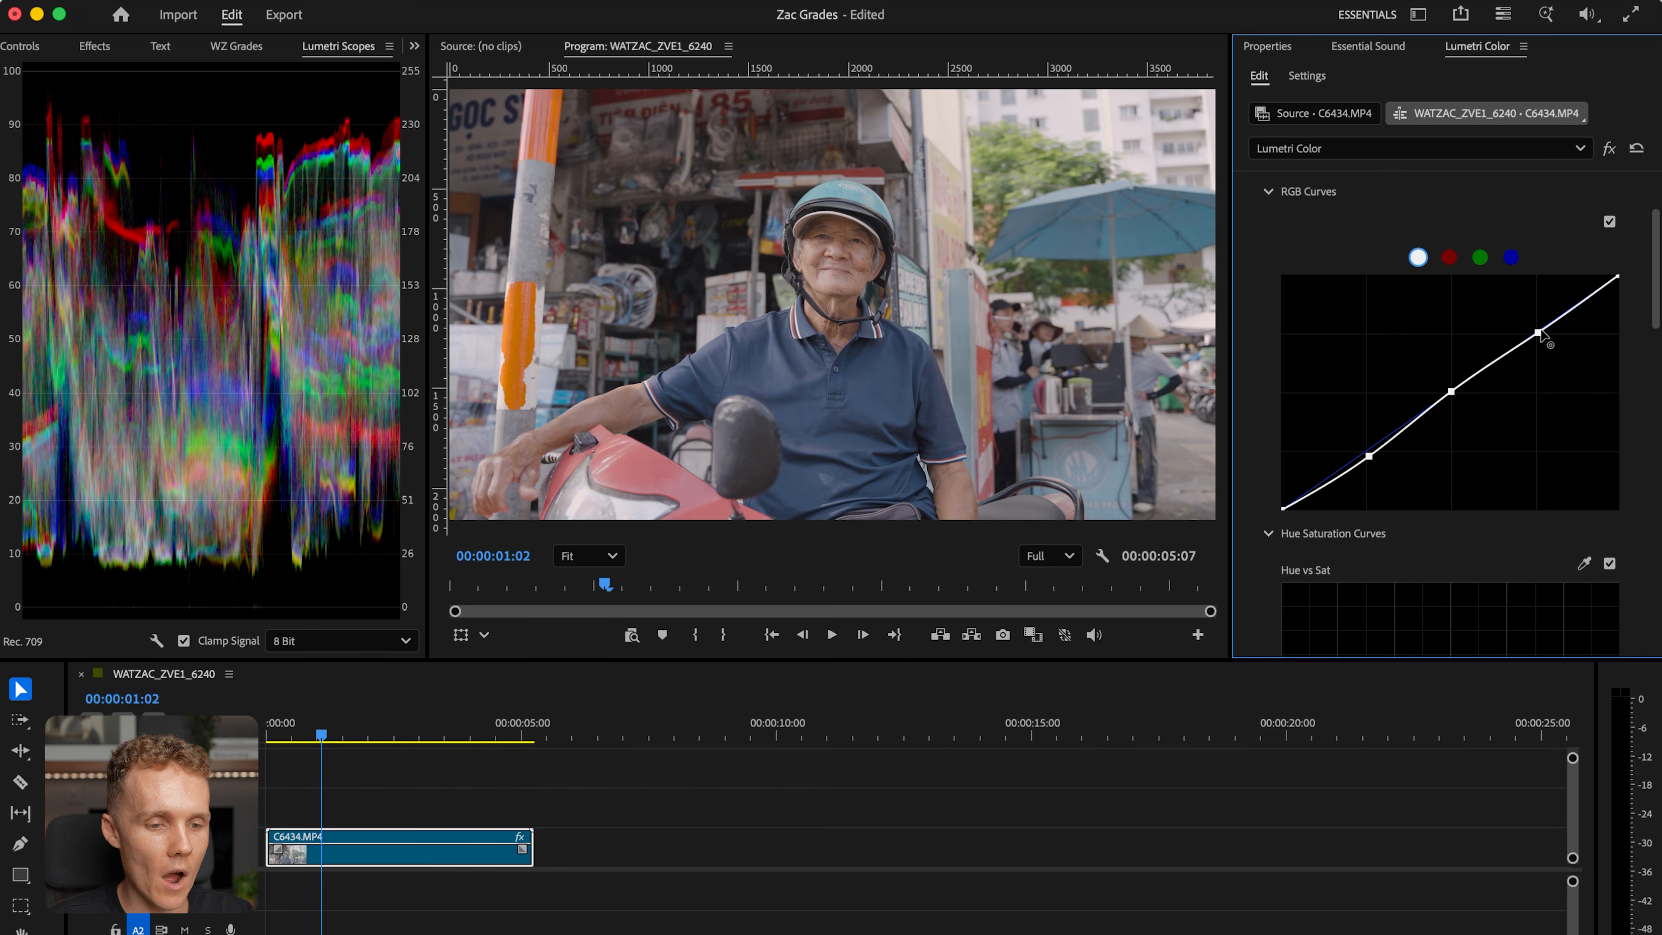
- Fine-tune the shadow point of the white RGB curve slightly lower, and compare the image with and without the Curves section
drag(1370, 456, 1371, 459)
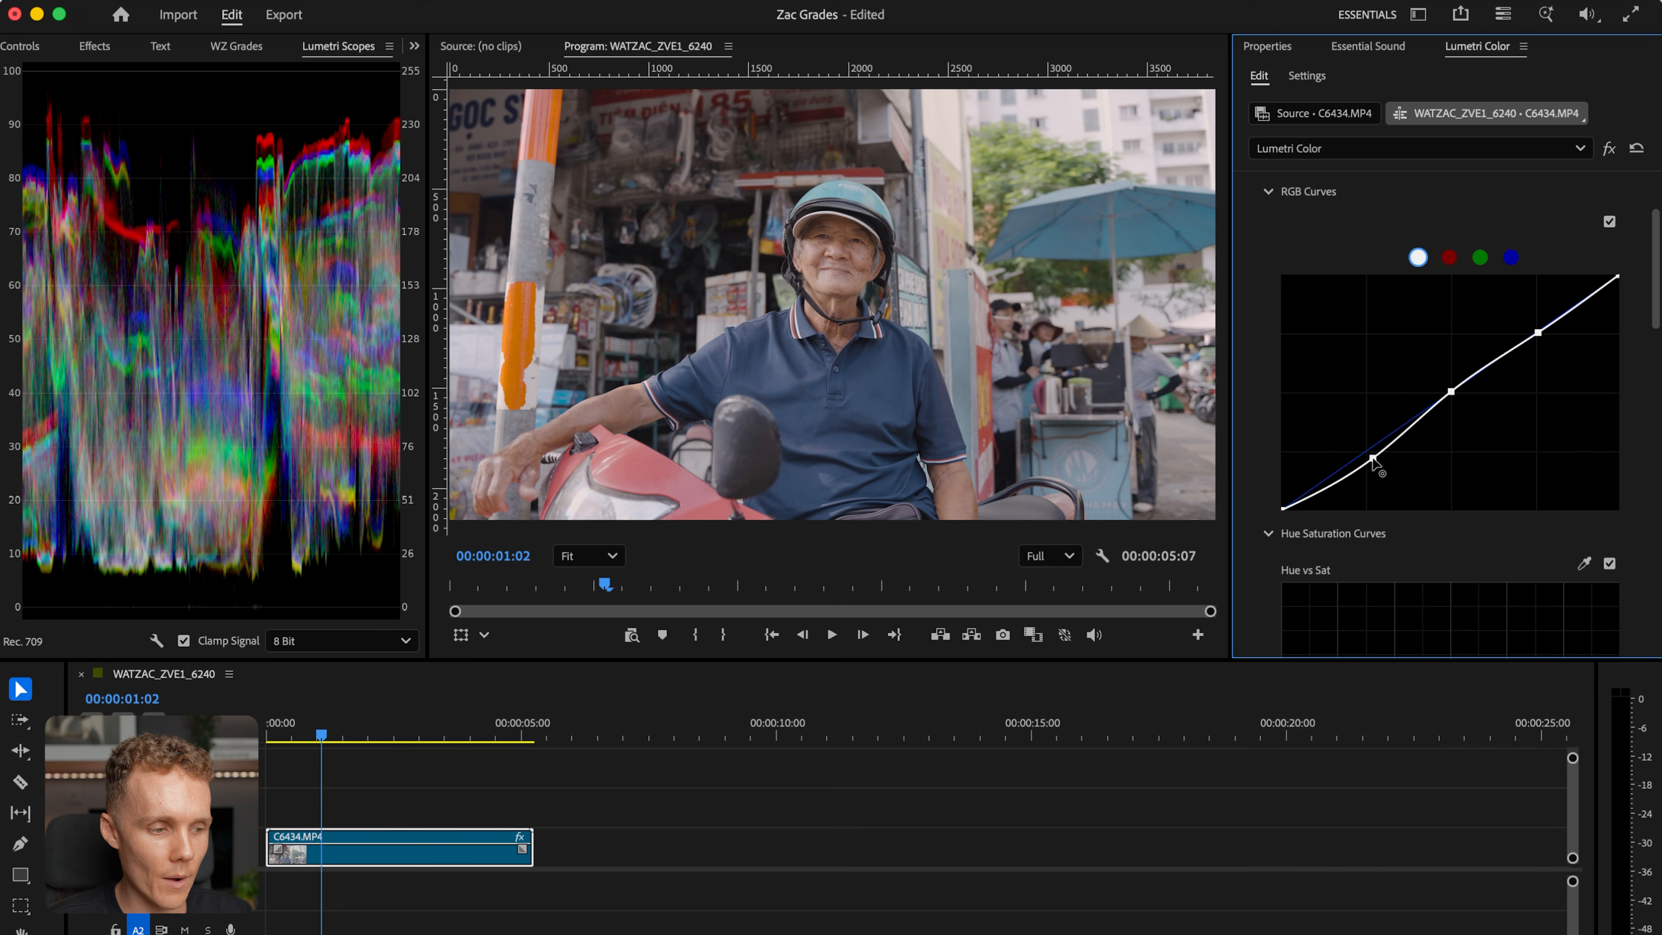
drag(1372, 458, 1372, 456)
scroll(1406, 226, up, 2)
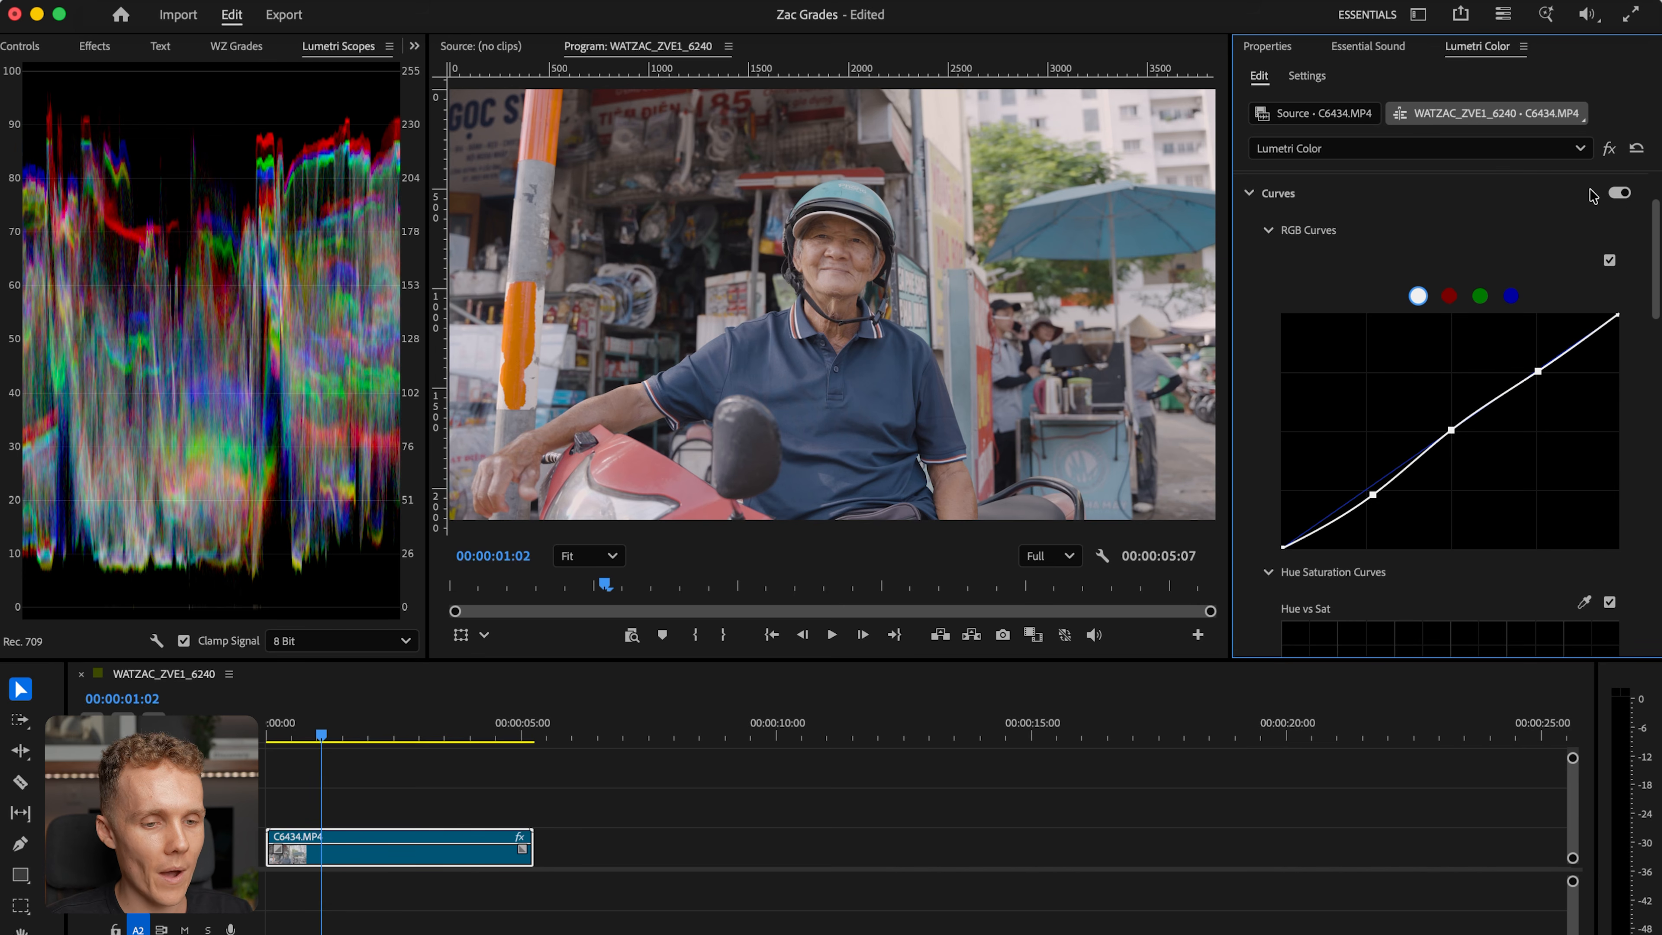
click(1621, 197)
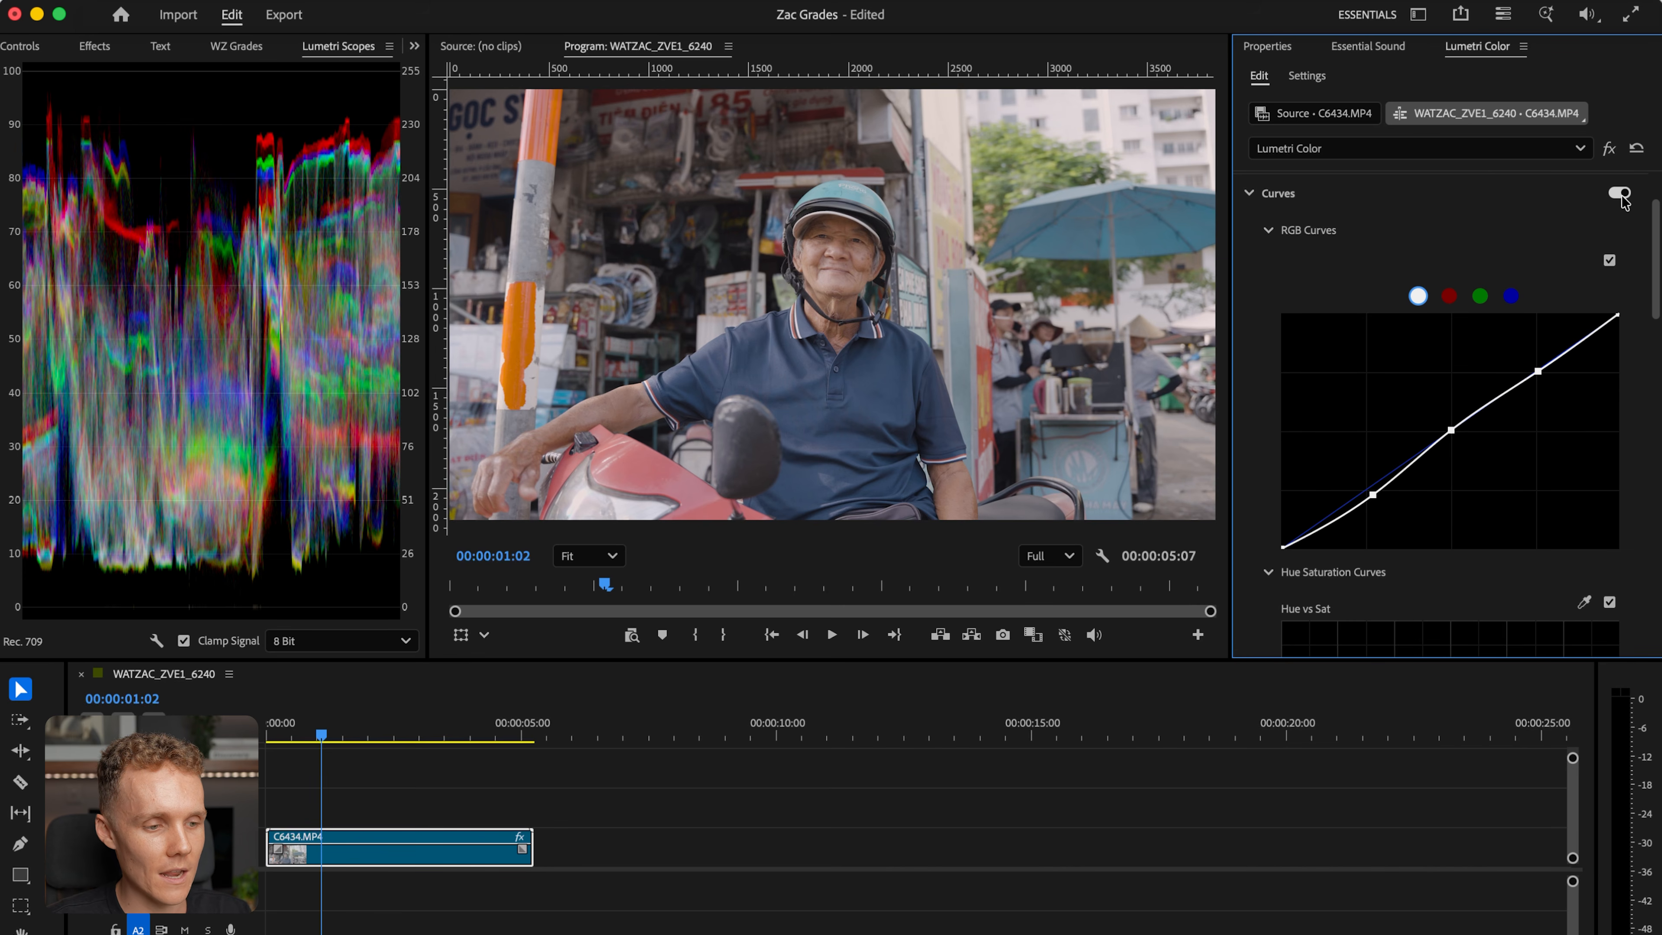
click(1622, 197)
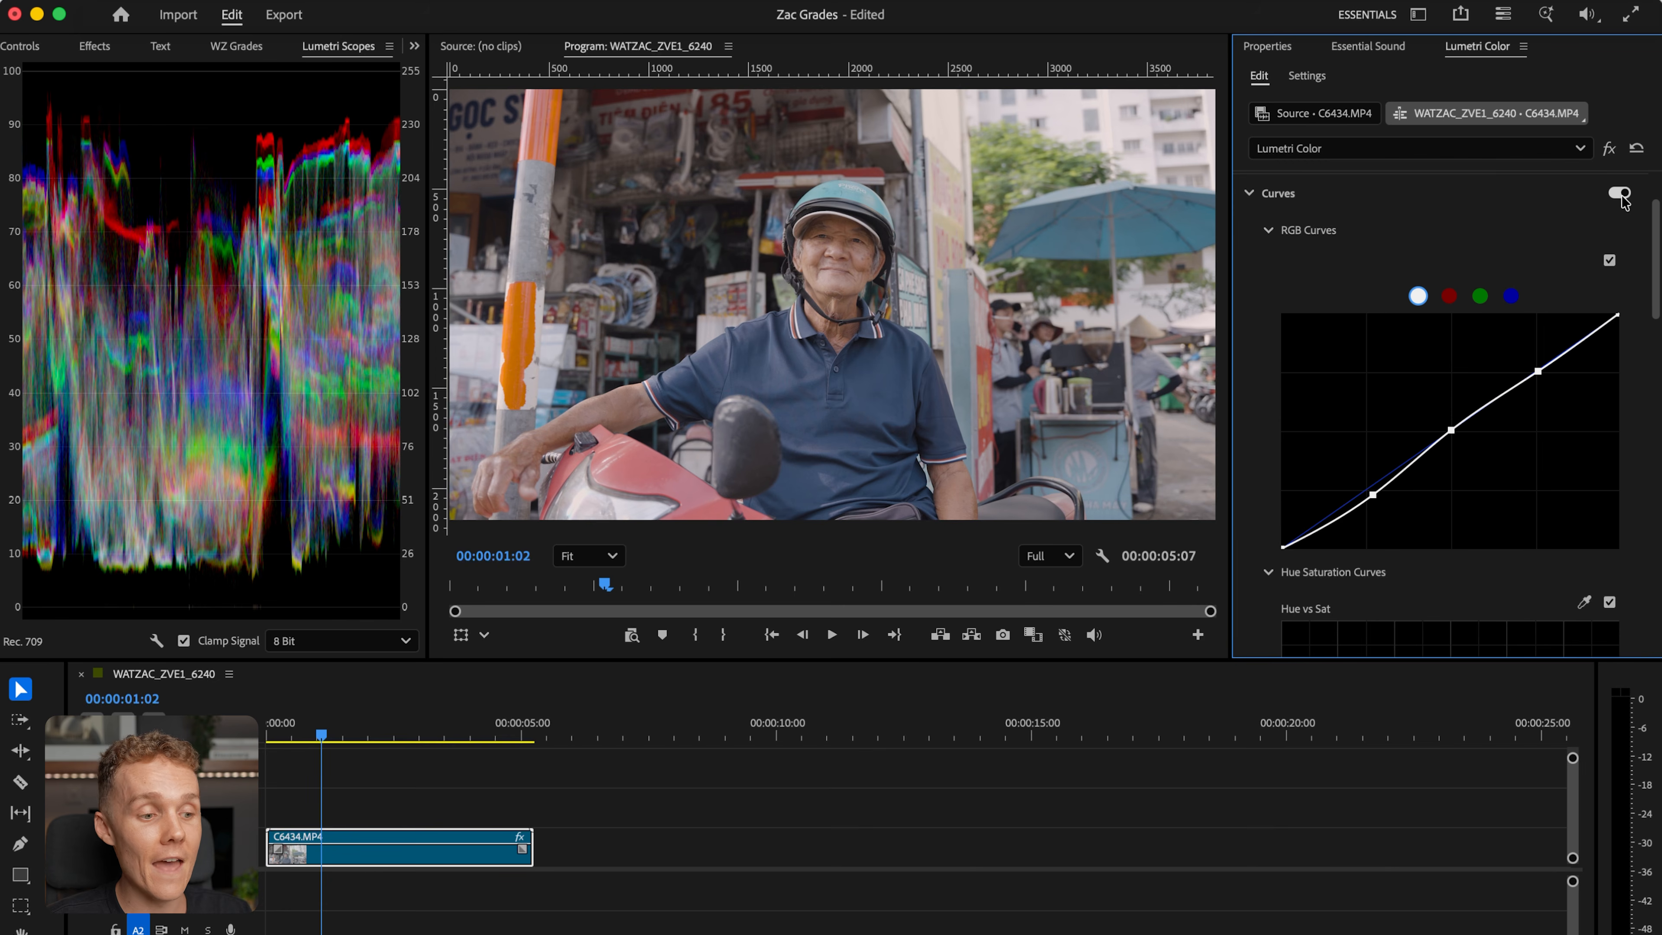
click(1622, 198)
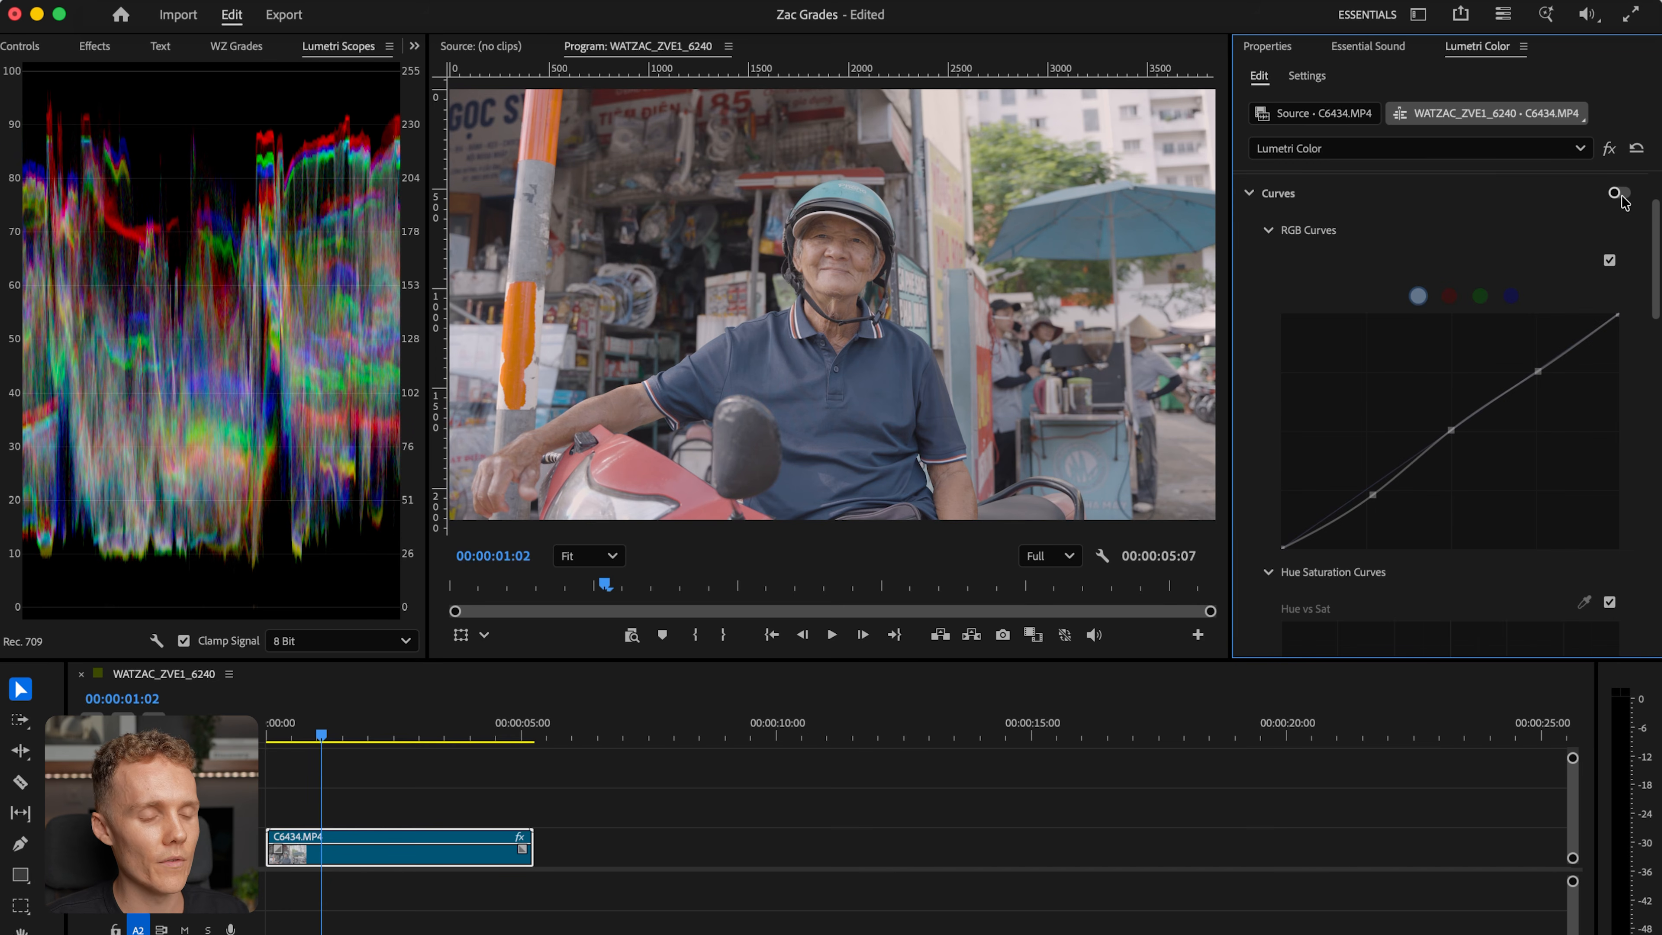
click(1620, 196)
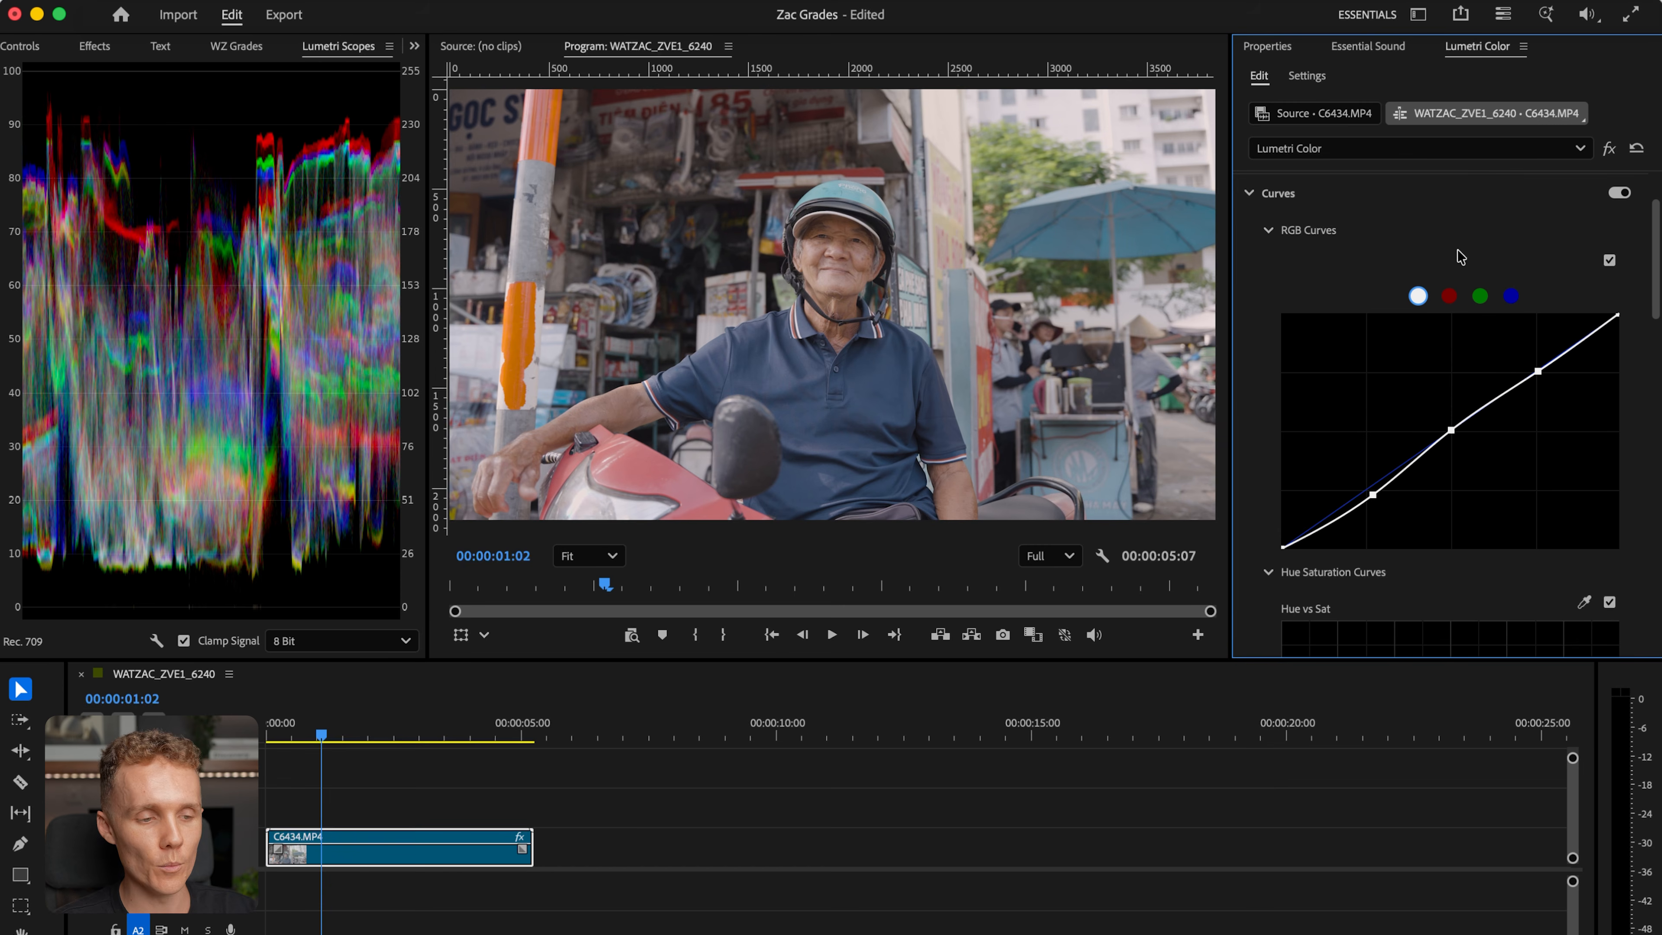
- Examine the Hue Saturation Curves, from Hue vs Sat and Hue vs Hue through Hue vs Luma, Luma vs Sat and Sat vs Sat
scroll(1257, 445, down, 3)
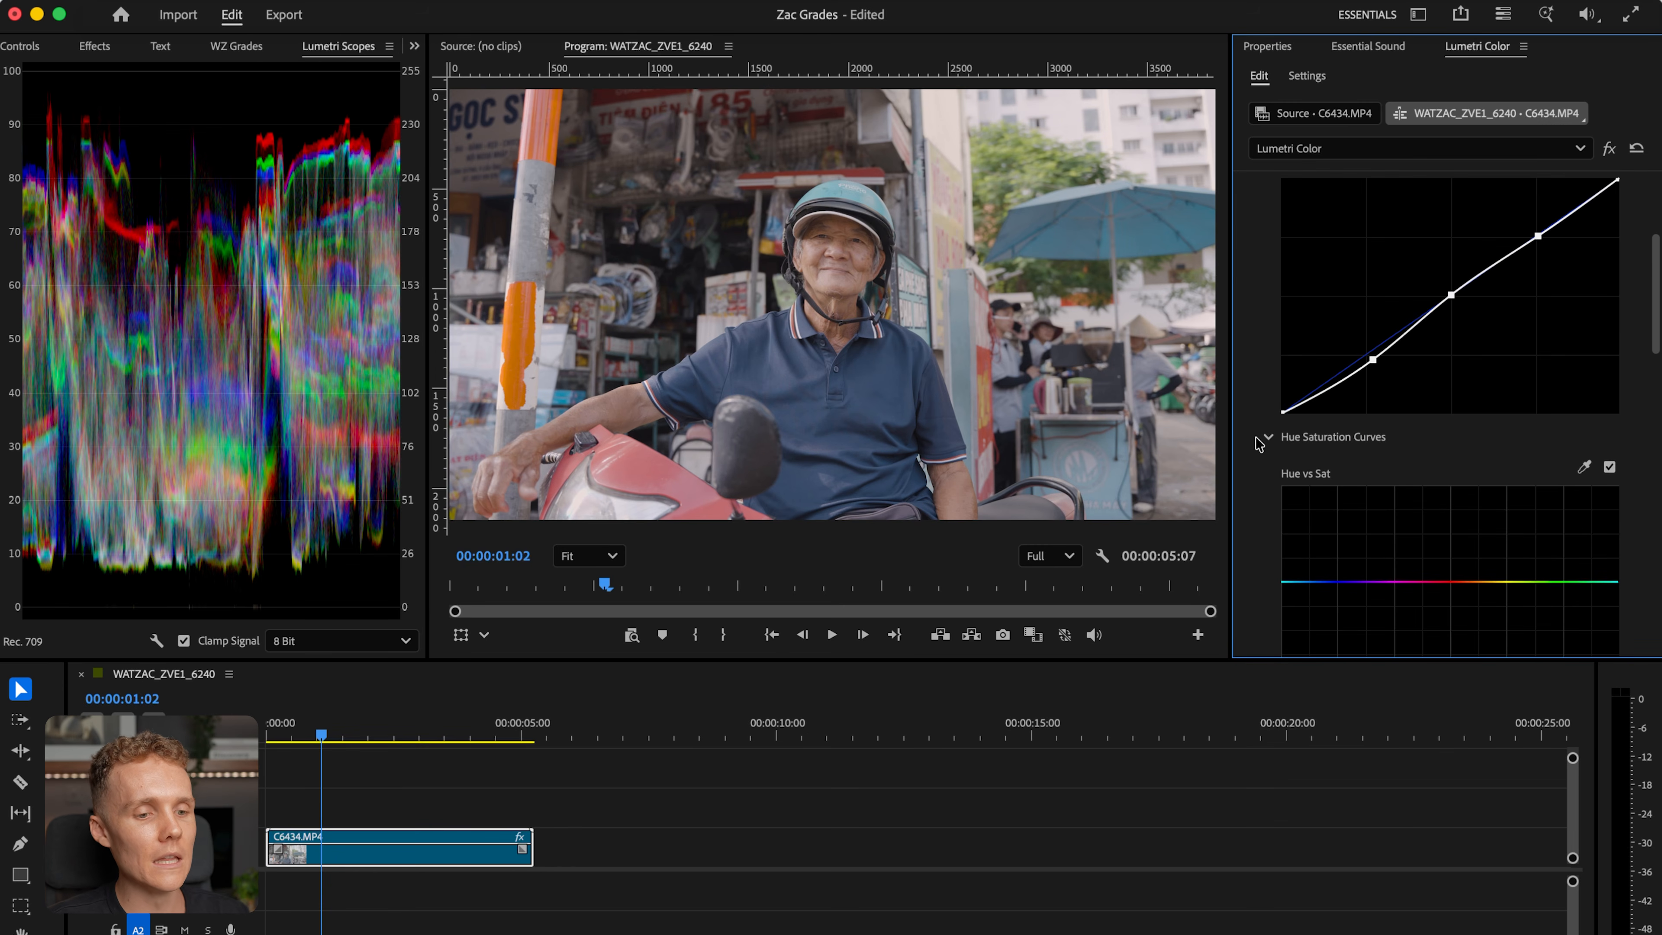
scroll(1258, 445, down, 3)
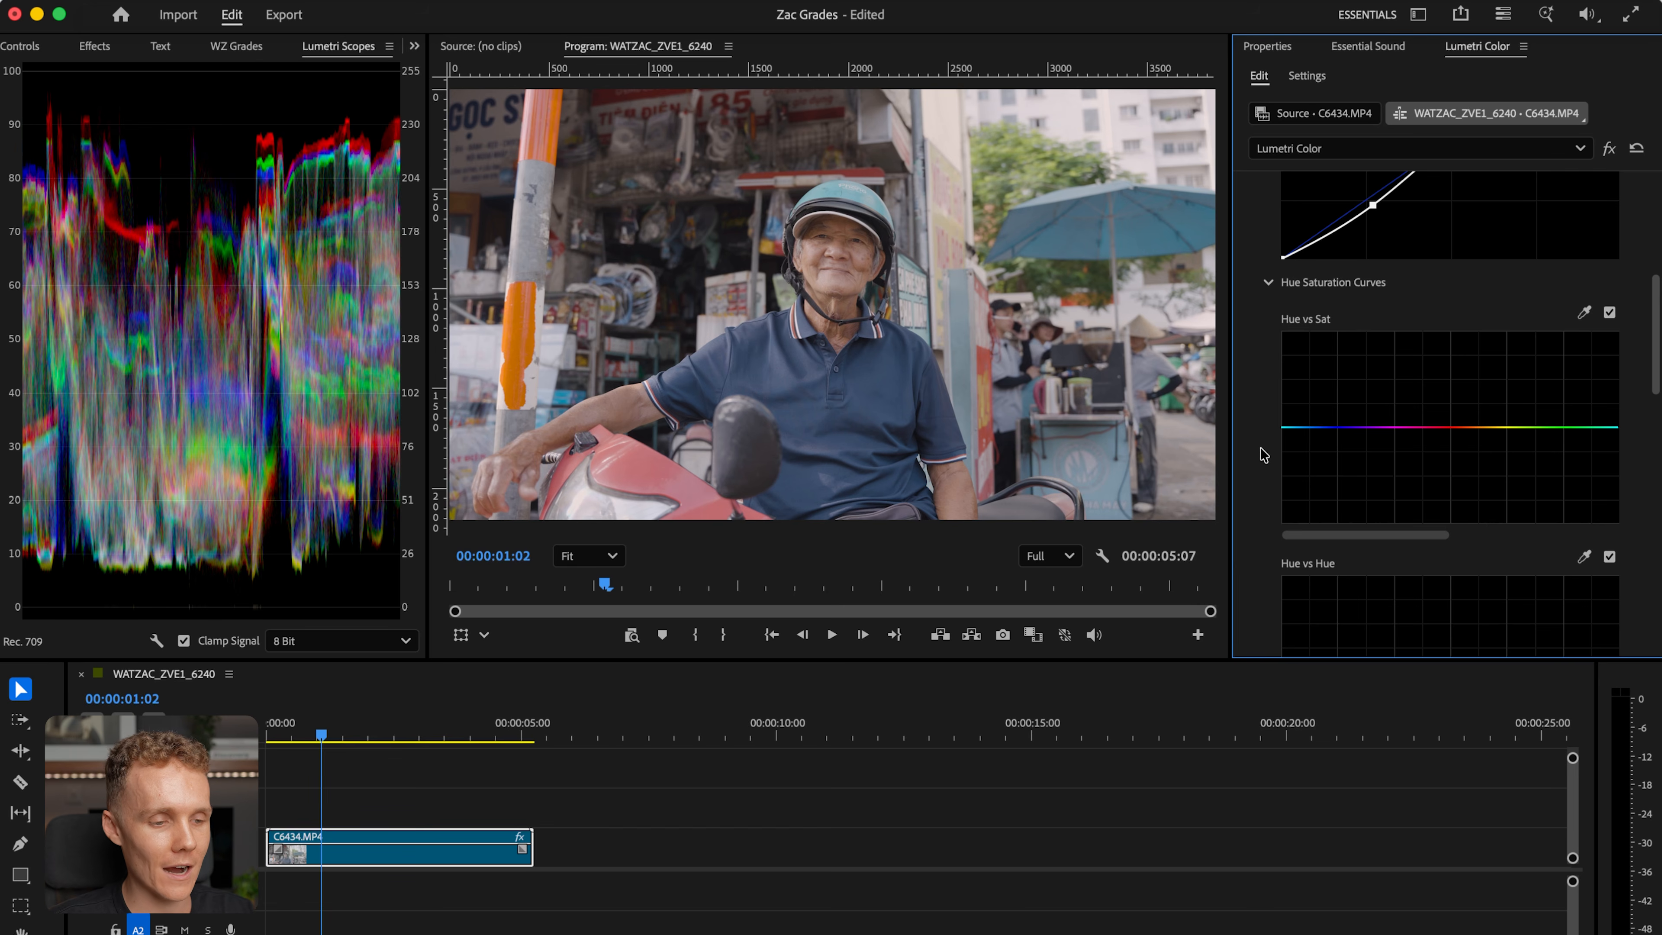
scroll(1261, 453, down, 1)
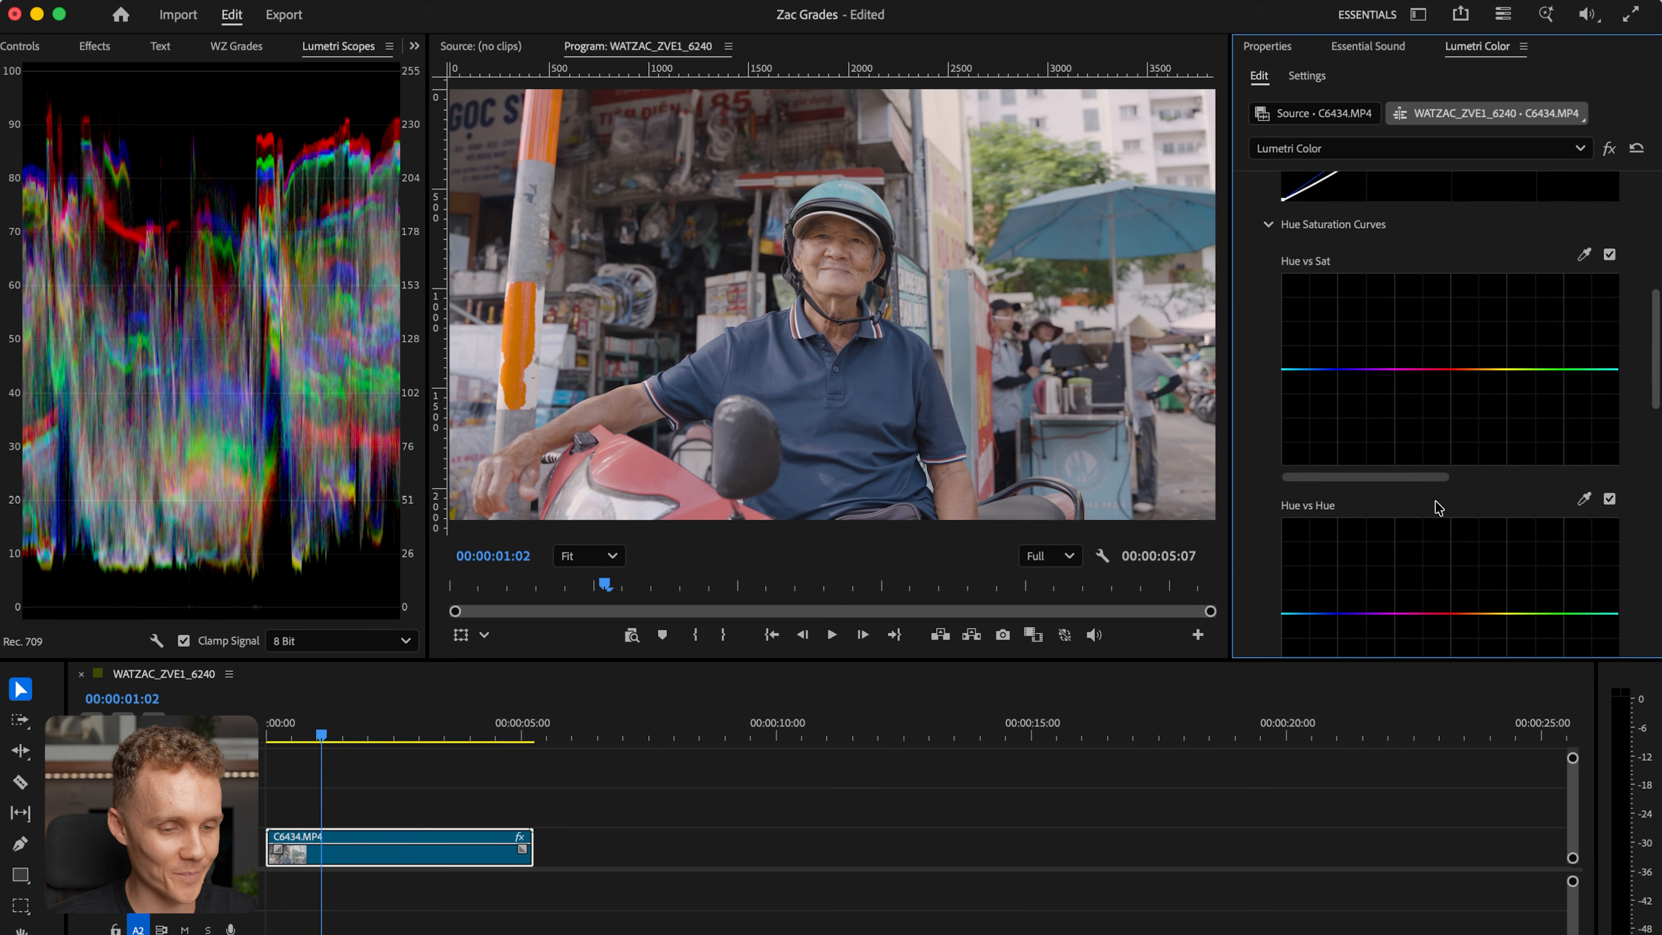
scroll(1439, 508, down, 1)
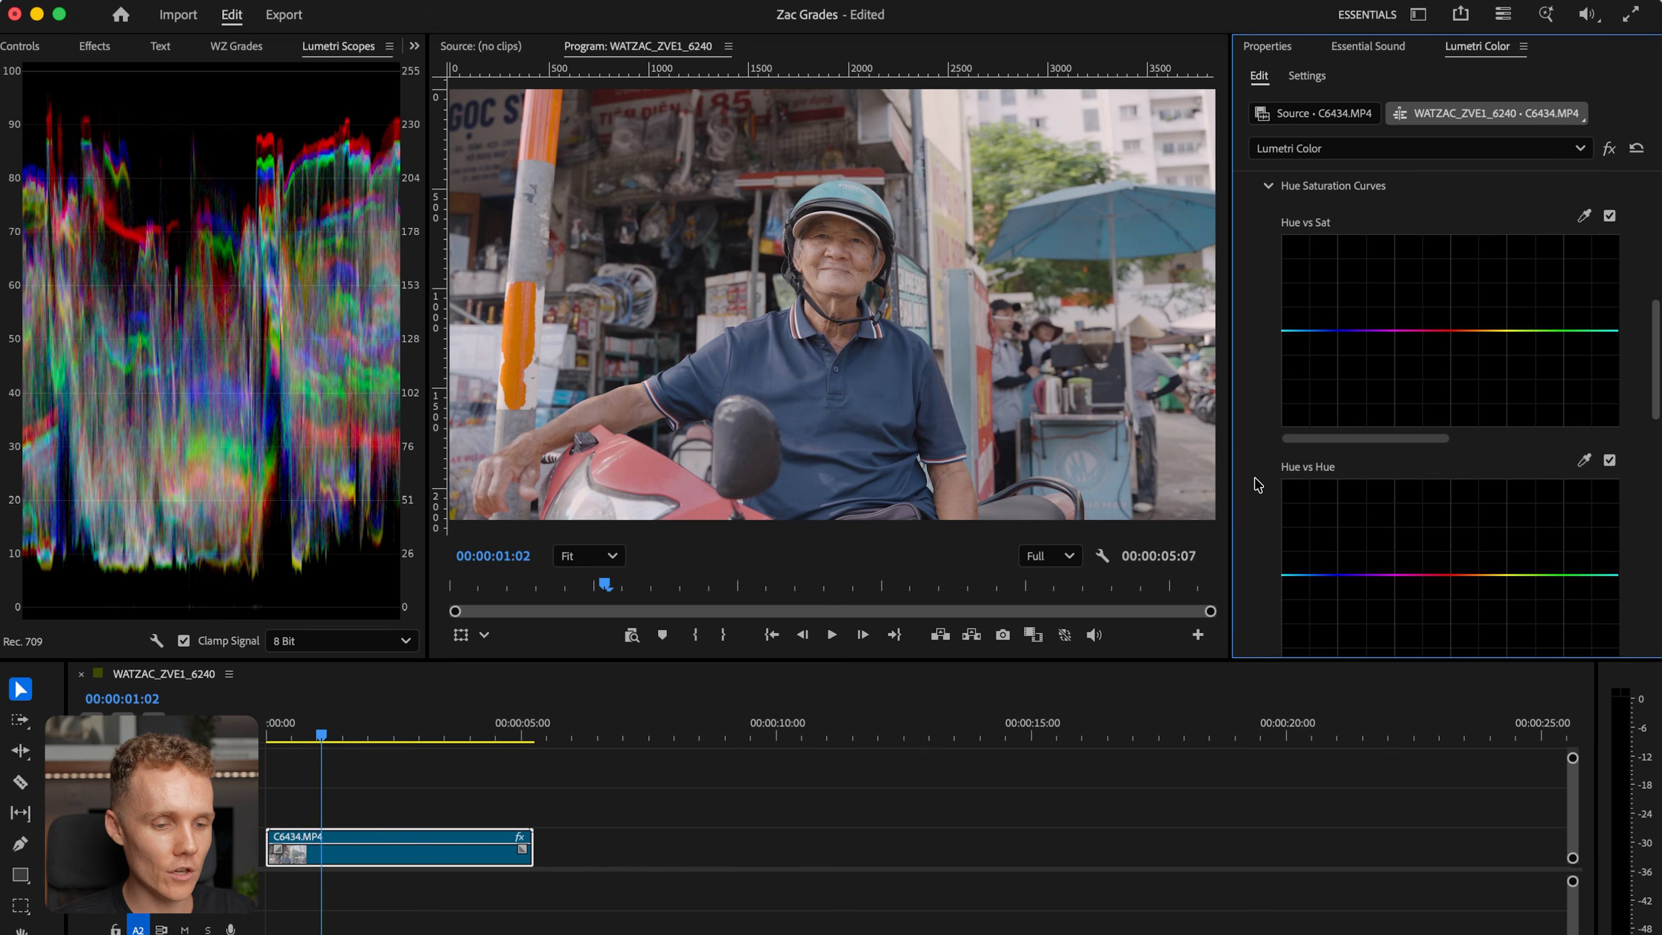
scroll(1257, 481, down, 2)
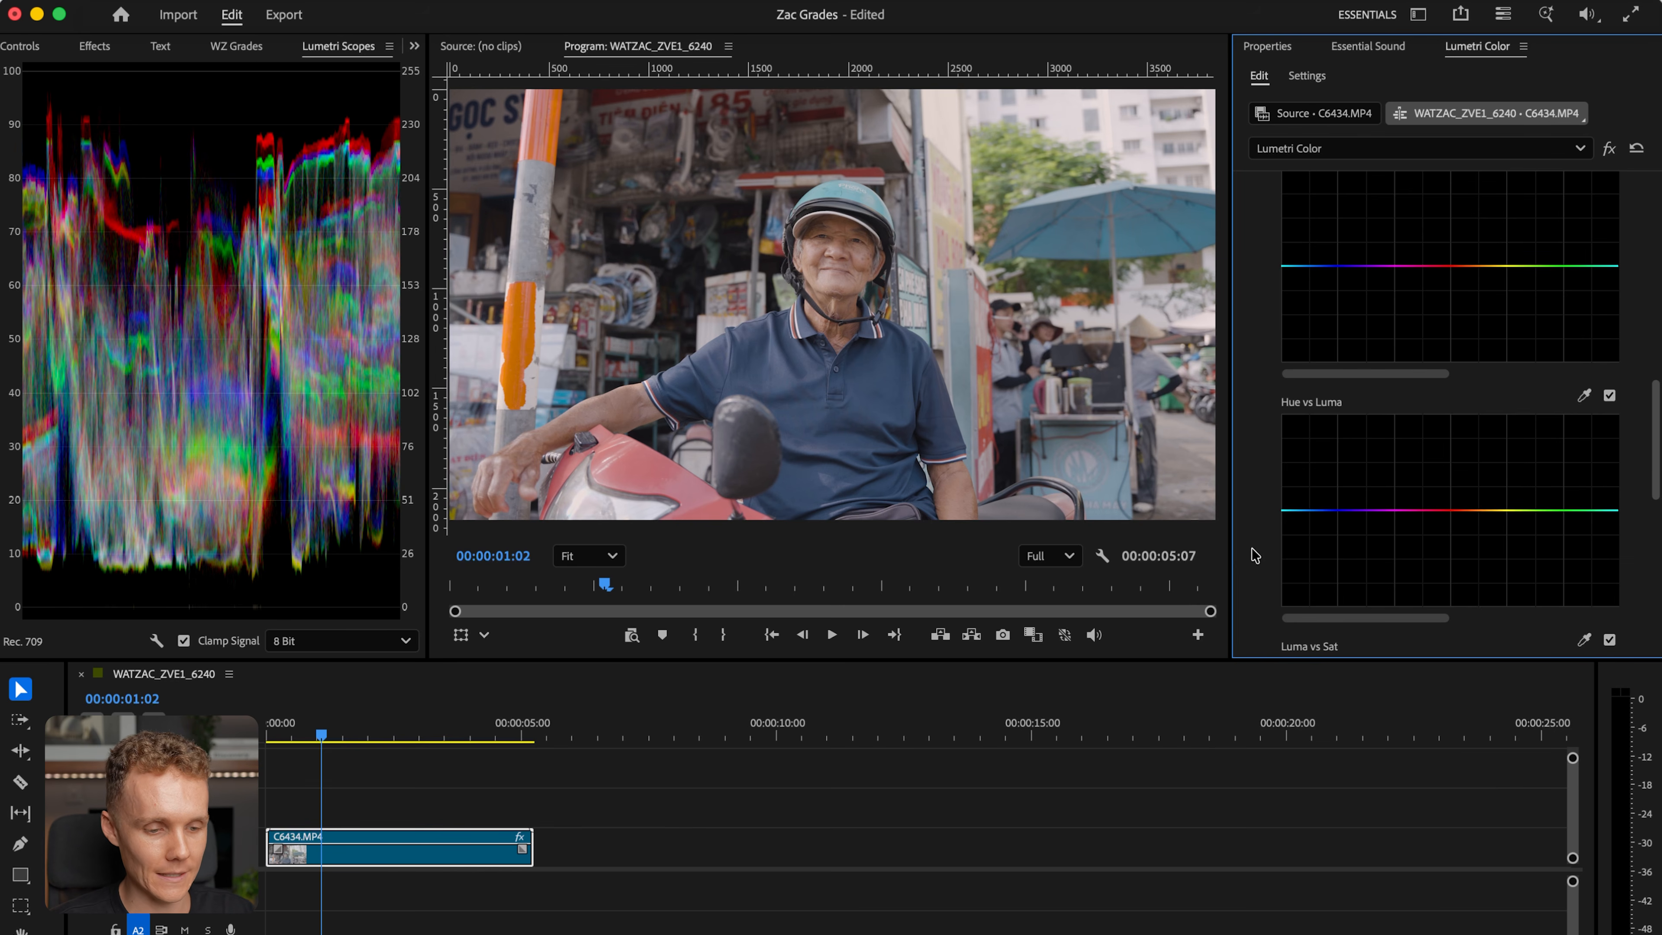
scroll(1254, 619, down, 5)
scroll(1254, 618, down, 8)
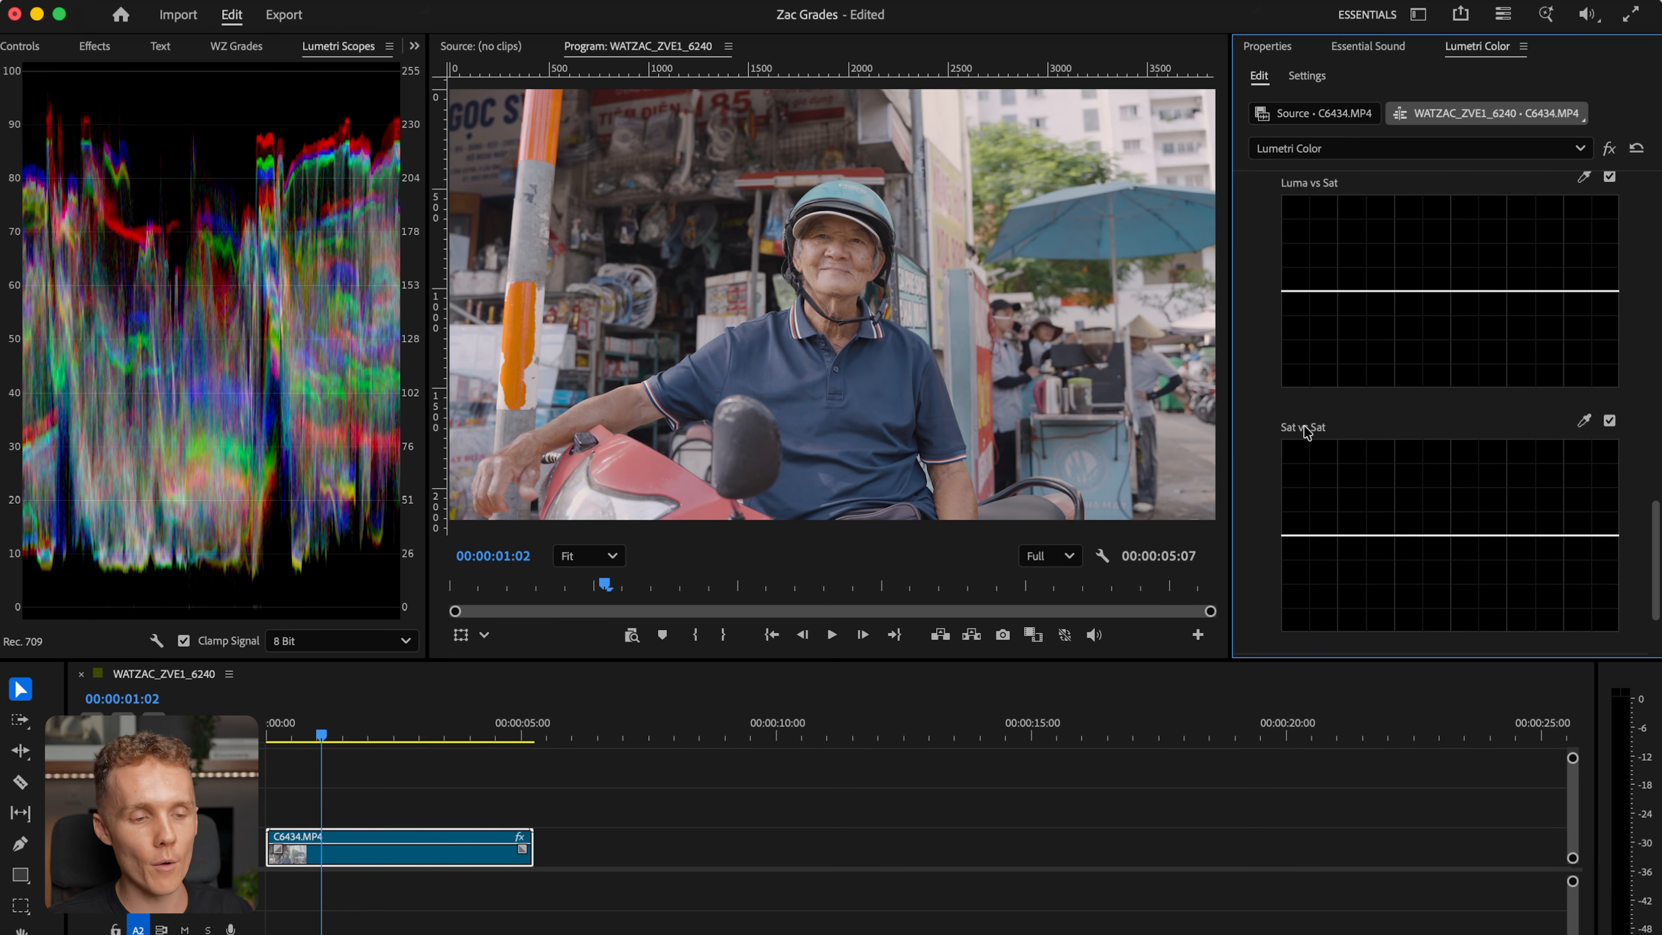
scroll(1284, 378, up, 8)
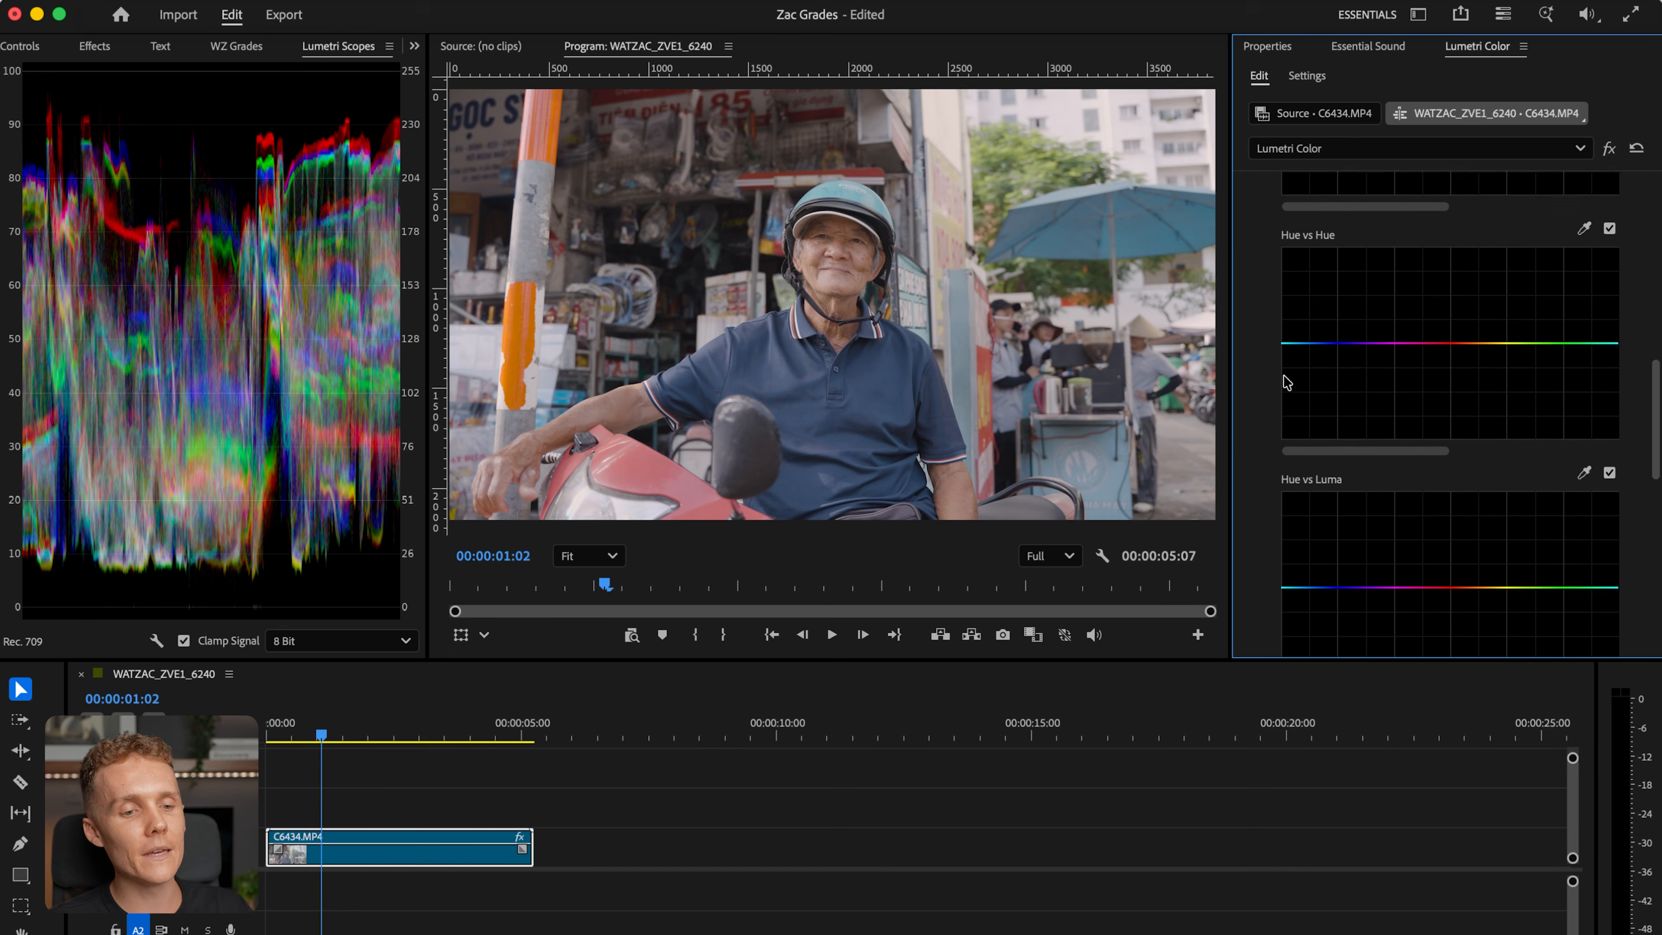
scroll(1286, 382, up, 1)
scroll(1286, 382, up, 5)
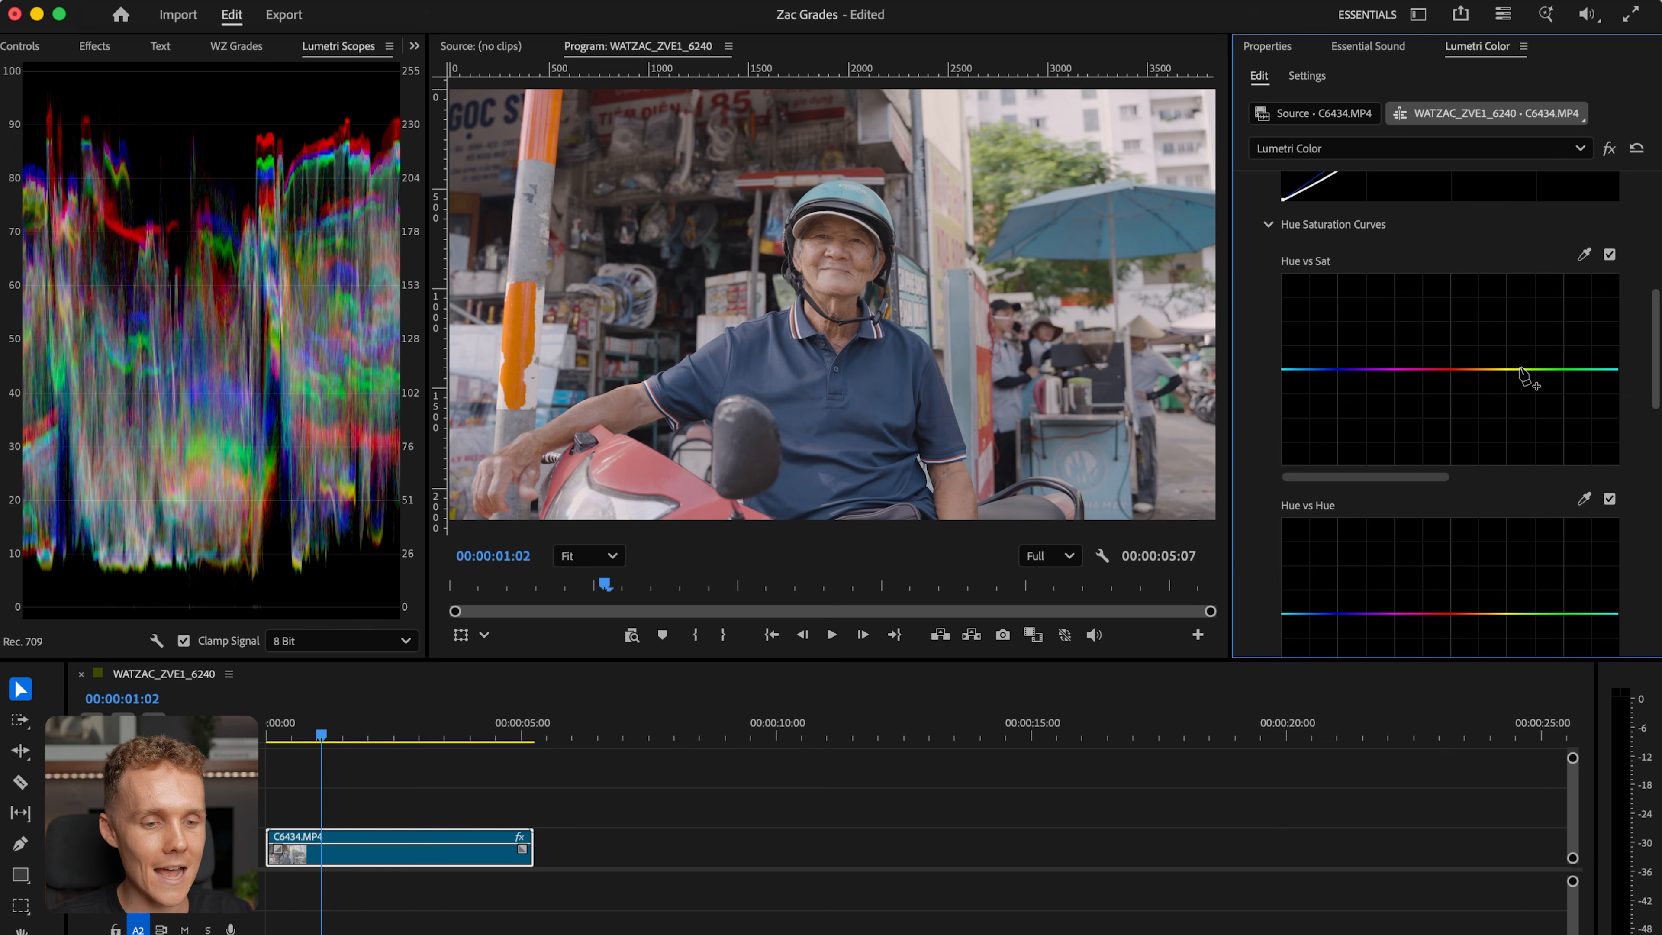
- Sample the man's facial skin for Hue vs Sat and slightly raise the saturation of the sampled red-orange point
click(1584, 254)
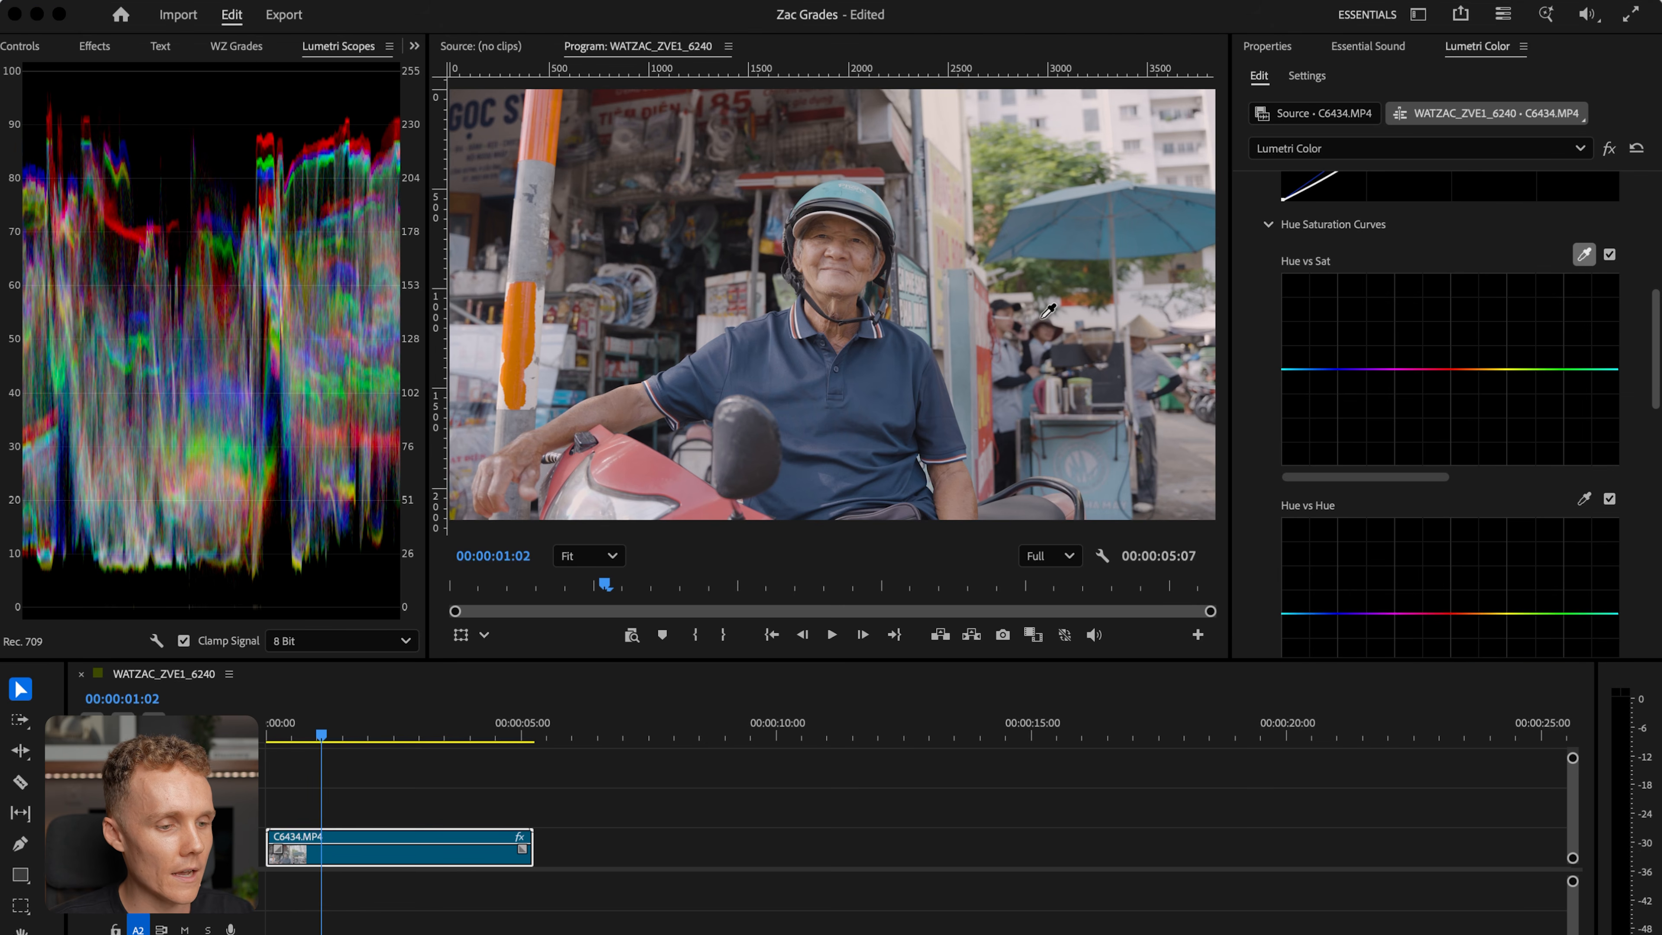
click(815, 249)
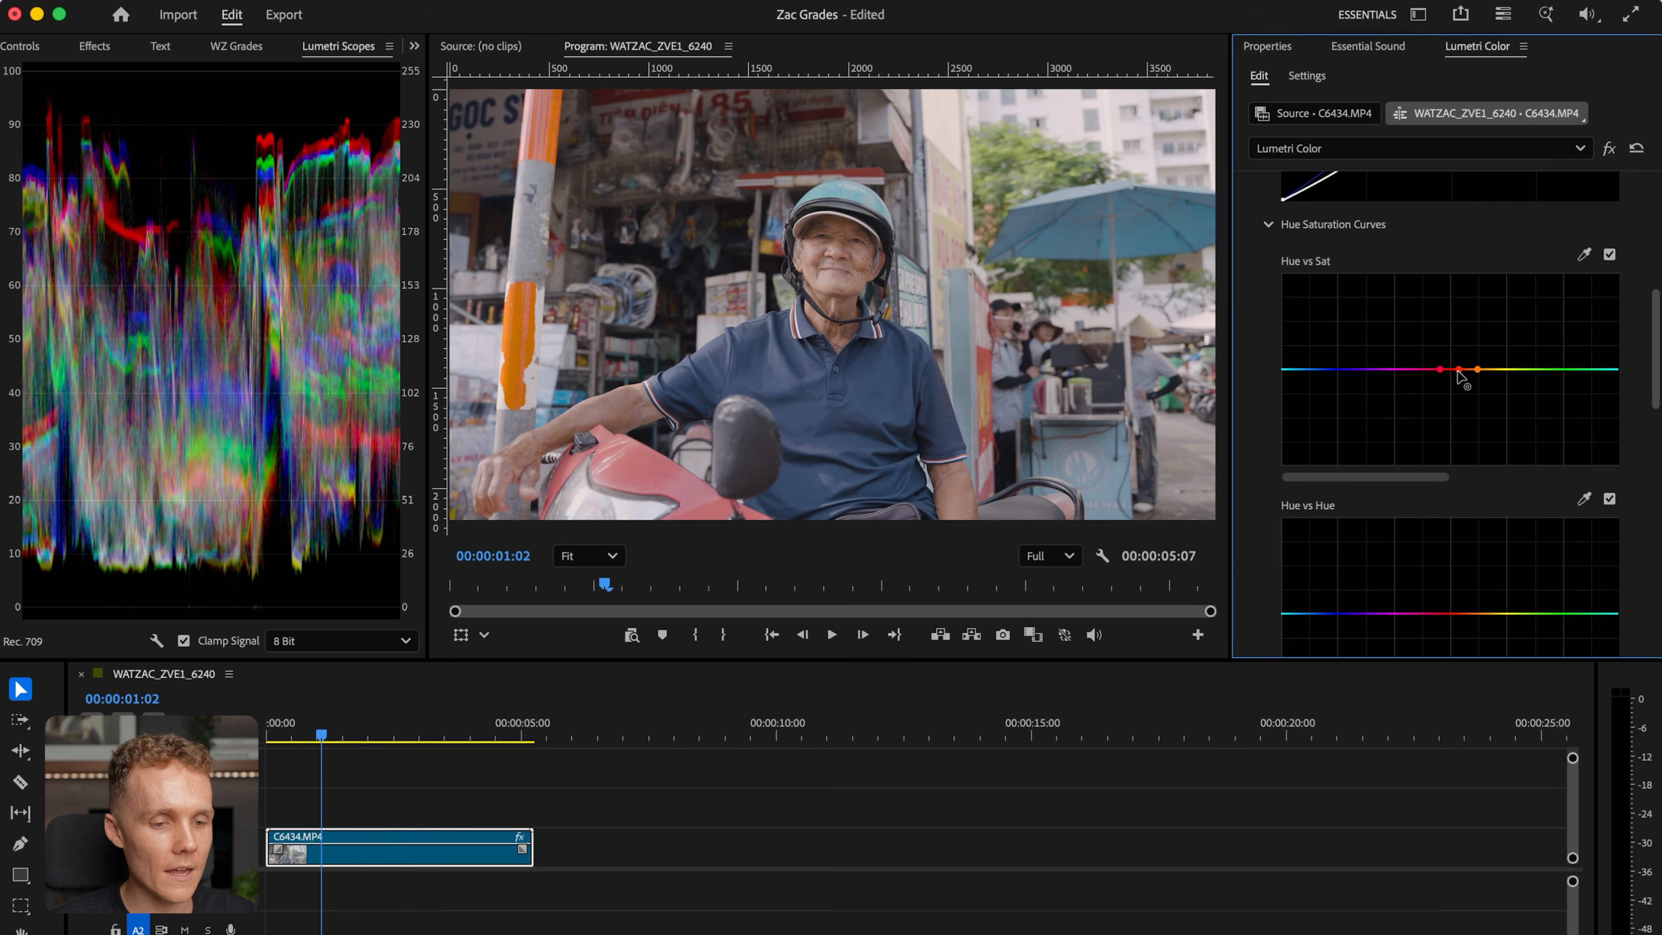
drag(1458, 370, 1458, 363)
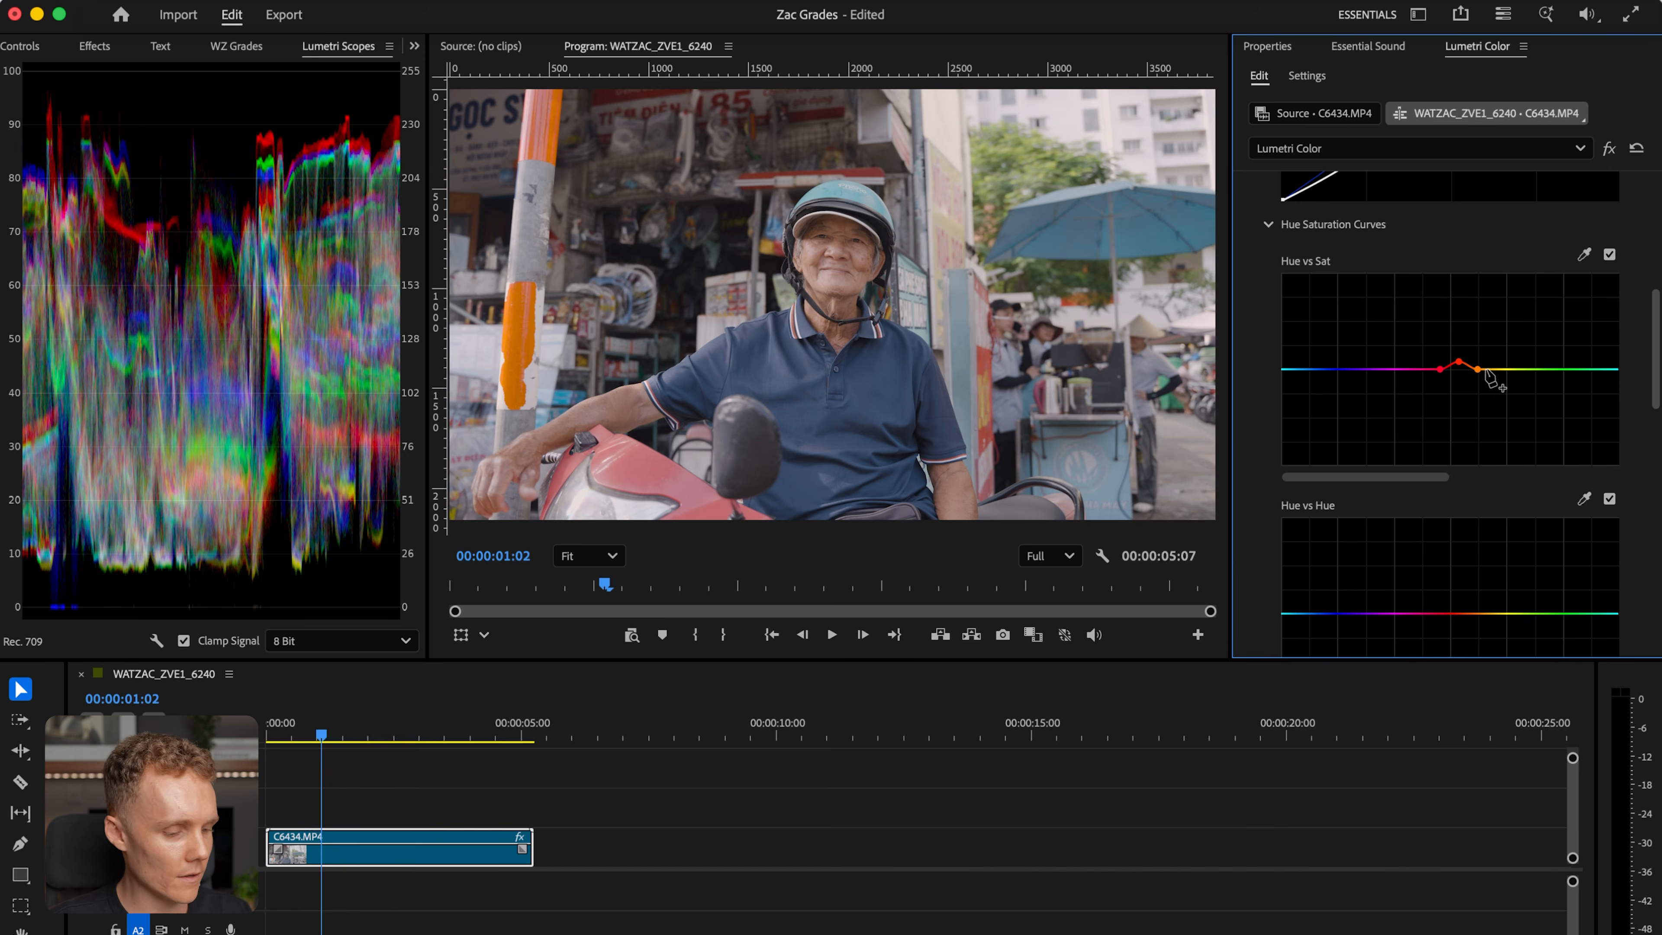
- Widen the Hue vs Sat skin range with outer magenta and yellow points, removing the two inner ones, and raise the middle point slightly more
click(1498, 369)
click(1418, 369)
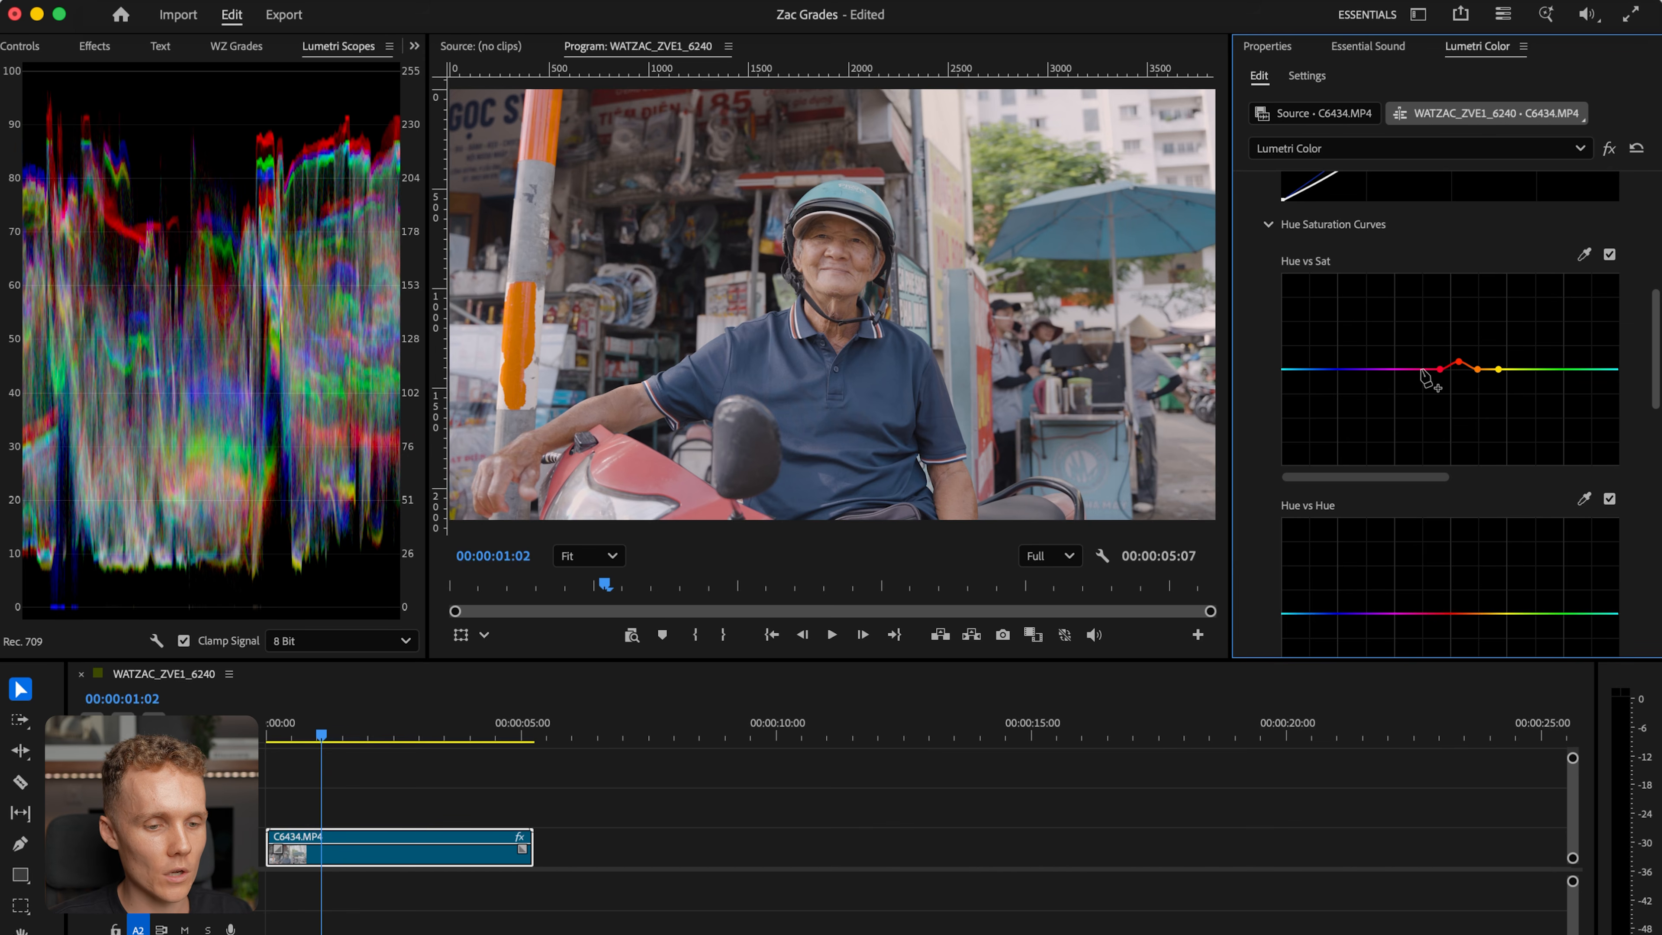
super+click(1441, 370)
super+click(1477, 370)
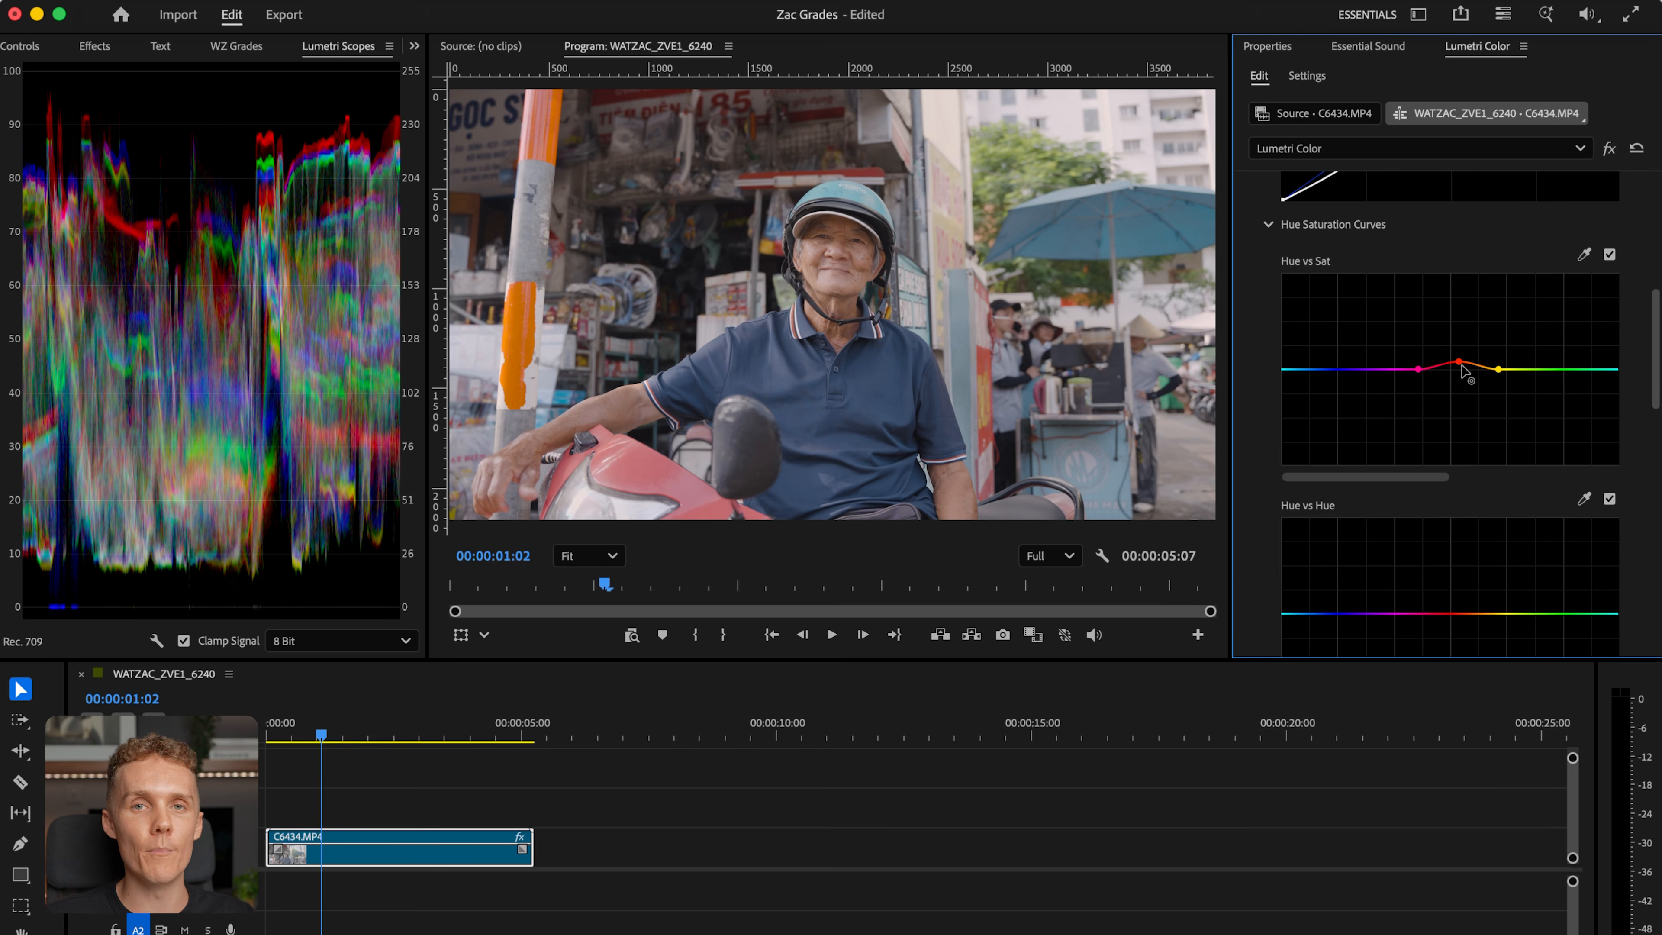
drag(1458, 363, 1458, 358)
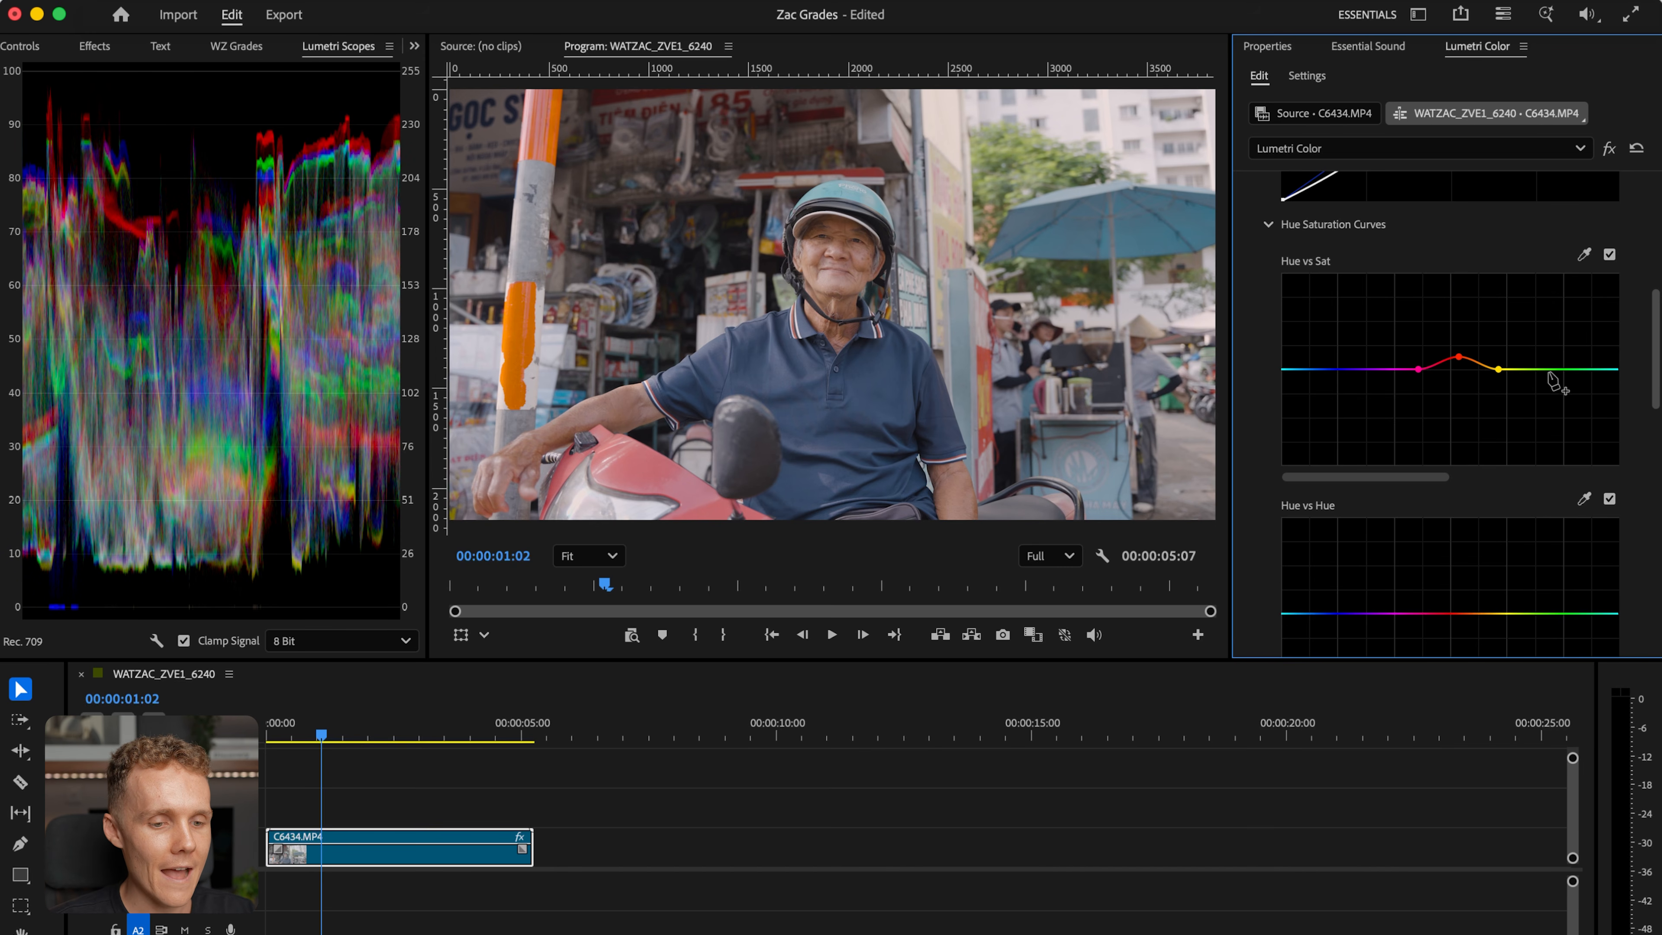
- Add green and yellow-green points to the Hue vs Sat curve, lowering the yellow-green point moderately and the yellow point slightly
click(1575, 370)
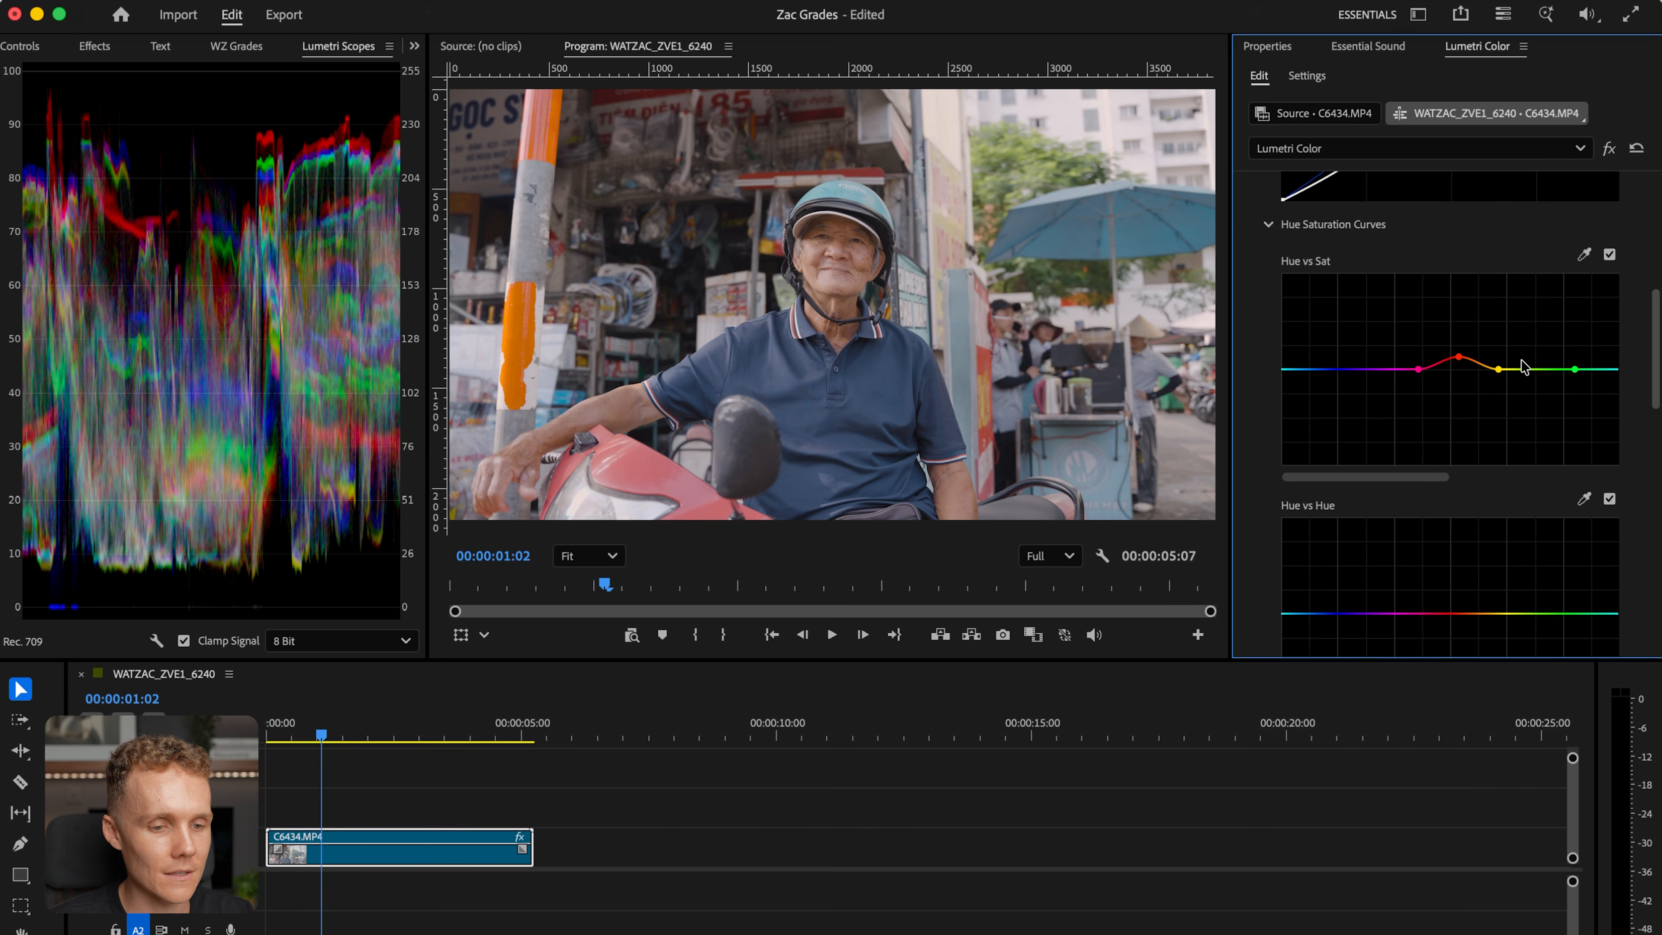
click(1535, 369)
drag(1537, 371, 1500, 373)
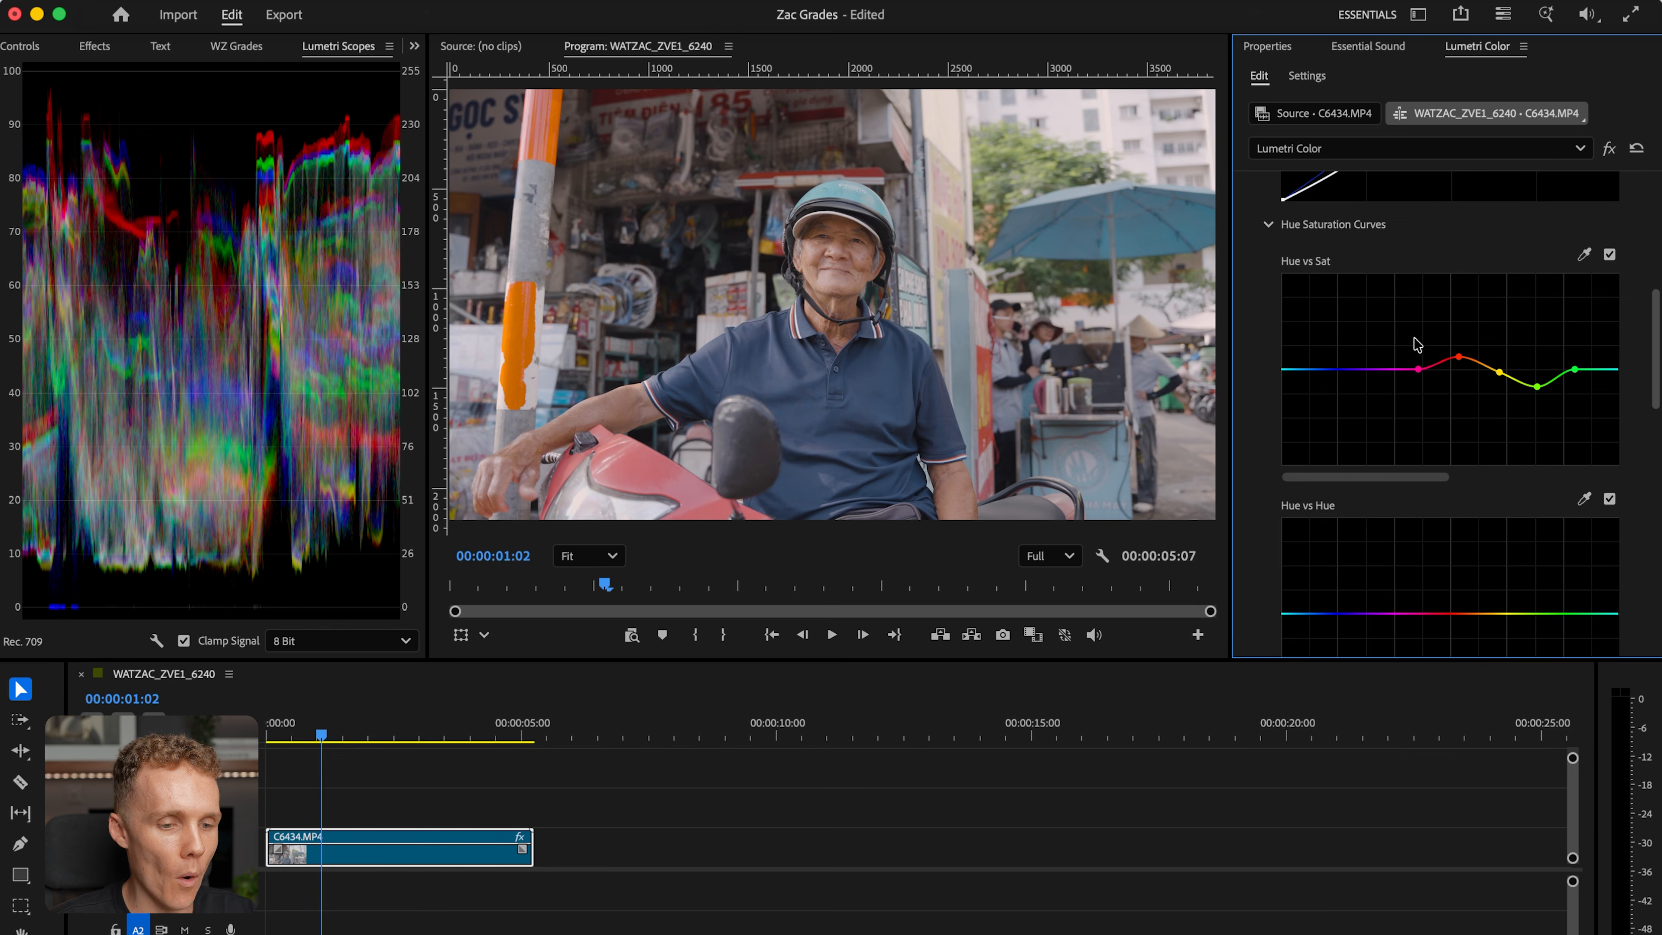
- Sample the man's blue shirt for Hue vs Sat and raise the saturation of the sampled blue point
click(1584, 254)
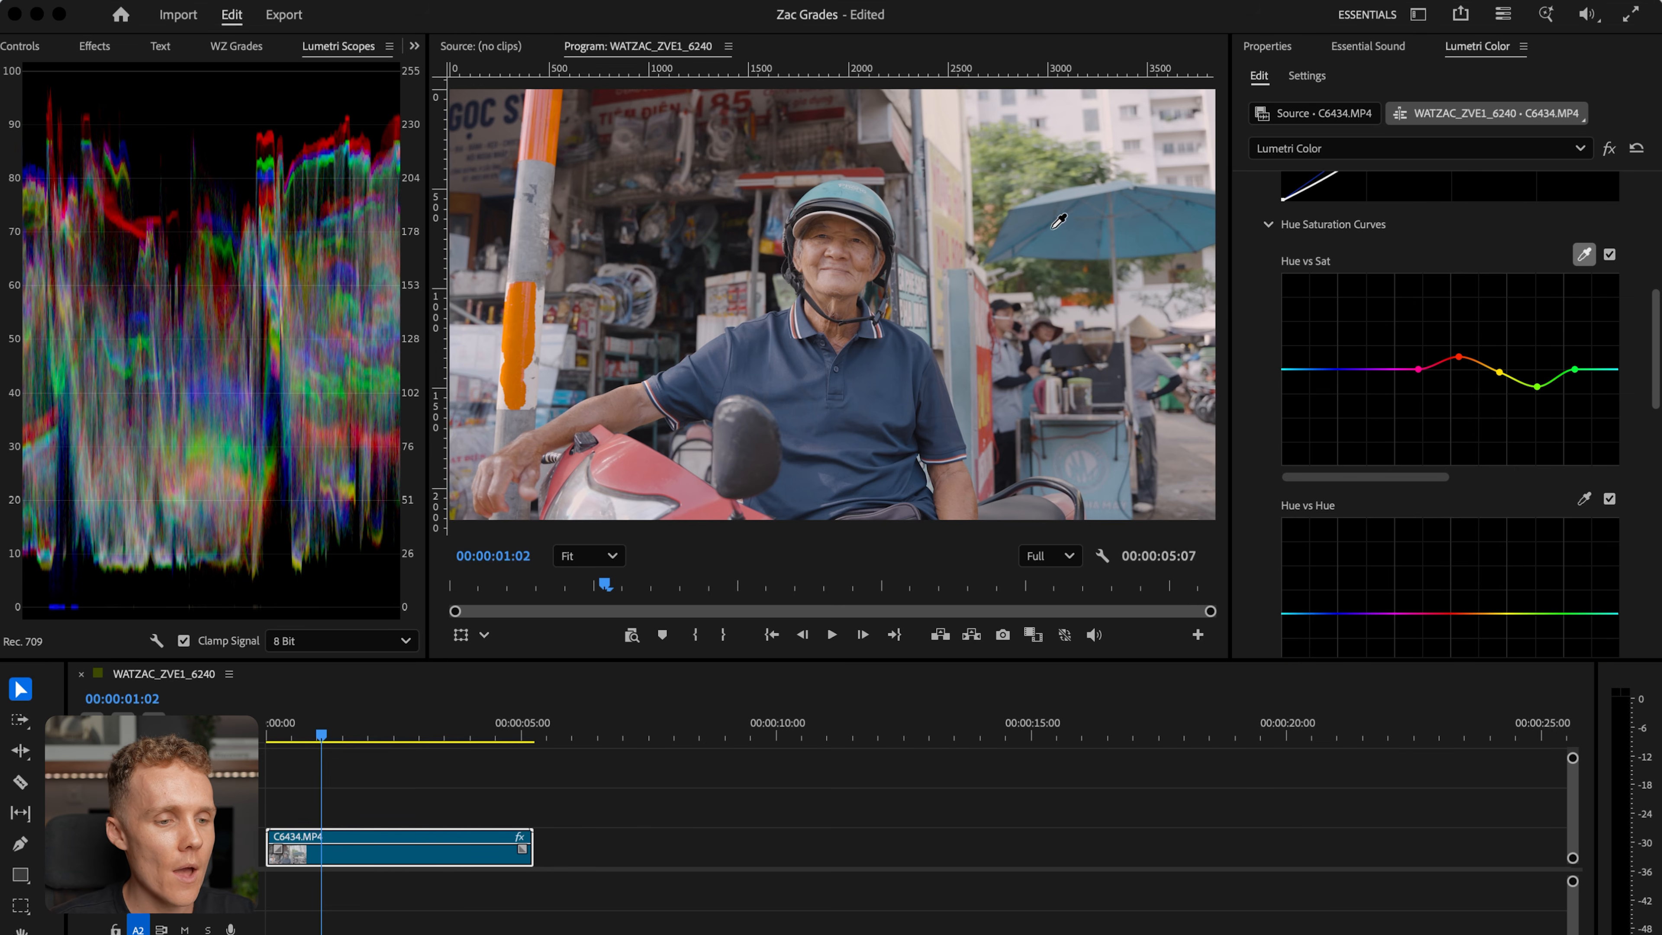
click(890, 381)
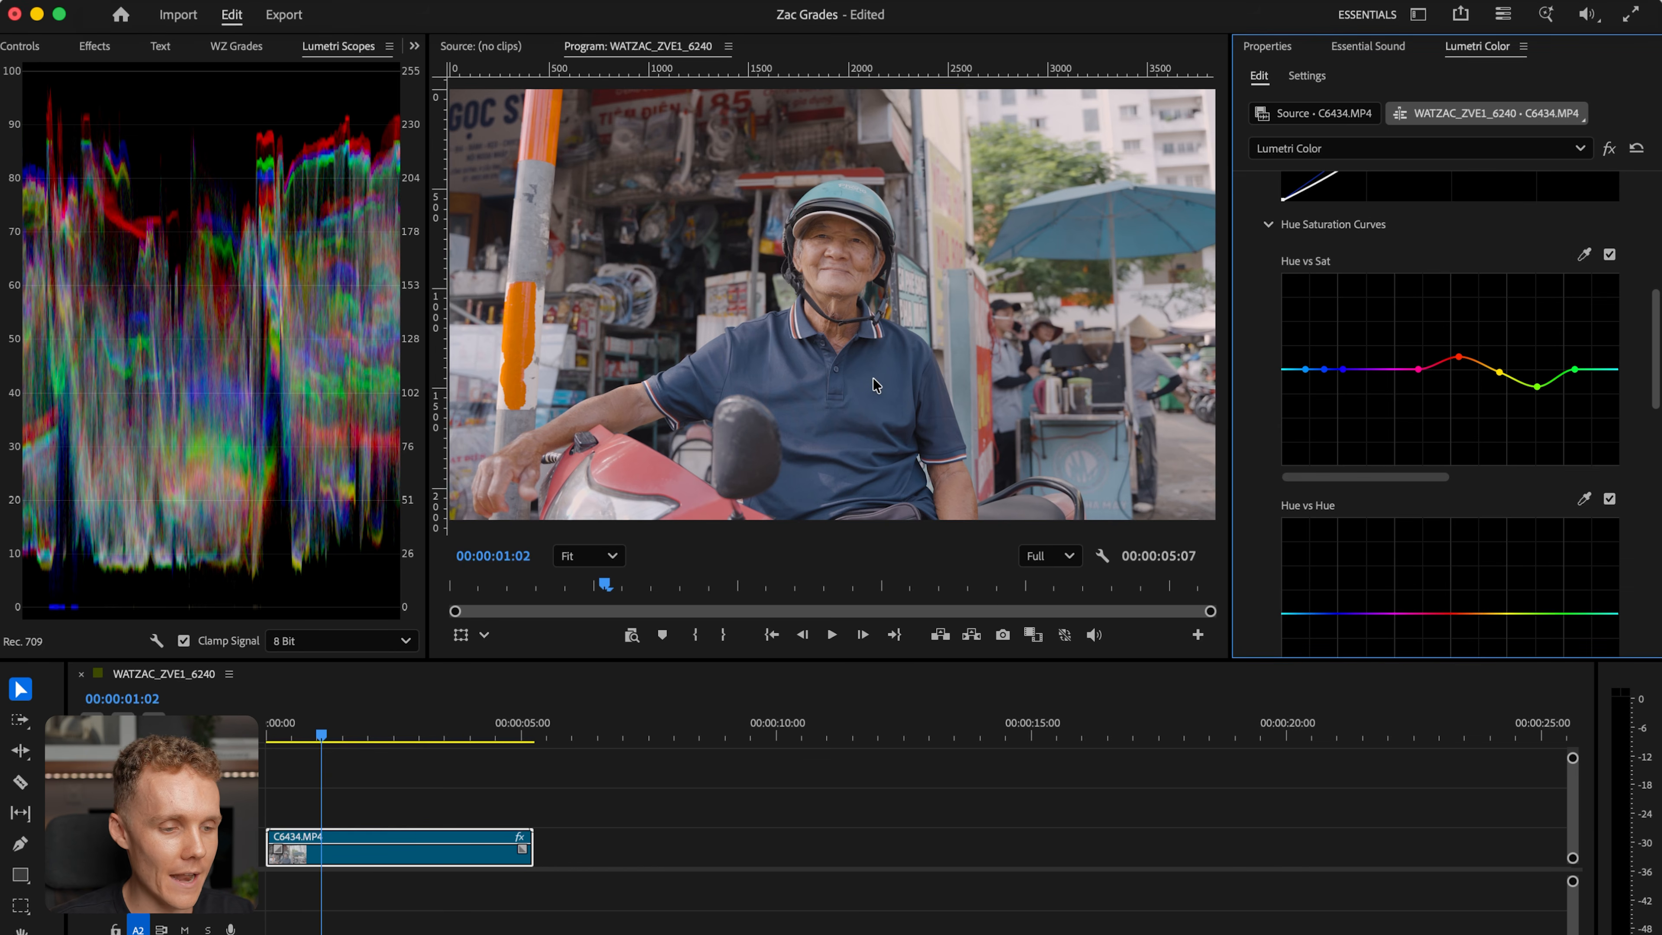
drag(1324, 370, 1324, 354)
- Sample the blue umbrella for Hue vs Sat and lower the saturation of the light-blue point
click(1584, 254)
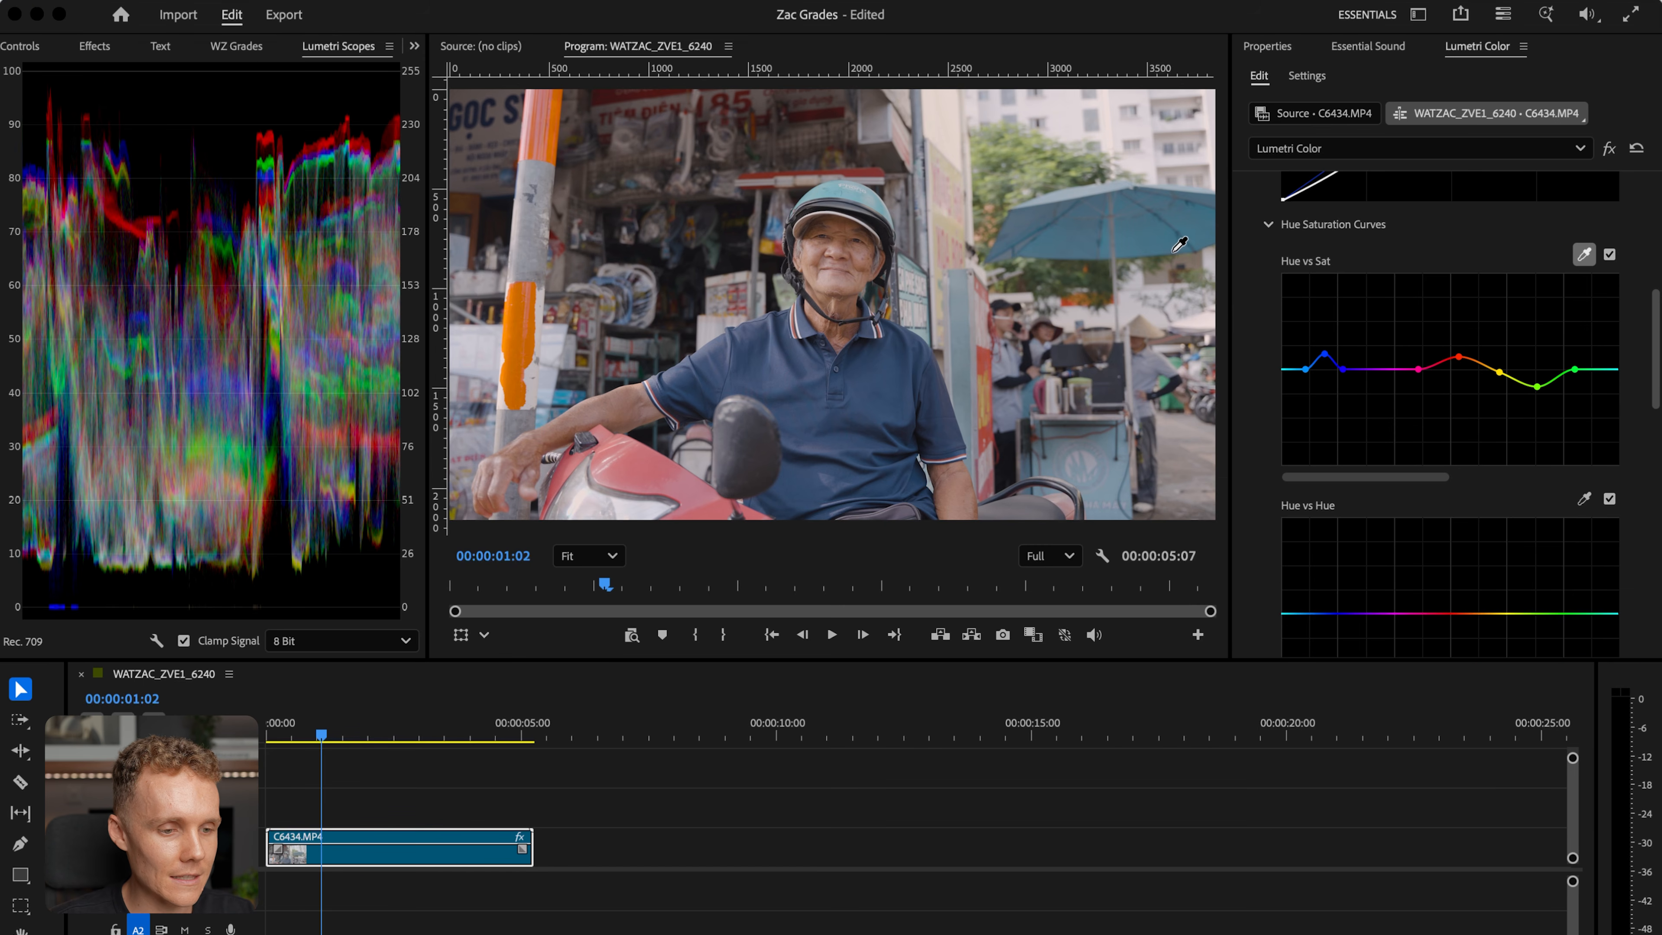
click(1142, 241)
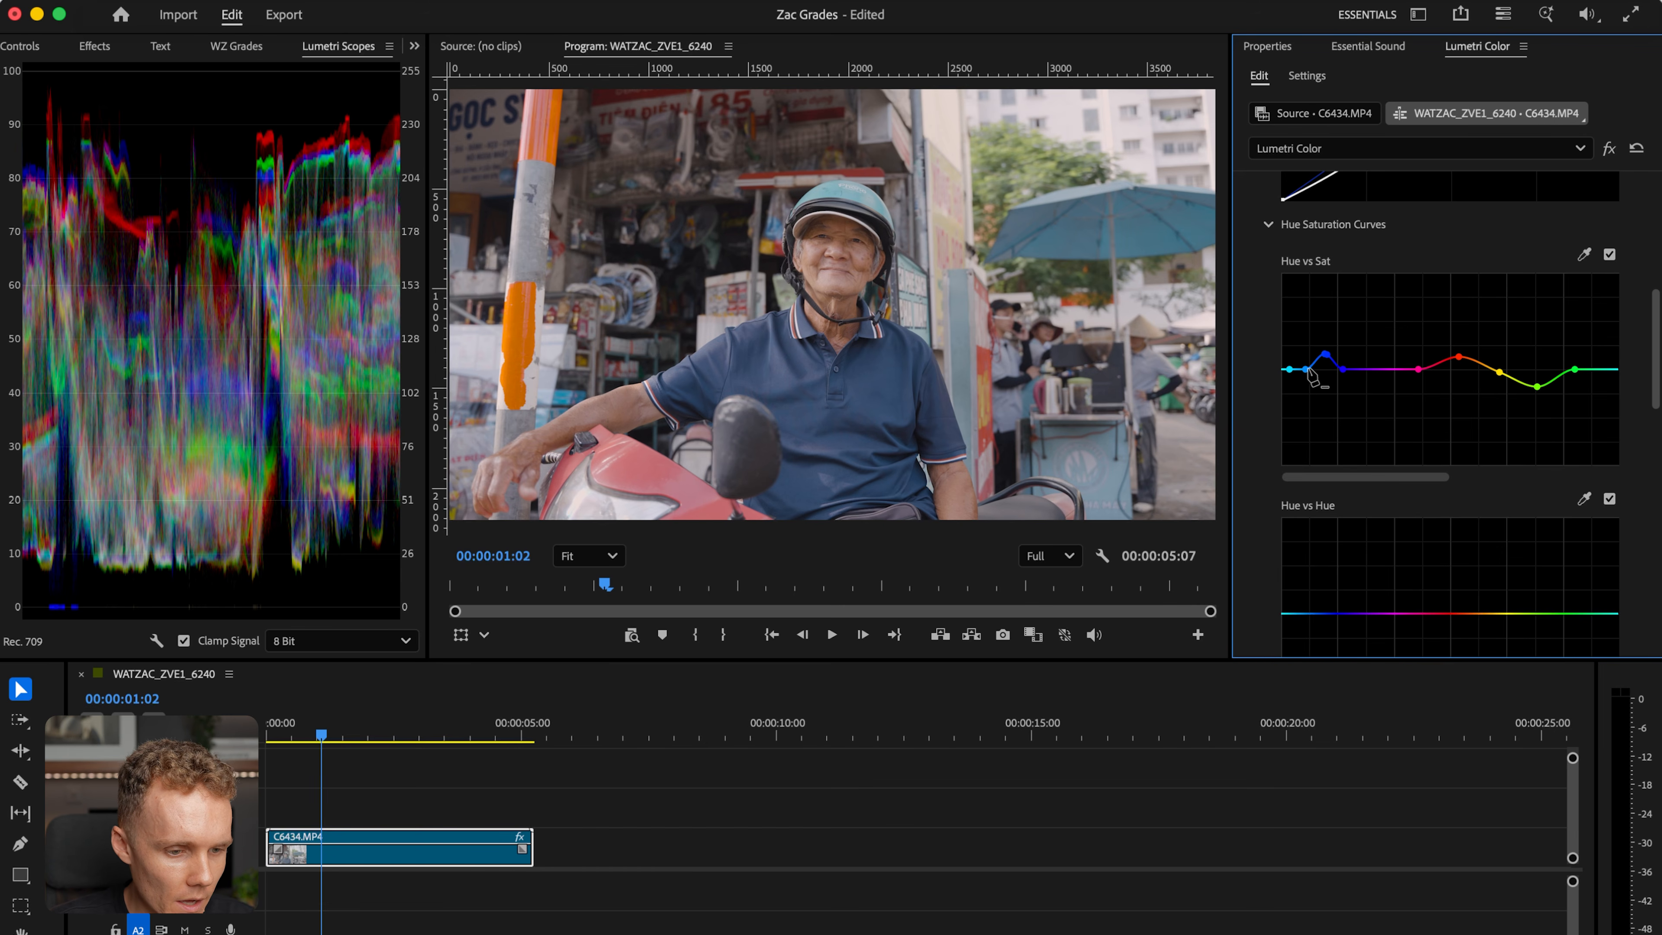
drag(1306, 370, 1305, 386)
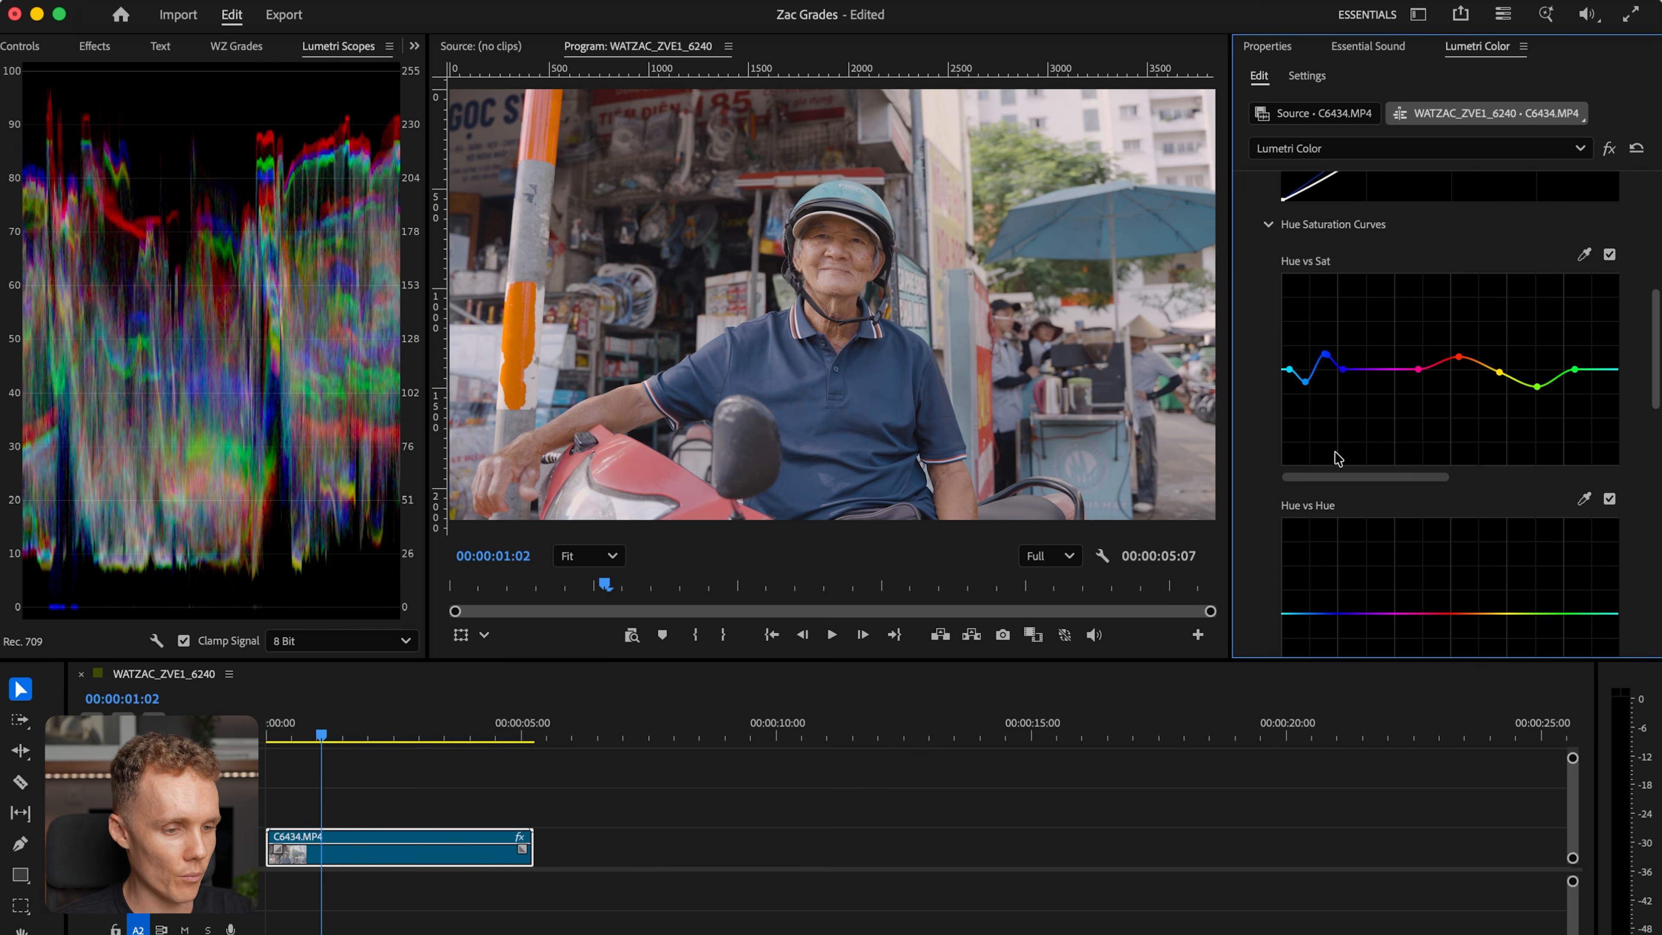
- Sample the tree foliage for Hue vs Hue, widen its range with outer orange and green points replacing the inner ones, and slightly raise the yellow point
scroll(1335, 458, down, 2)
scroll(1335, 458, up, 4)
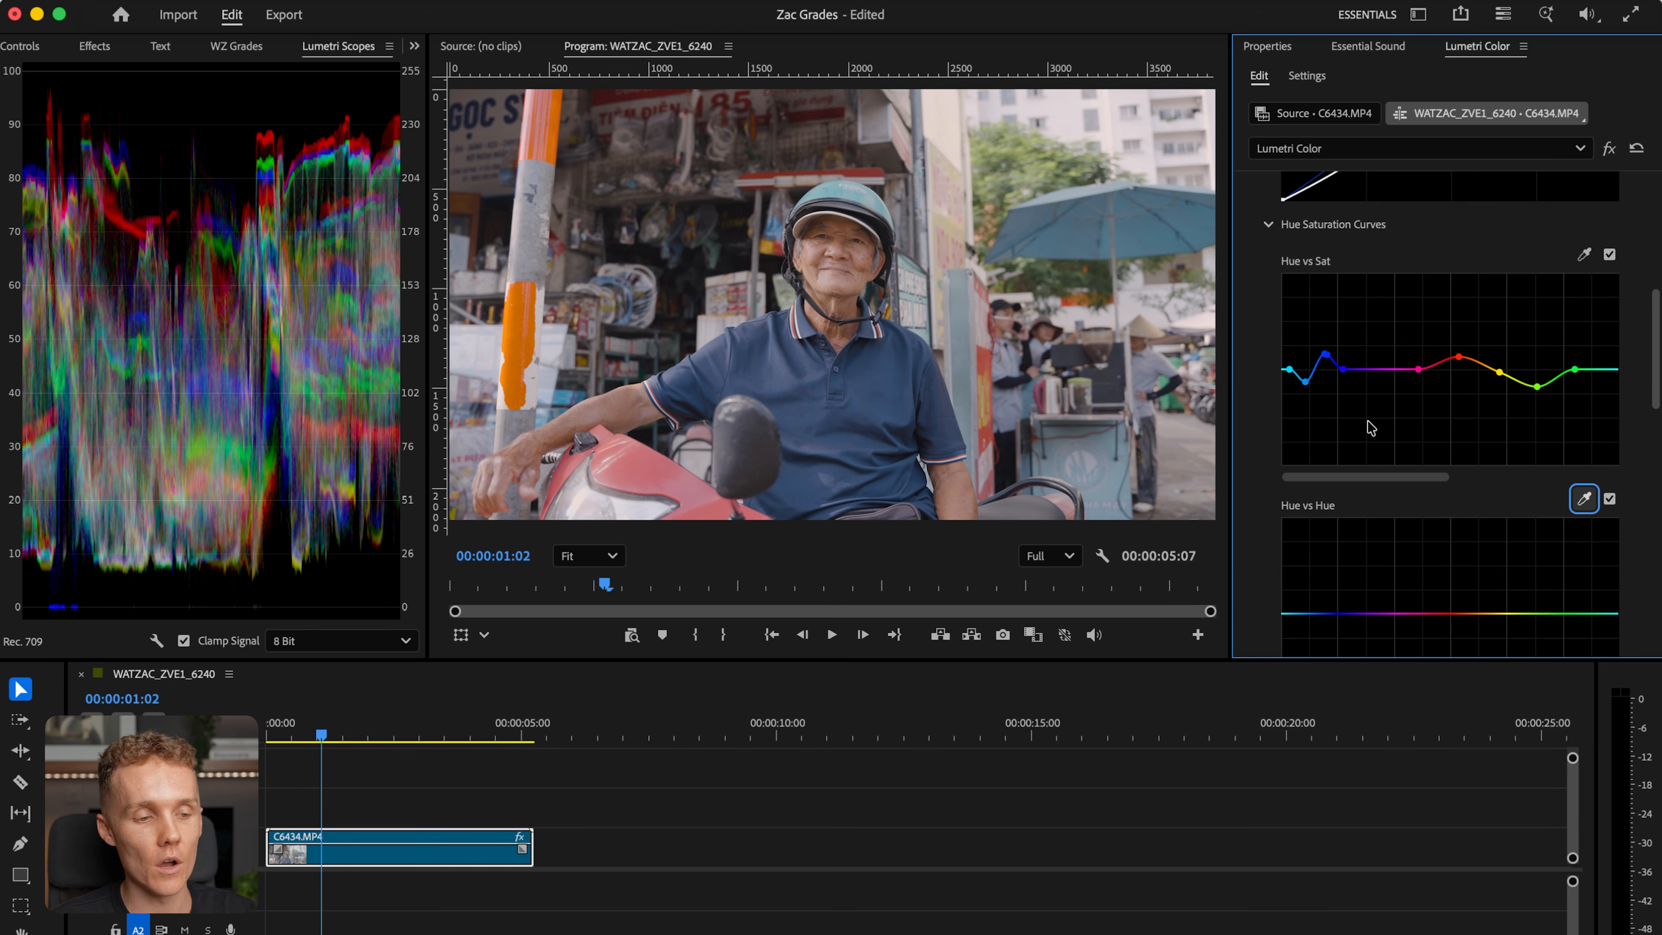
scroll(1366, 458, down, 2)
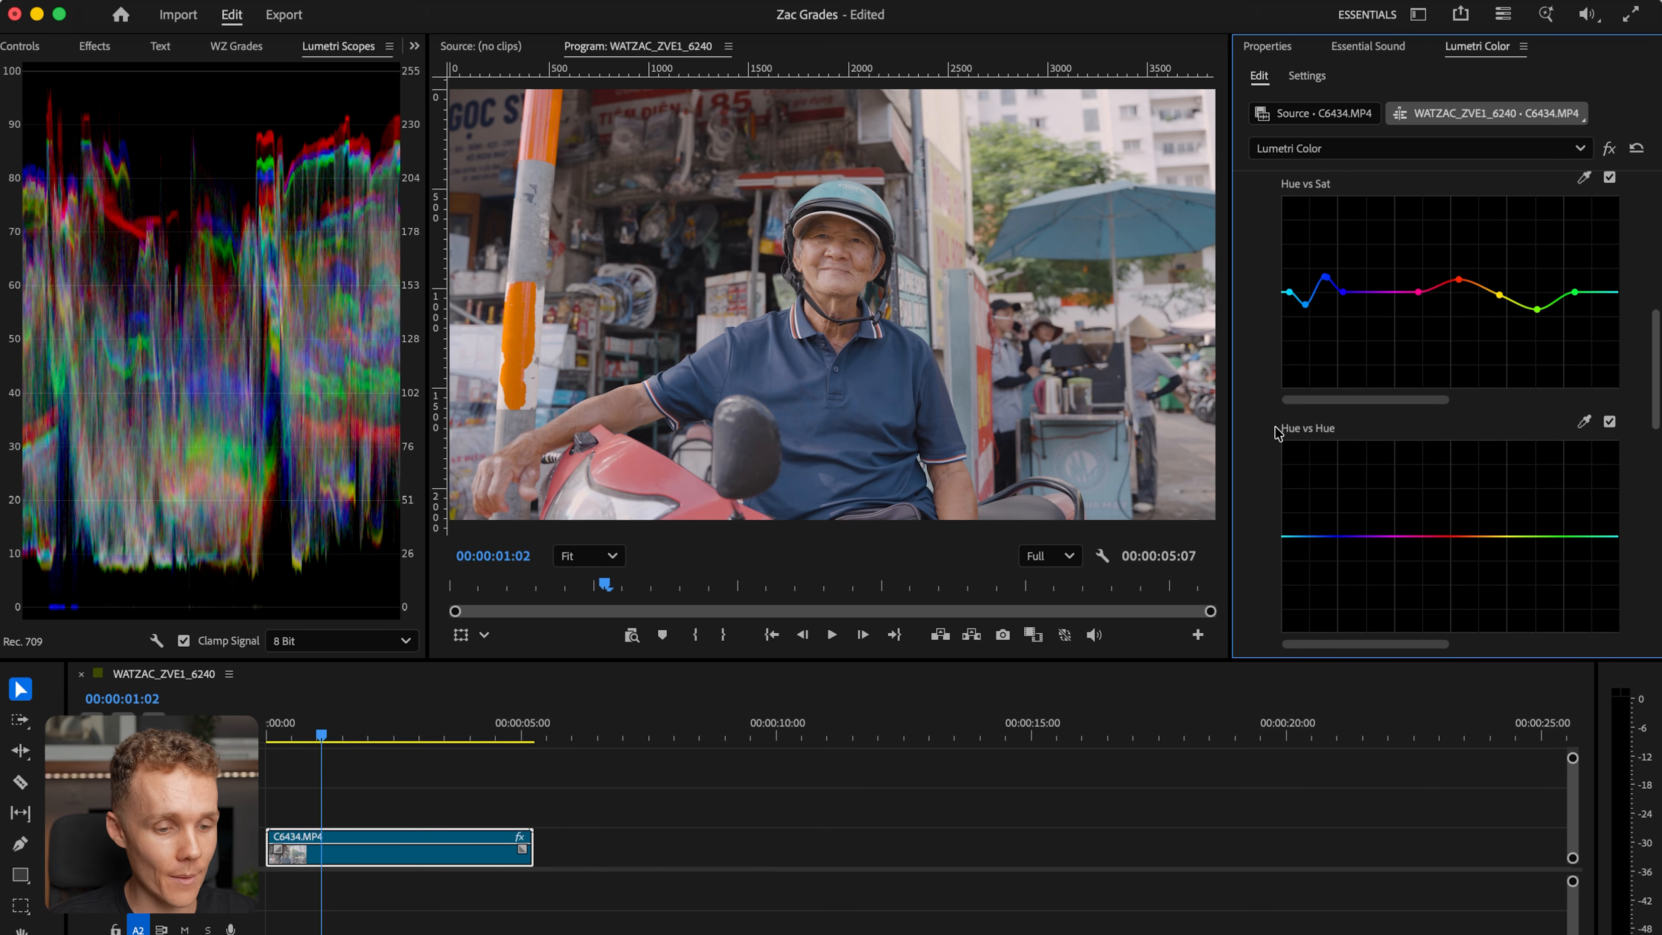
scroll(1276, 477, down, 2)
scroll(1272, 476, down, 4)
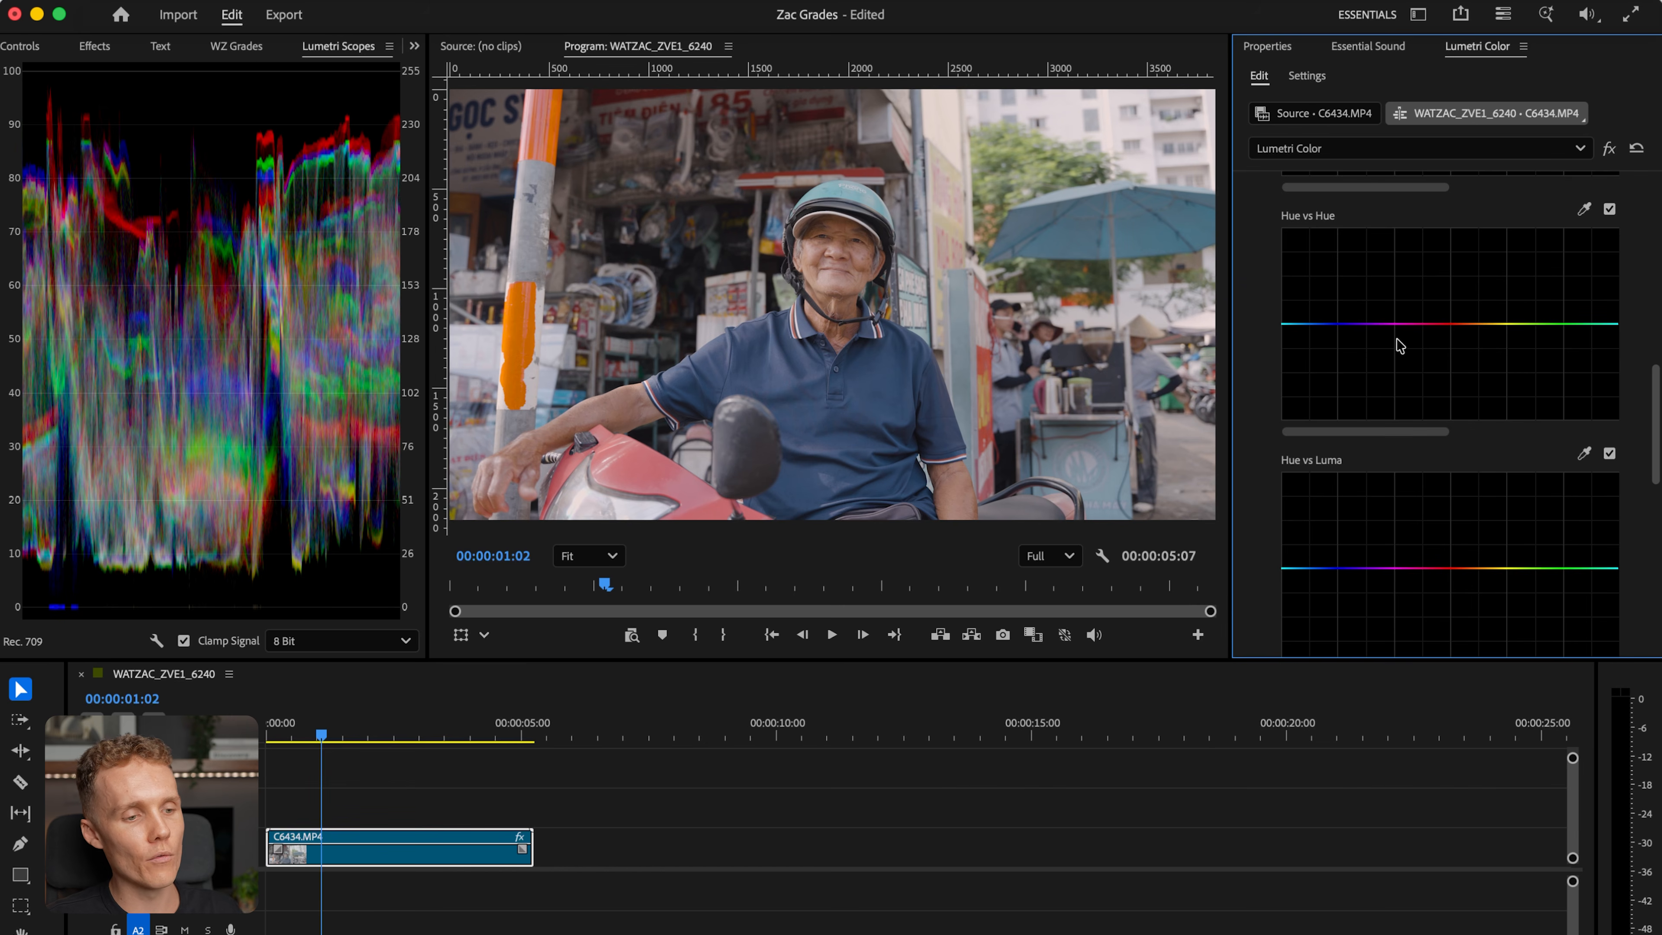
click(1583, 209)
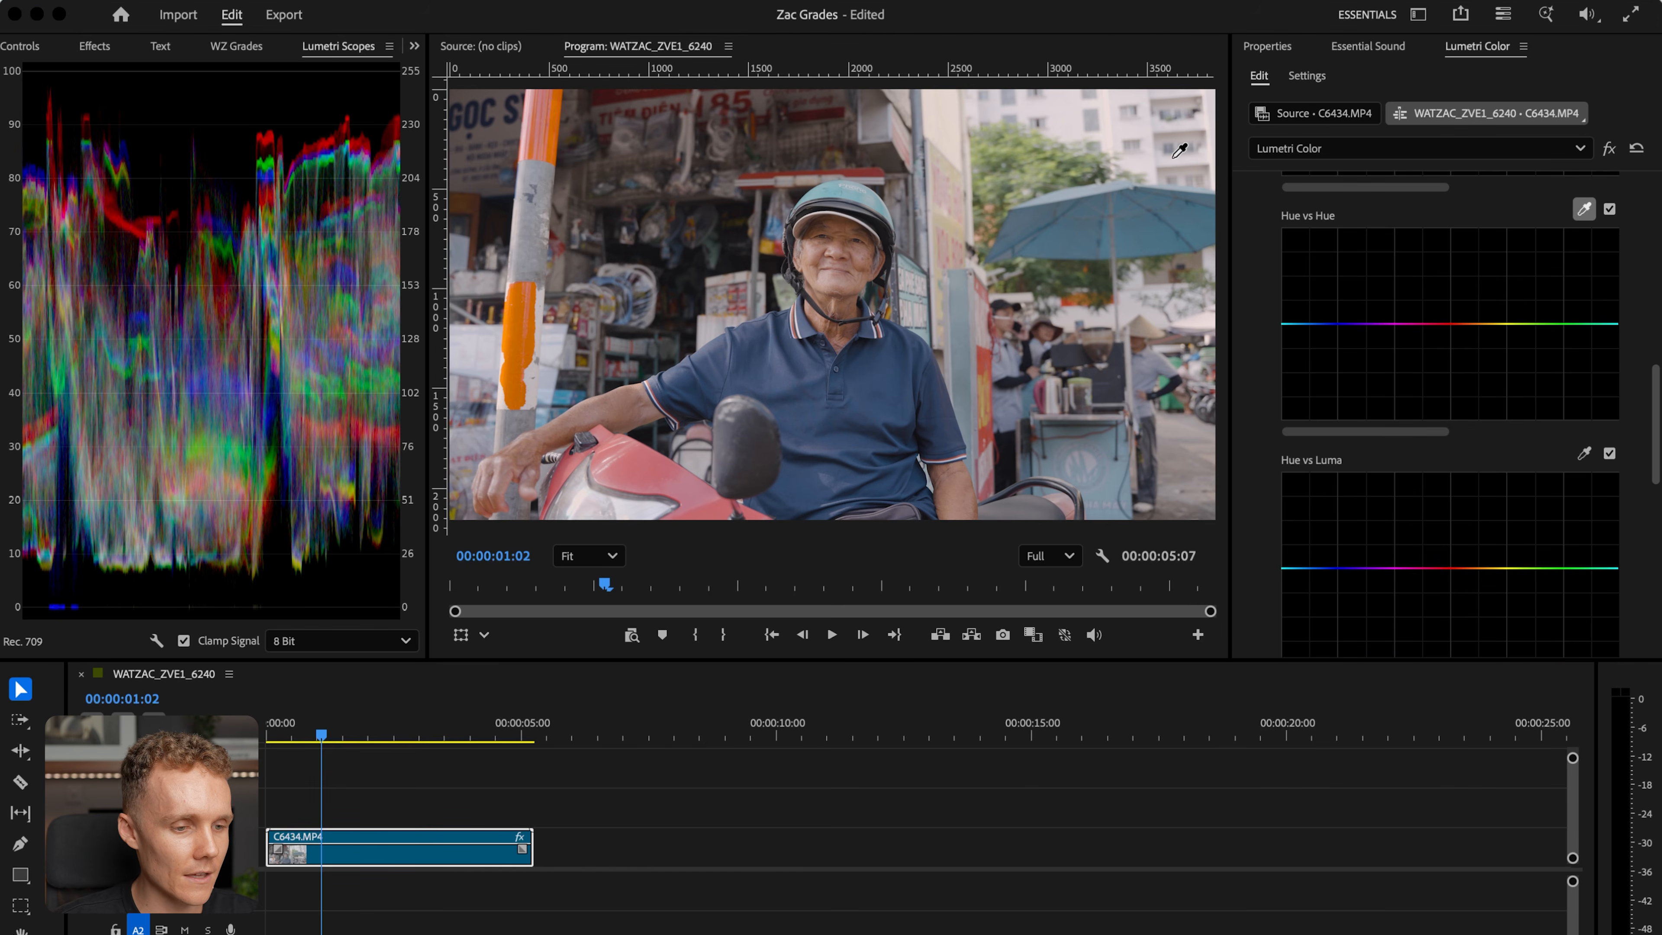
click(1027, 159)
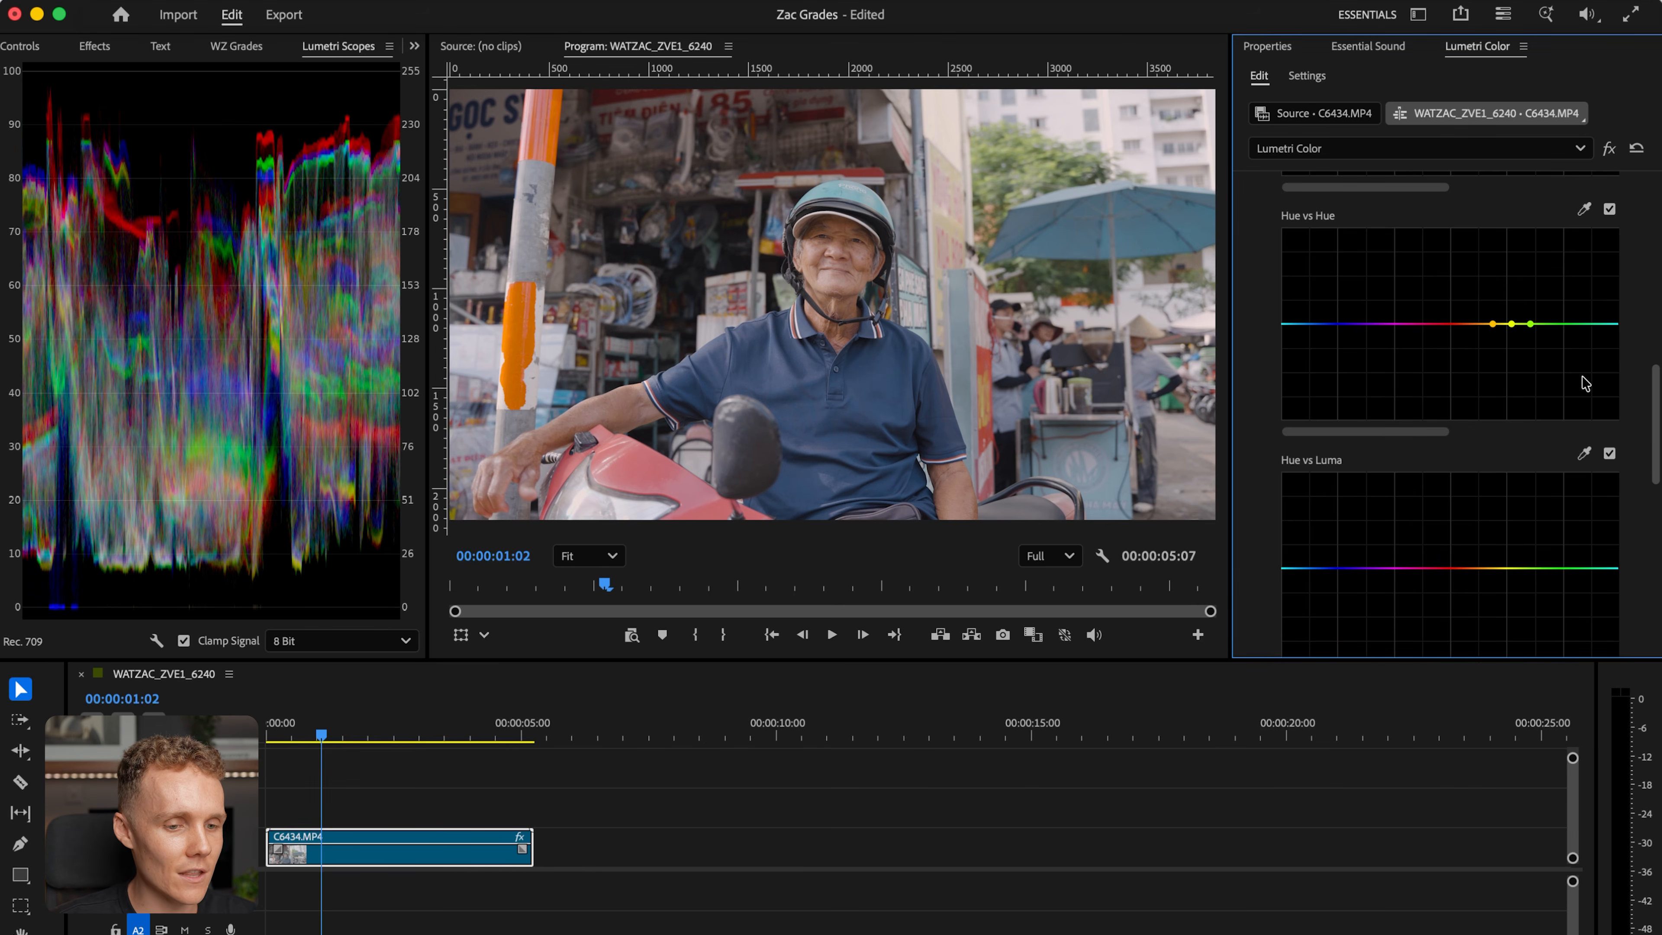
click(1548, 323)
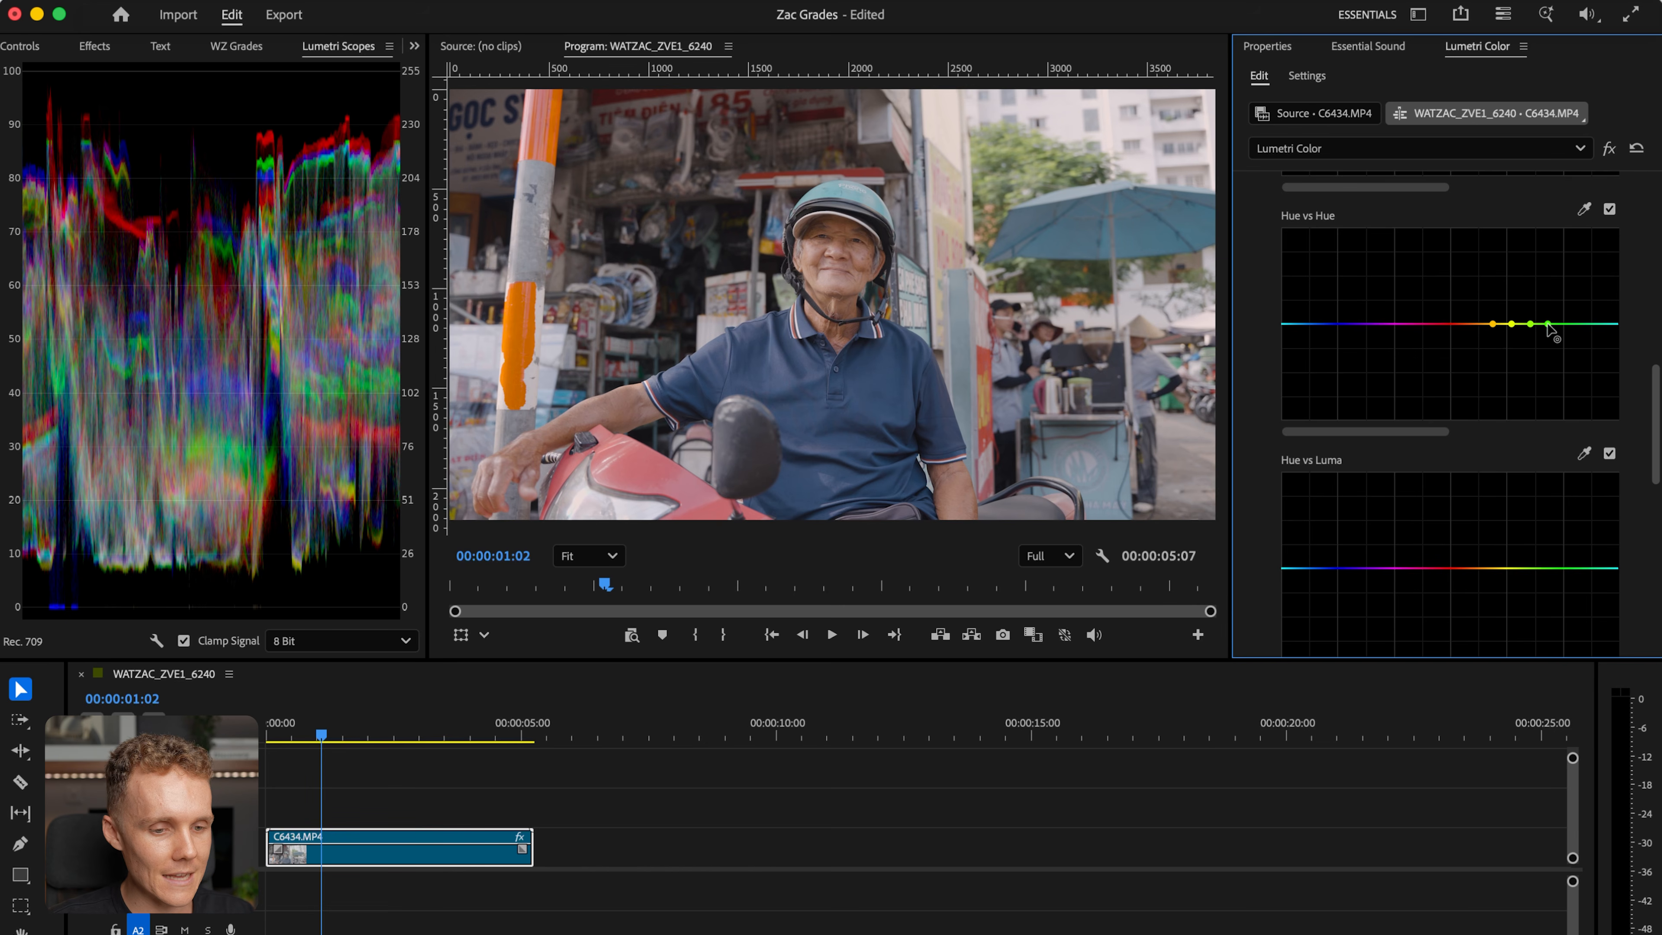
click(1472, 323)
super+click(1492, 324)
super+click(1529, 324)
mouse_move(1511, 325)
mouse_down()
mouse_move(1508, 342)
mouse_move(1509, 318)
mouse_up()
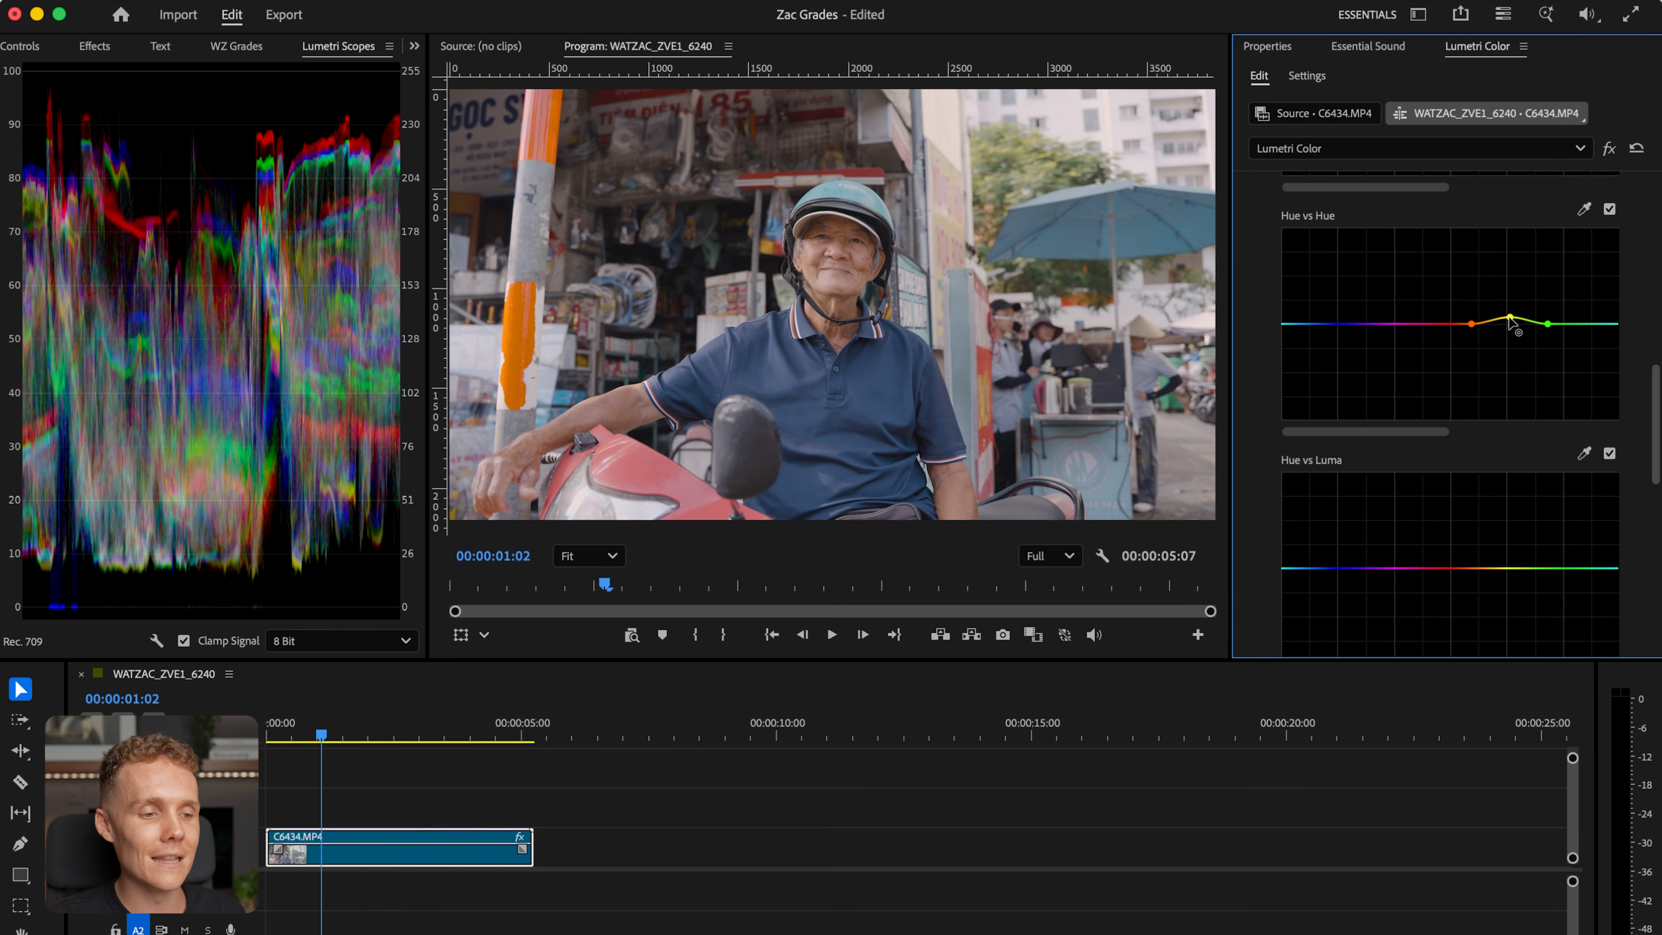
scroll(1264, 468, down, 3)
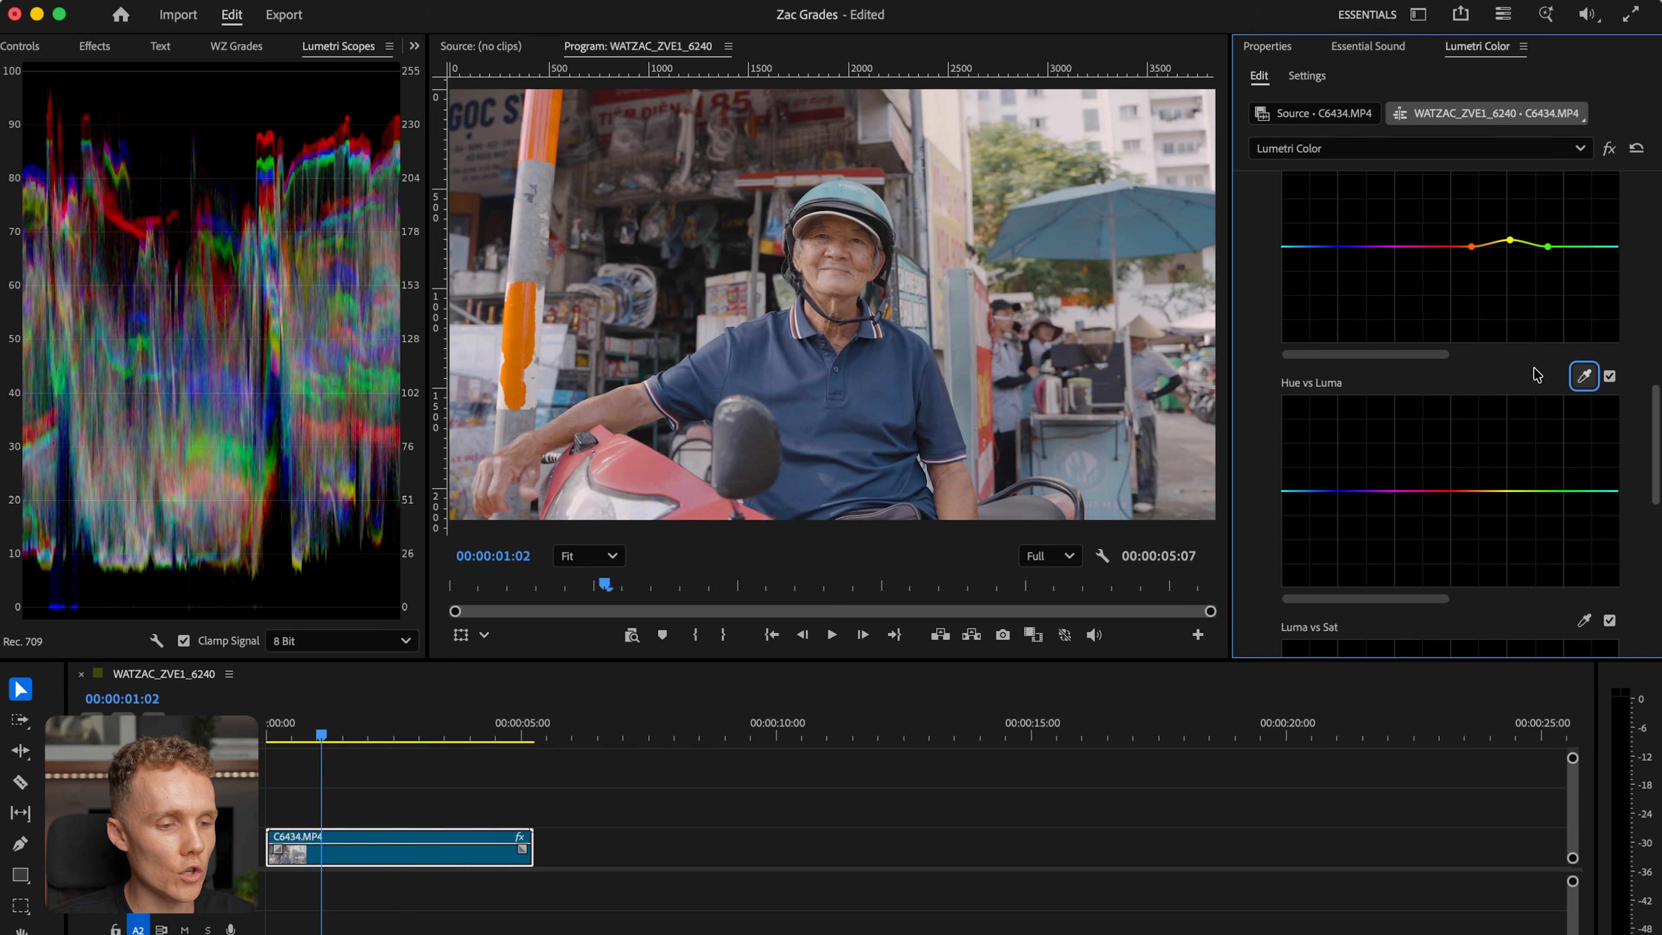
- Sample the man's face for Hue vs Luma, widen the range with outer magenta-red and yellow points, and slightly lower the central skin-tone point
scroll(1433, 379, down, 3)
click(1582, 301)
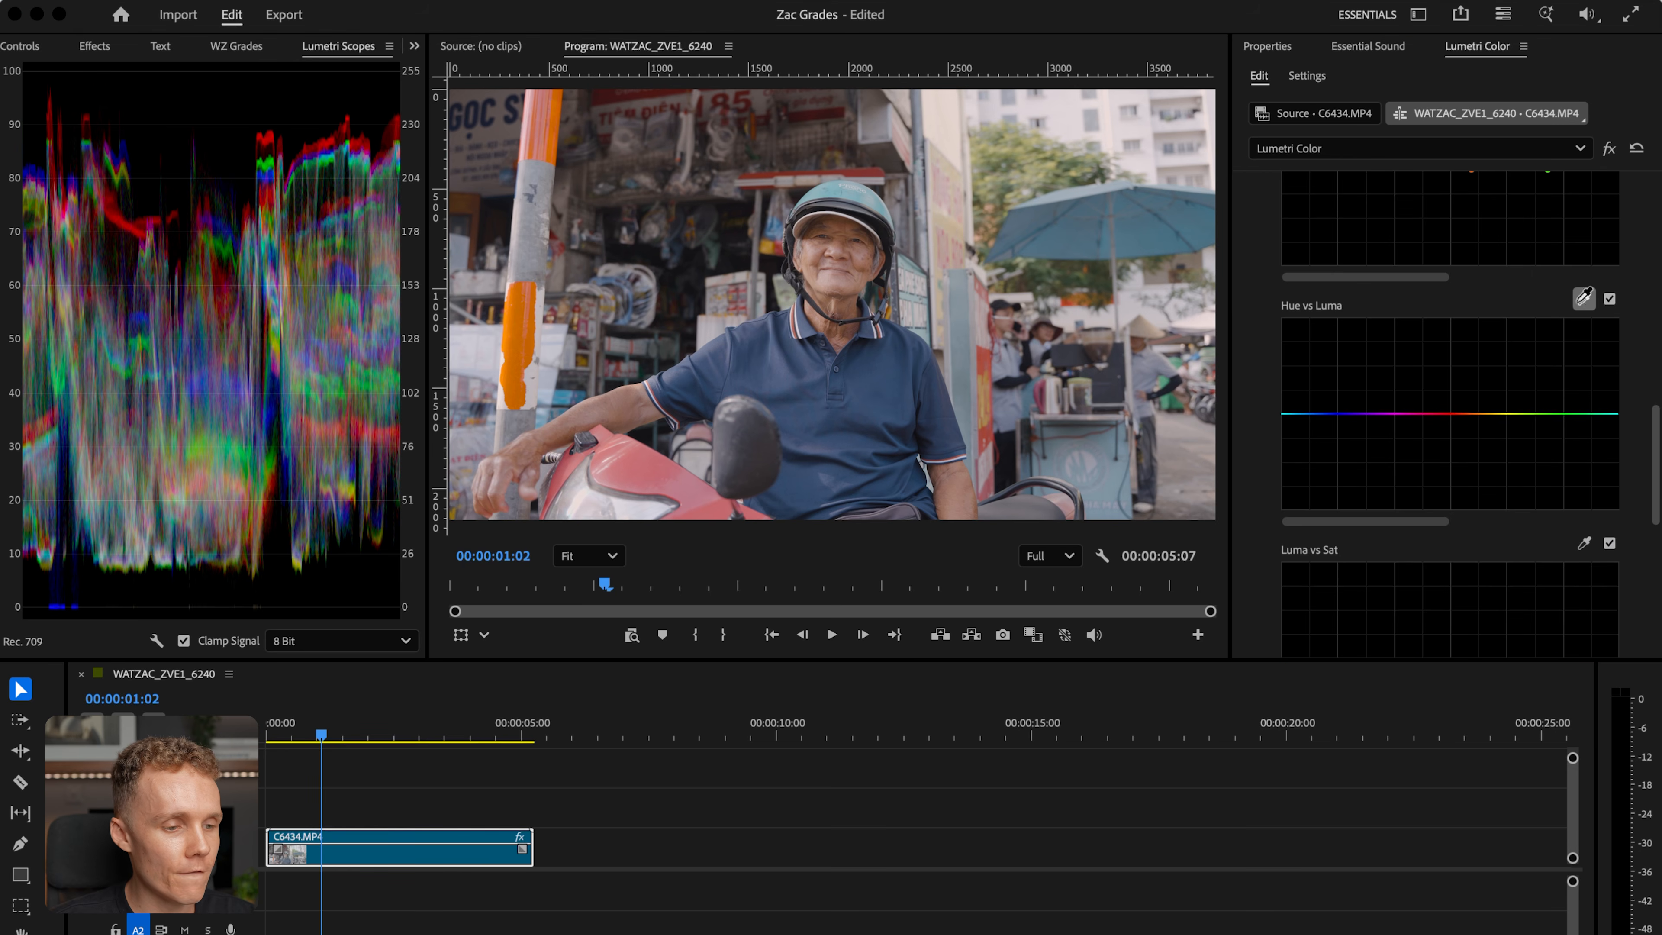
click(819, 254)
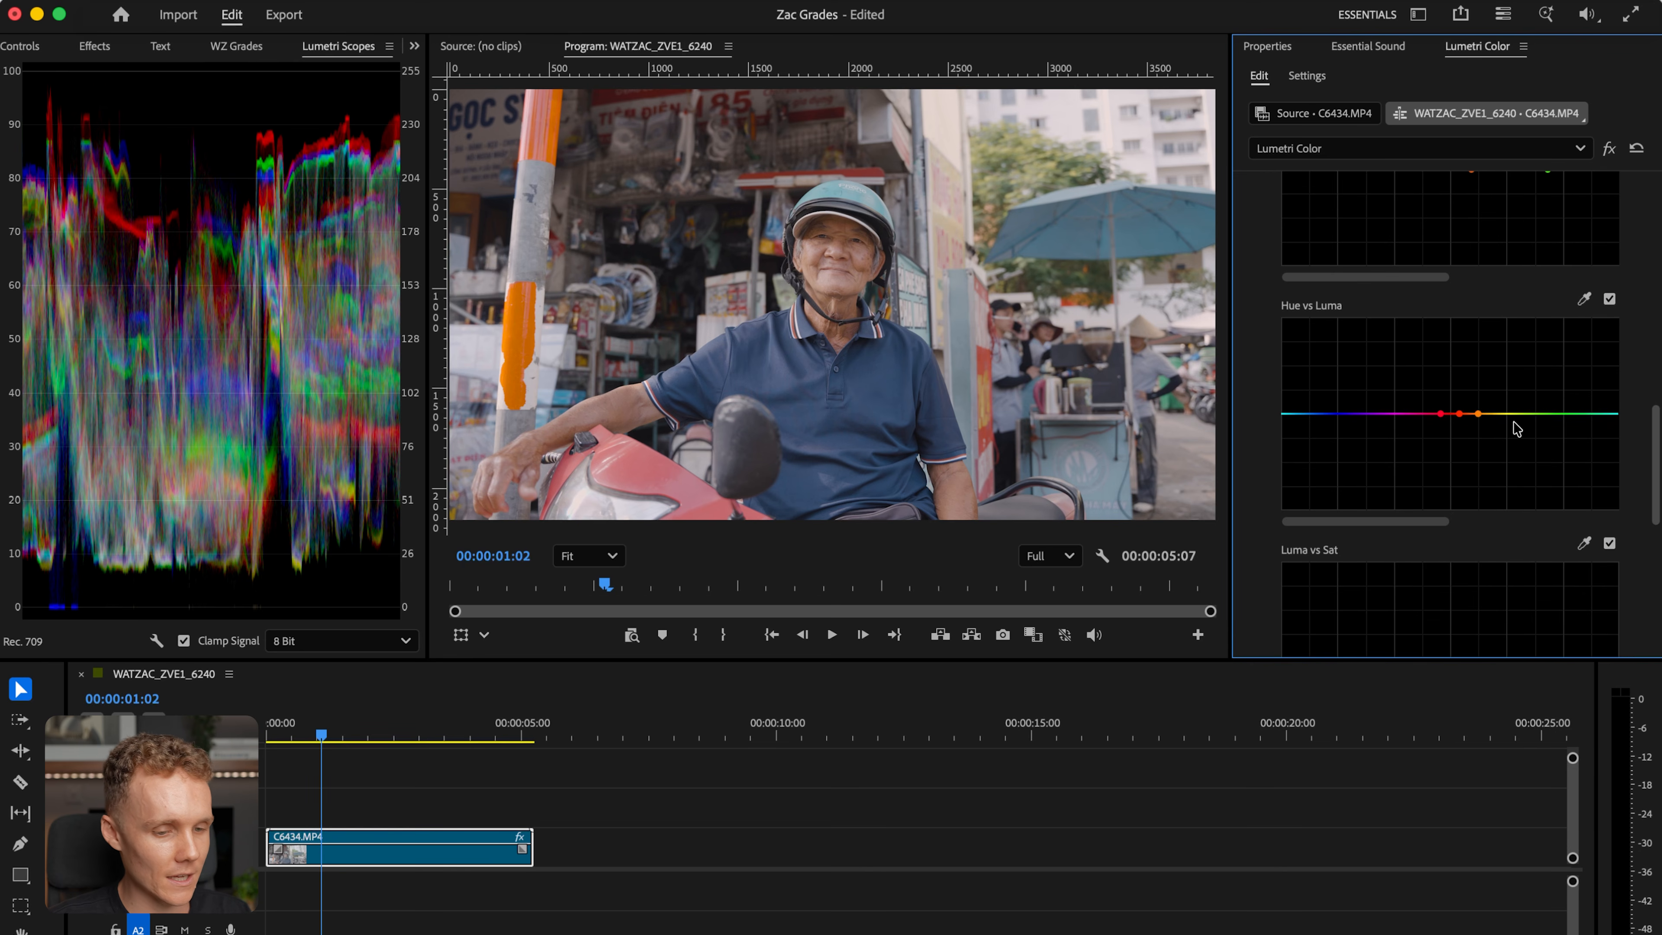
click(1496, 413)
drag(1440, 414, 1423, 414)
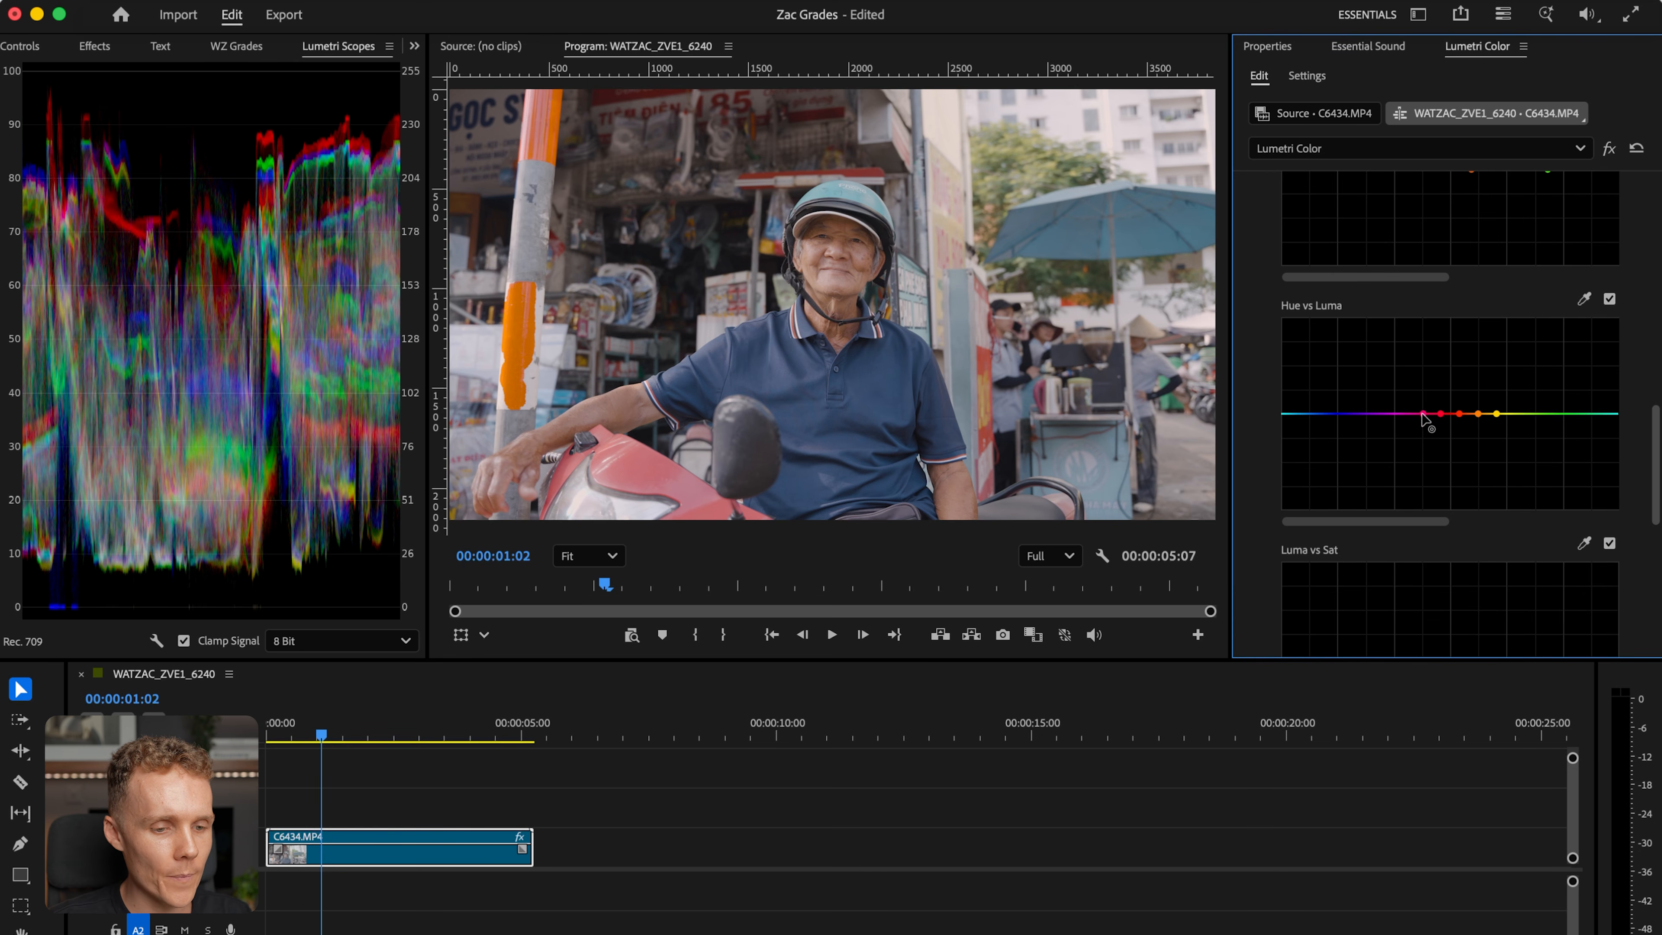
super+click(1478, 414)
drag(1459, 415, 1459, 416)
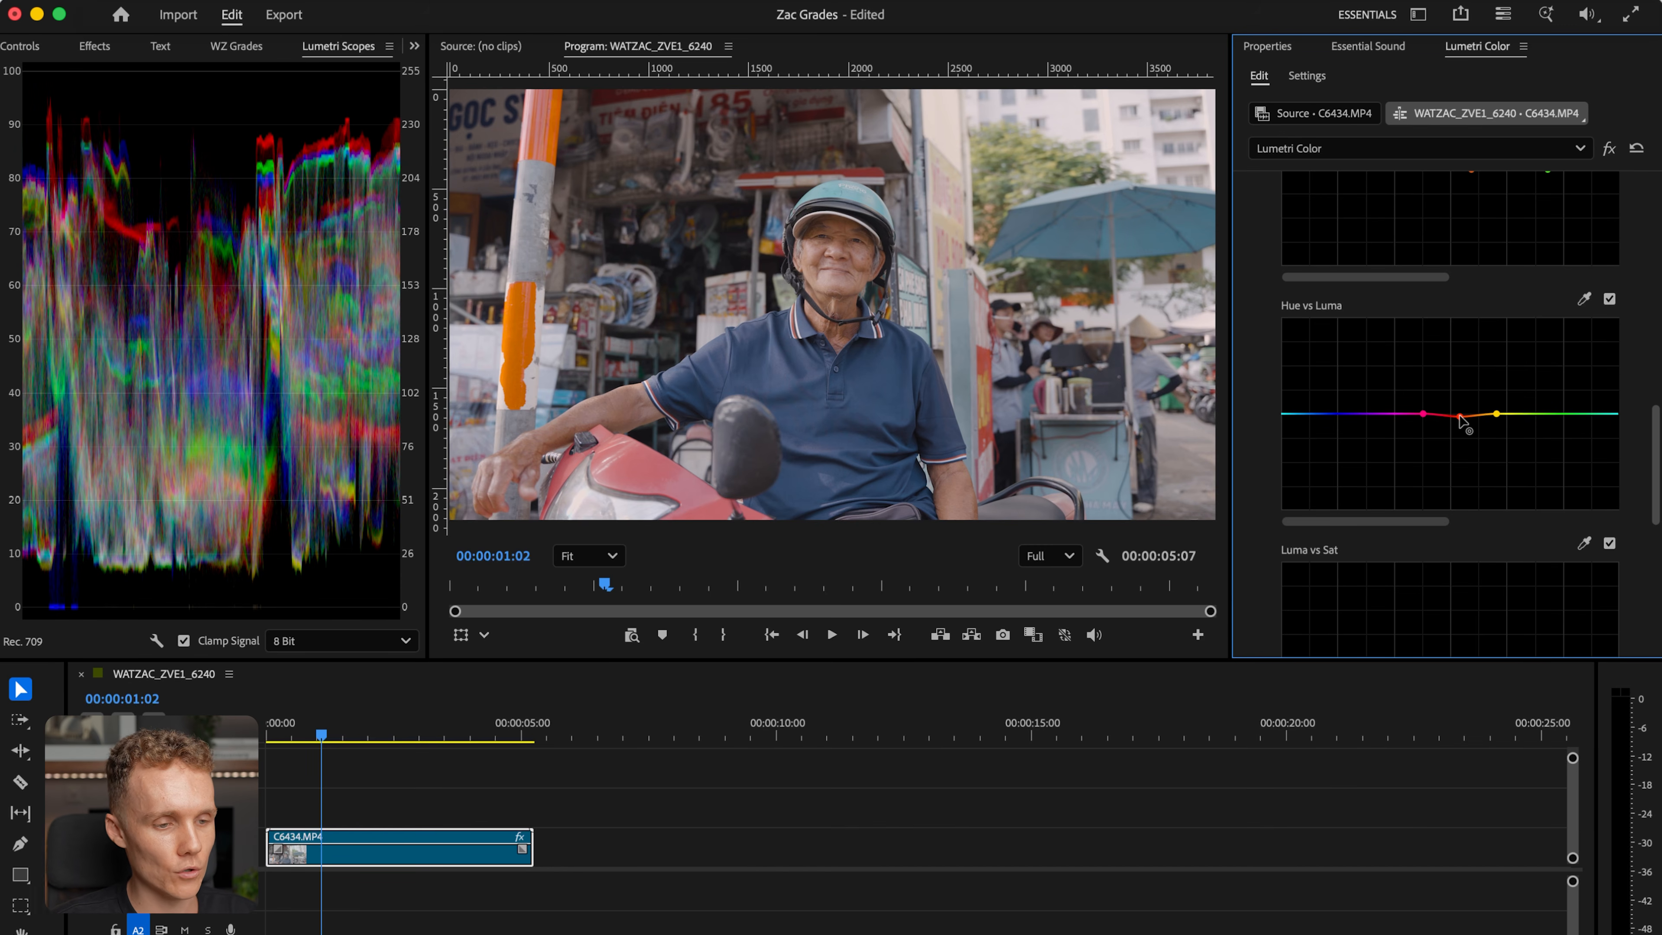
- Sample the tree foliage for Hue vs Luma, shift its orange point slightly towards red, and lower the yellow point to darken the leaves
click(1584, 299)
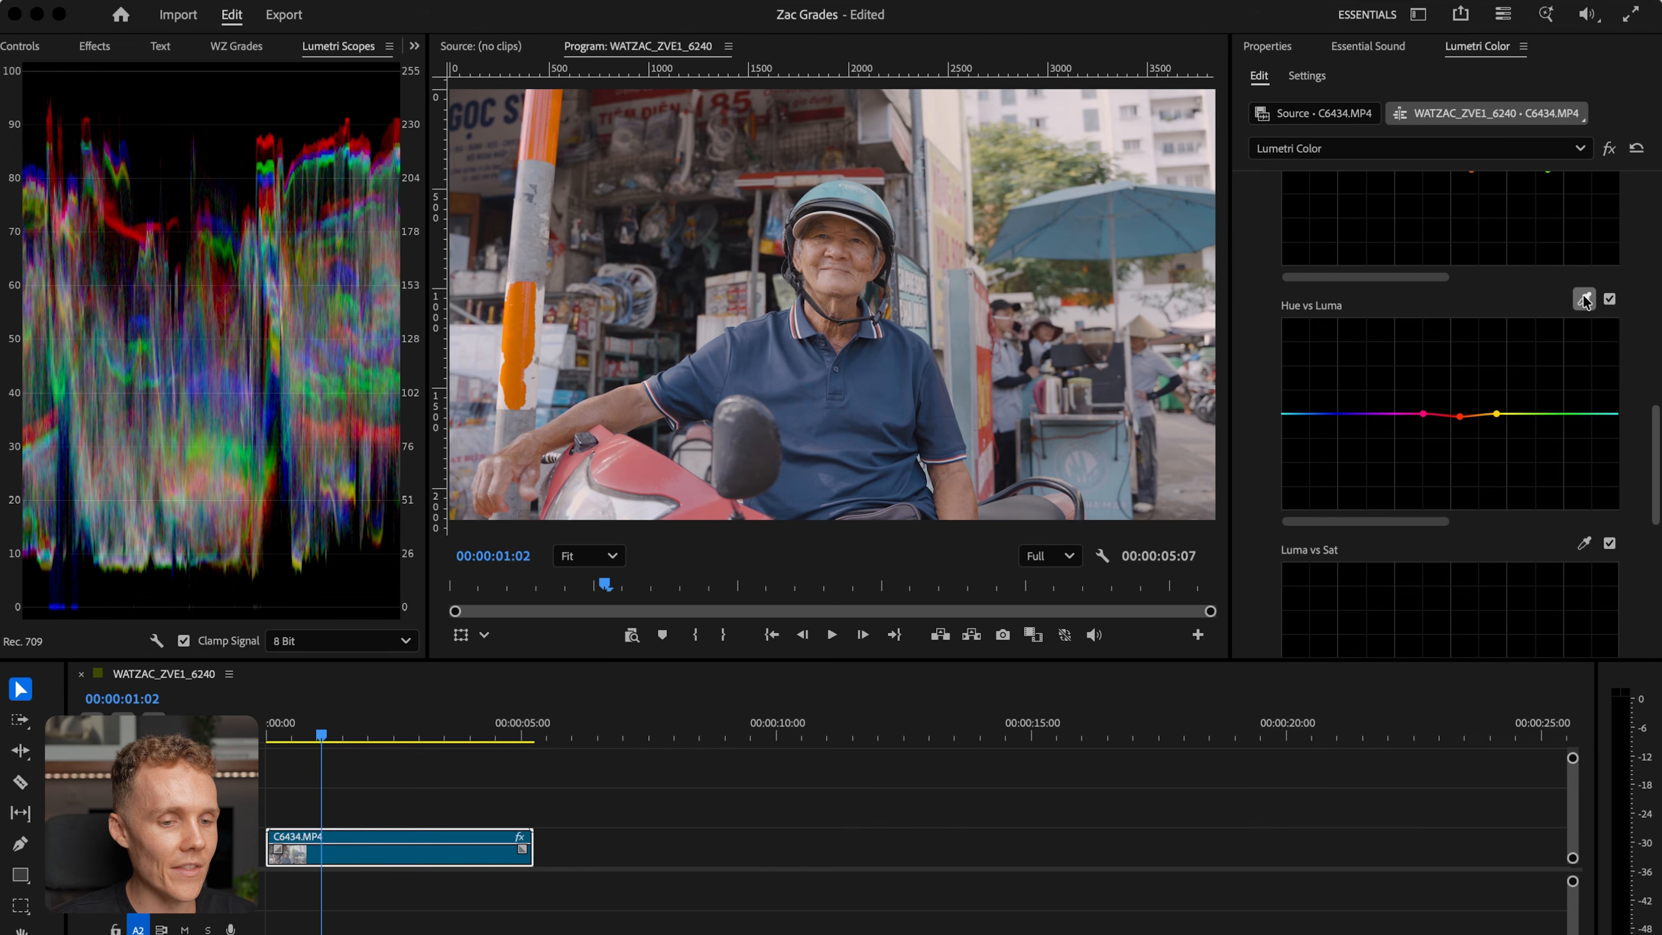
click(1039, 155)
drag(1494, 415, 1482, 415)
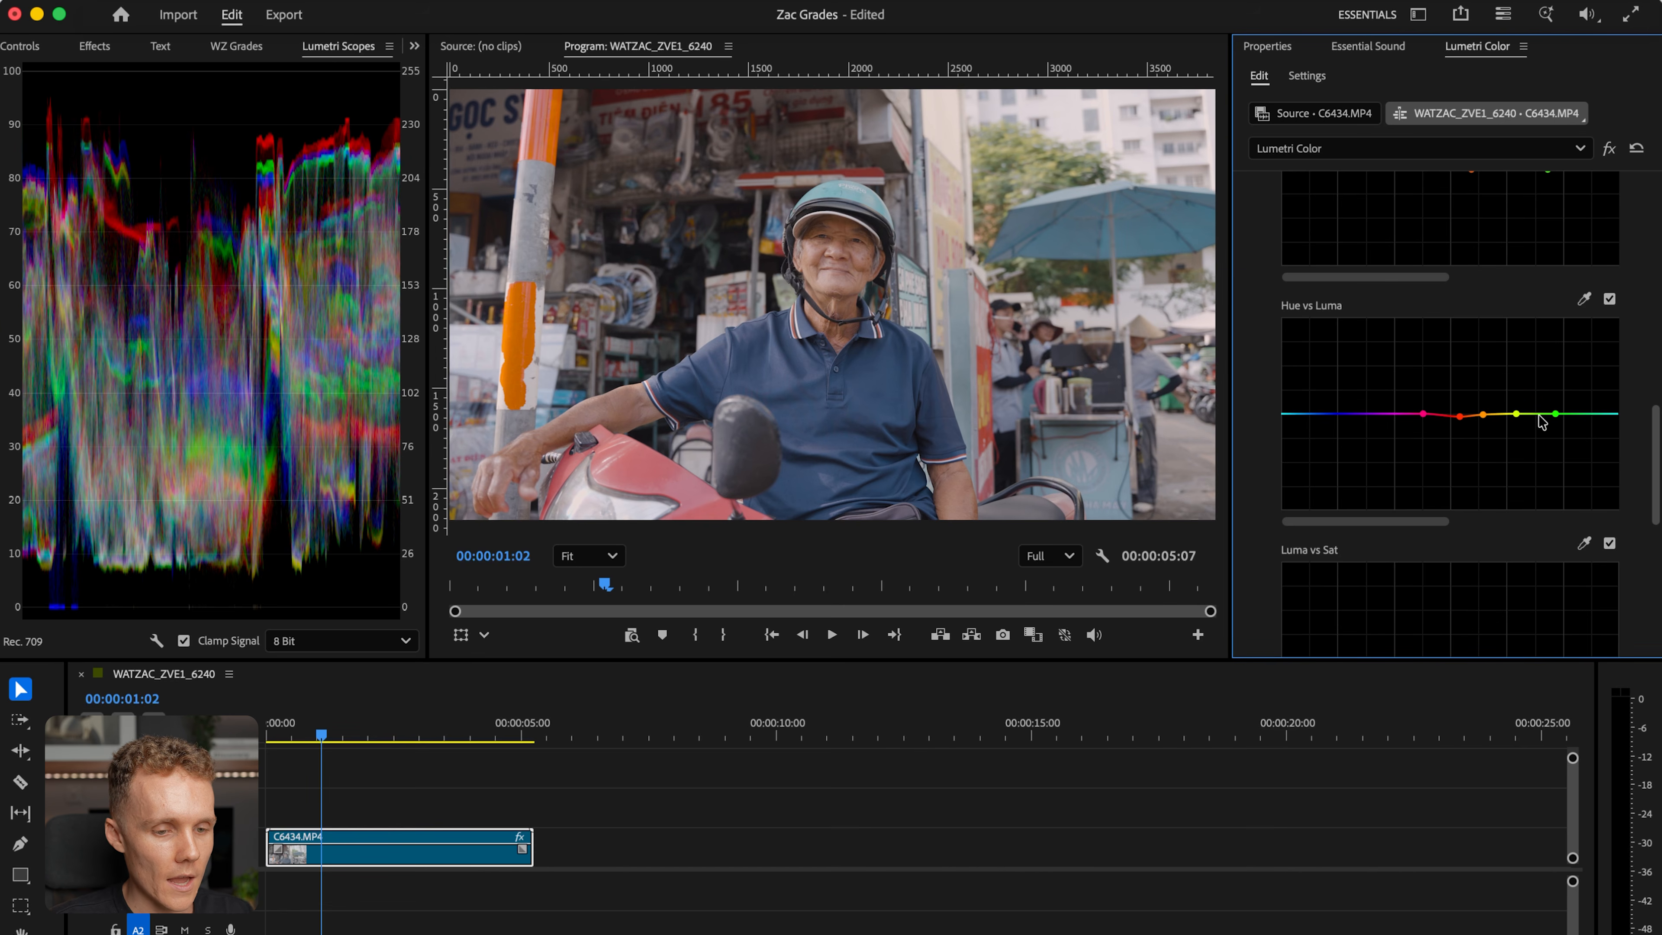
drag(1516, 414, 1516, 425)
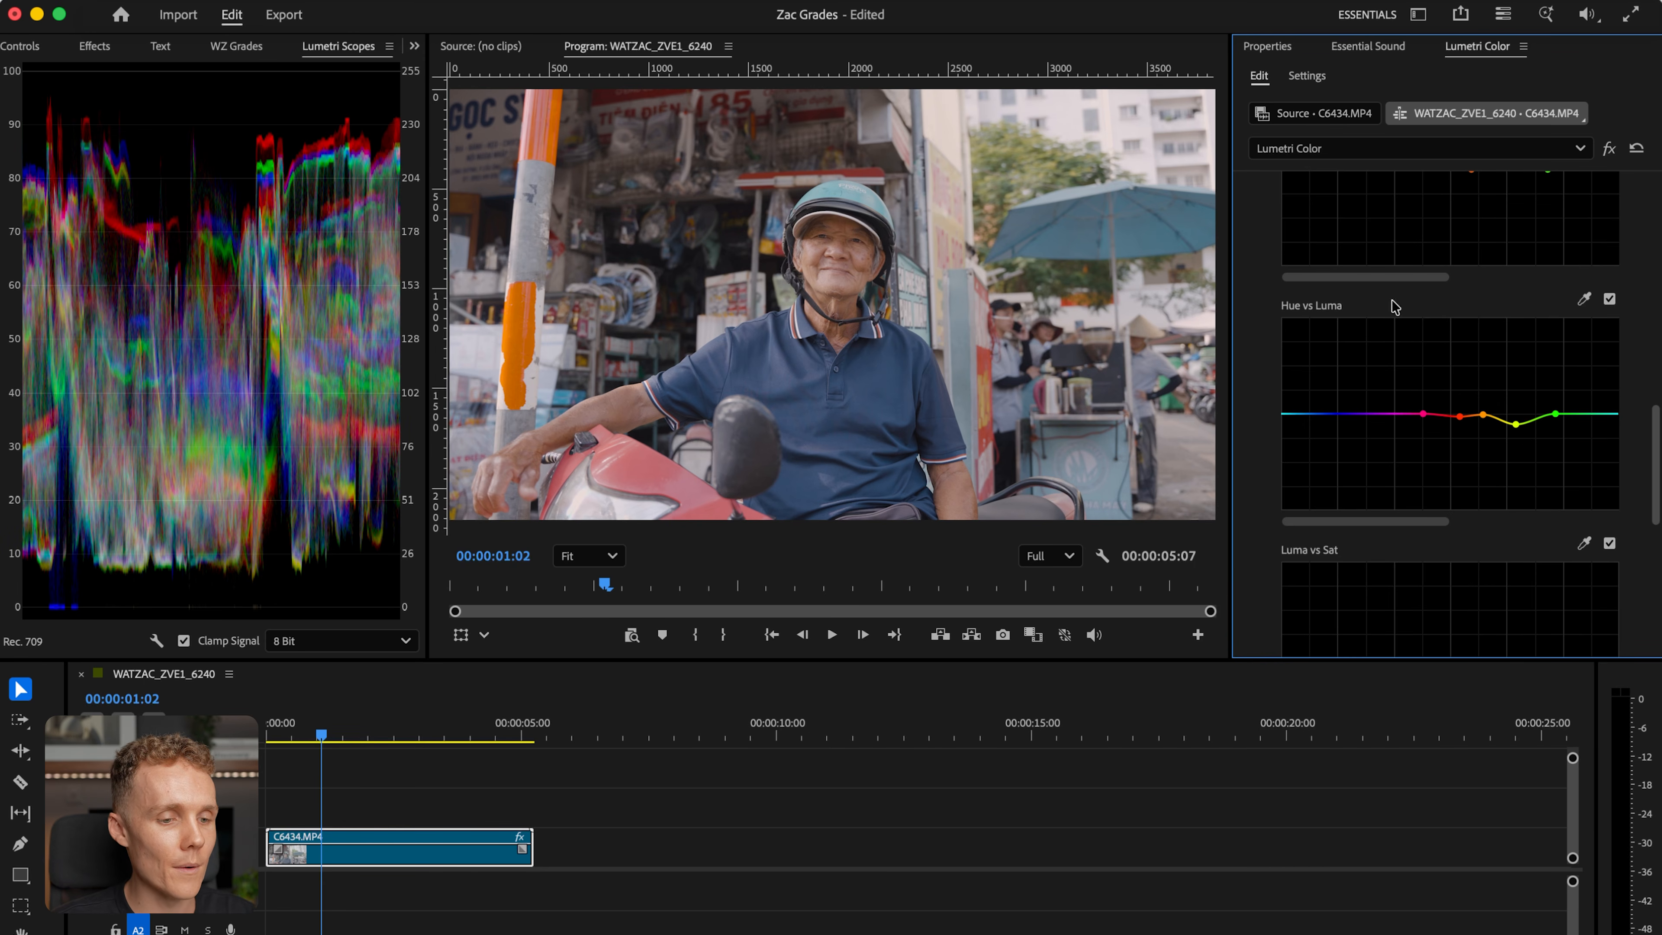
- Add a Luma vs Sat point about two-thirds along the curve and moderately lower the highlight end, testing both extremes before settling
scroll(1254, 446, down, 5)
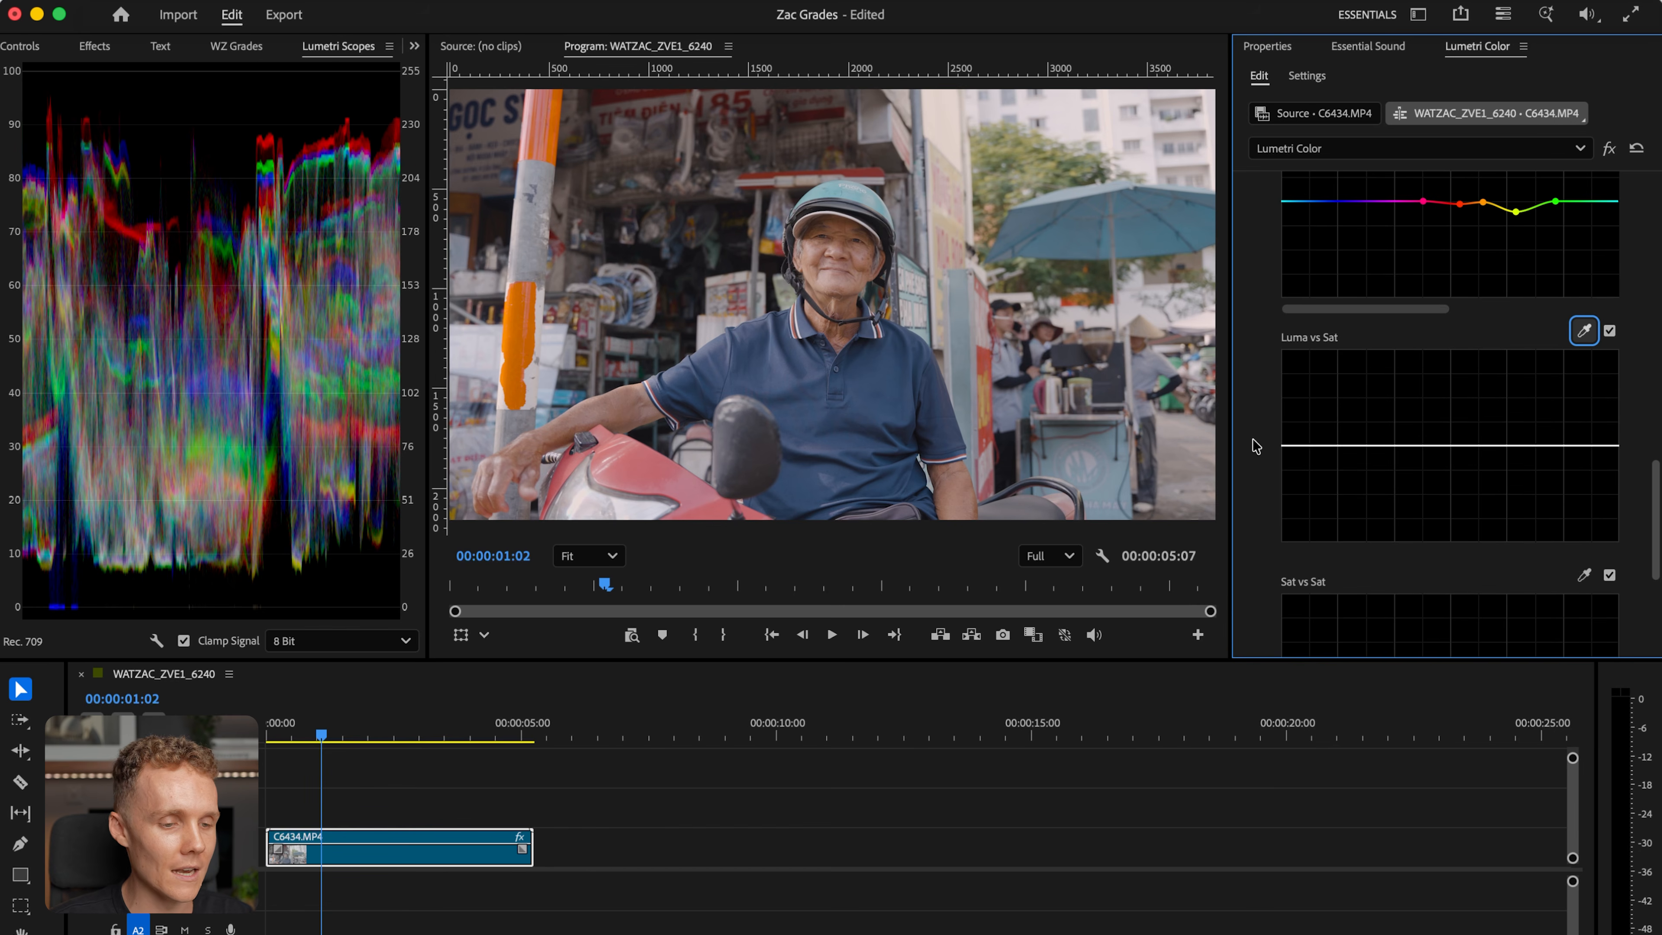
scroll(1273, 481, down, 1)
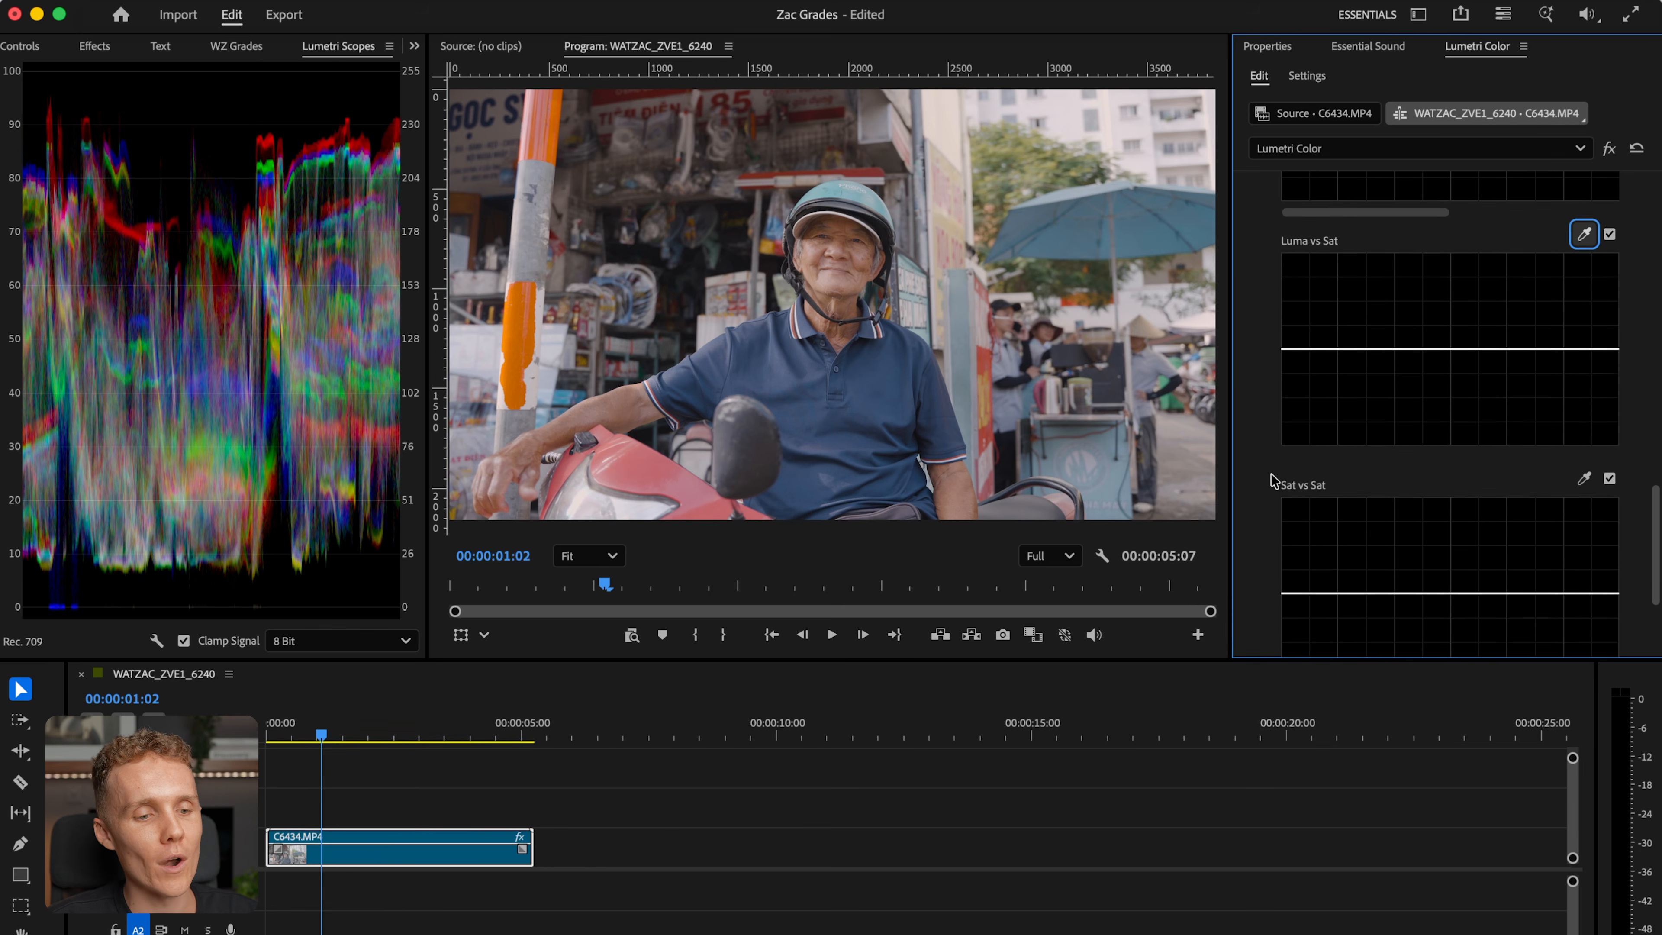
scroll(1273, 481, down, 1)
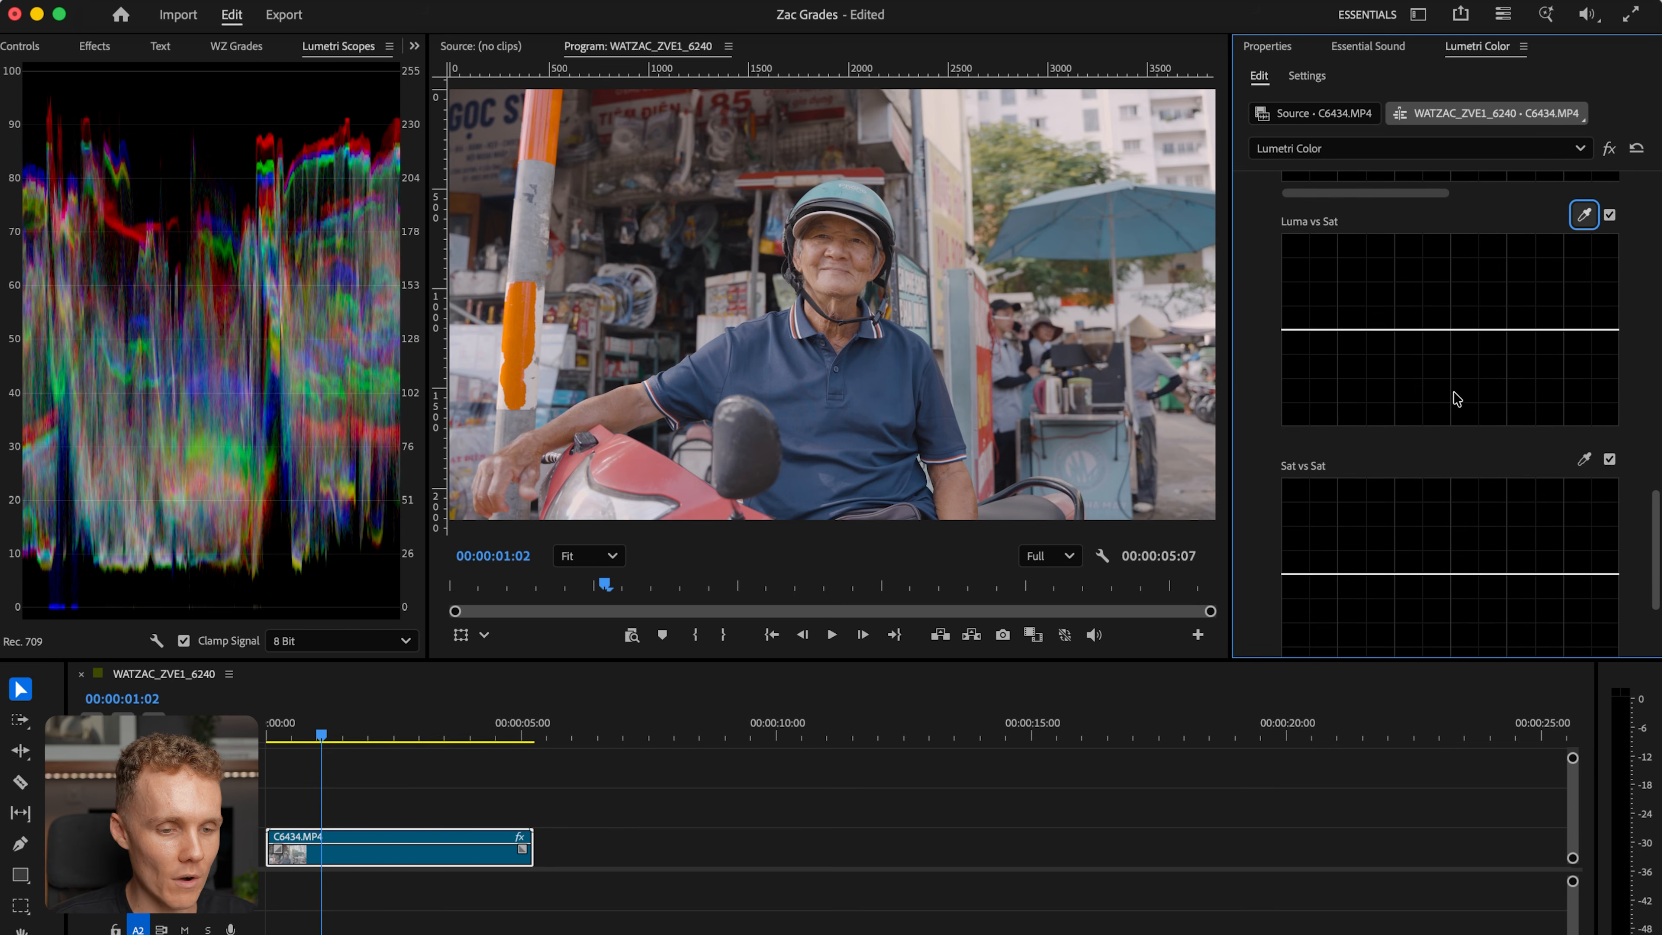
click(1508, 329)
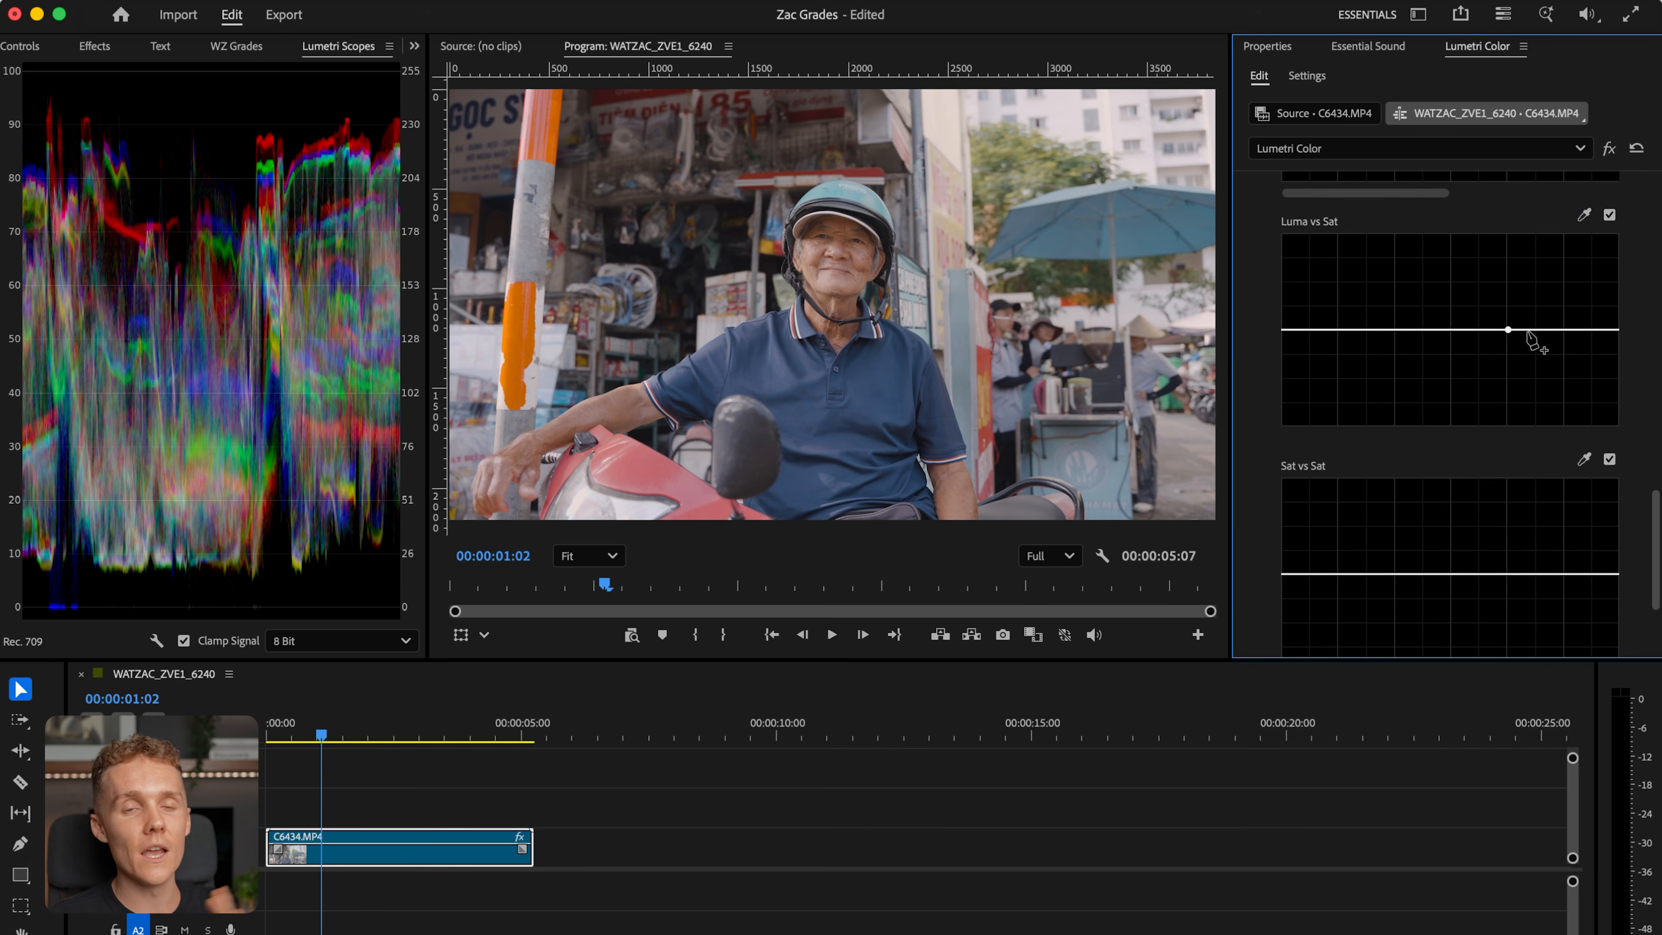
drag(1617, 329, 1617, 373)
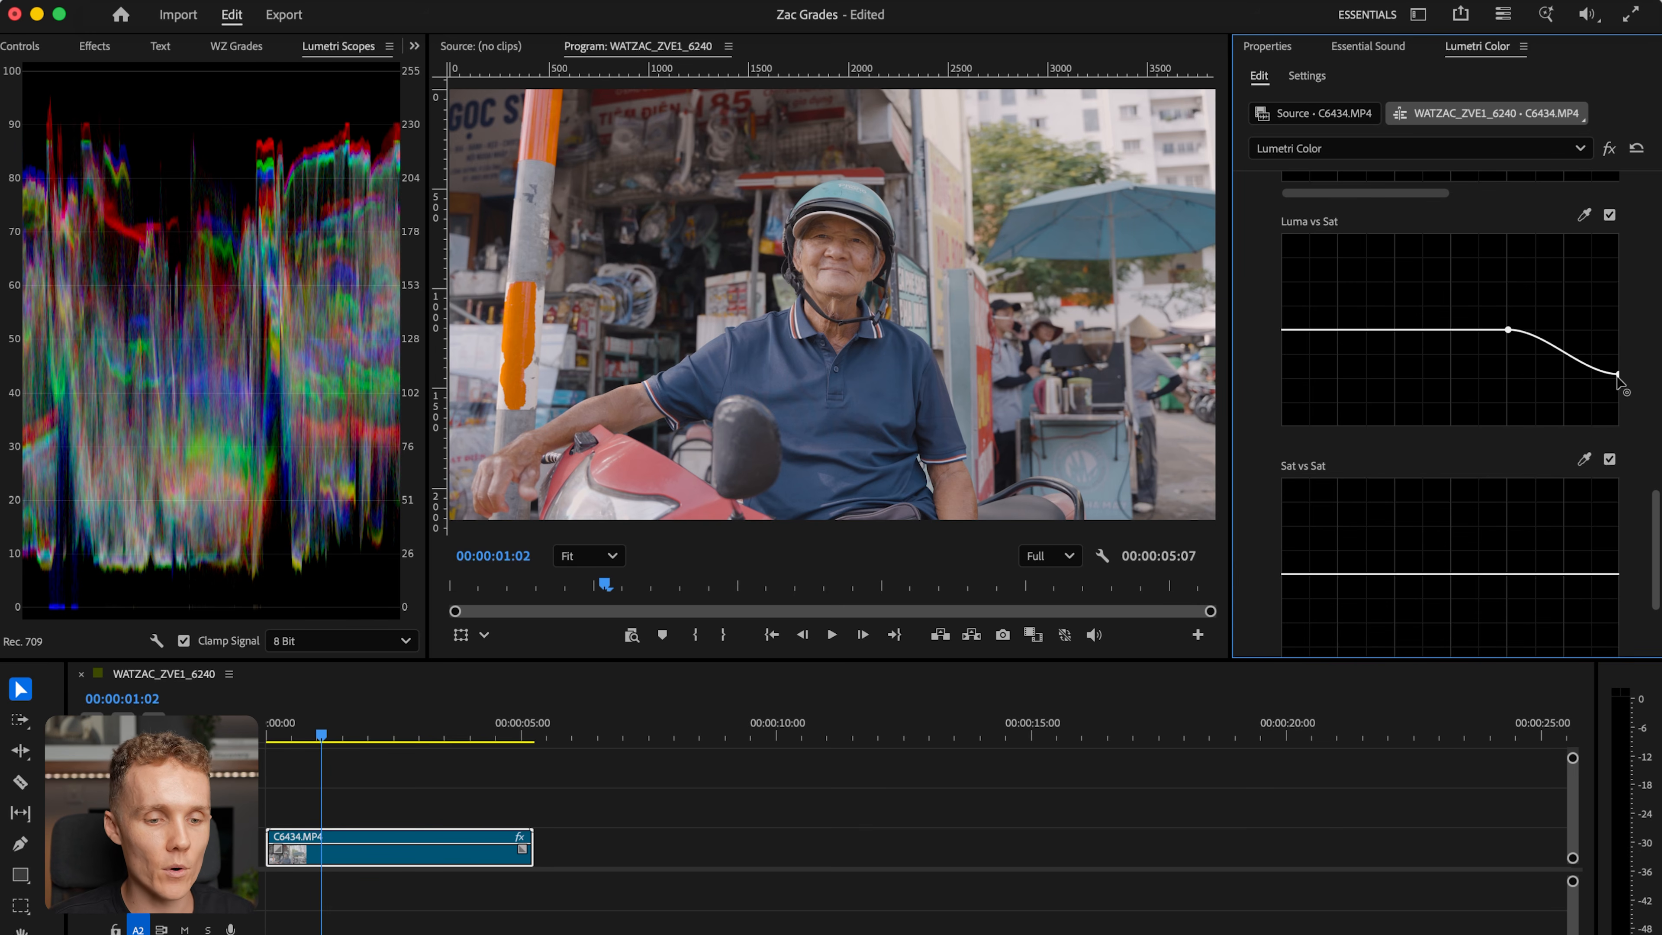
drag(1618, 375, 1618, 424)
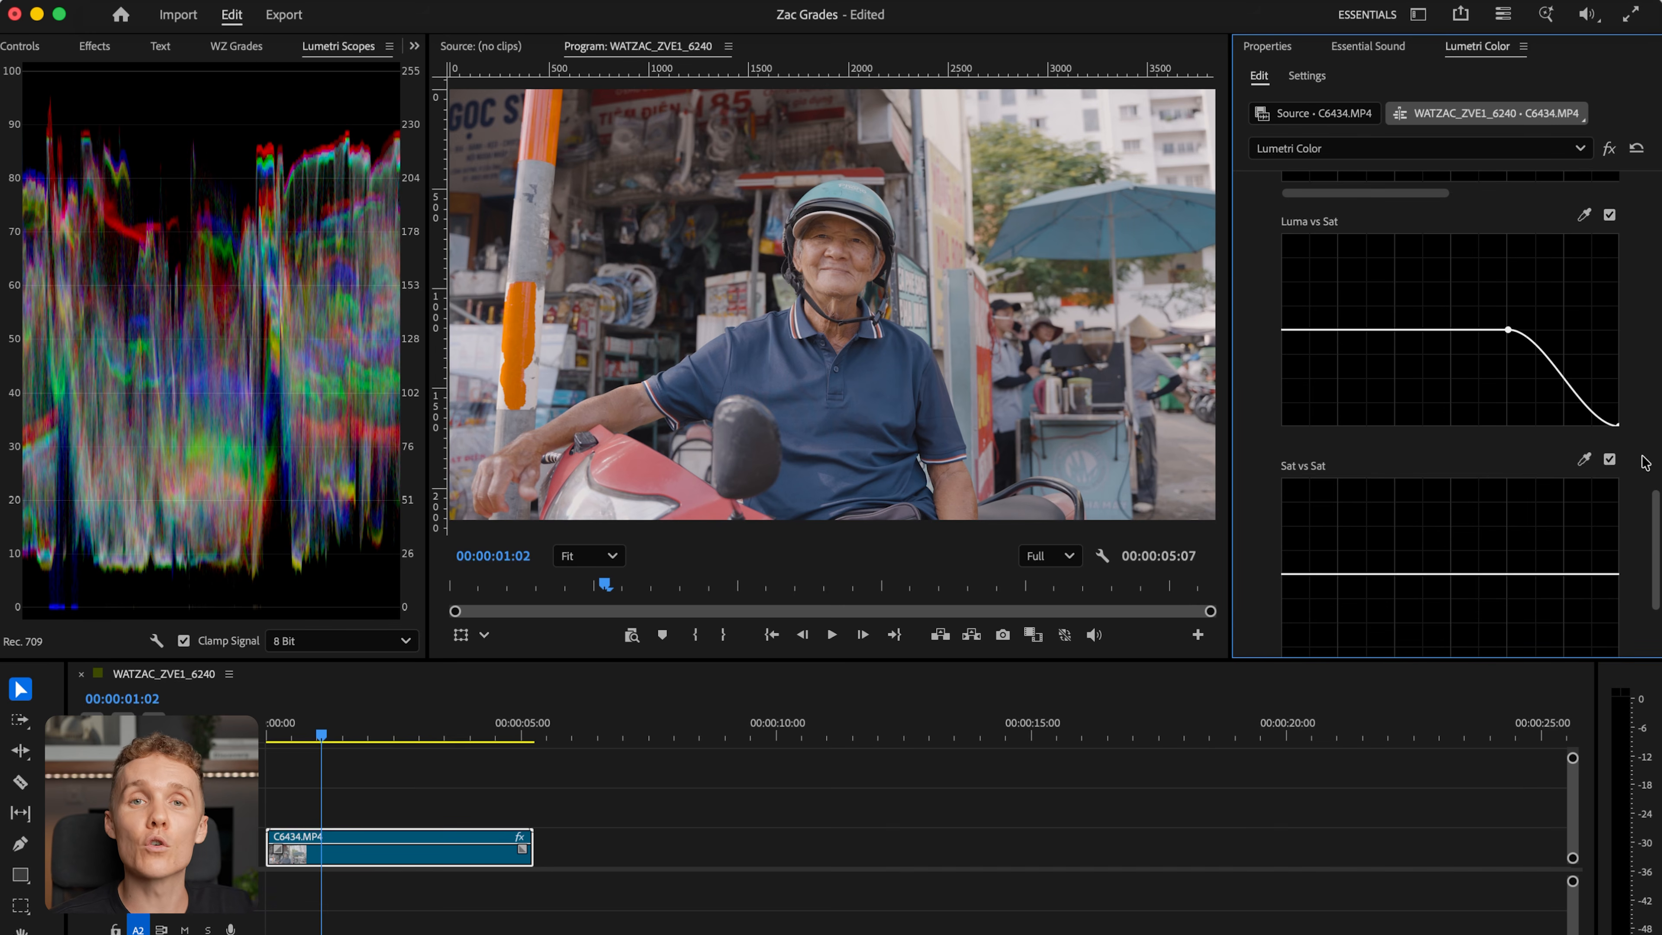
drag(1617, 424, 1659, 234)
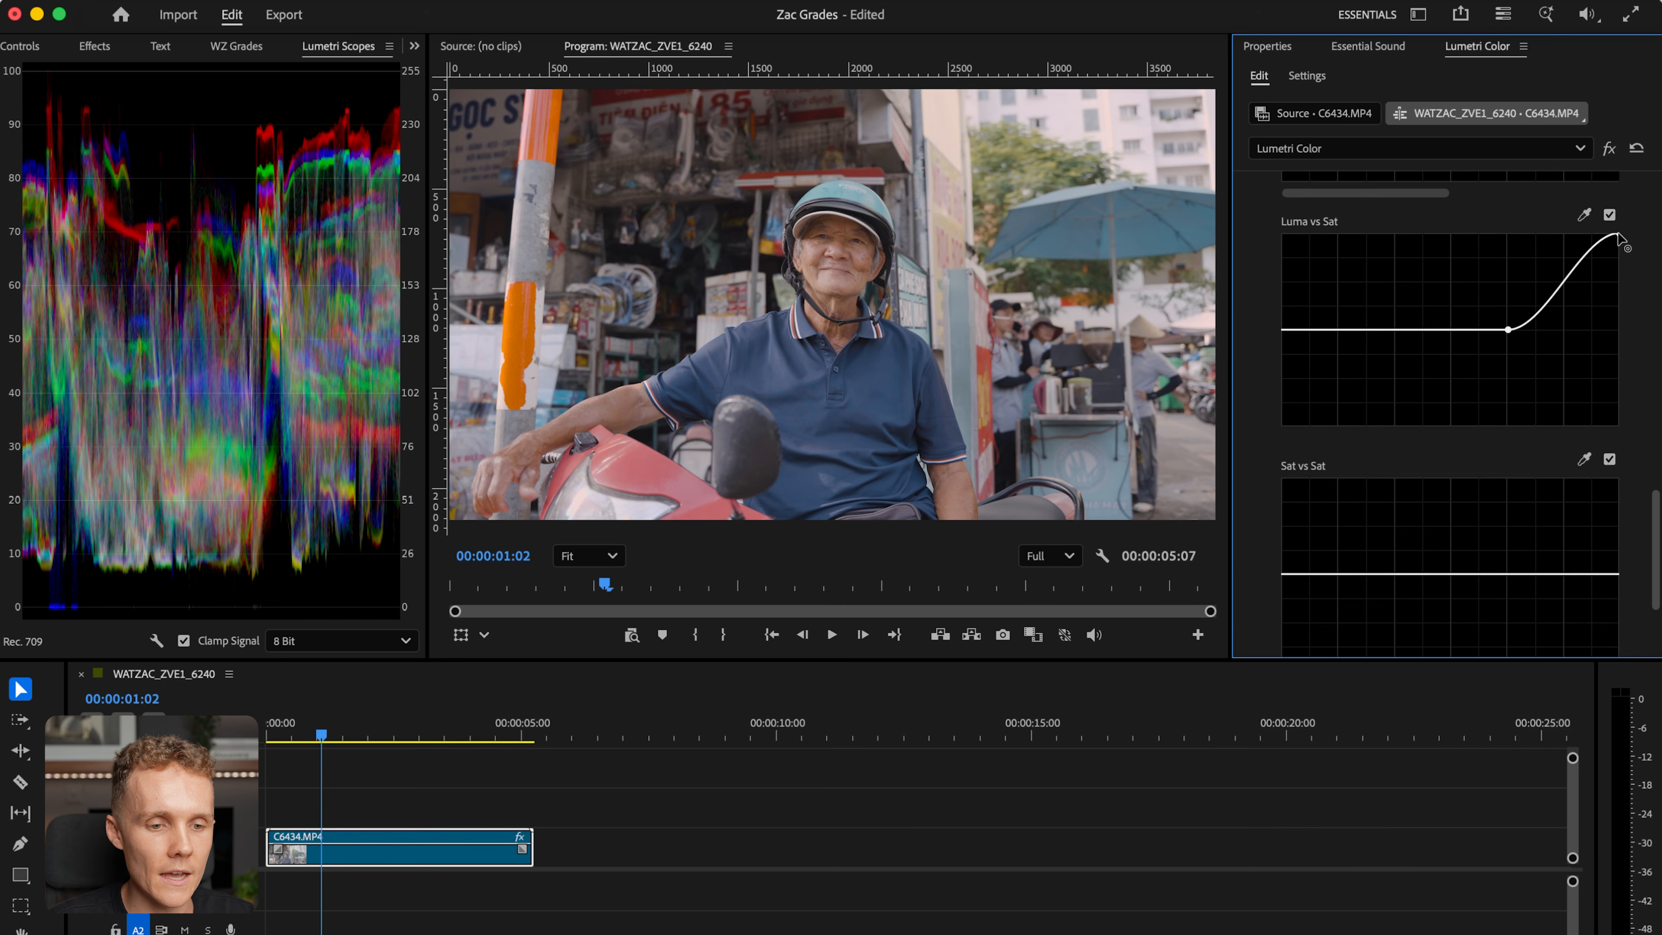
drag(1620, 237, 1659, 374)
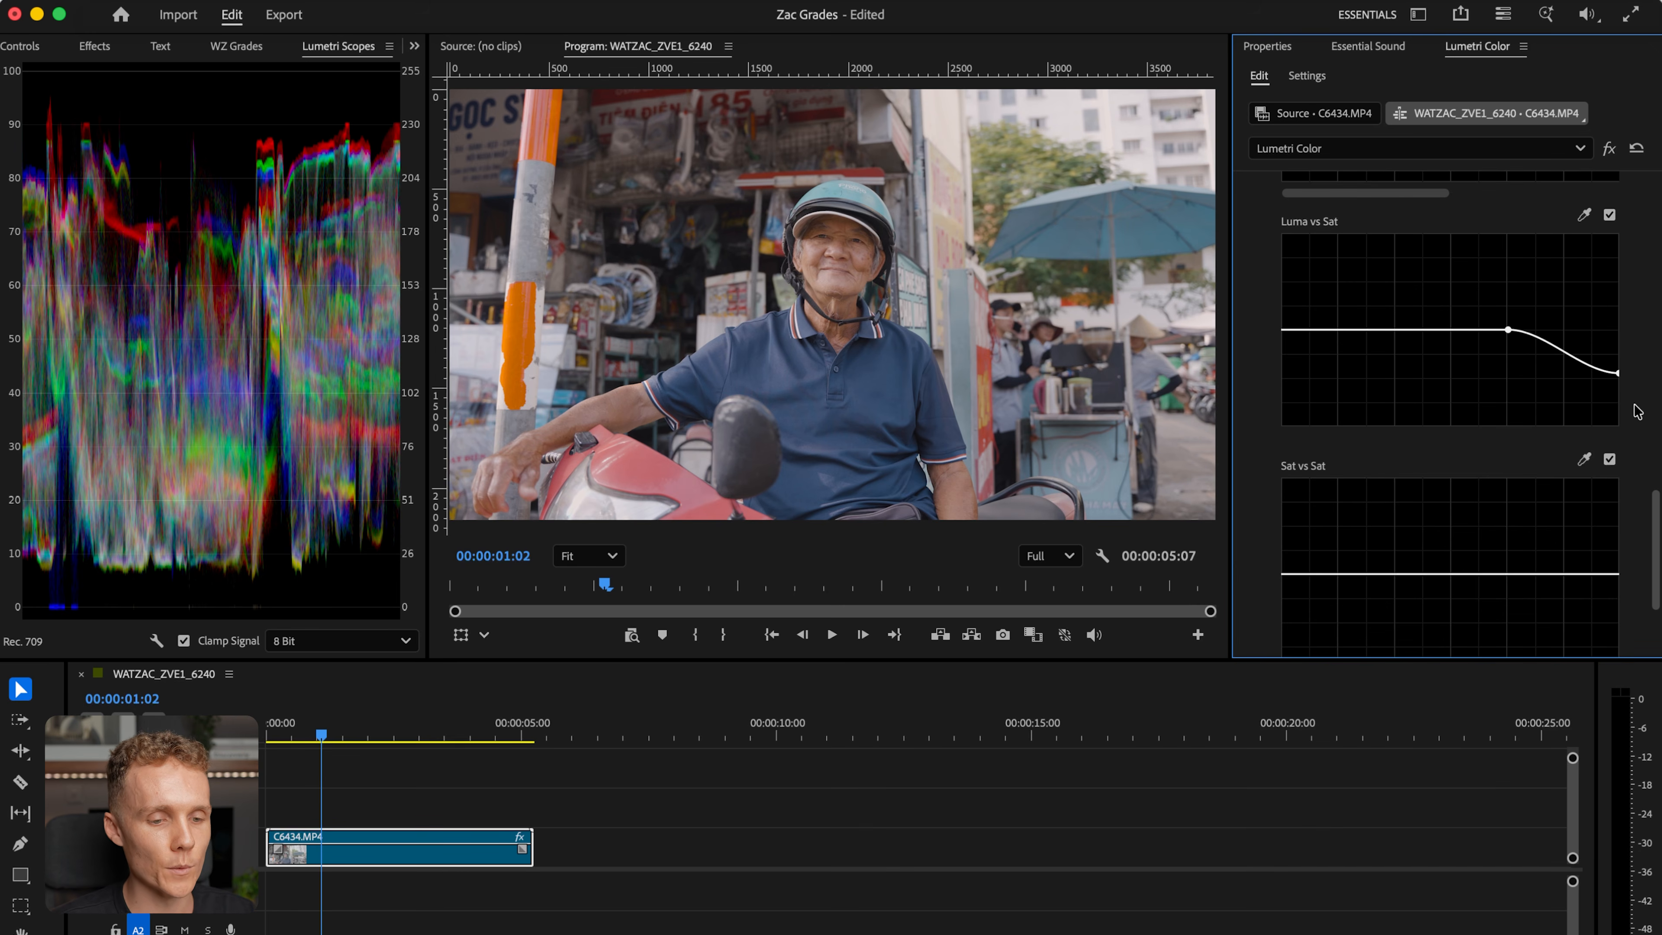
- Collapse the Curves section and expand Color Wheels & Match
scroll(1637, 411, down, 2)
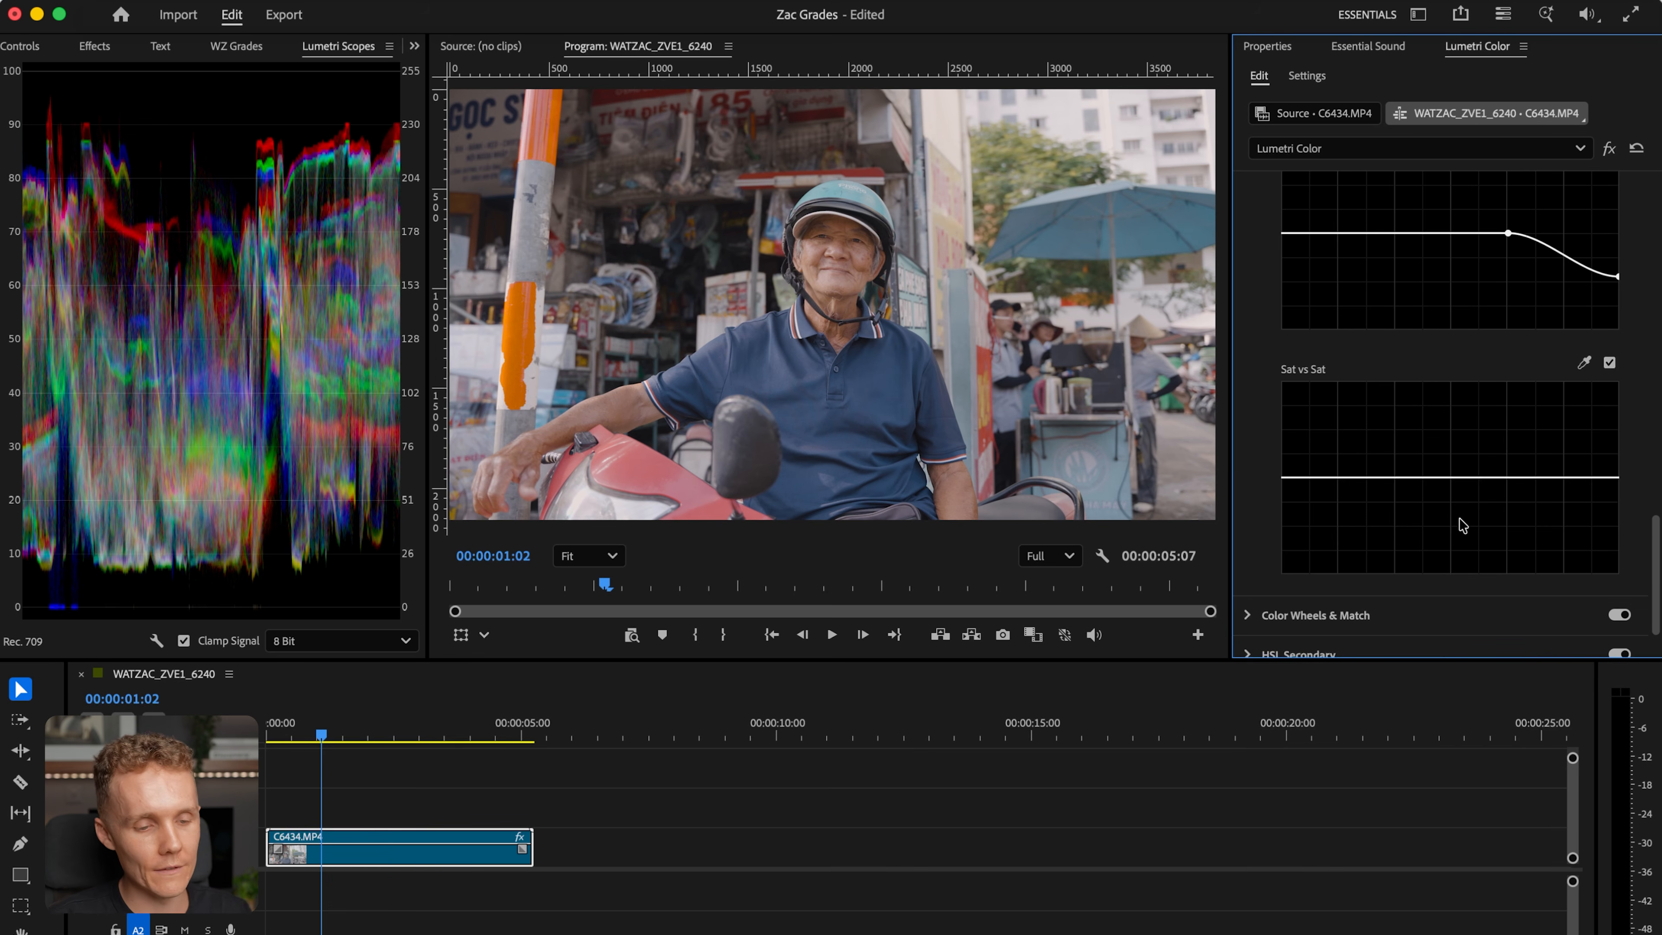
scroll(1256, 474, up, 10)
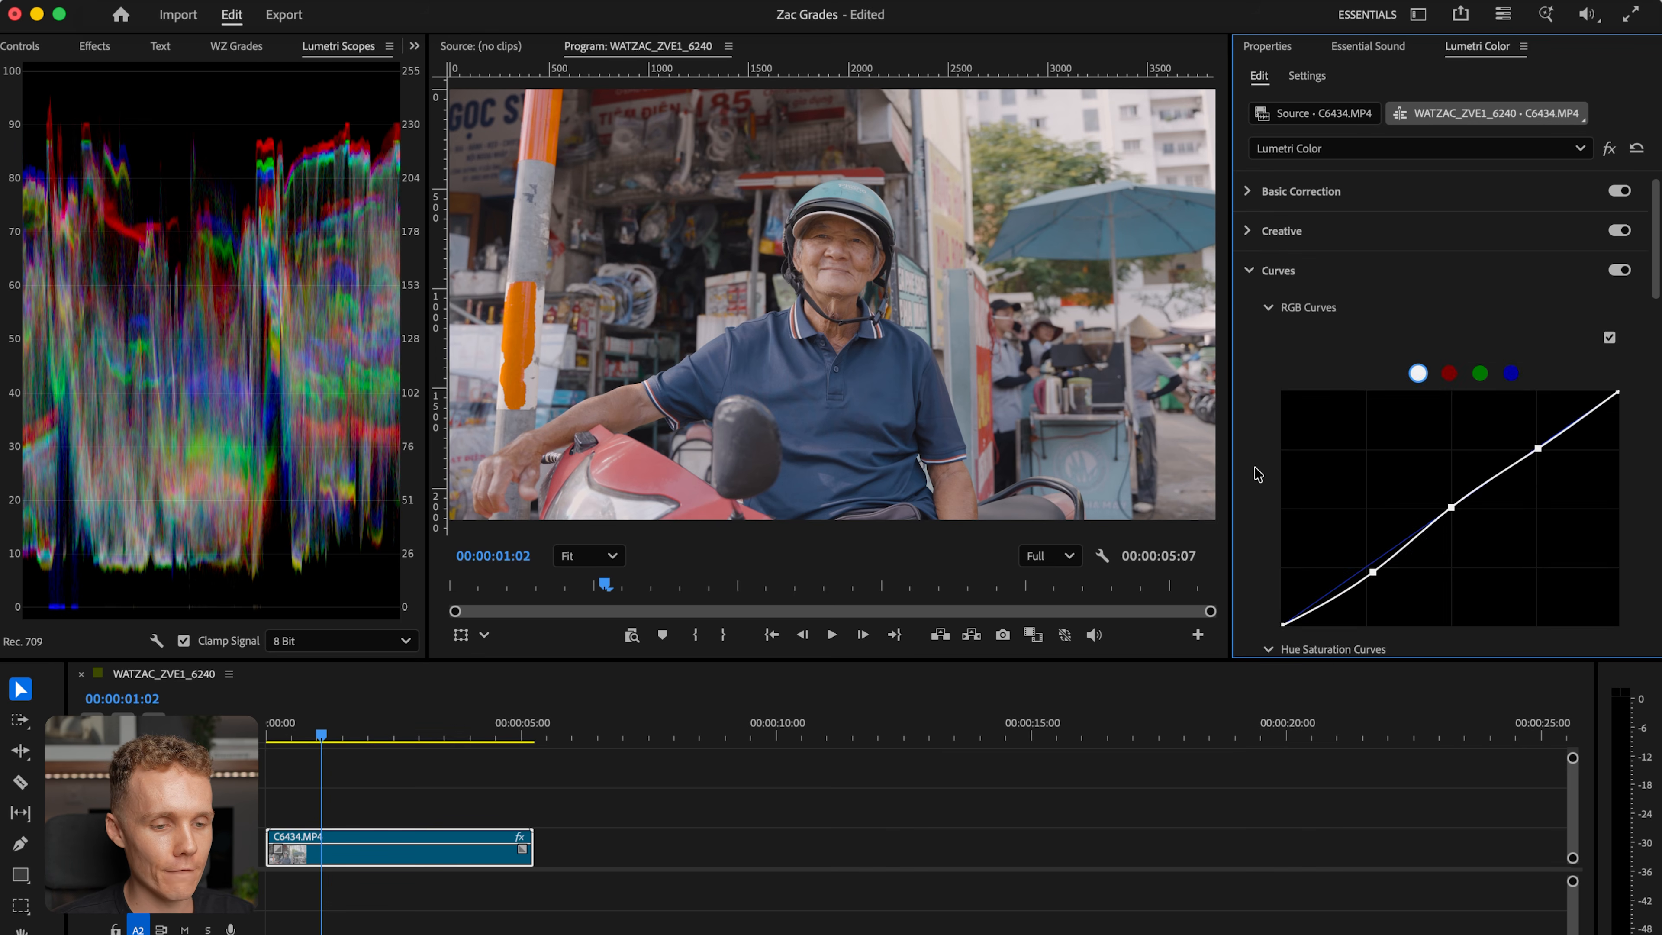
click(1286, 269)
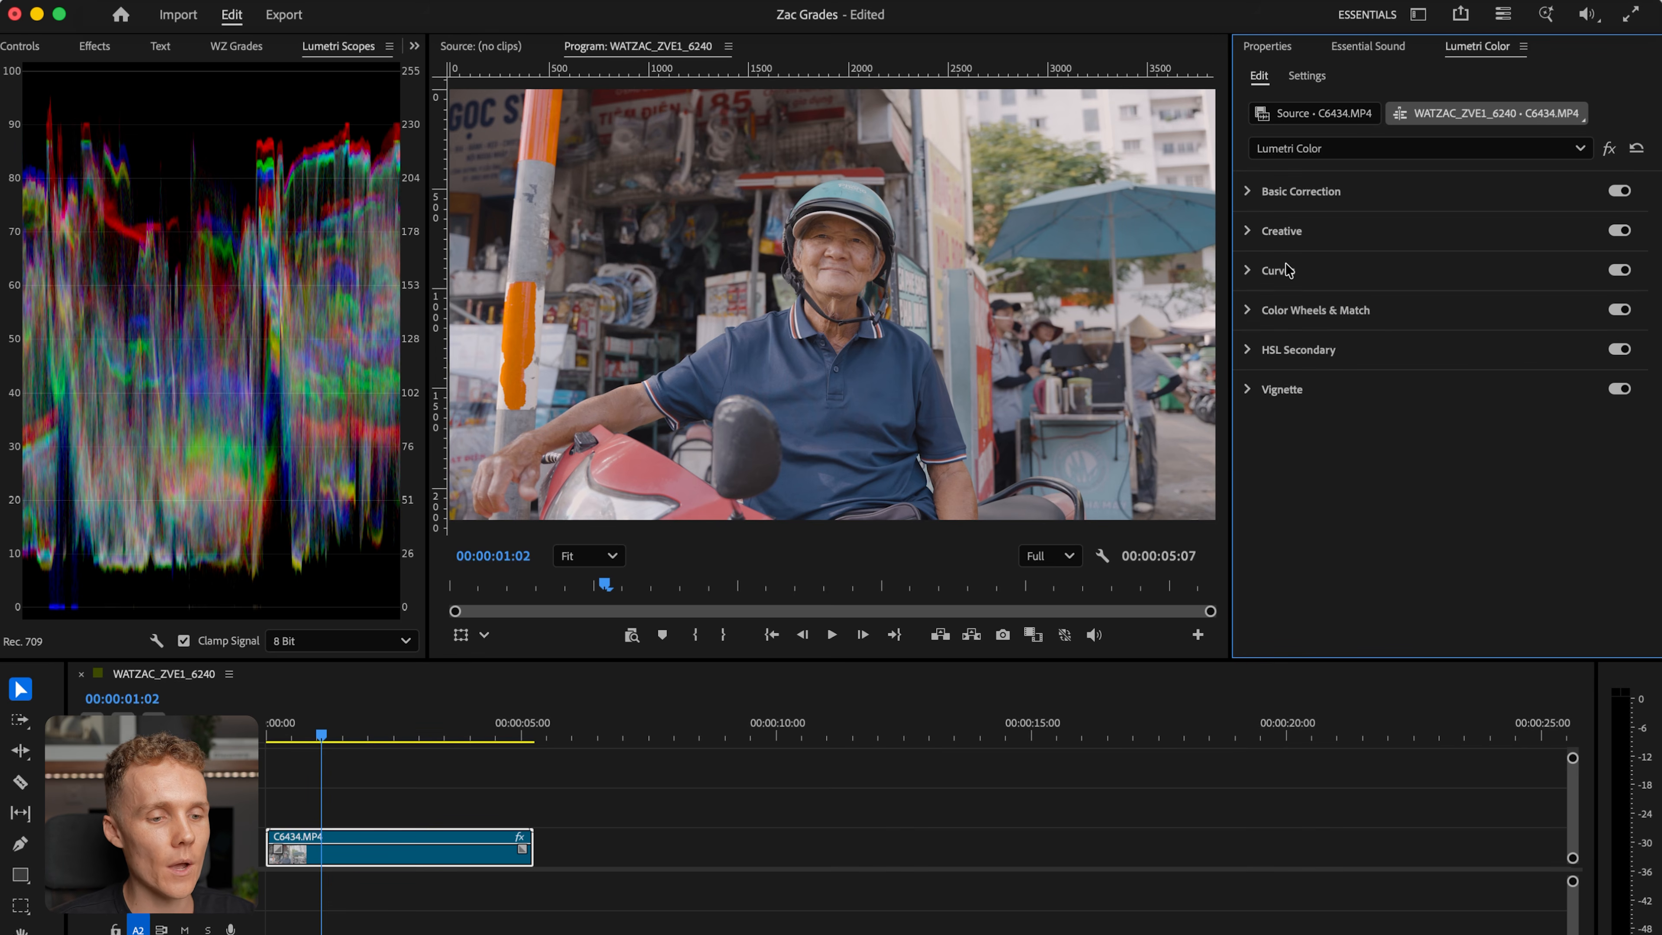
click(1318, 310)
scroll(1264, 437, down, 3)
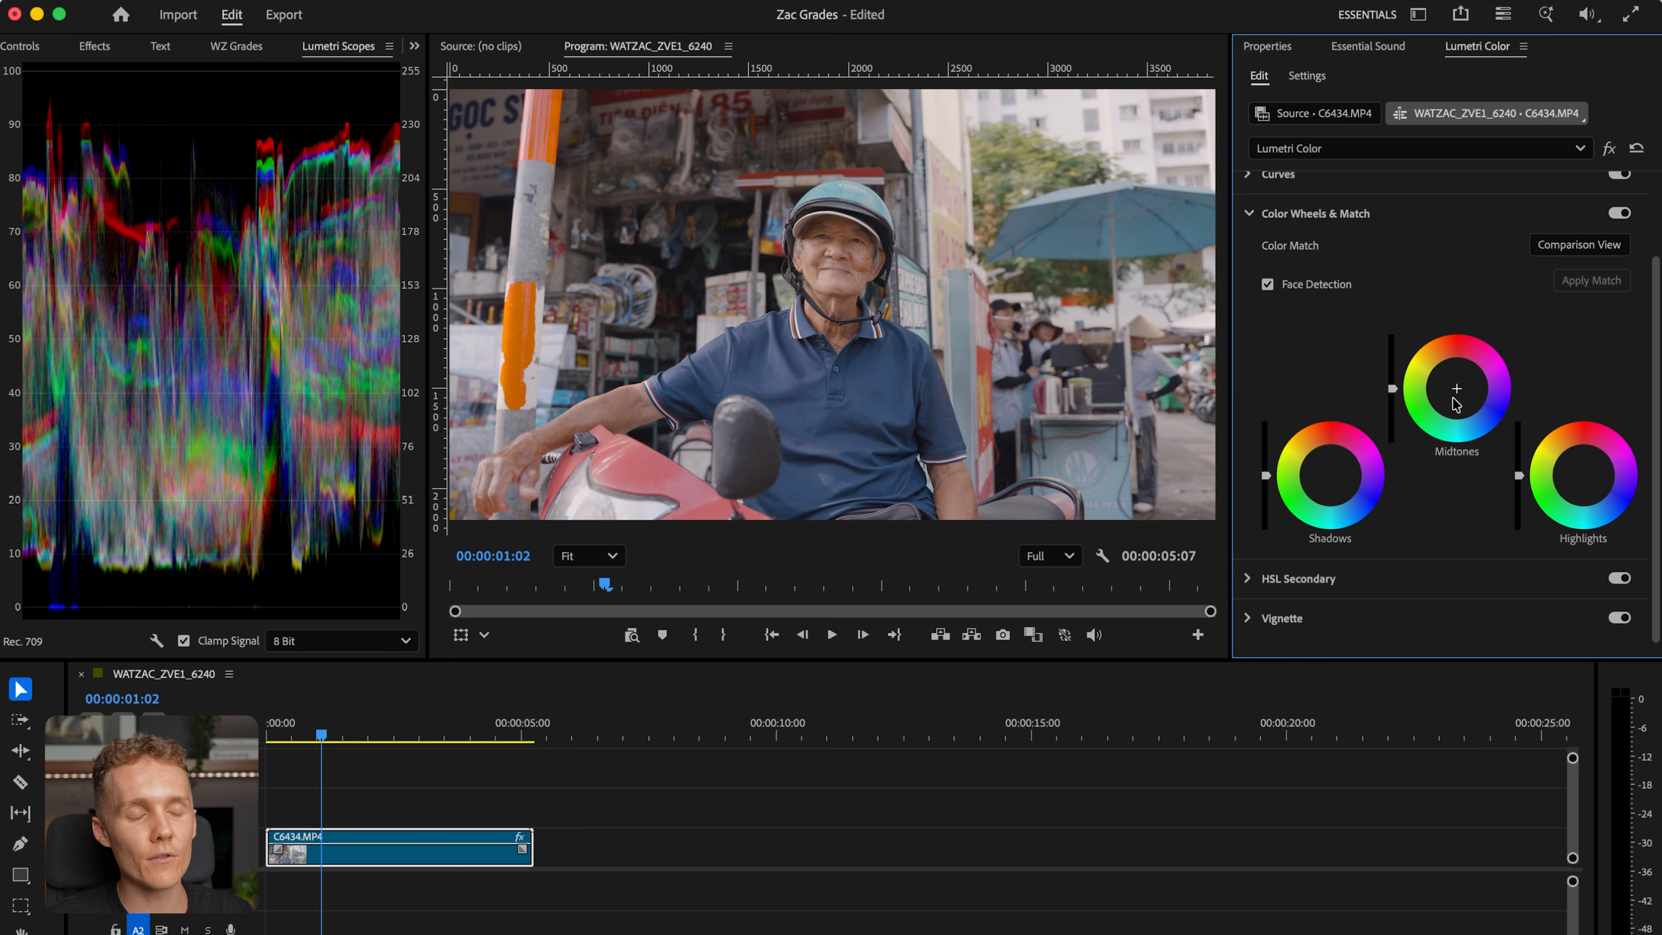
scroll(1367, 395, down, 1)
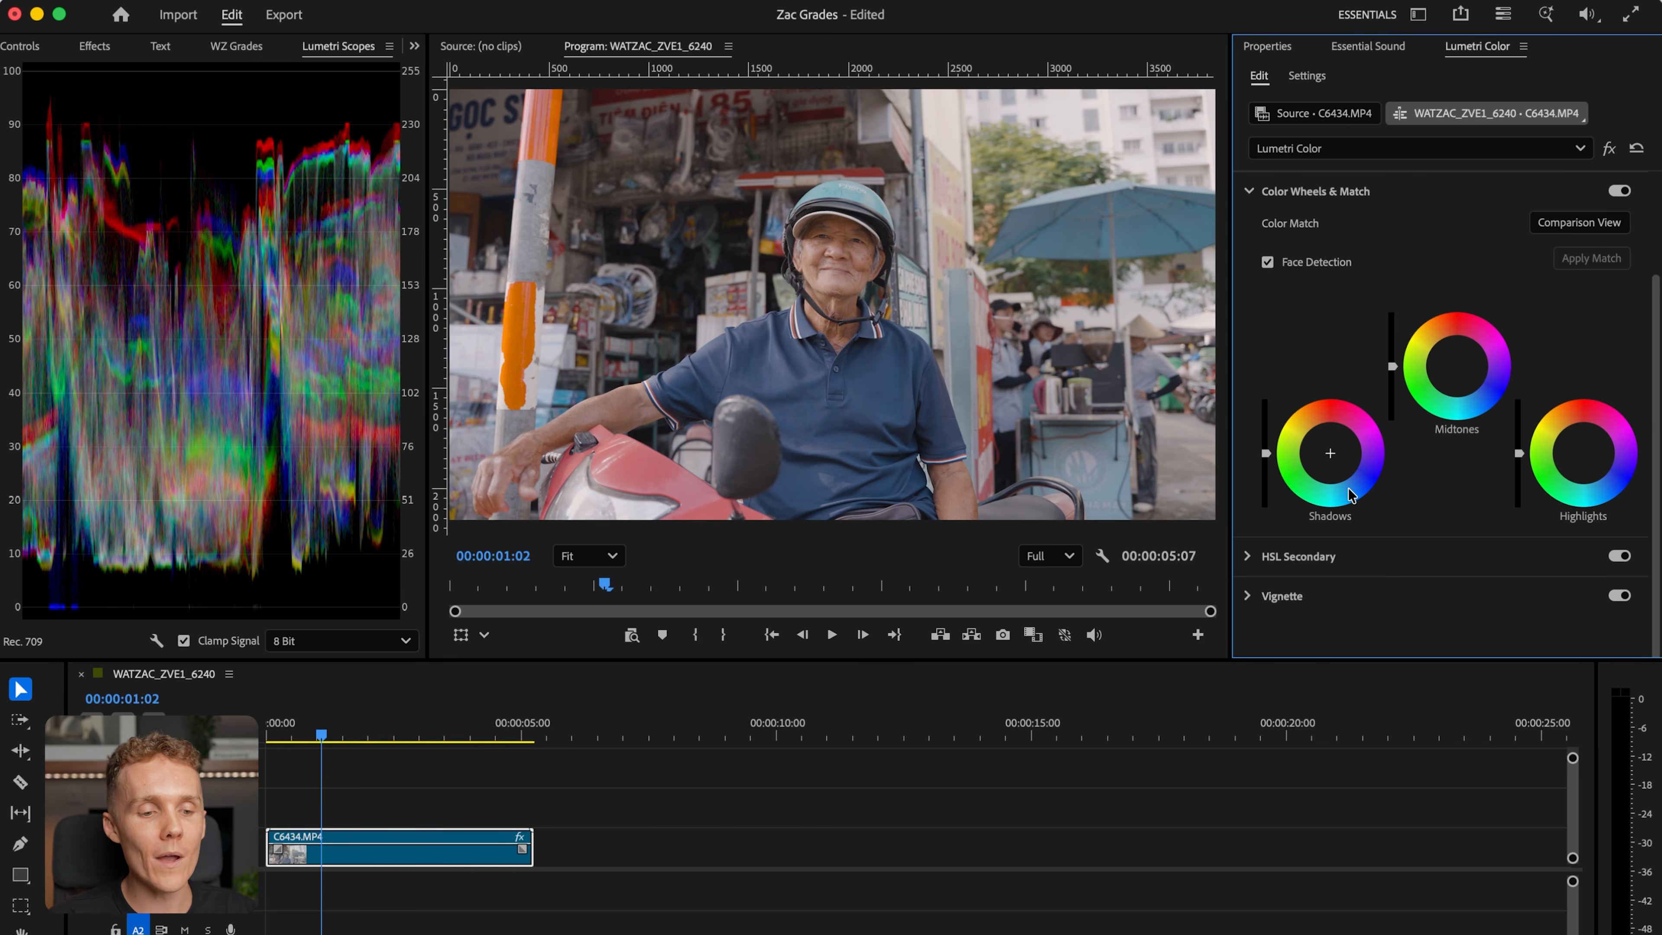
- Try tinting the shadows strongly towards cyan and the highlights slightly towards red, and reset the wheels to neutral
drag(1330, 453, 1331, 462)
drag(1582, 453, 1582, 450)
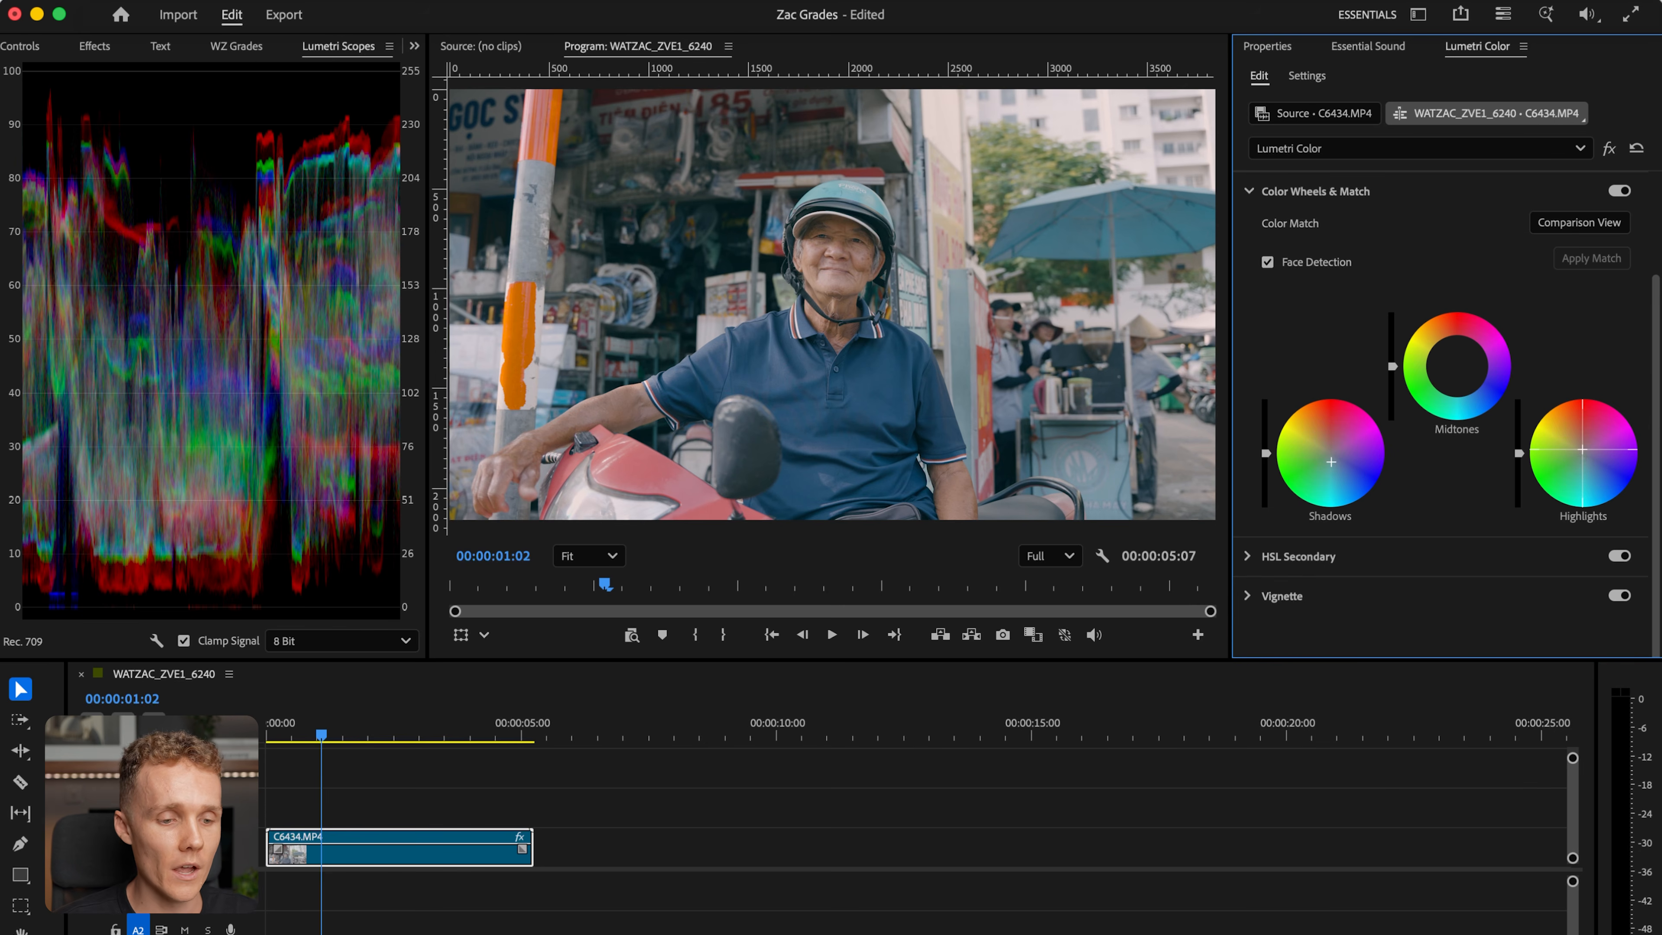
double_click(1332, 468)
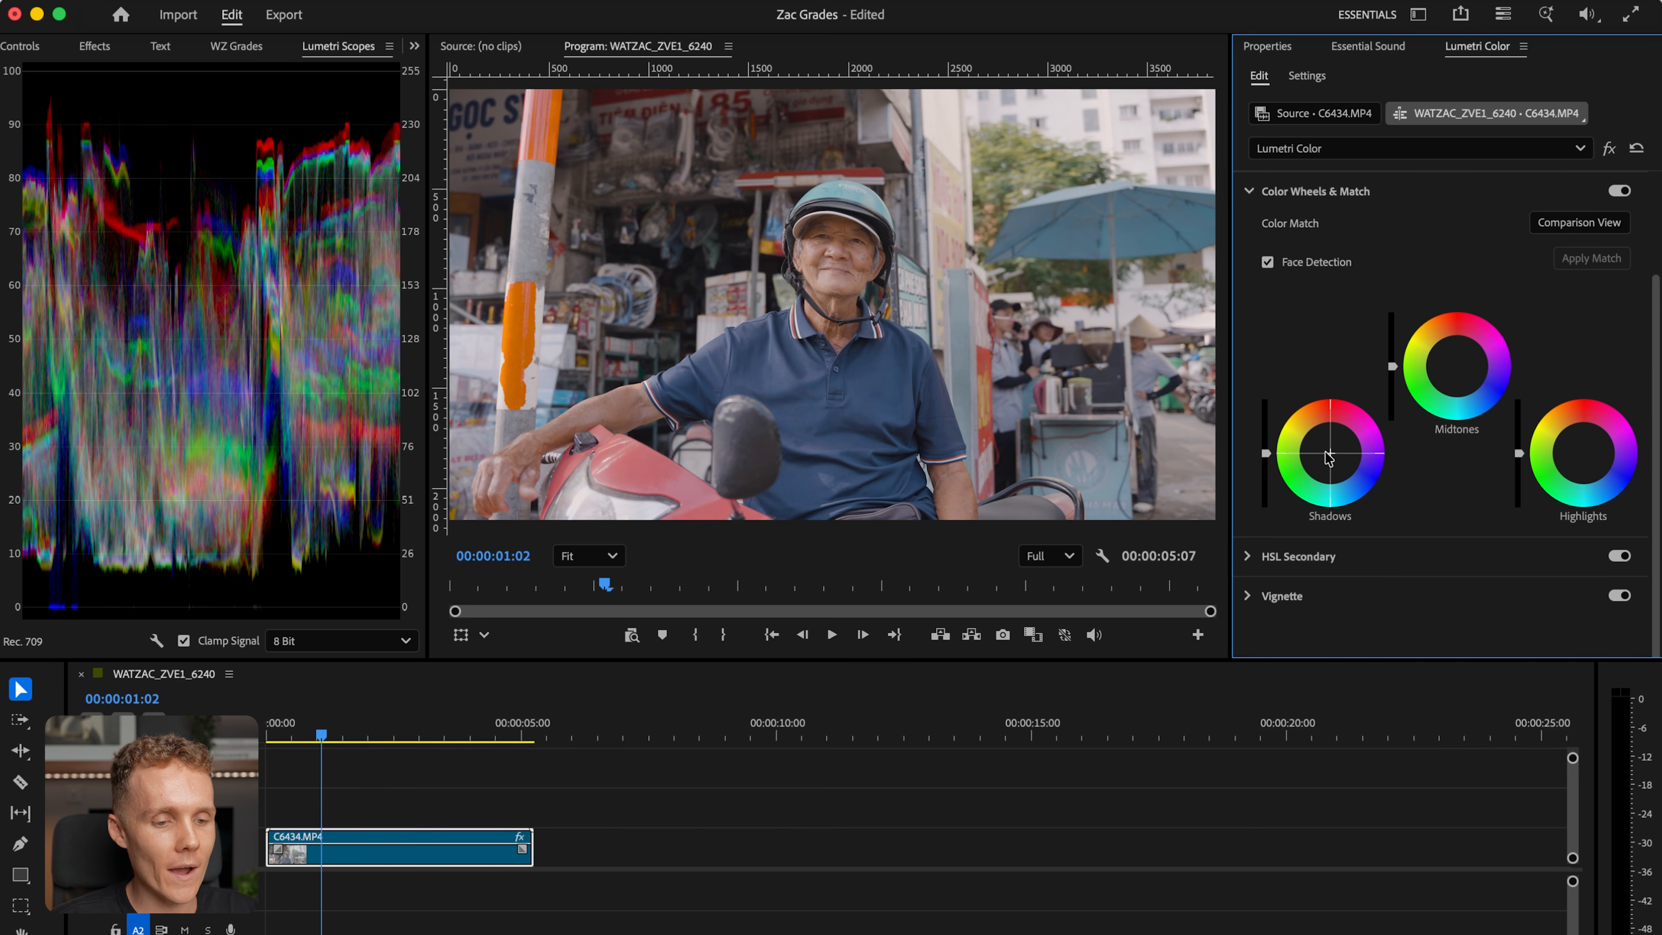
- Tint the shadows very slightly towards cyan and collapse the Color Wheels & Match section
drag(1331, 454, 1330, 456)
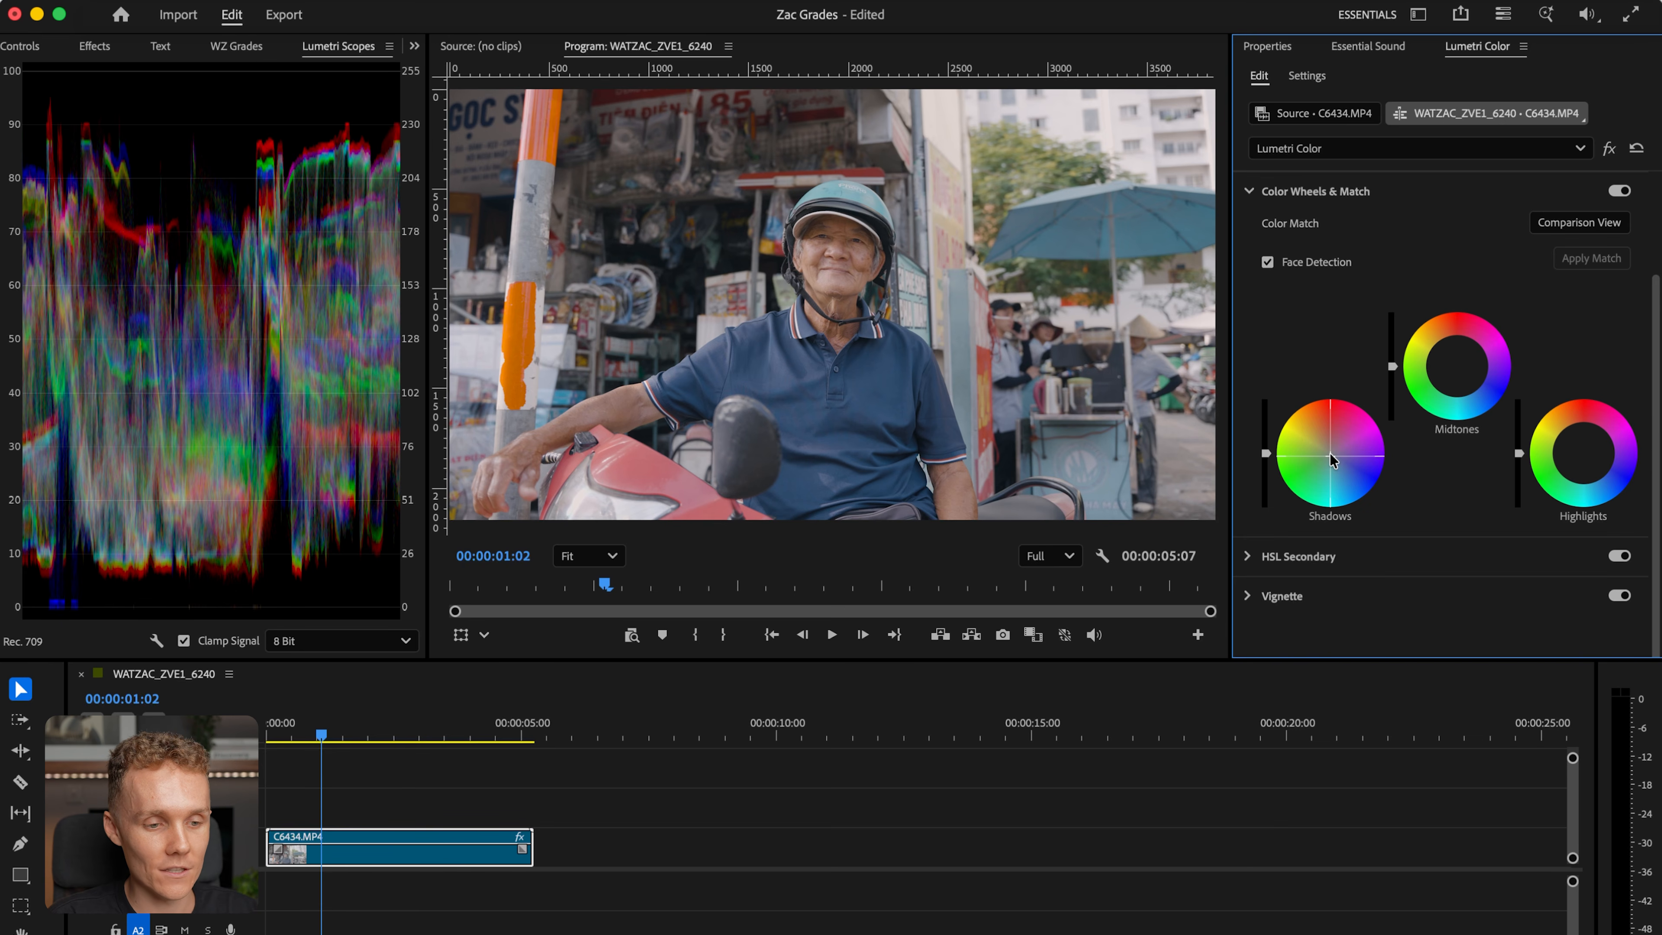
click(1374, 191)
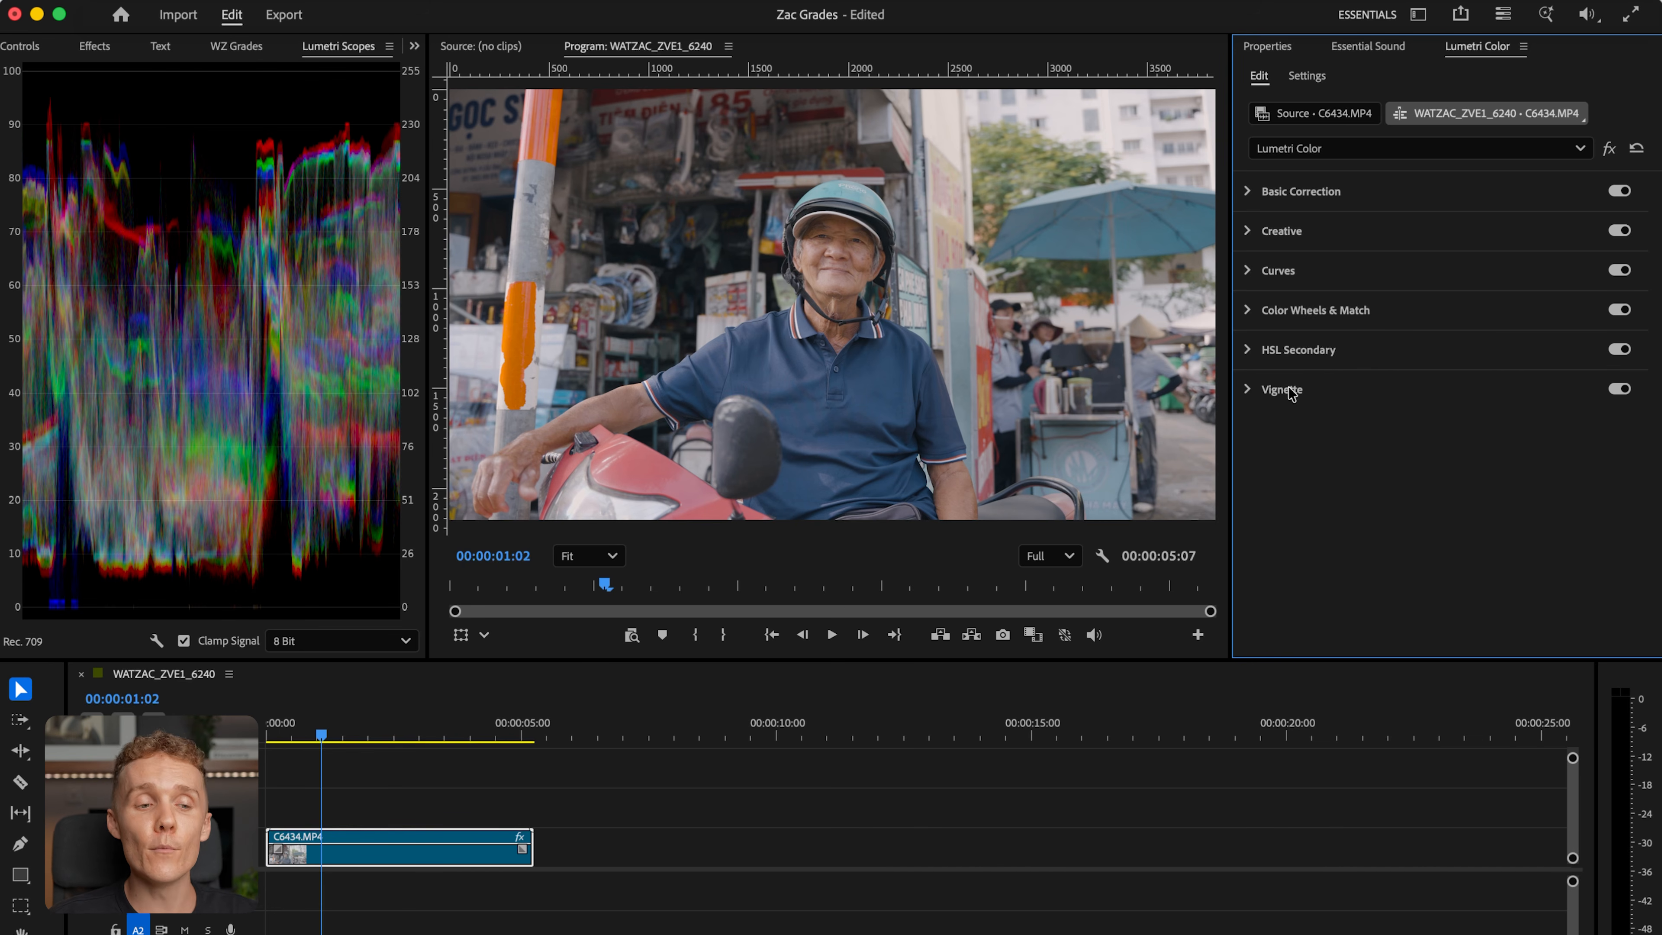
- Expand HSL Secondary, sample the pale wall strip beside the shop as the key, and inspect the Color/Gray mask zoomed in and fitted
click(1292, 350)
scroll(1280, 522, down, 2)
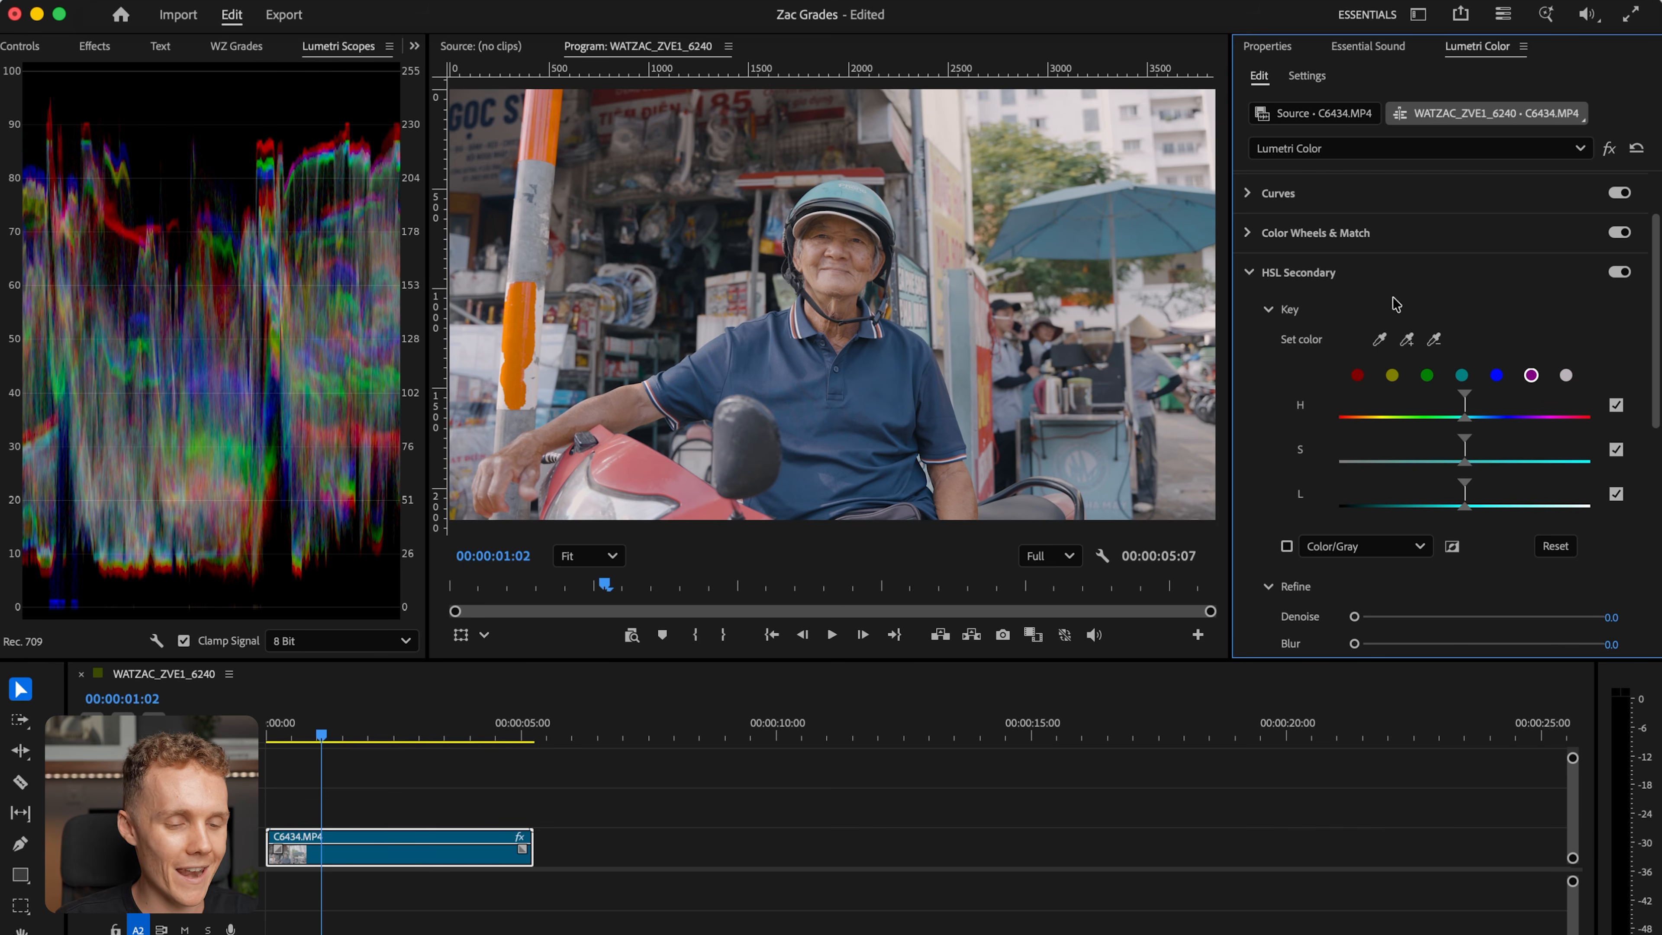
click(1405, 346)
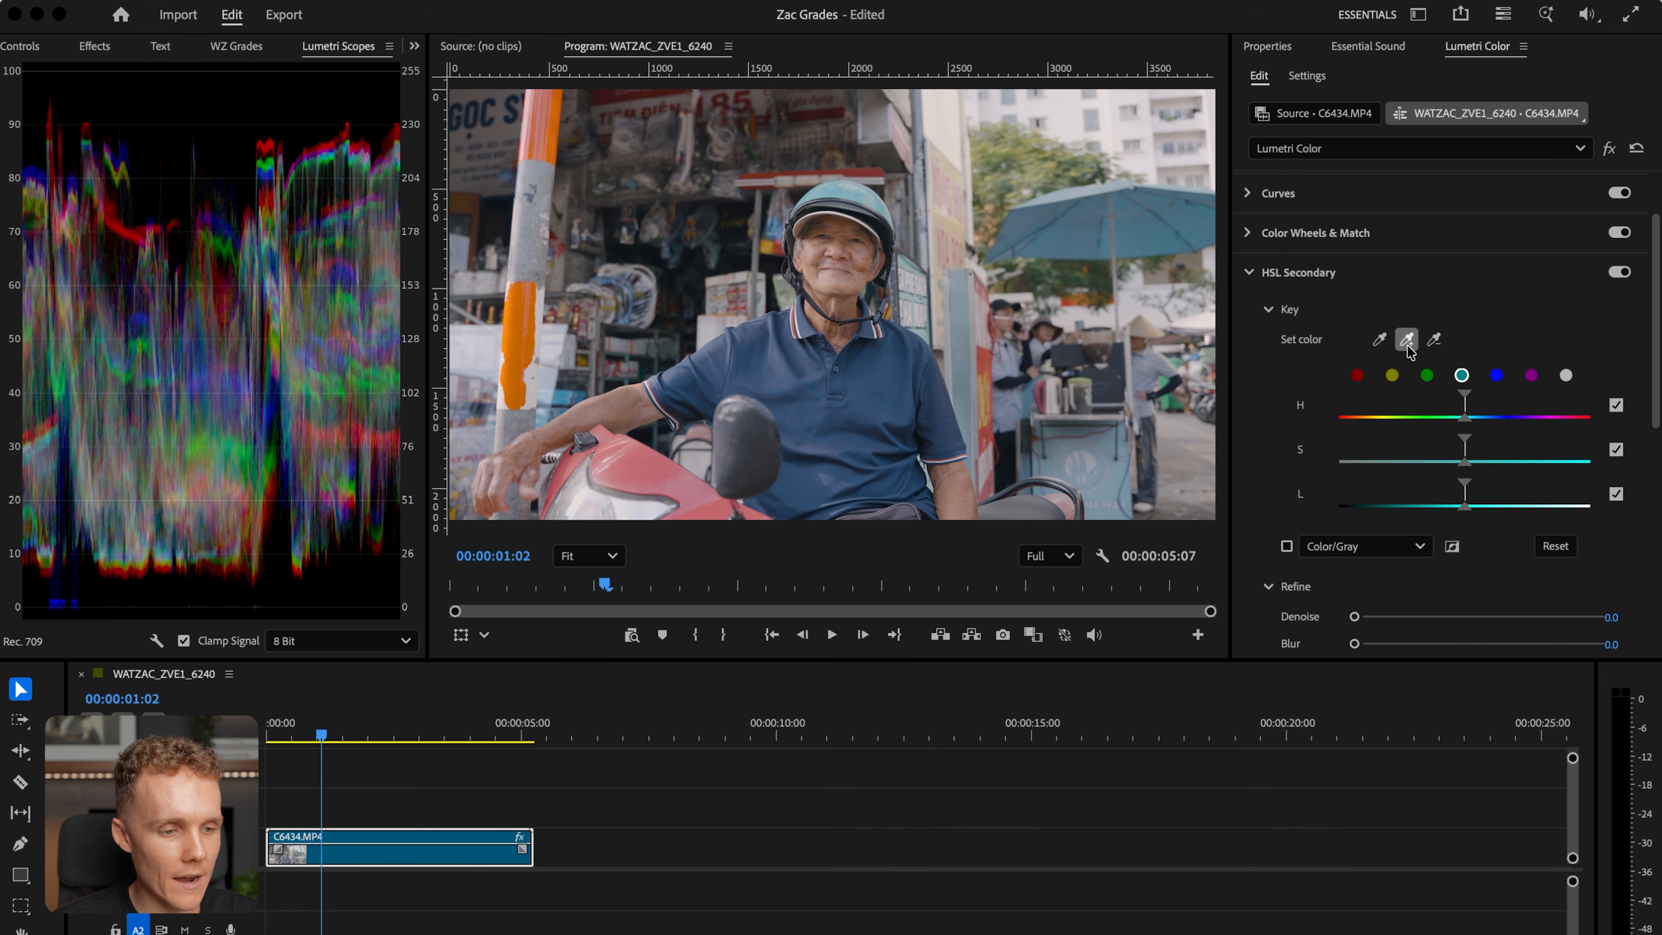
click(951, 135)
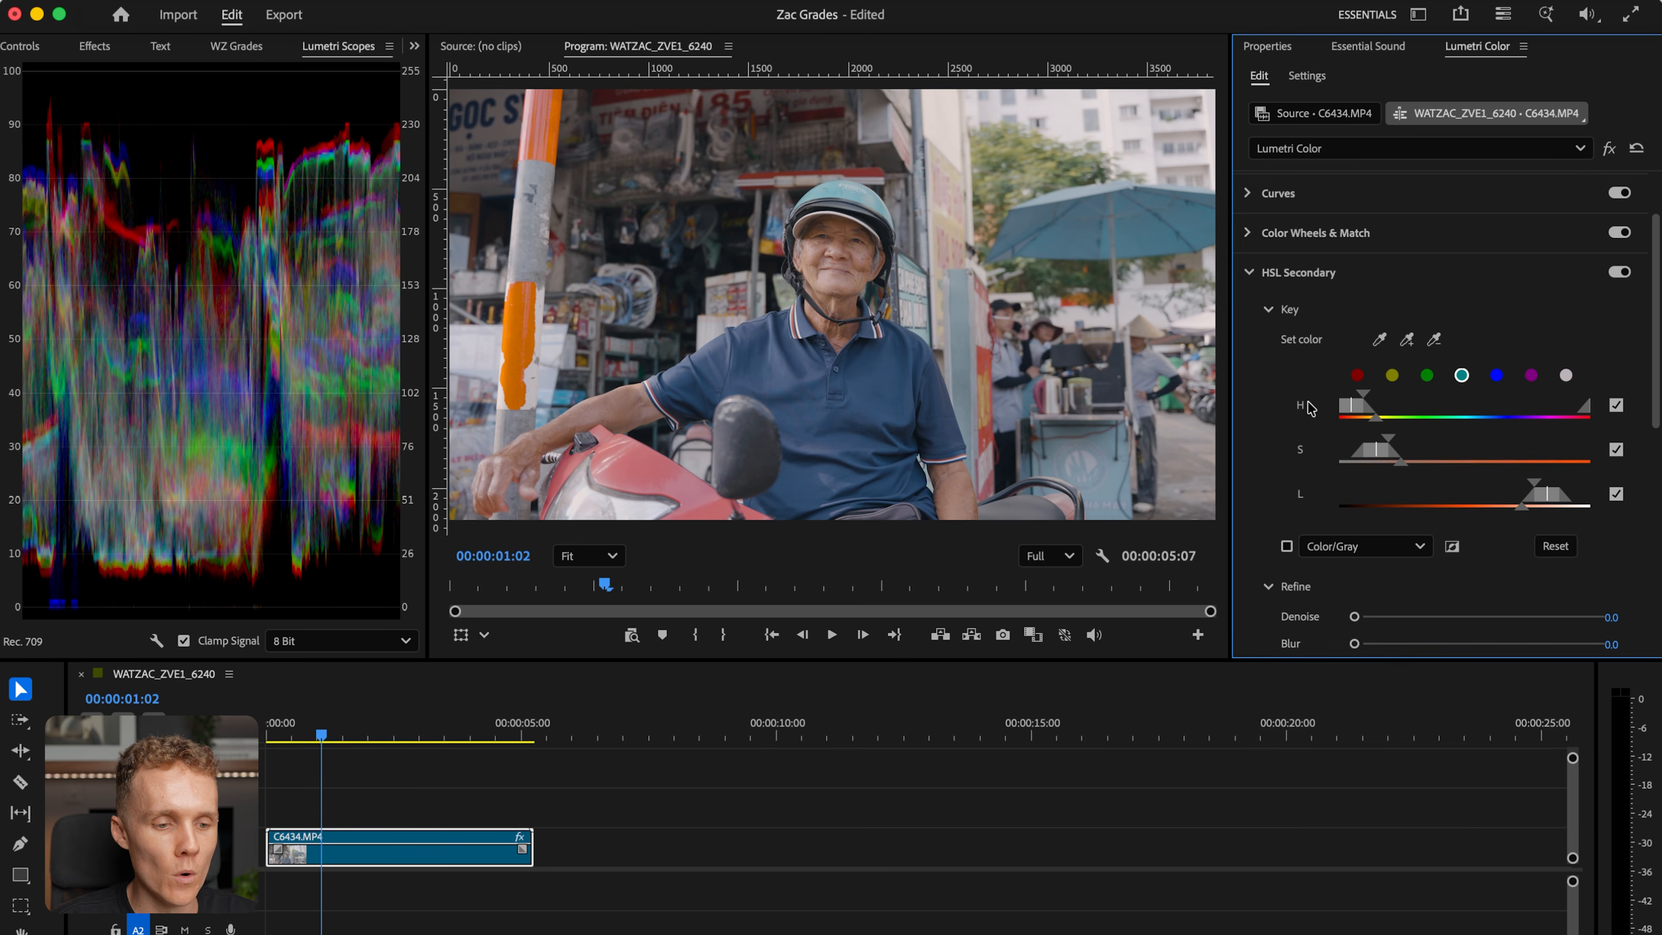
click(1285, 546)
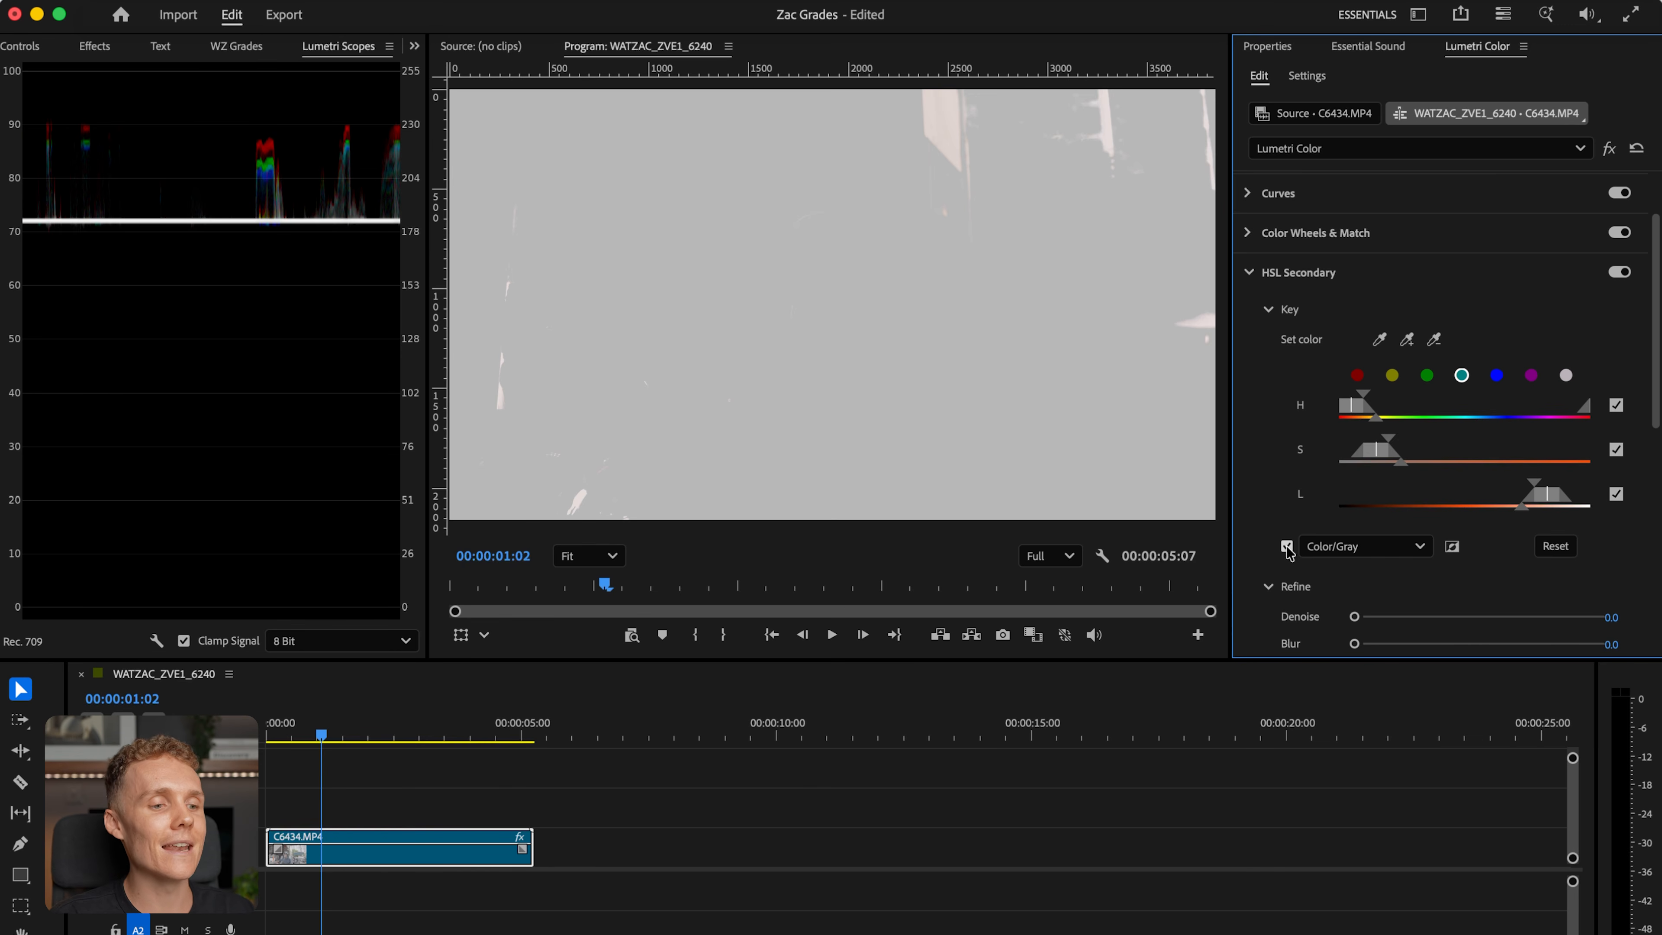
scroll(952, 111, up, 5)
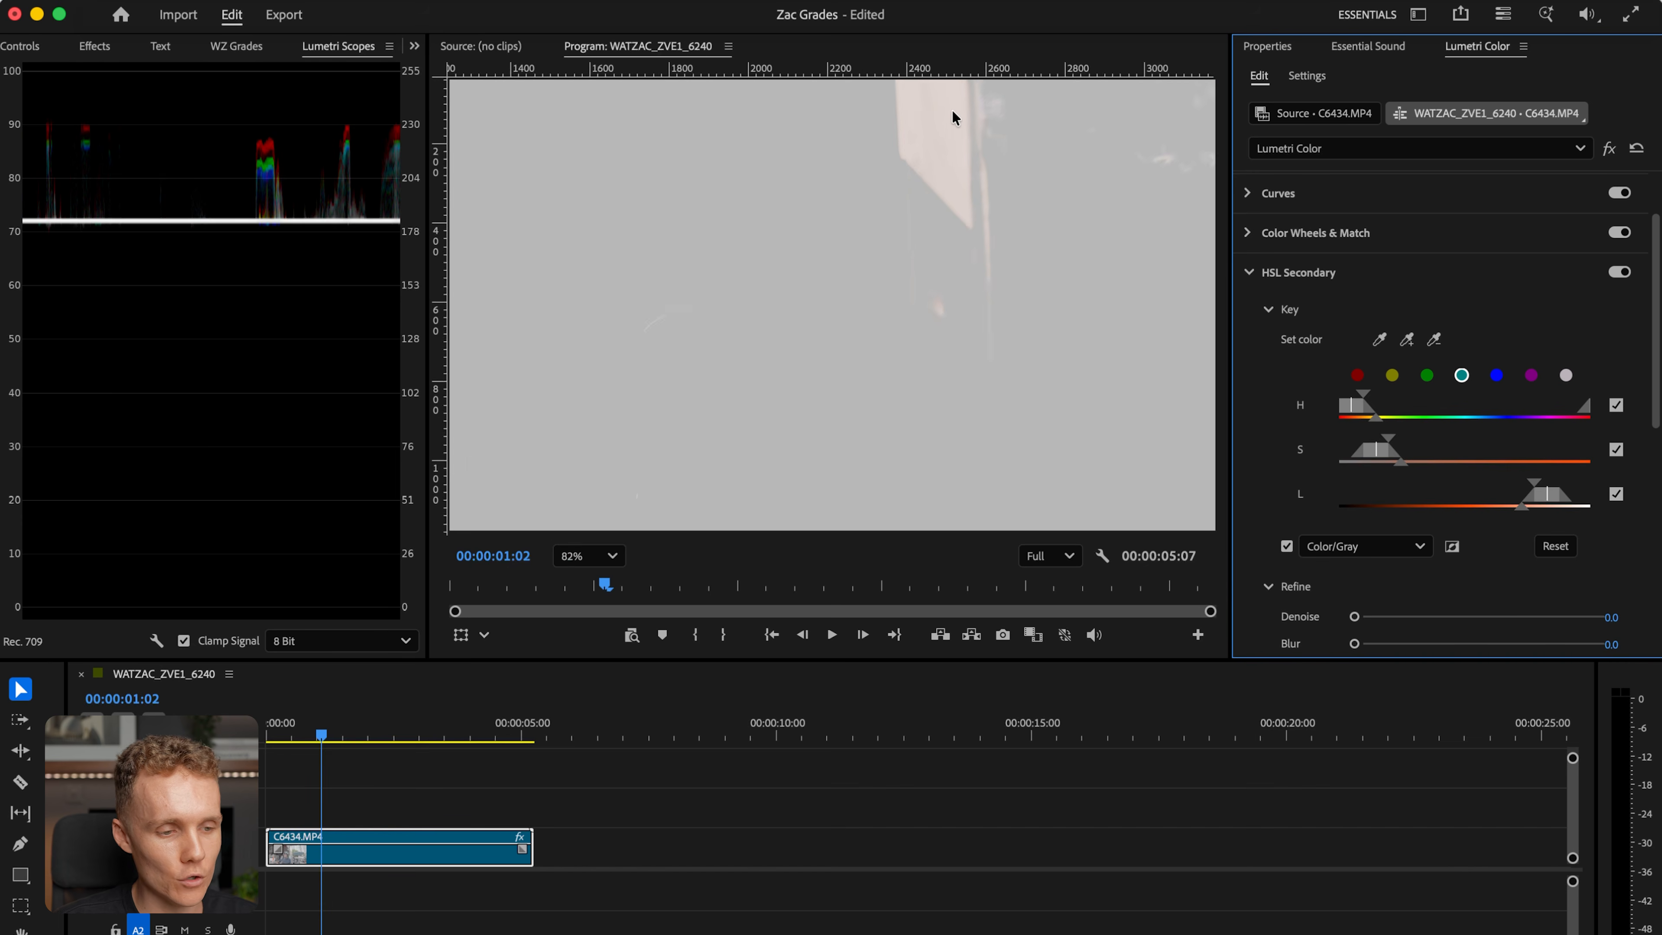
click(588, 555)
click(589, 584)
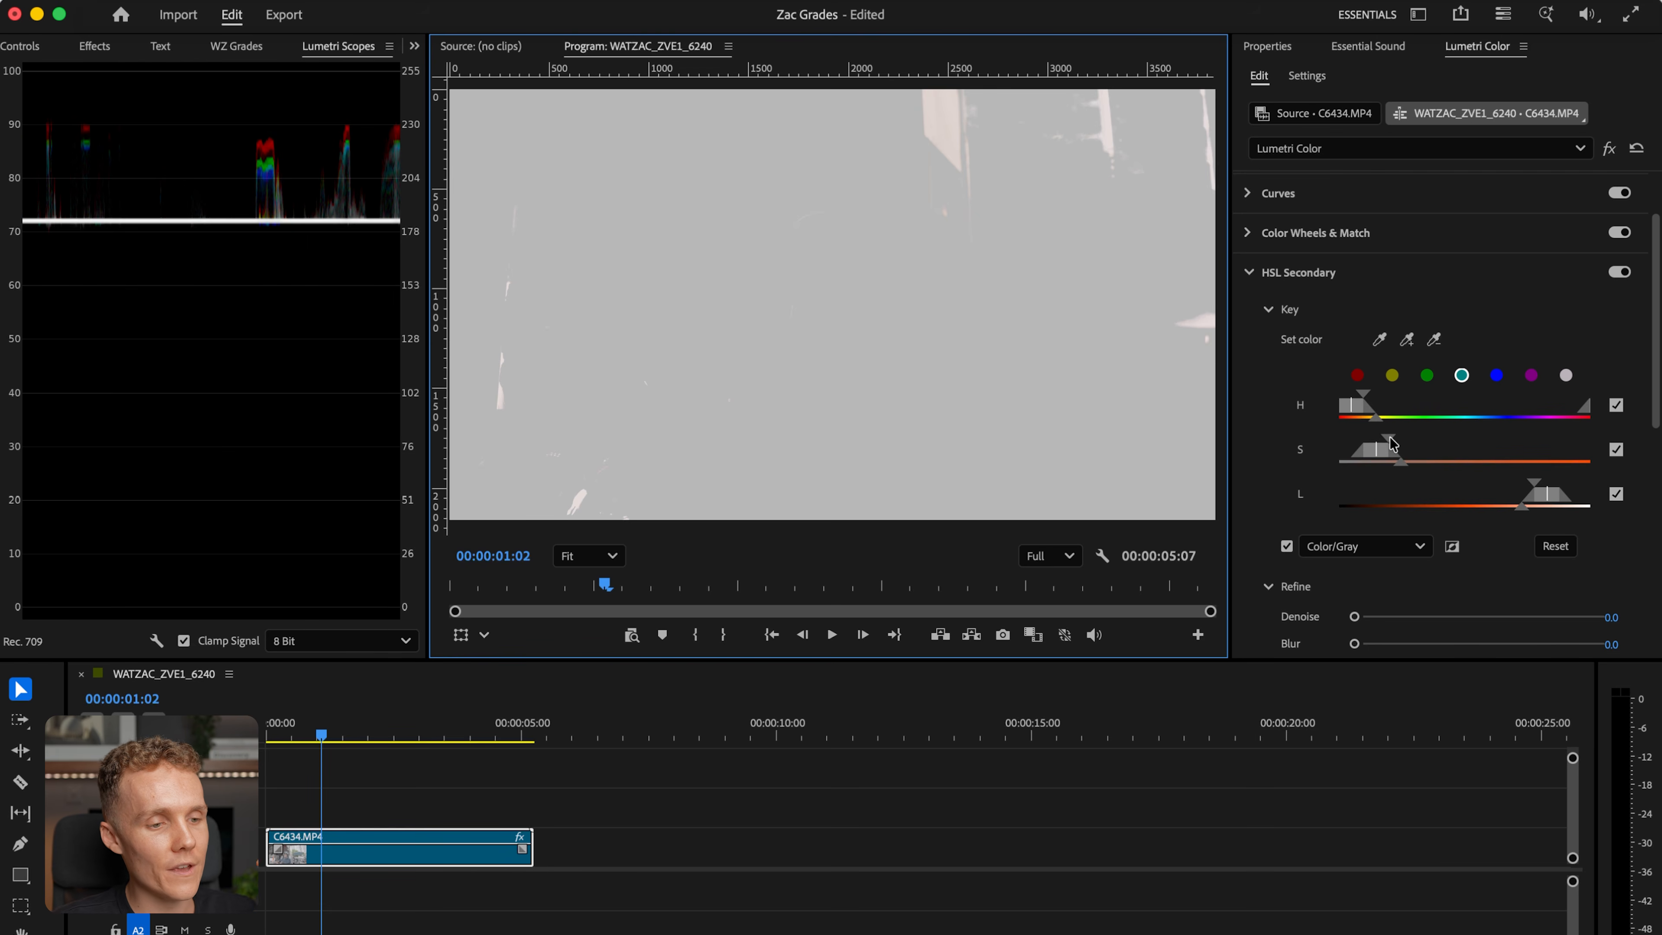
- Widen the key's hue and saturation ranges, extend its luminance range slightly darker, and turn off the Color/Gray mask
drag(1392, 443, 1433, 443)
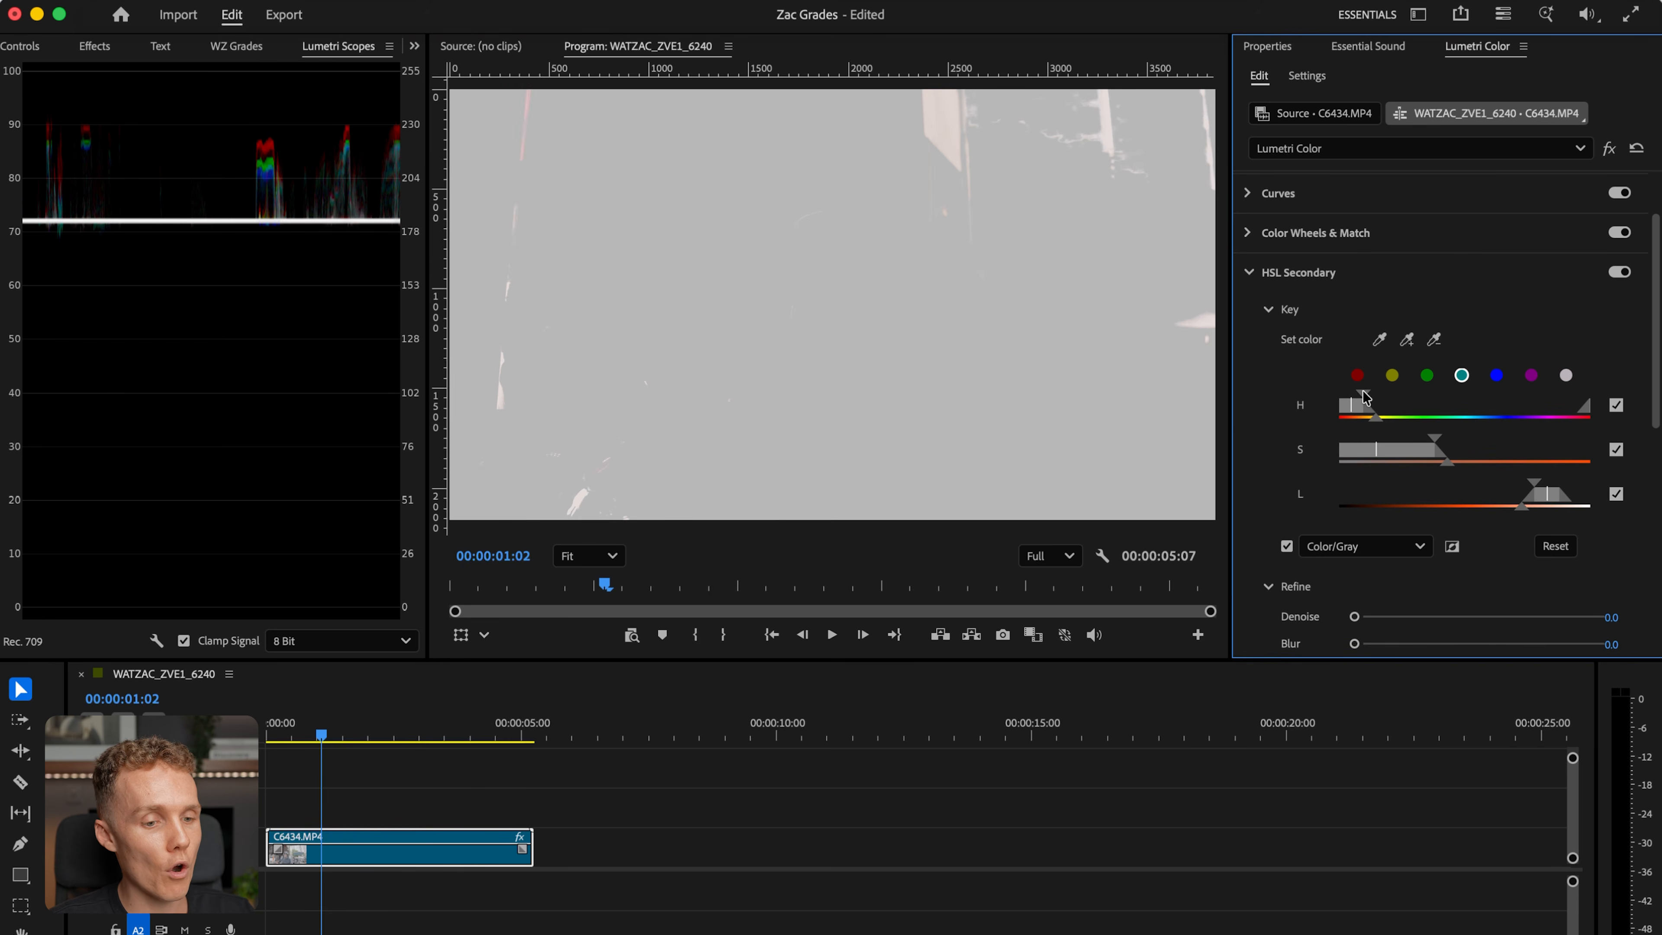
drag(1363, 395, 1517, 515)
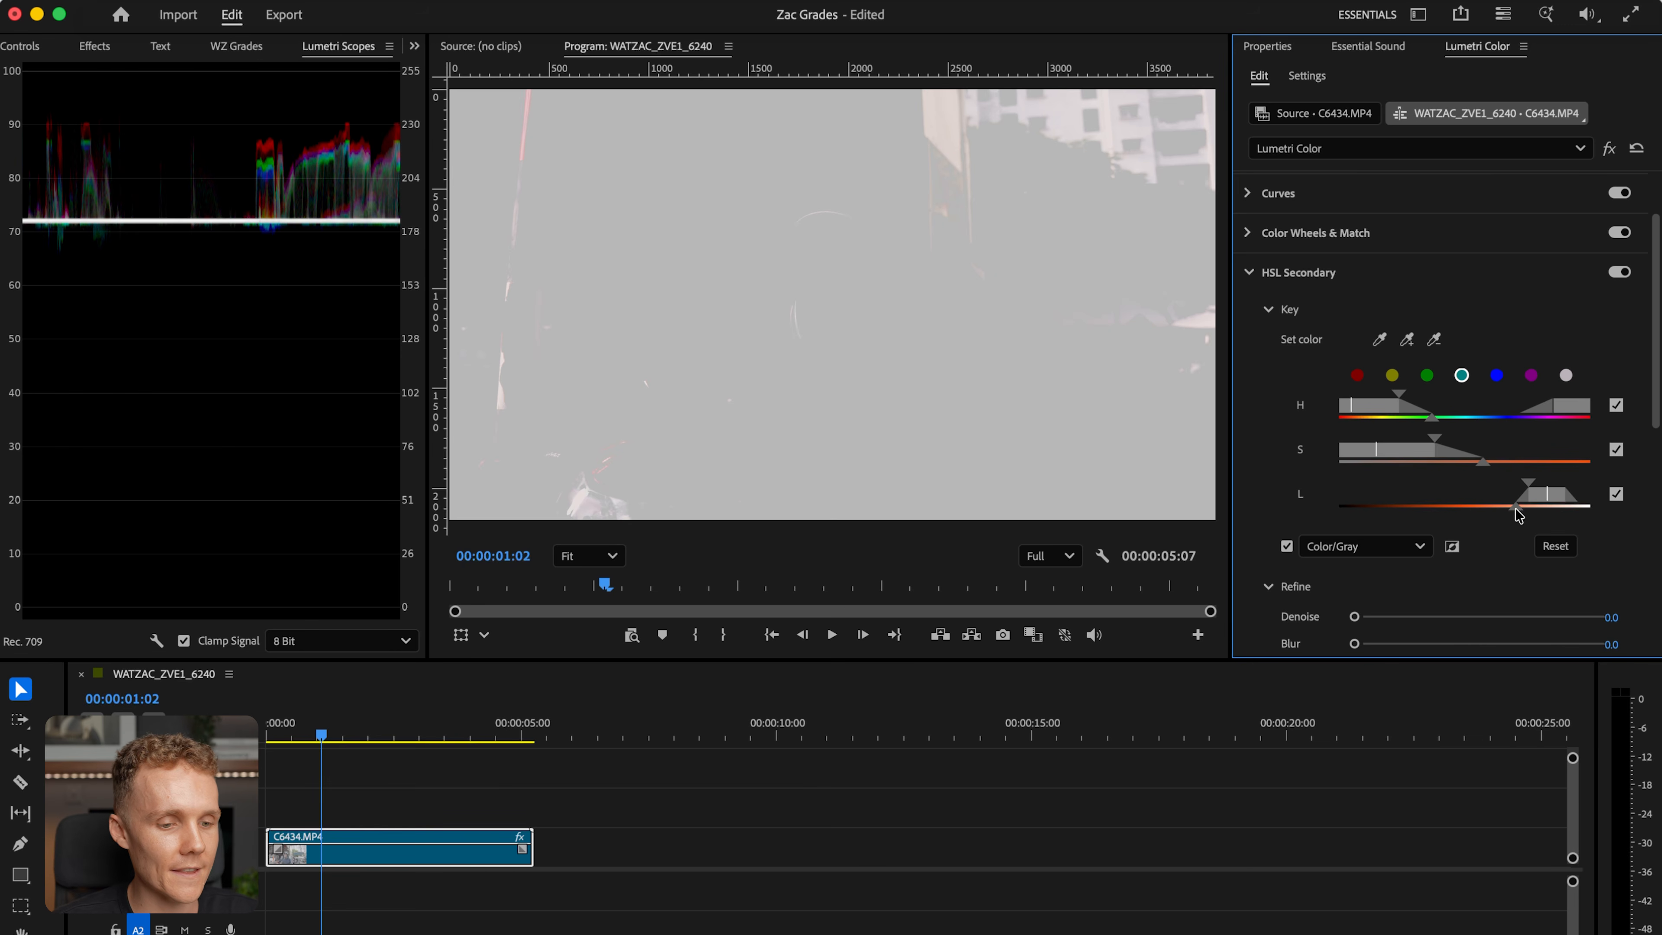
click(1286, 547)
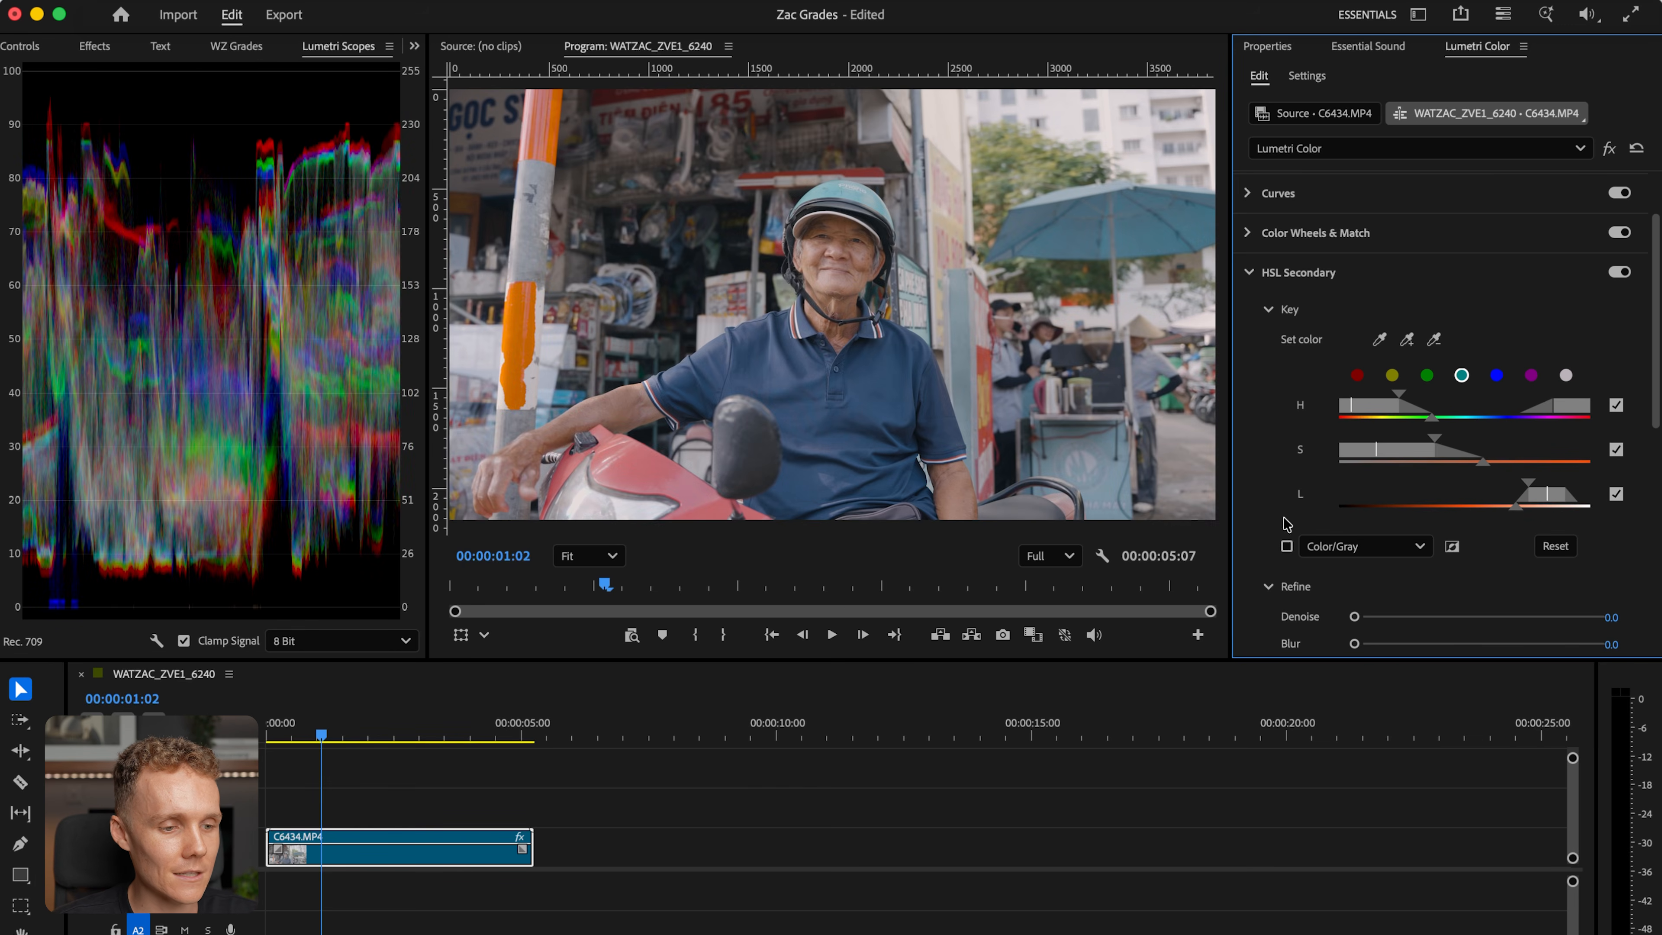
scroll(1273, 547, down, 5)
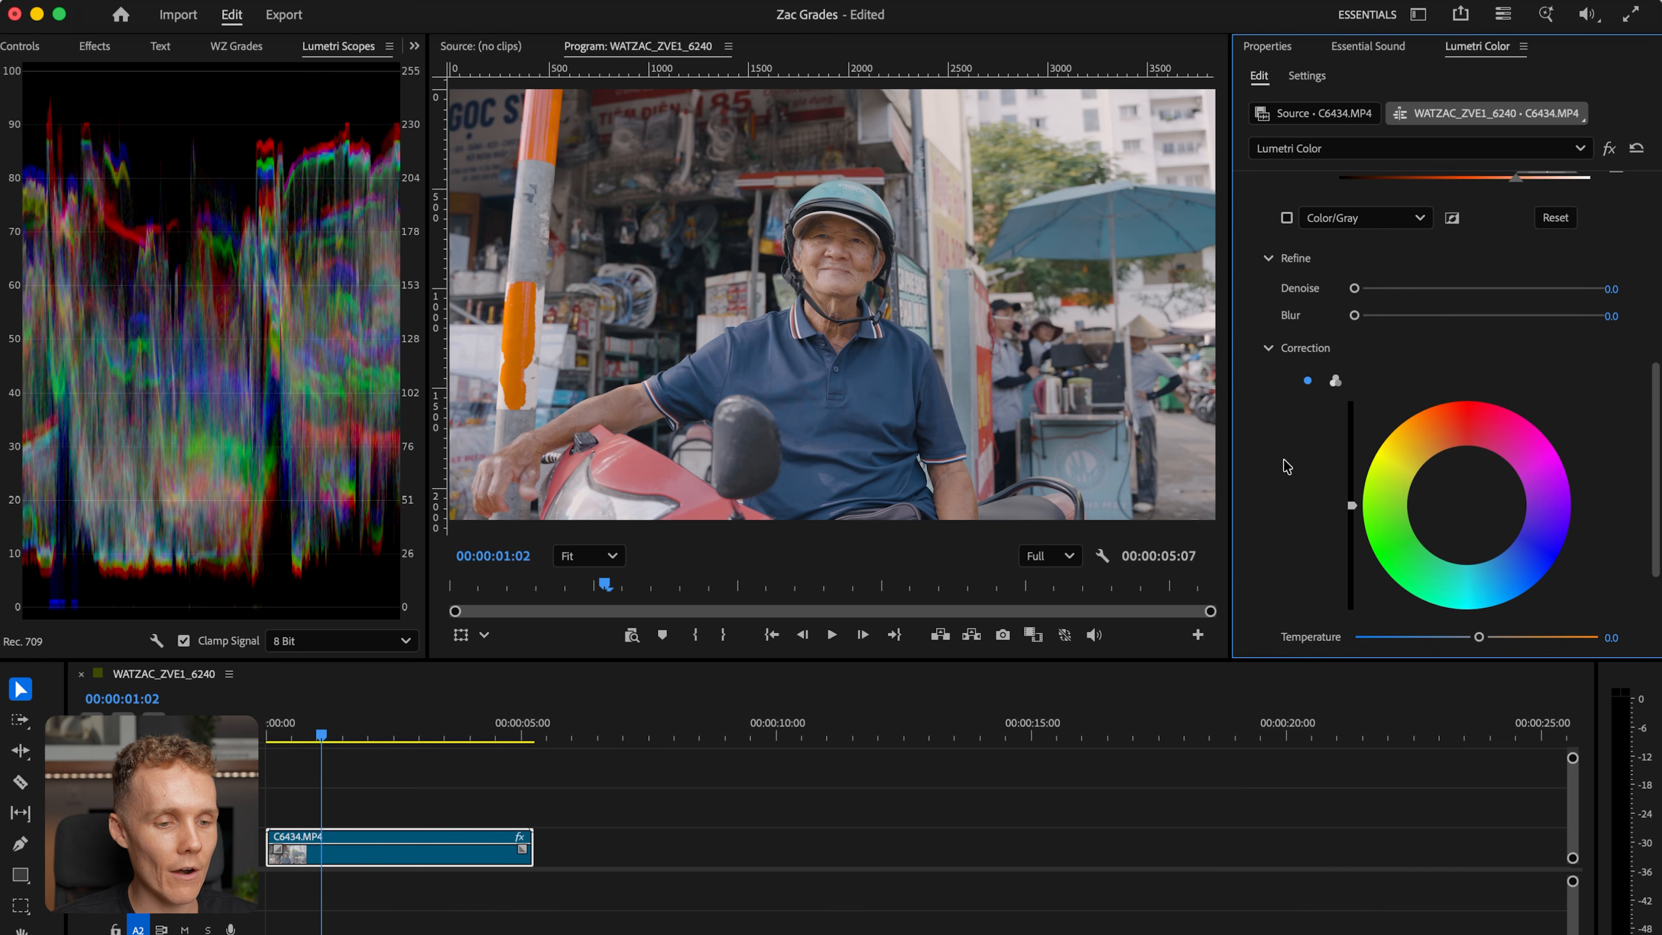
scroll(1276, 396, down, 1)
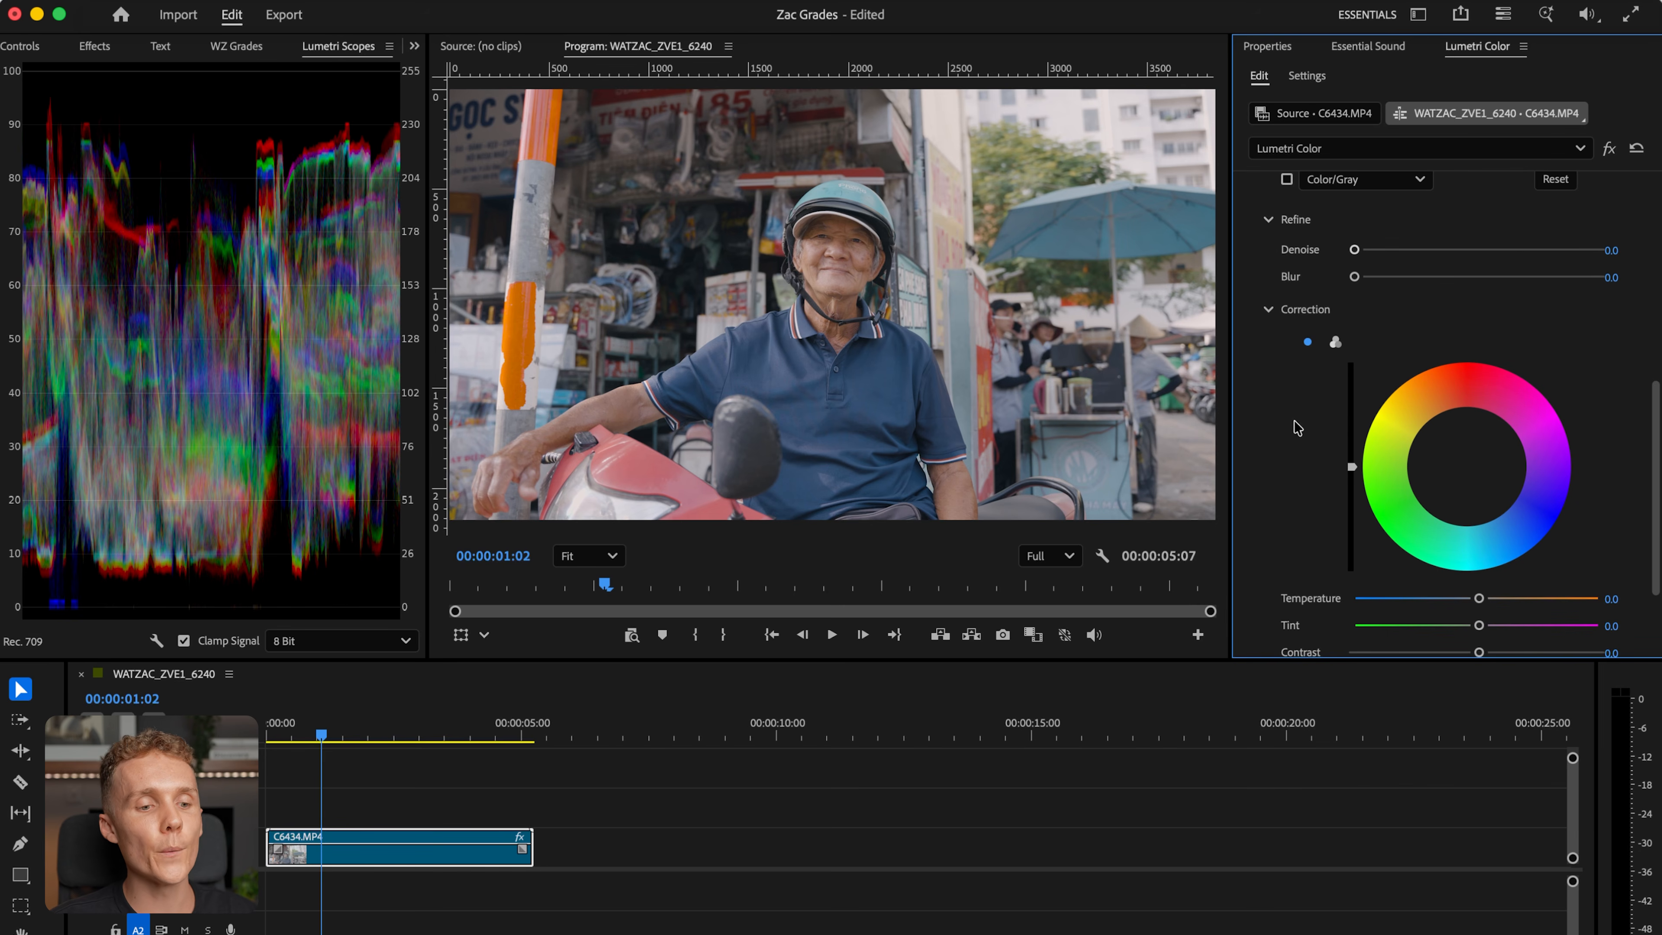
- Set the HSL Secondary refine blur to 8.9 to soften the edges of the key
drag(1355, 277, 1421, 282)
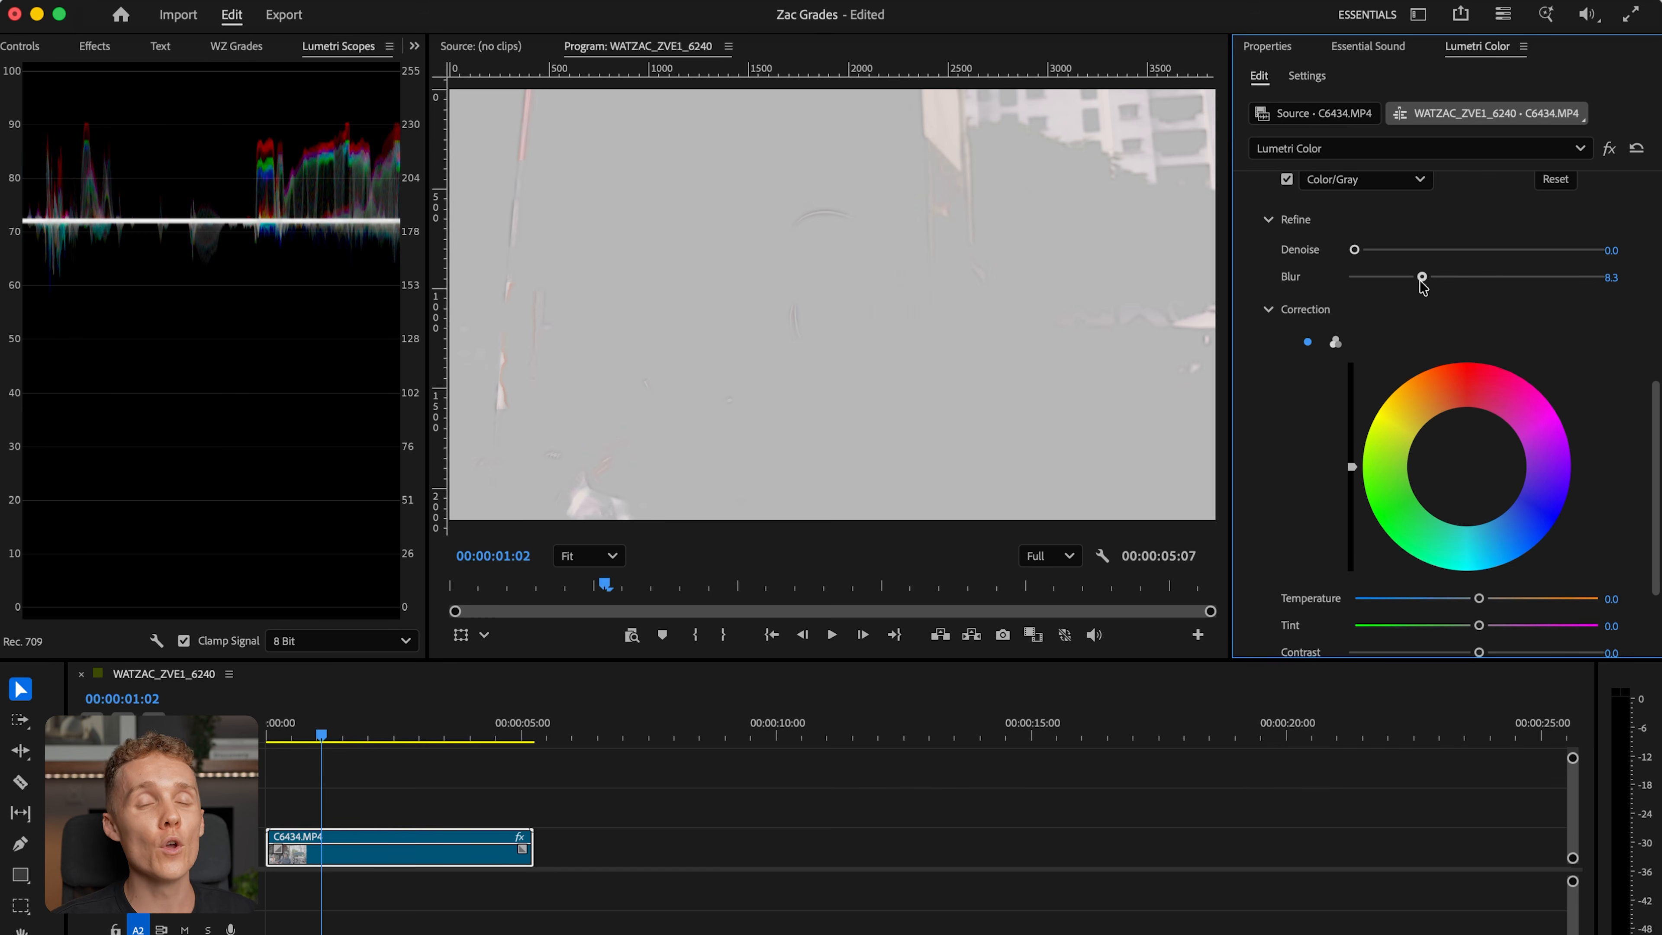
drag(1420, 282, 1421, 282)
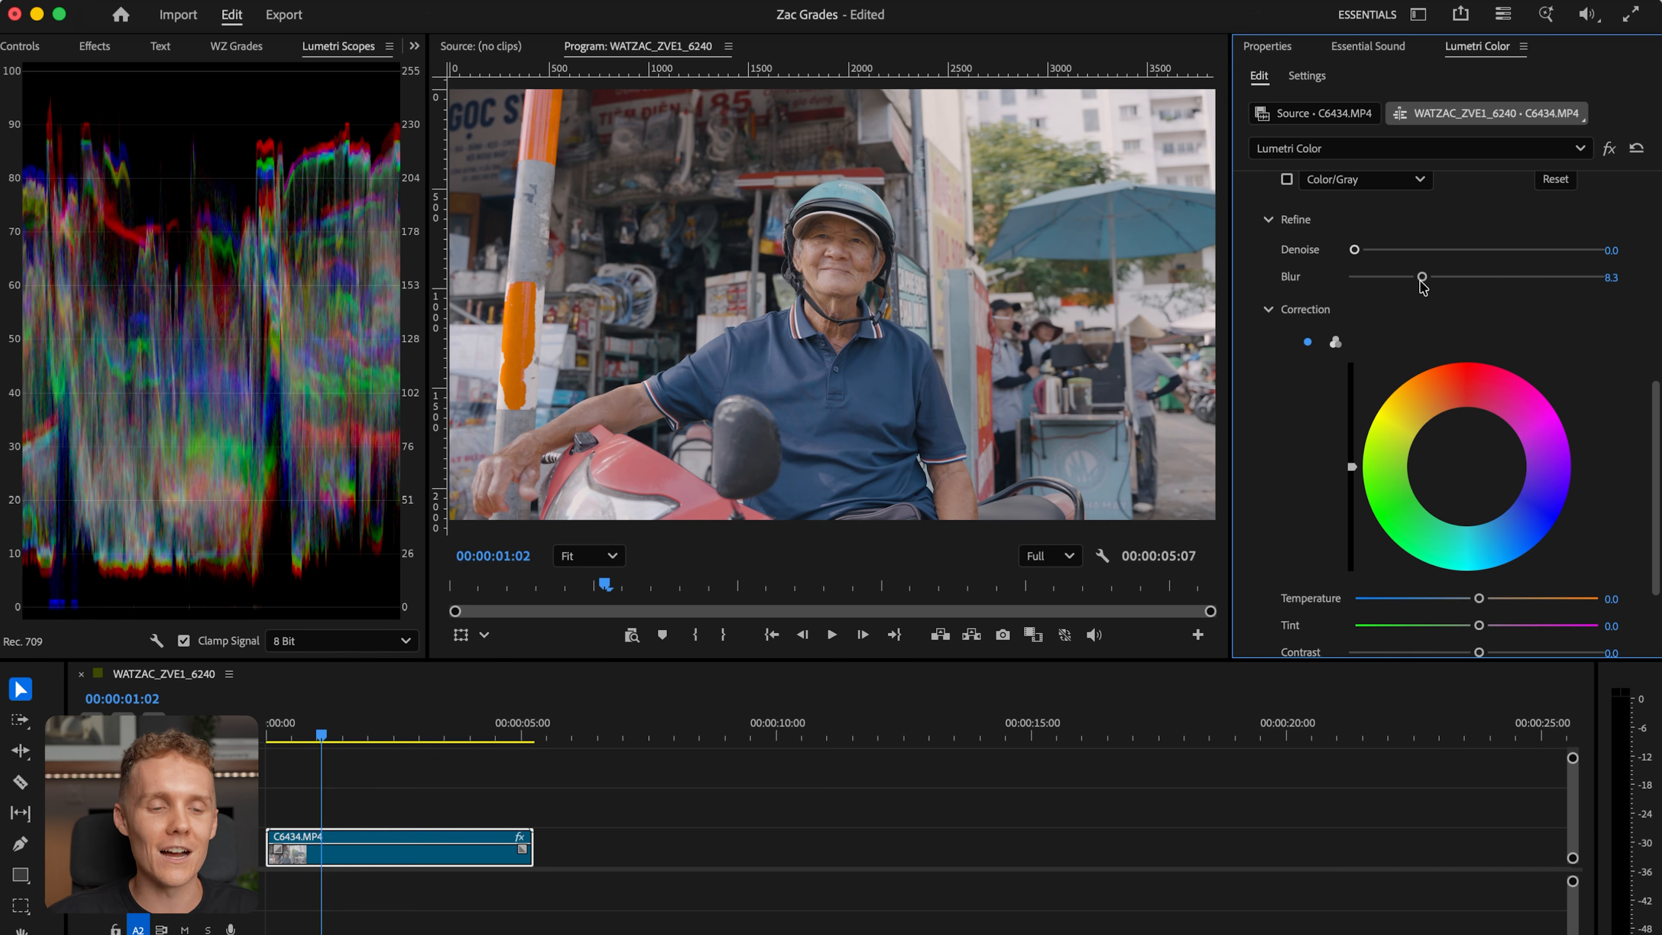
drag(1421, 277, 1425, 278)
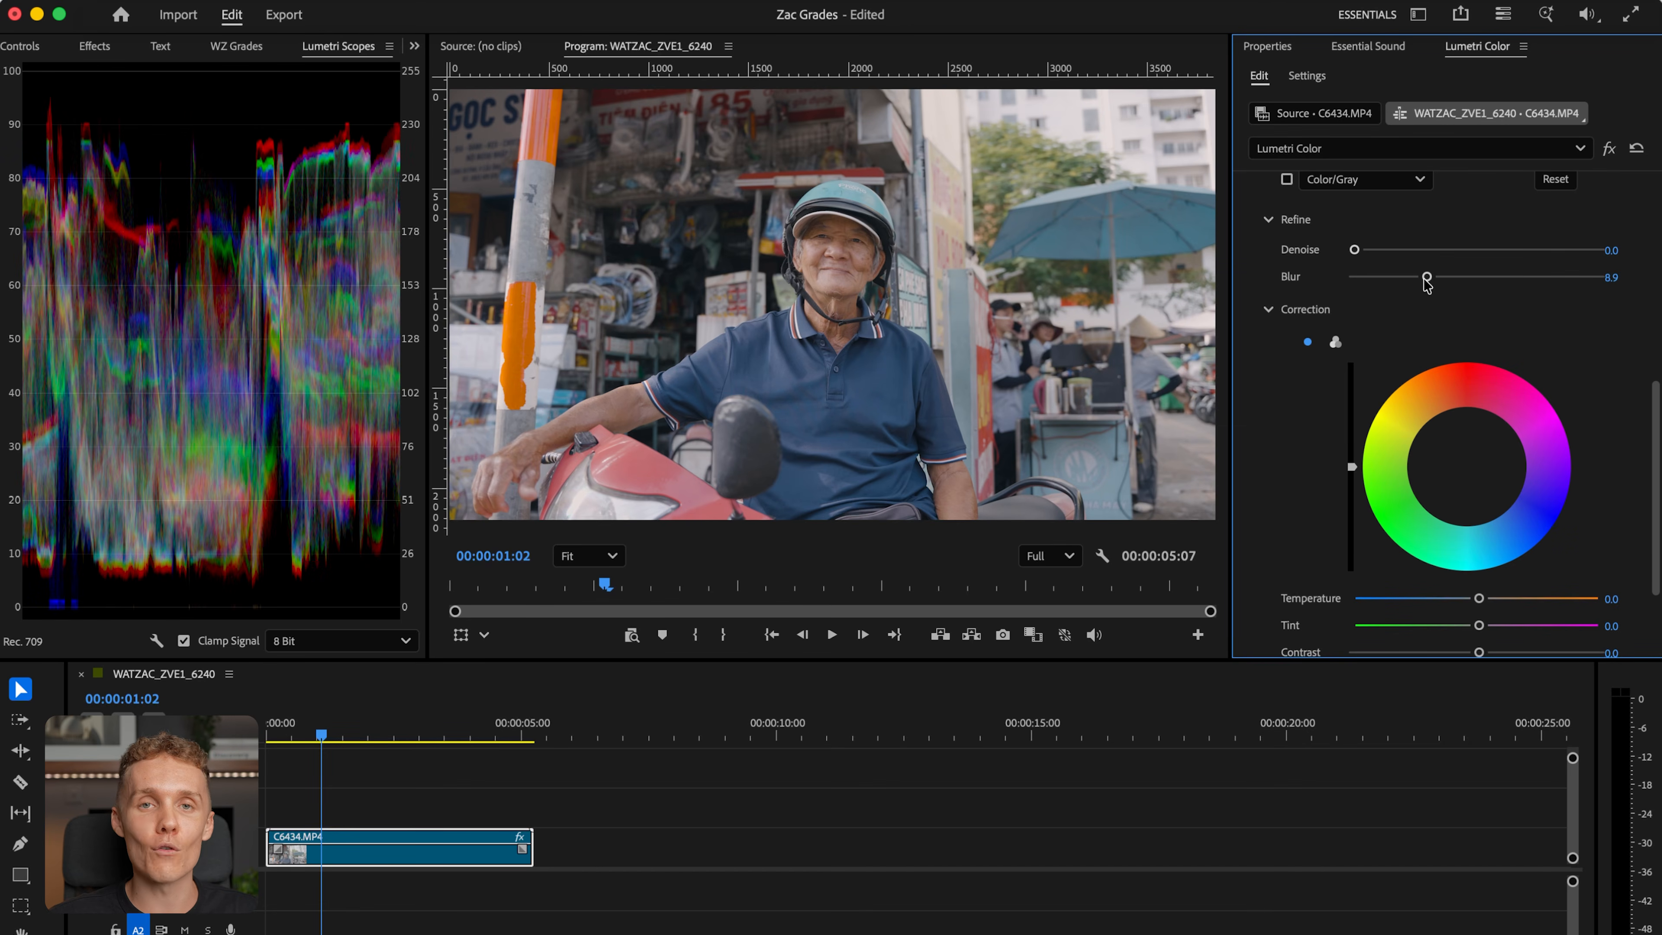
- Try a warmer temperature on the keyed area and reset it, then set saturation to 34.8, sharpen to -17.0 and contrast to -28.9
scroll(1292, 485, down, 4)
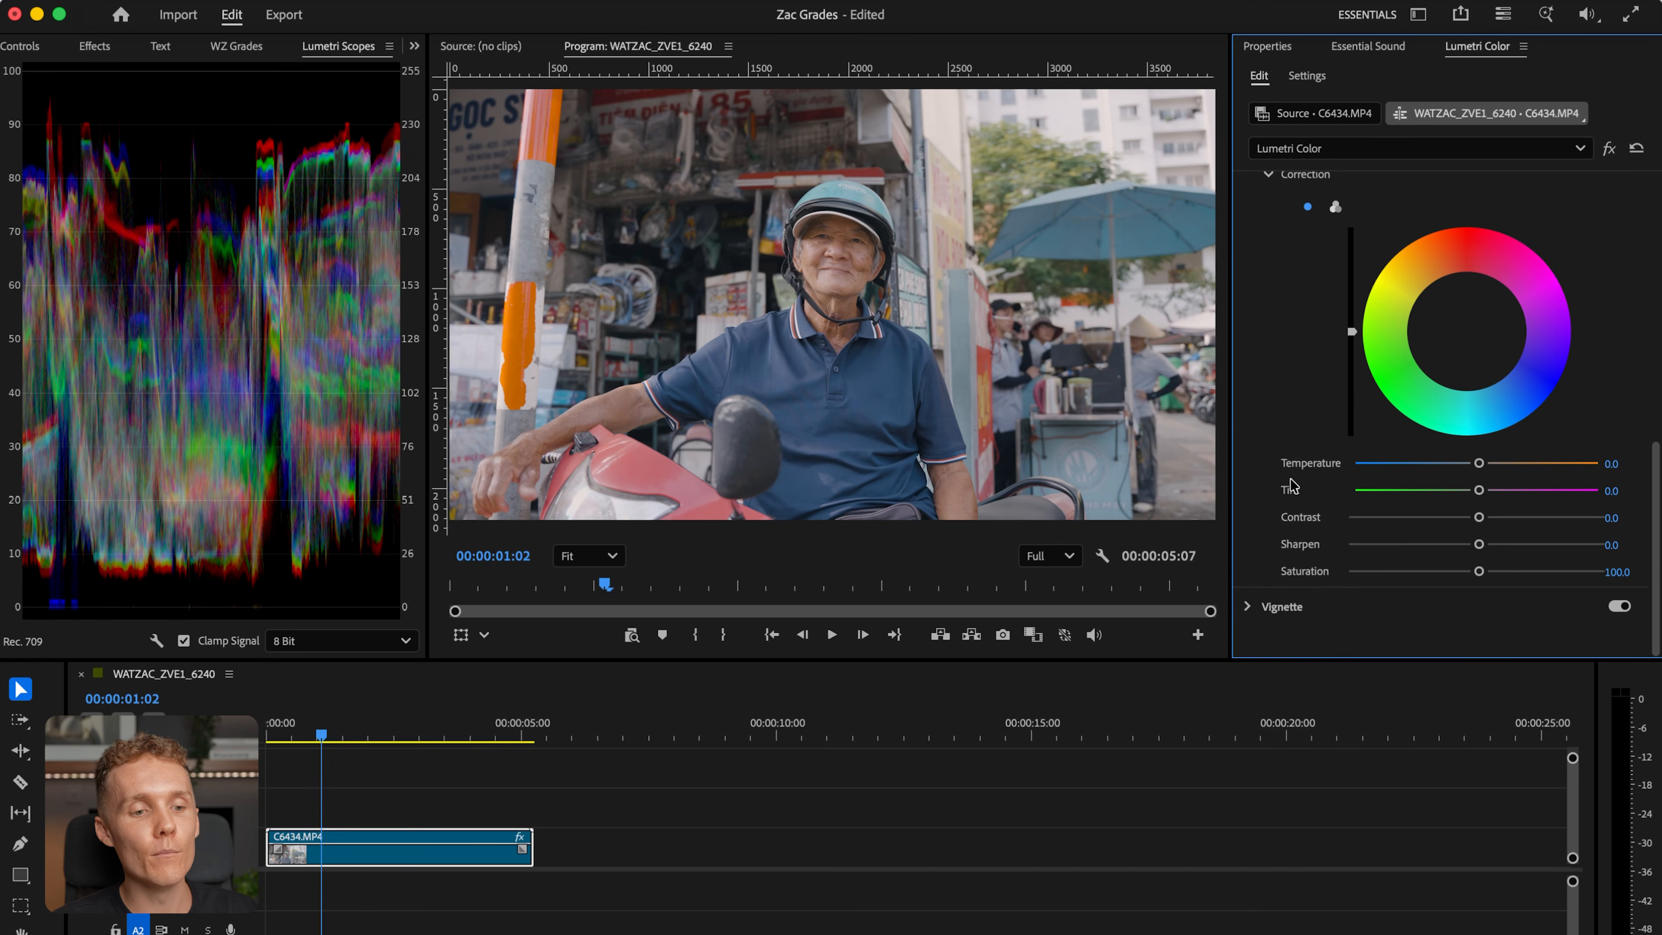
scroll(1290, 486, up, 1)
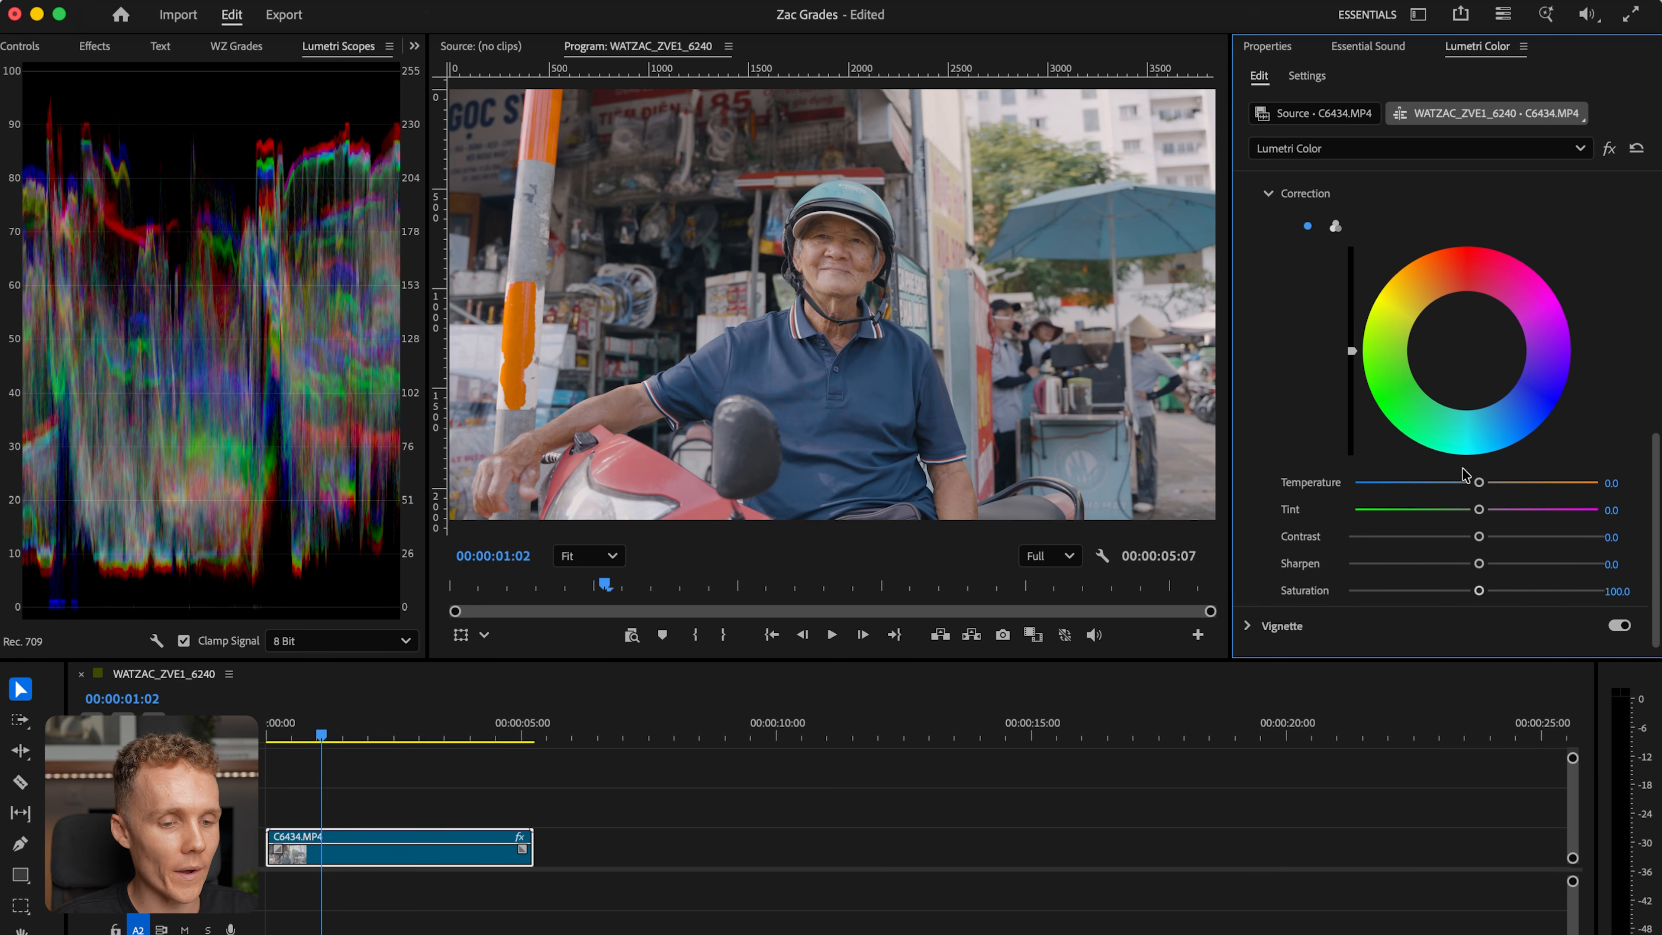
drag(1478, 483, 1525, 492)
double_click(1524, 484)
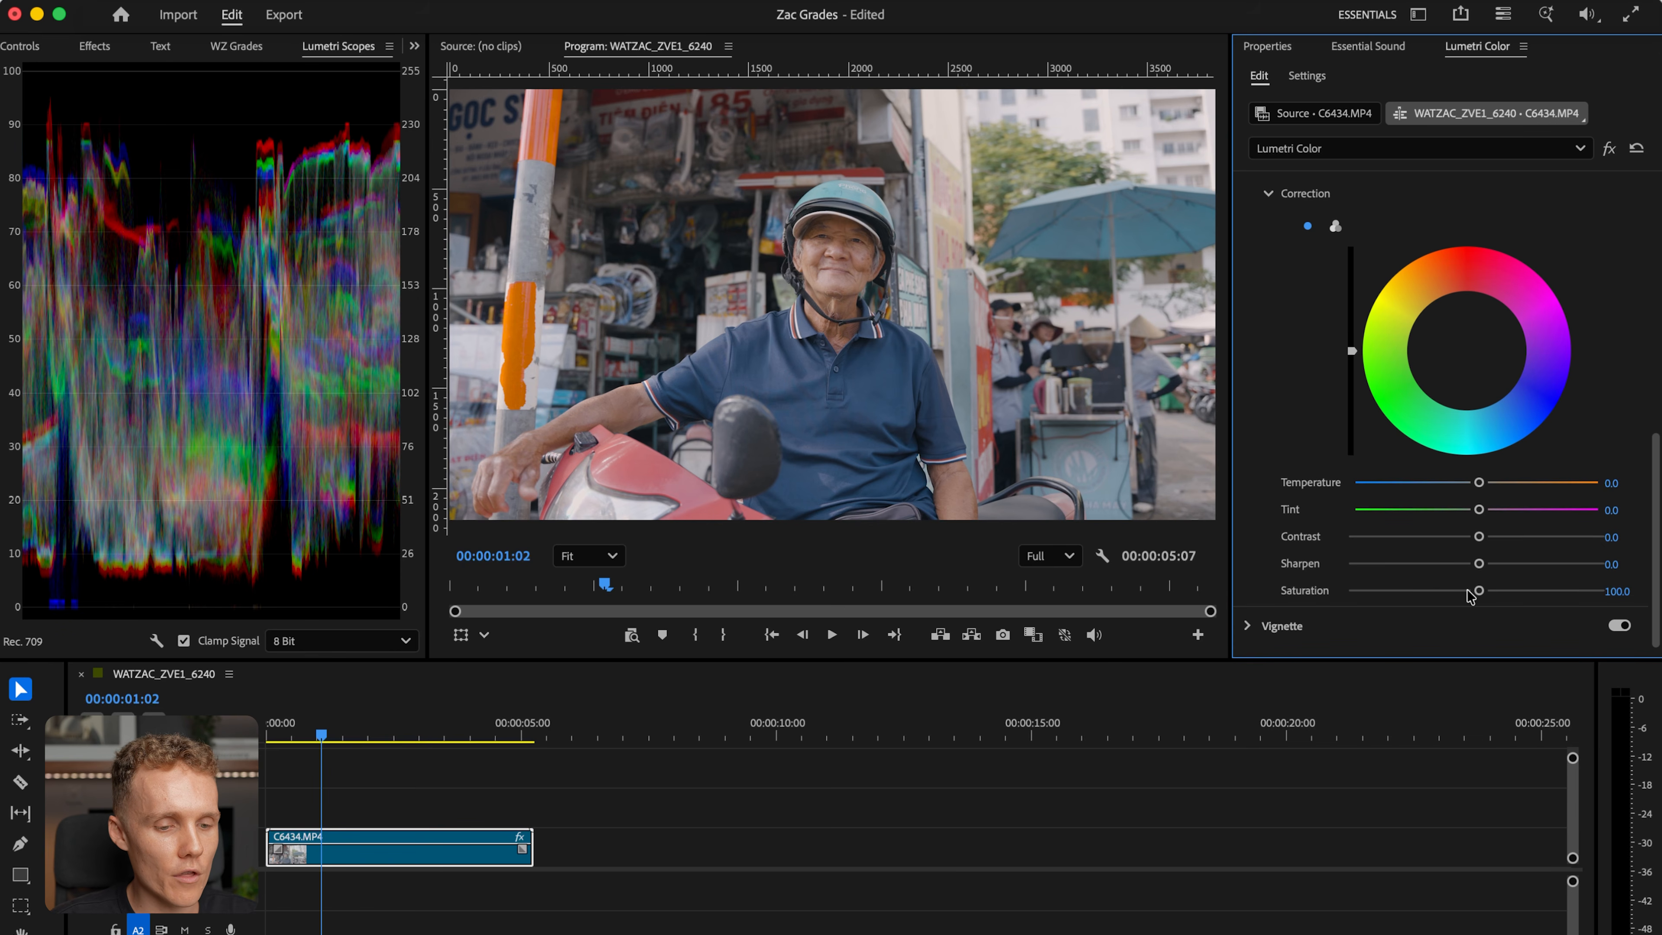
drag(1480, 591, 1397, 591)
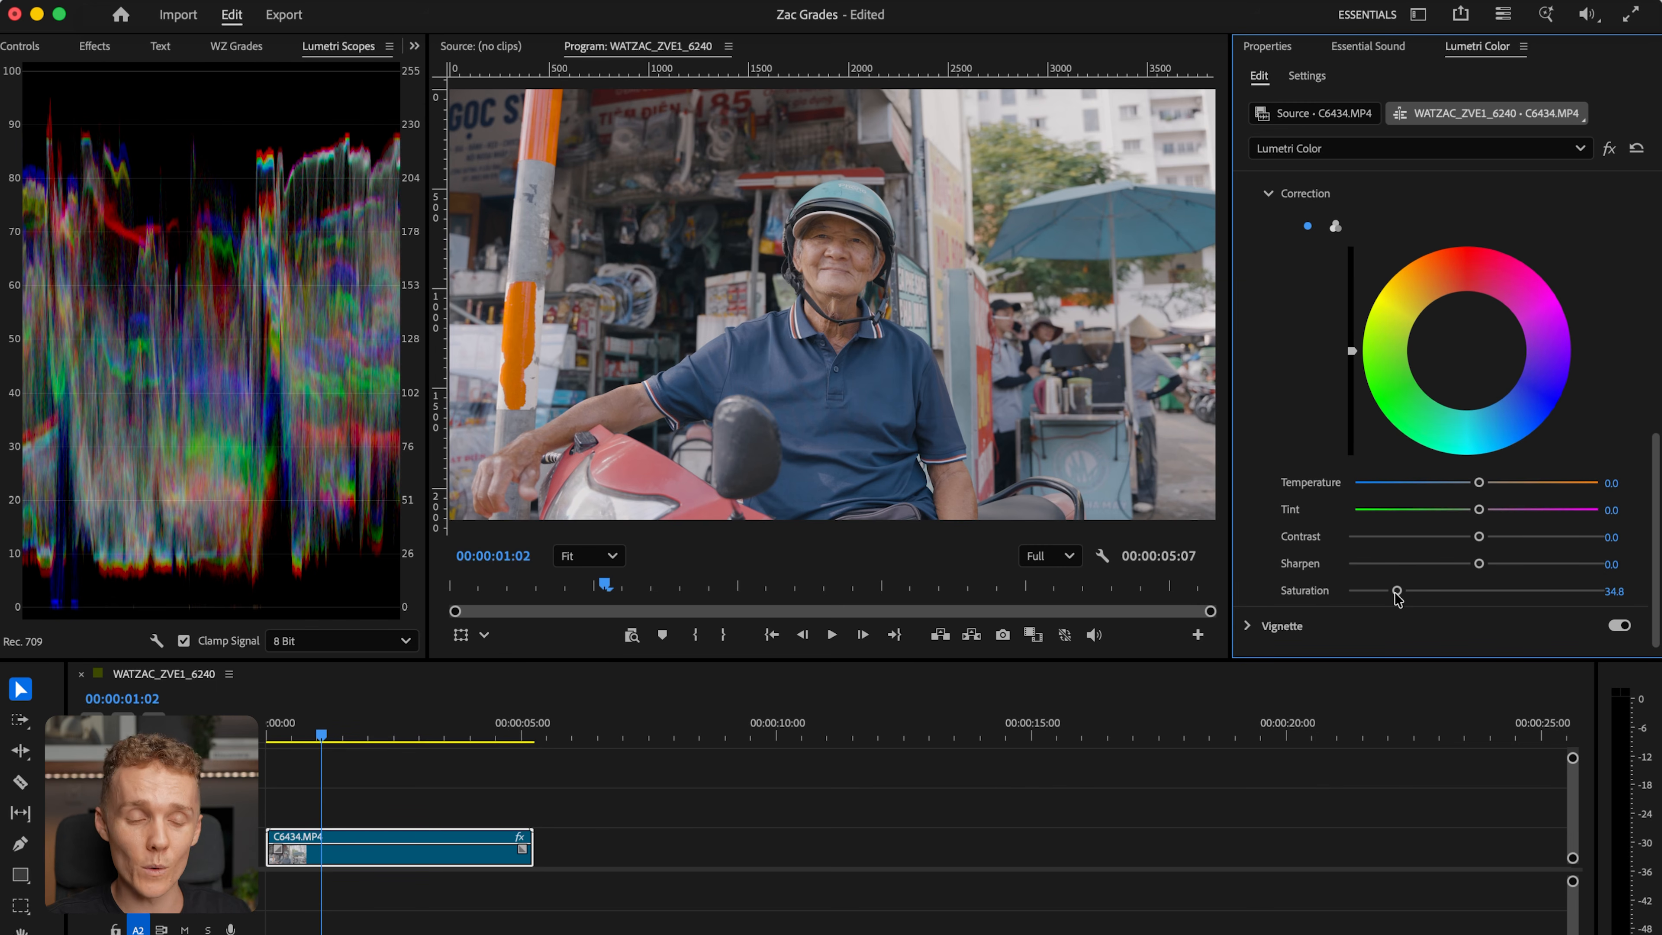
drag(1478, 563, 1441, 538)
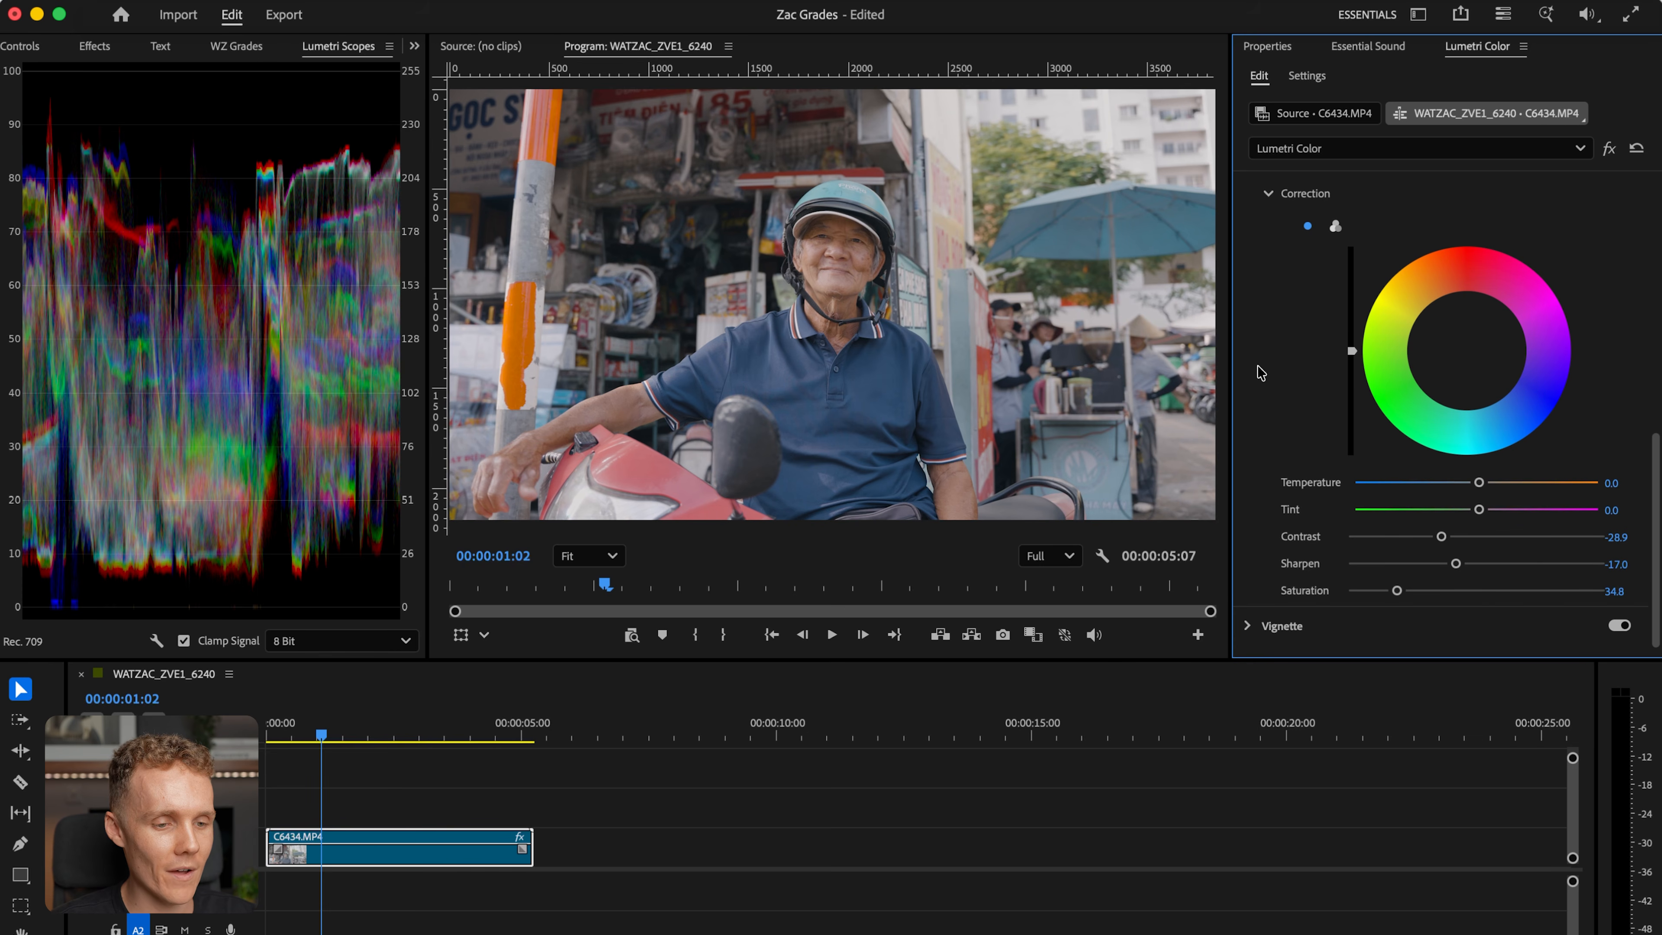
- Compare the image with and without the HSL Secondary correction, leaving it enabled
scroll(1259, 371, up, 7)
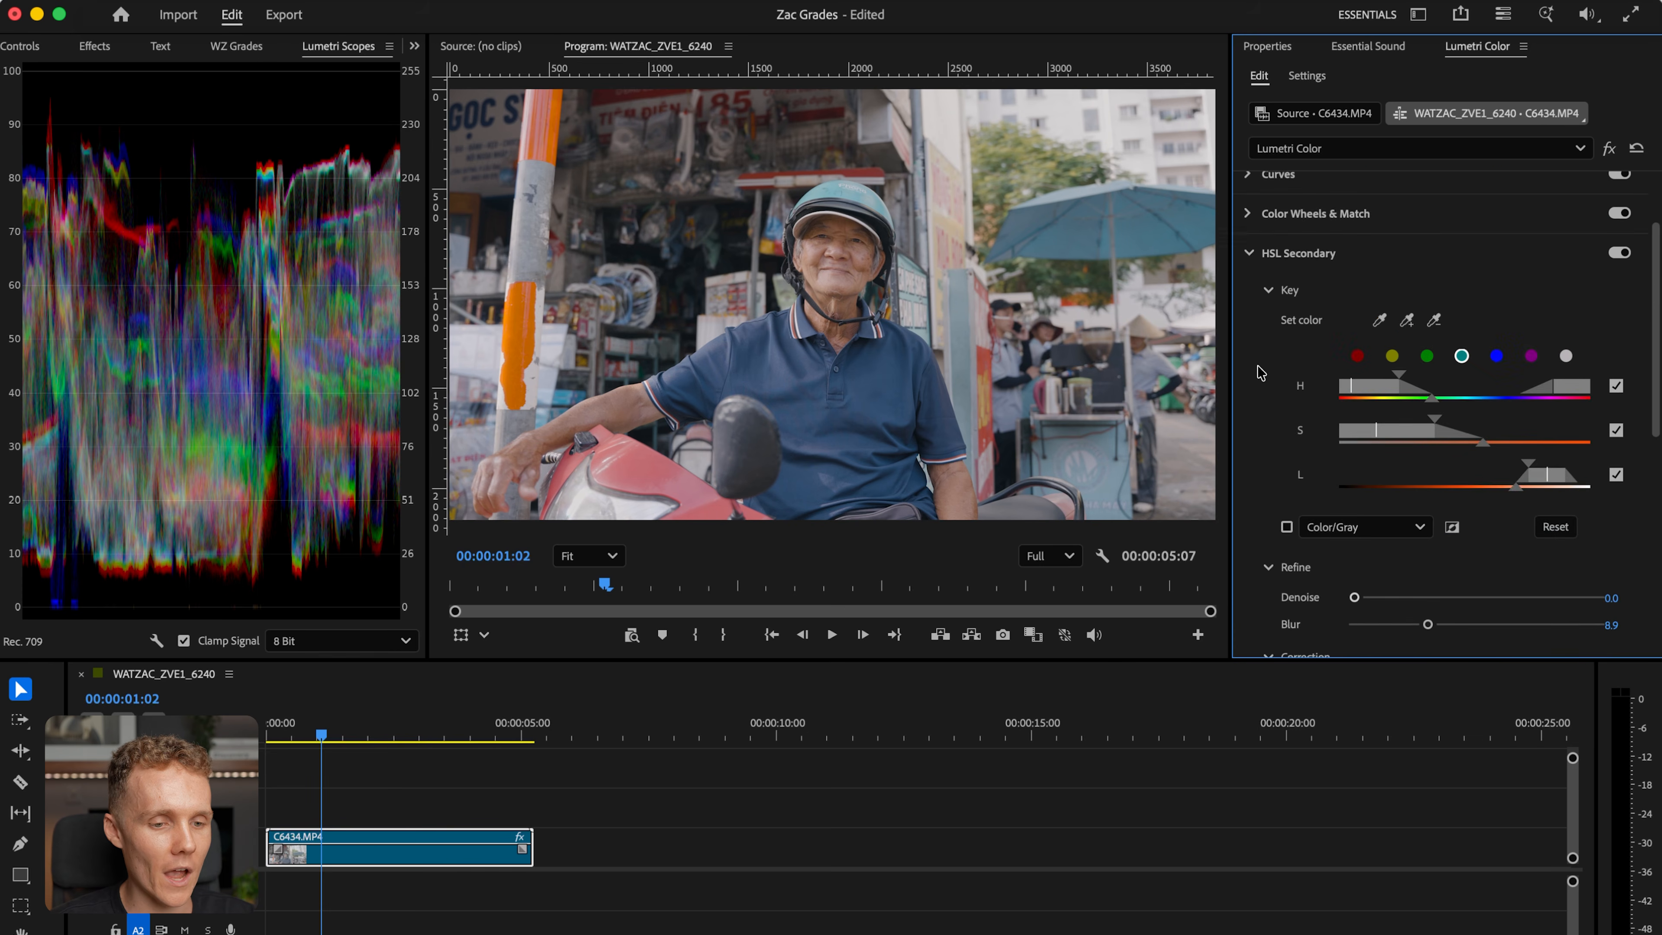
click(1620, 253)
click(1619, 253)
click(1619, 253)
click(1619, 252)
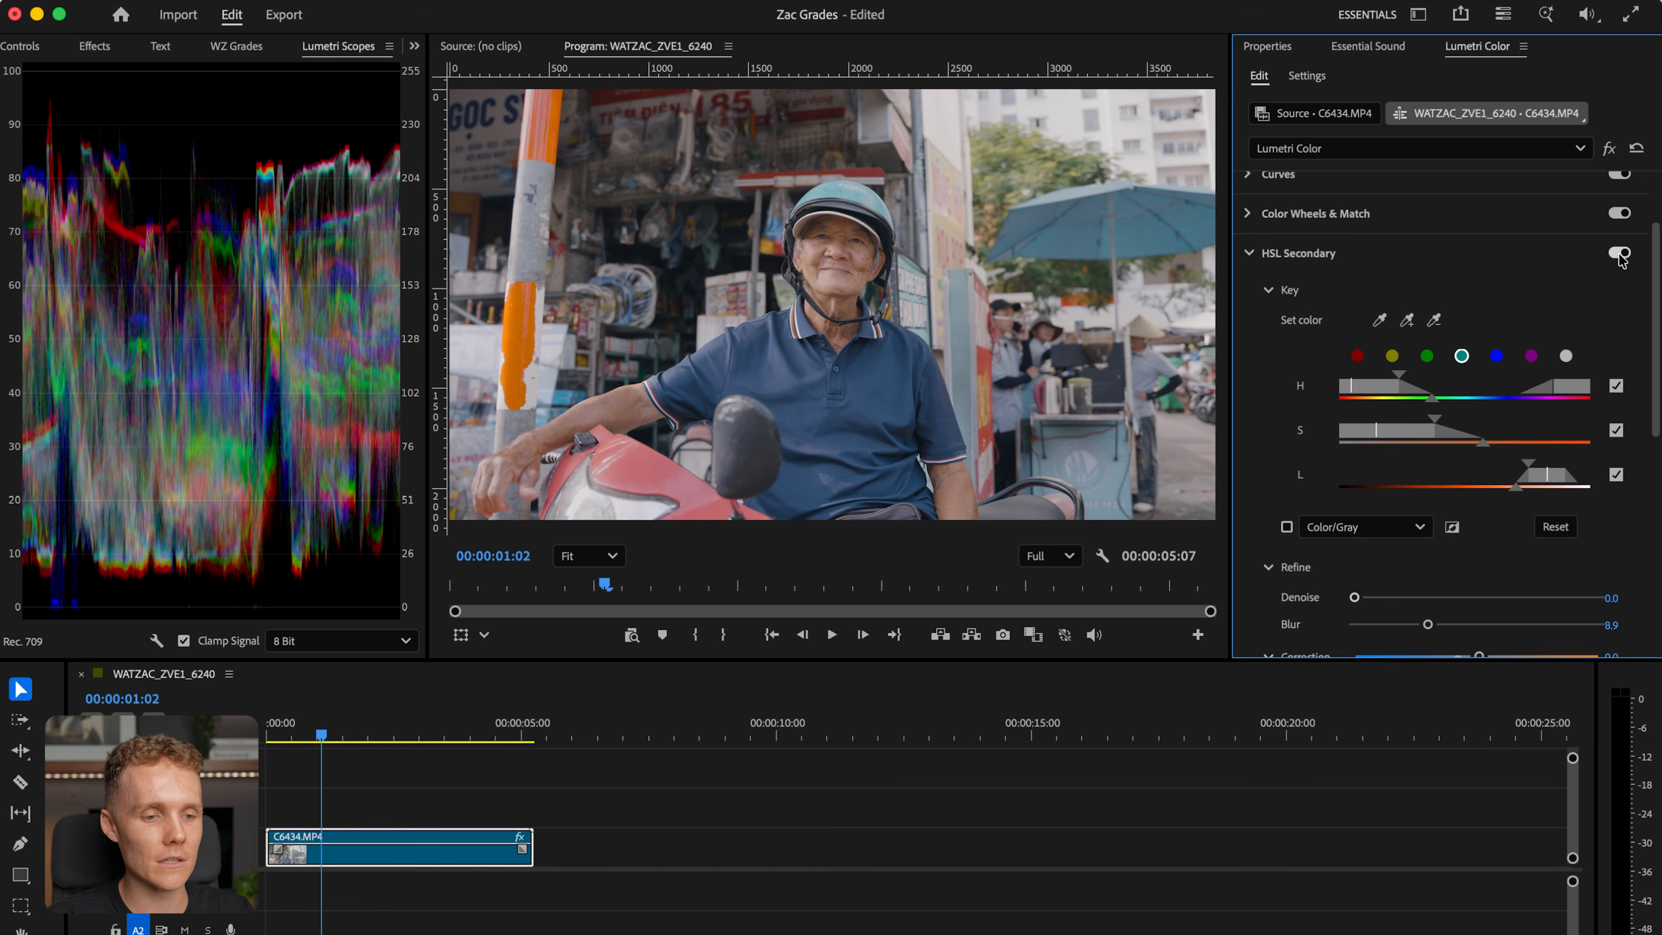
- Collapse HSL Secondary and compare the image with Curves, Color Wheels & Match and HSL Secondary all disabled and re-enabled
click(1249, 254)
click(1618, 270)
click(1617, 309)
click(1619, 350)
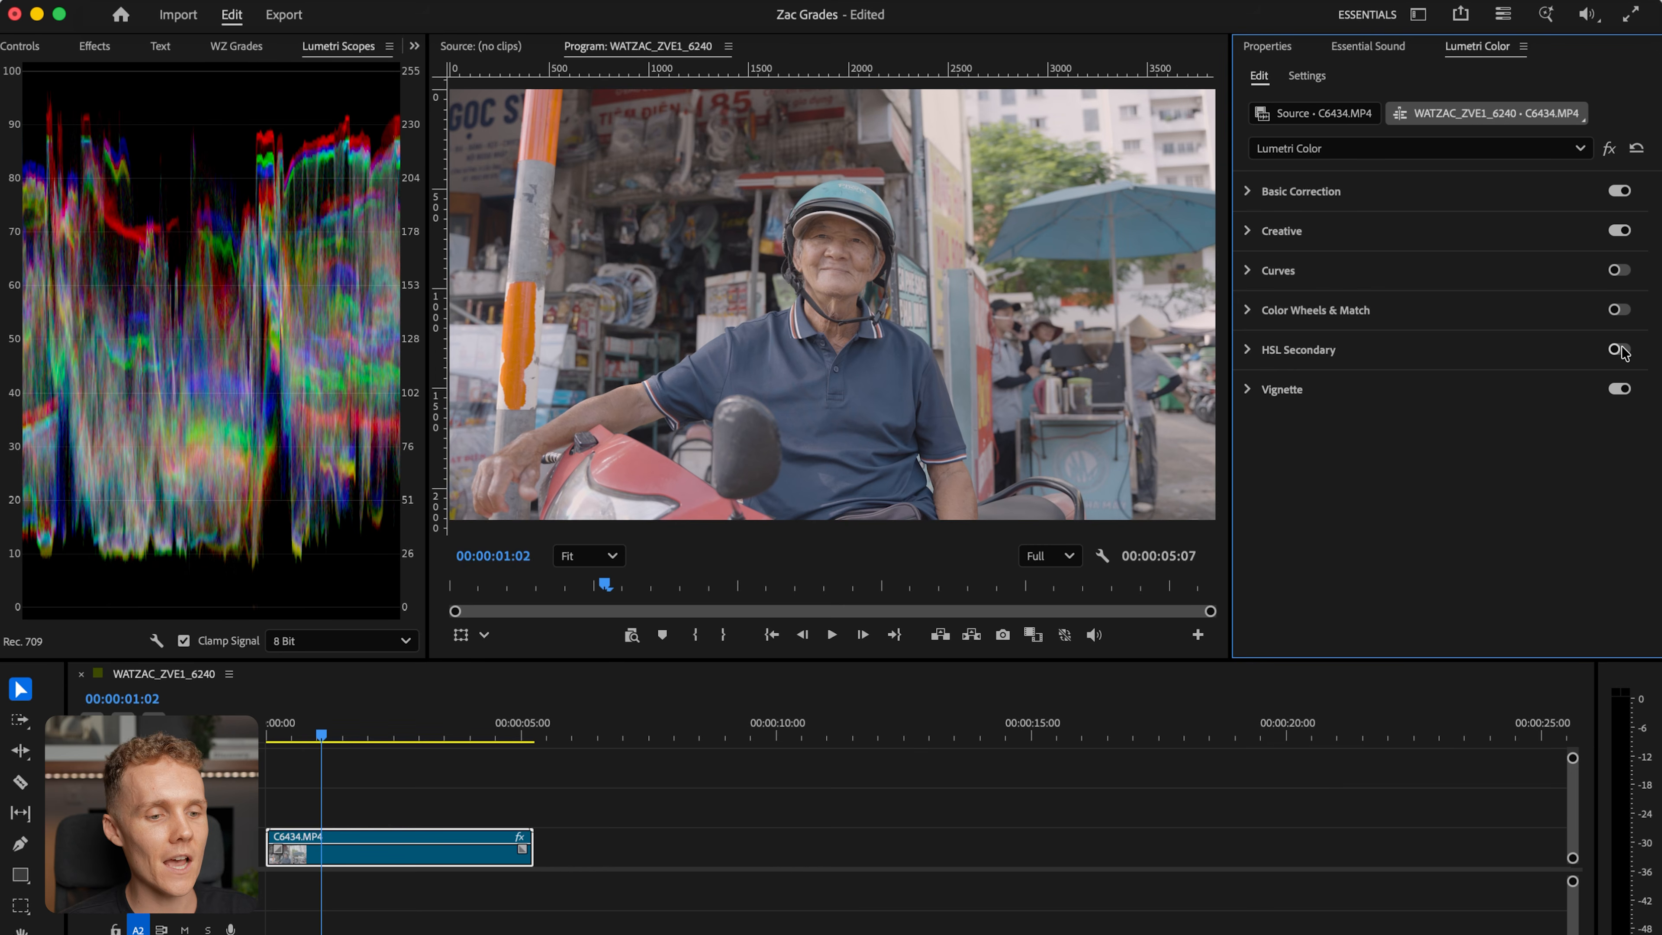
click(1619, 349)
click(1619, 310)
click(1619, 269)
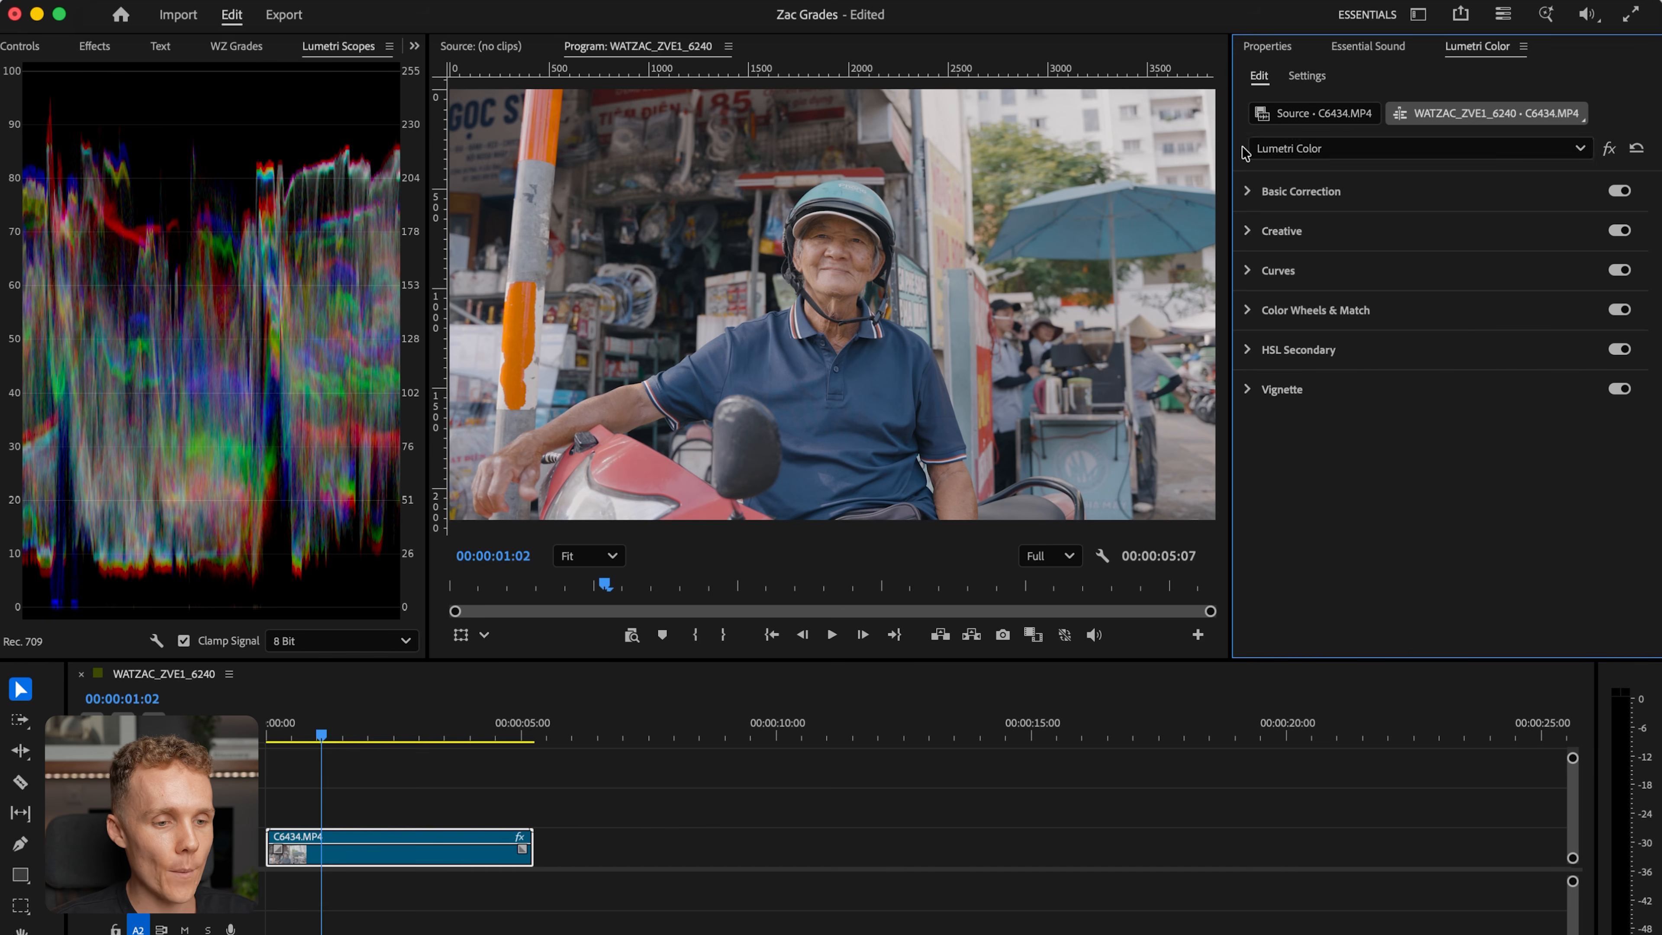
- Rename the clip's Lumetri Color effect to "Base Grade"
click(1312, 147)
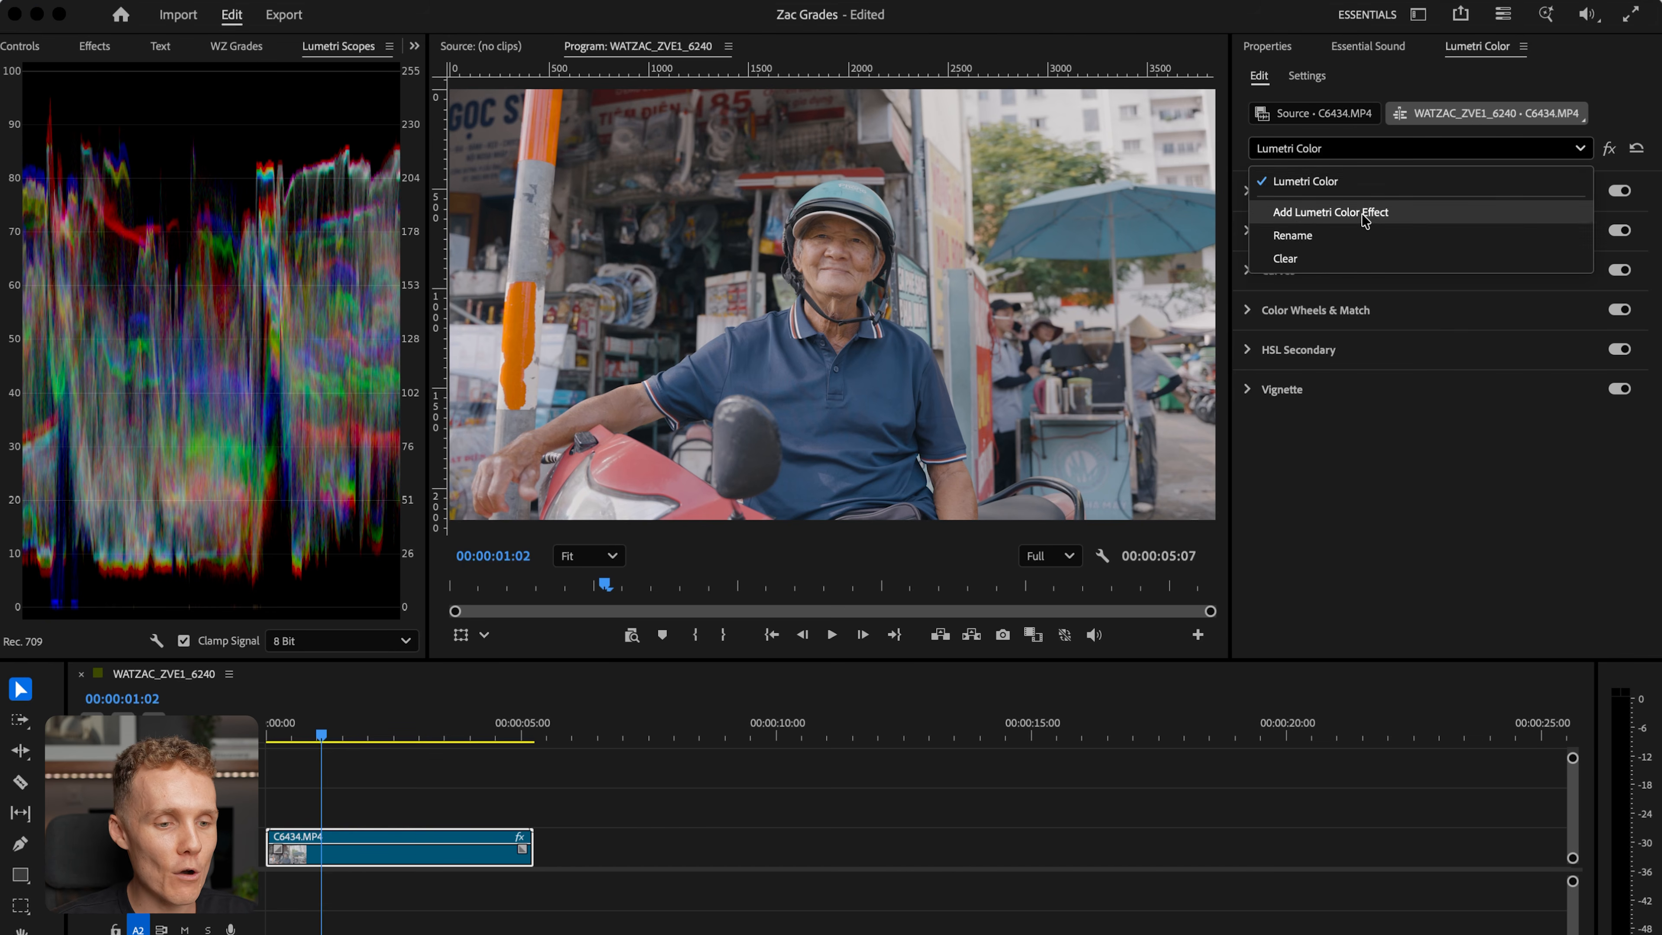
click(1340, 235)
text(Base Grade)
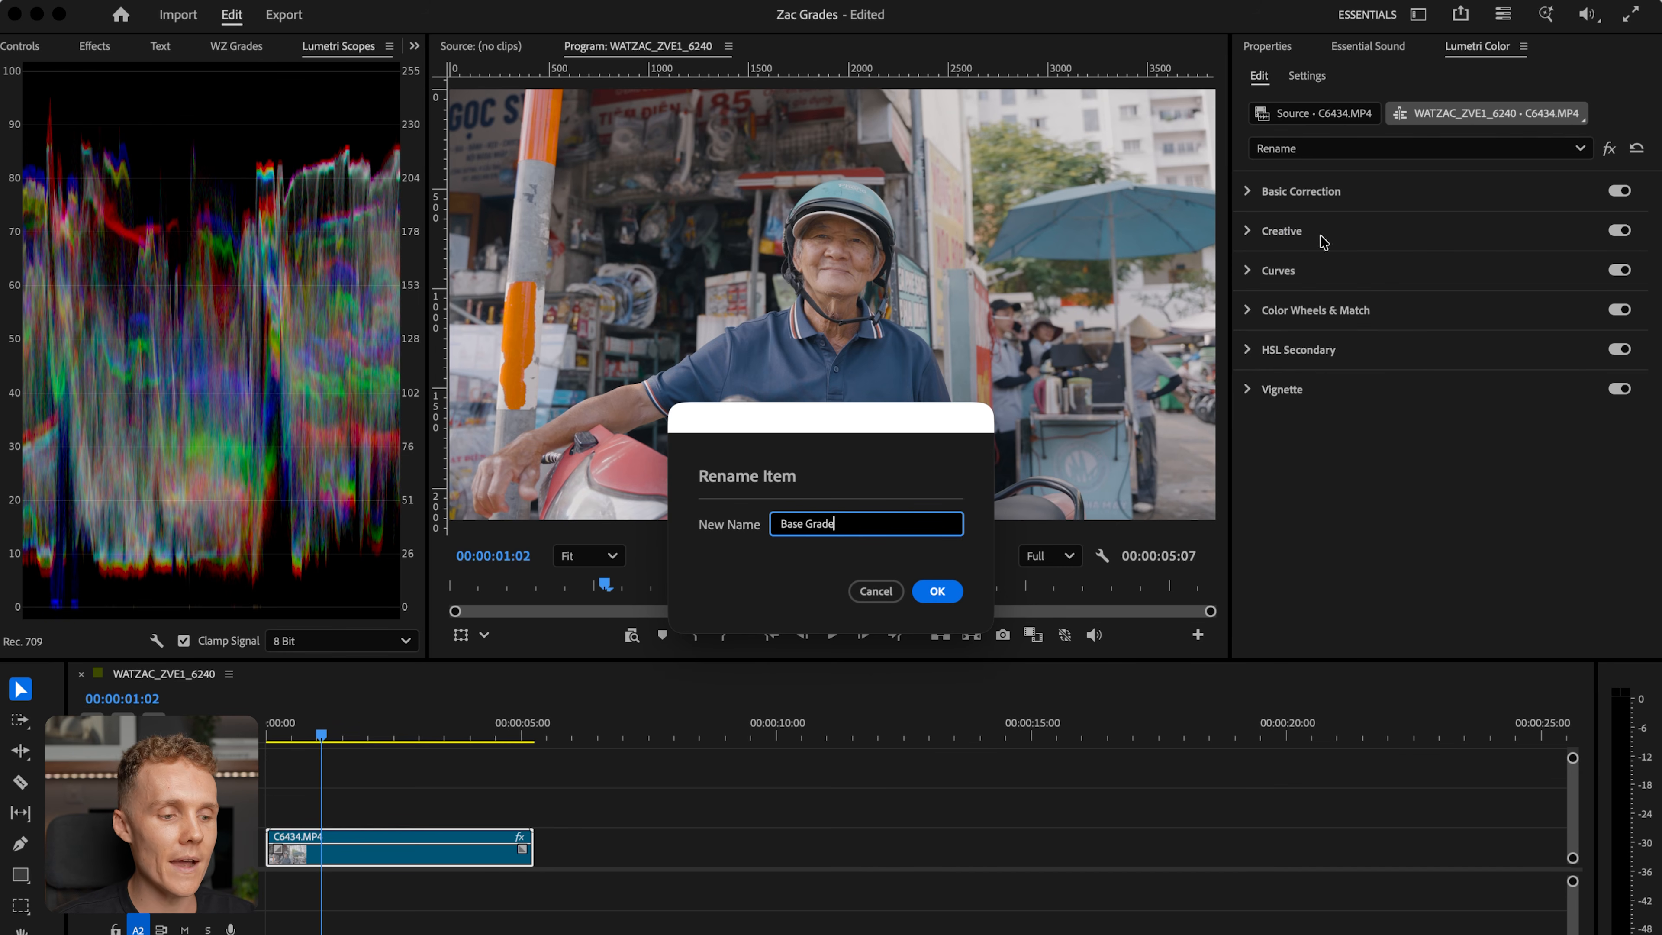
click(948, 588)
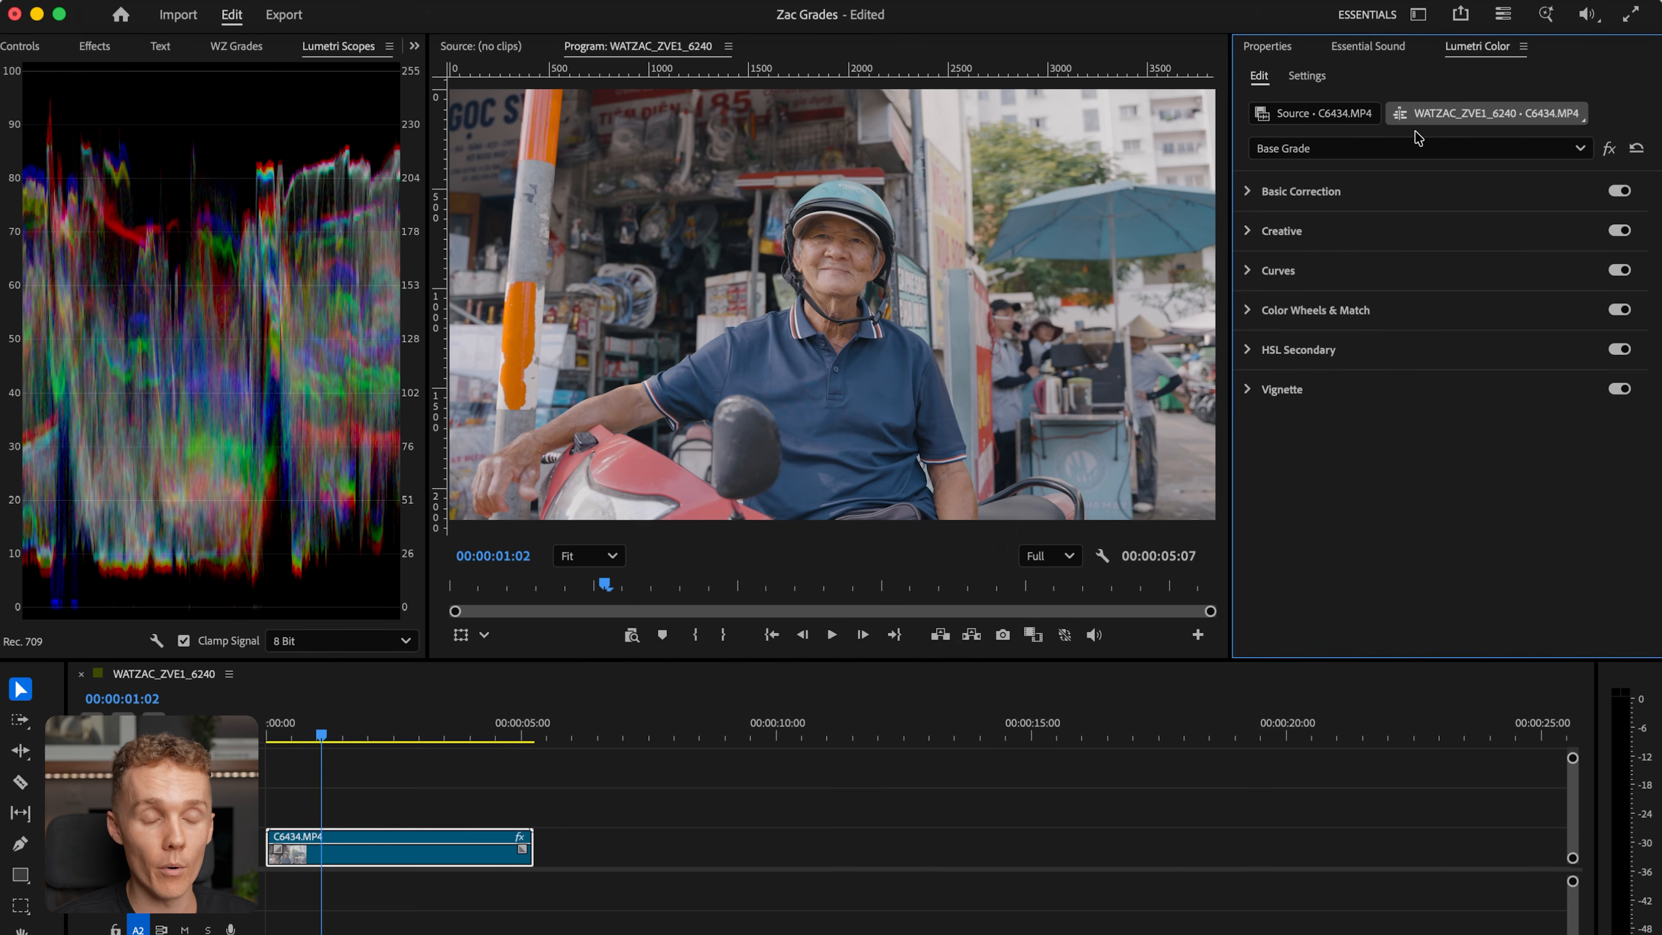
- Add a second Lumetri Color effect to the clip and rename it "Mask 1 - Vignette"
click(1292, 153)
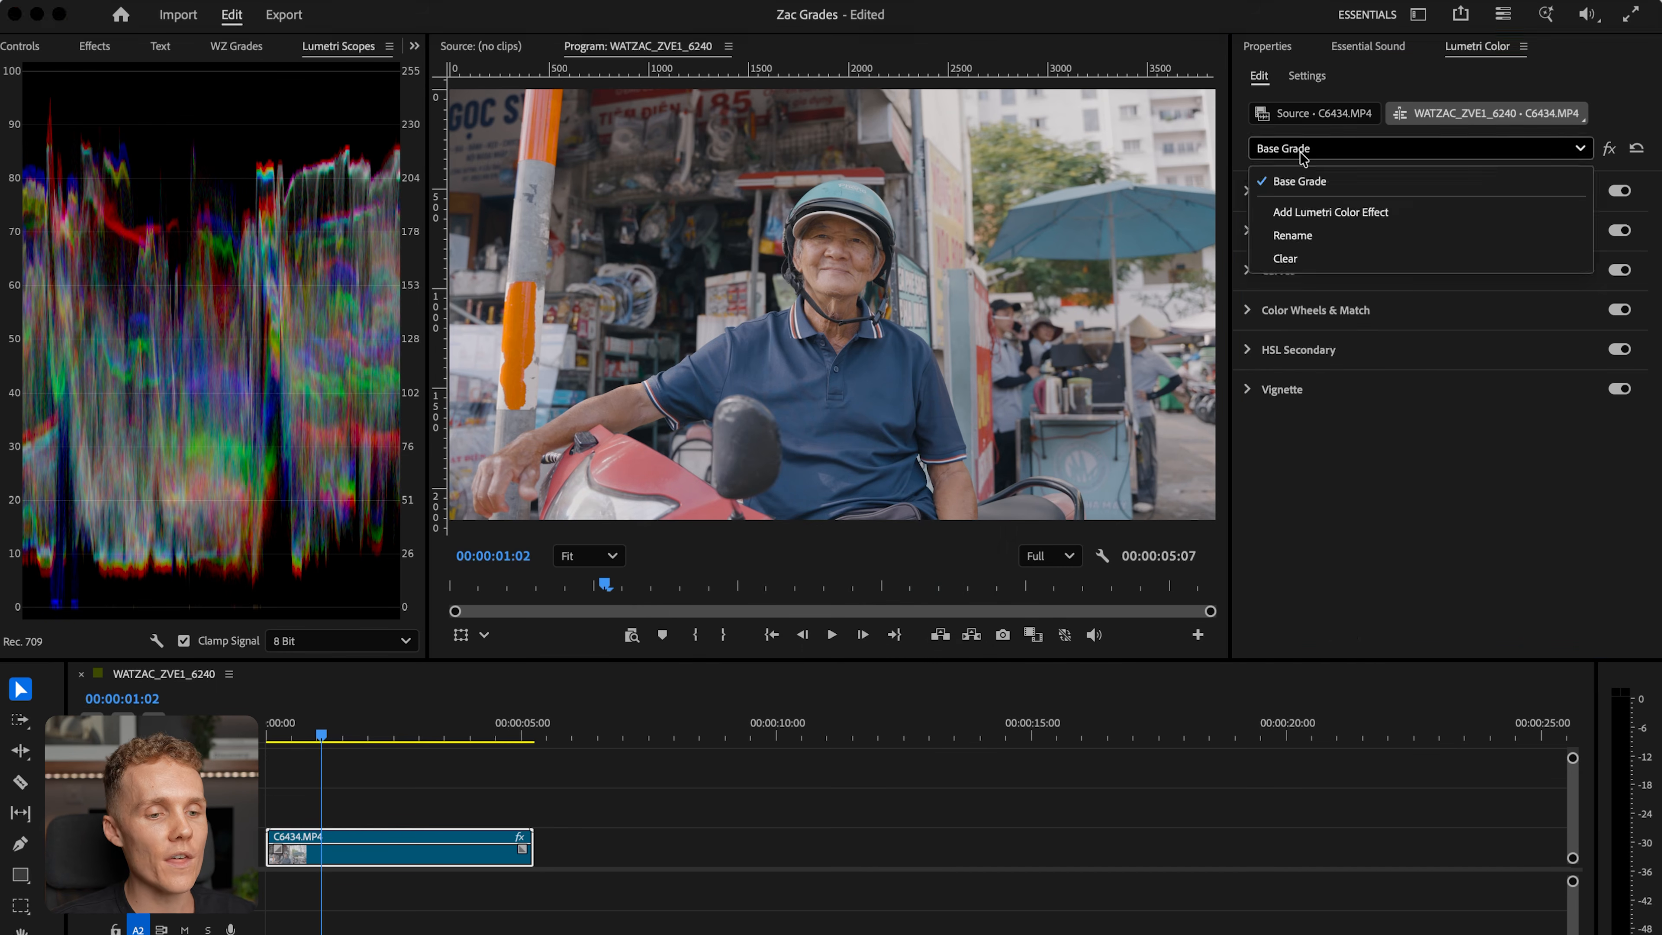
click(1354, 217)
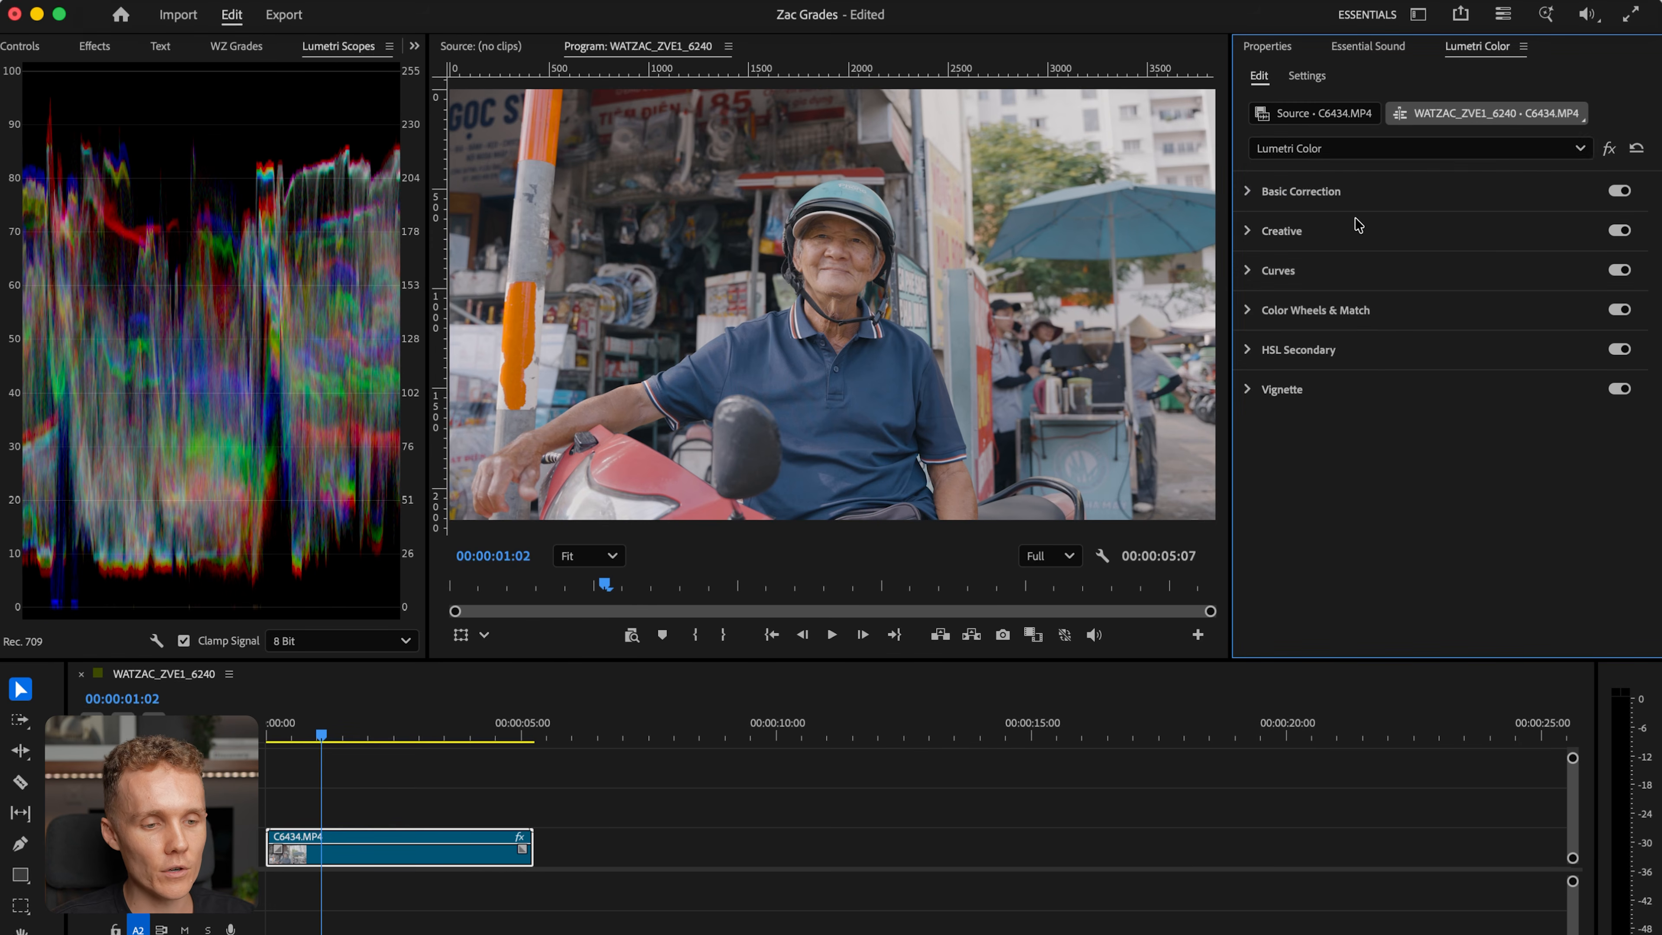
click(1324, 151)
click(1302, 258)
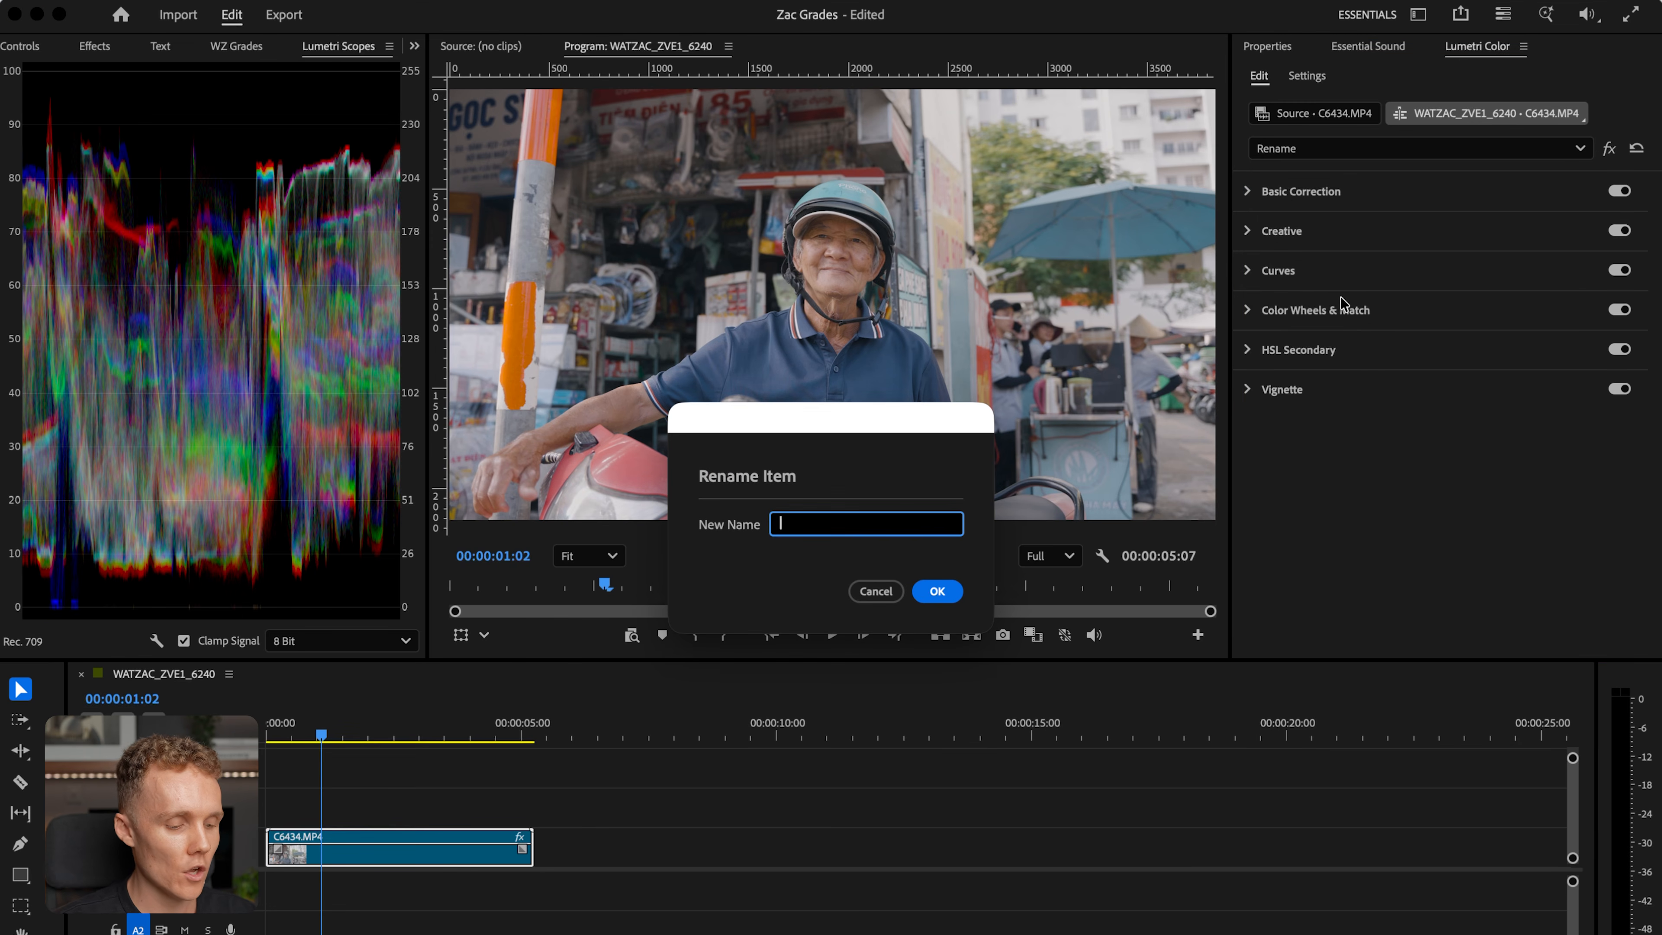
text(Mask 1 - Vignette)
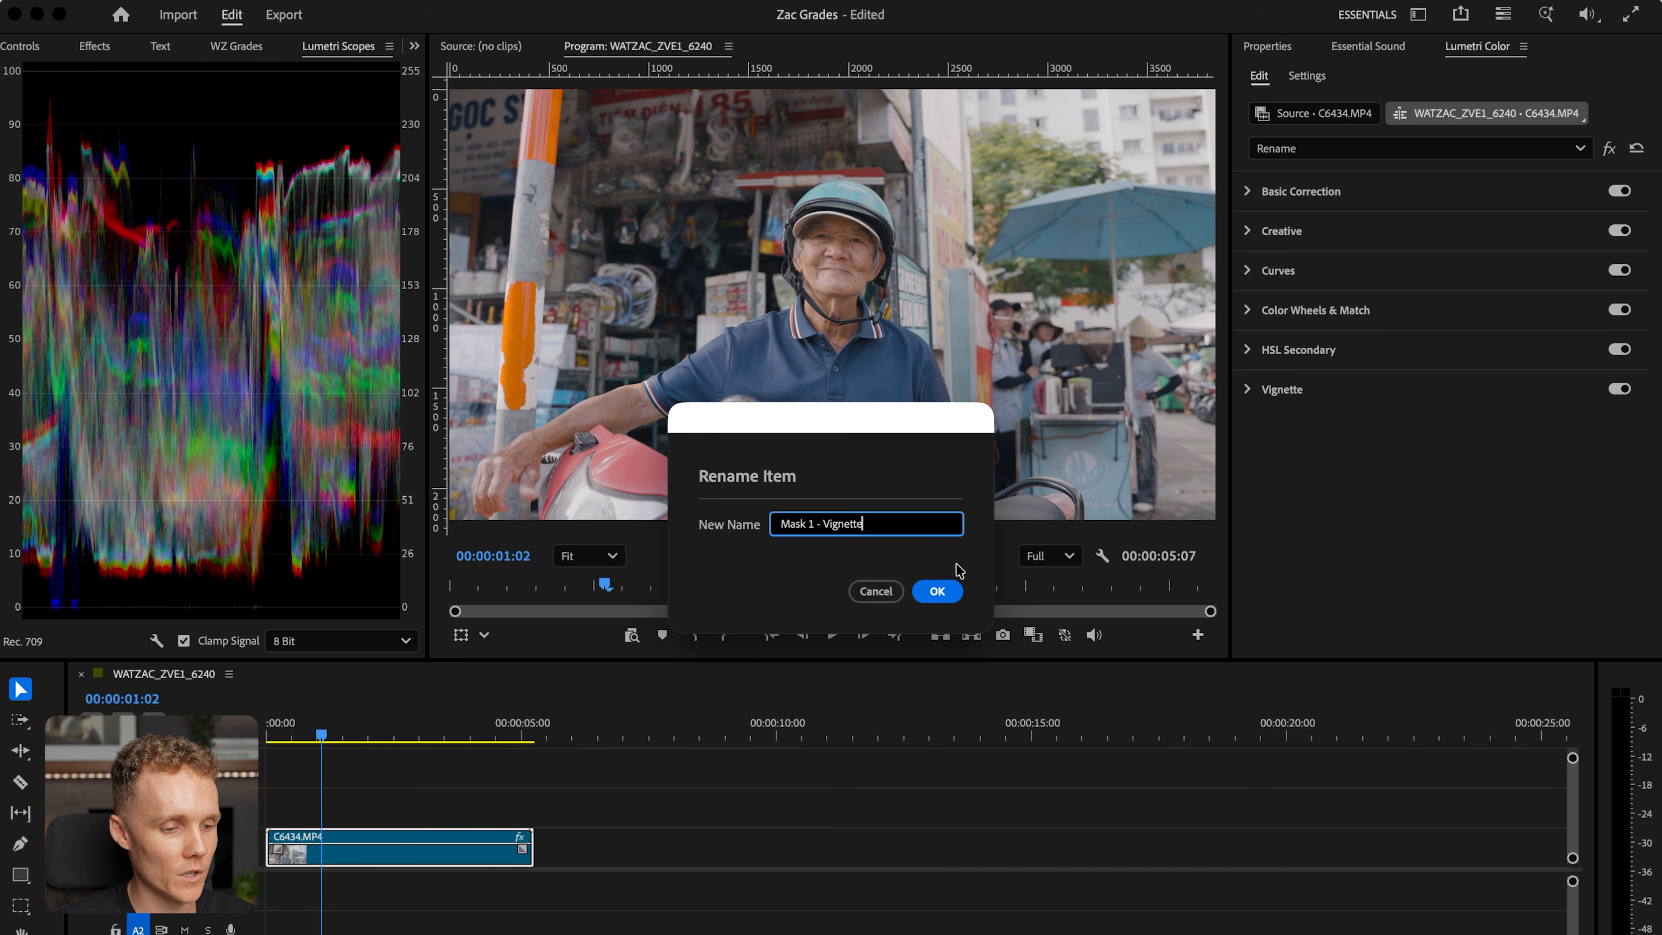
click(937, 591)
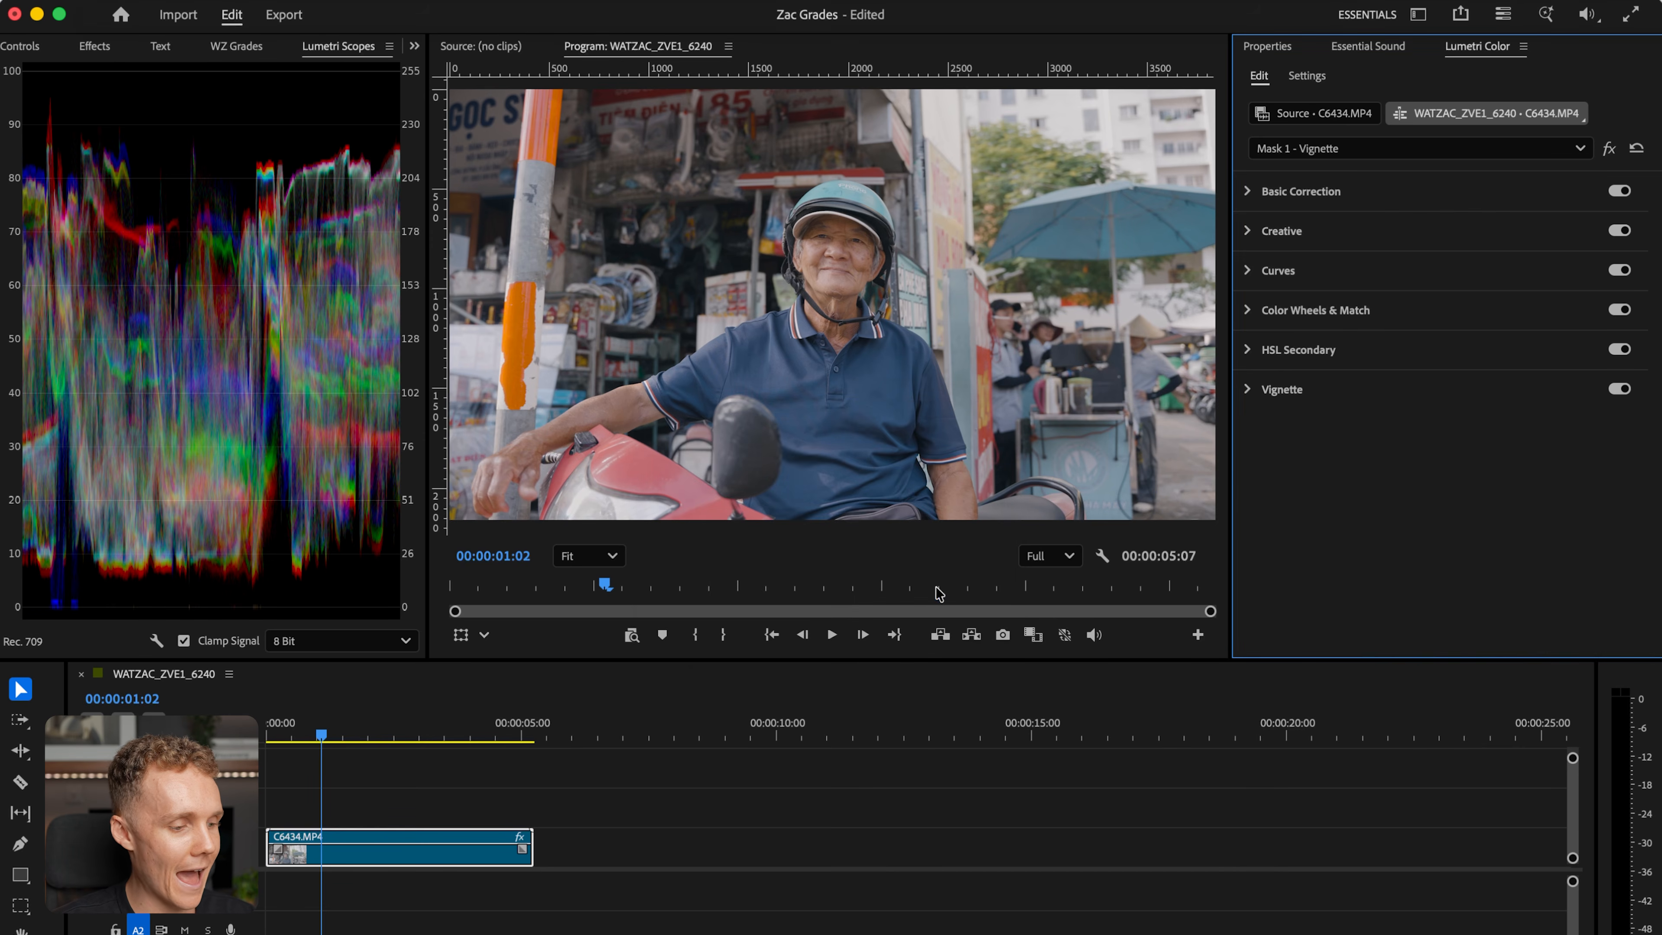
- Draw a large ellipse mask over the clip with the Ellipse Mask Tool and center it on the man
click(21, 877)
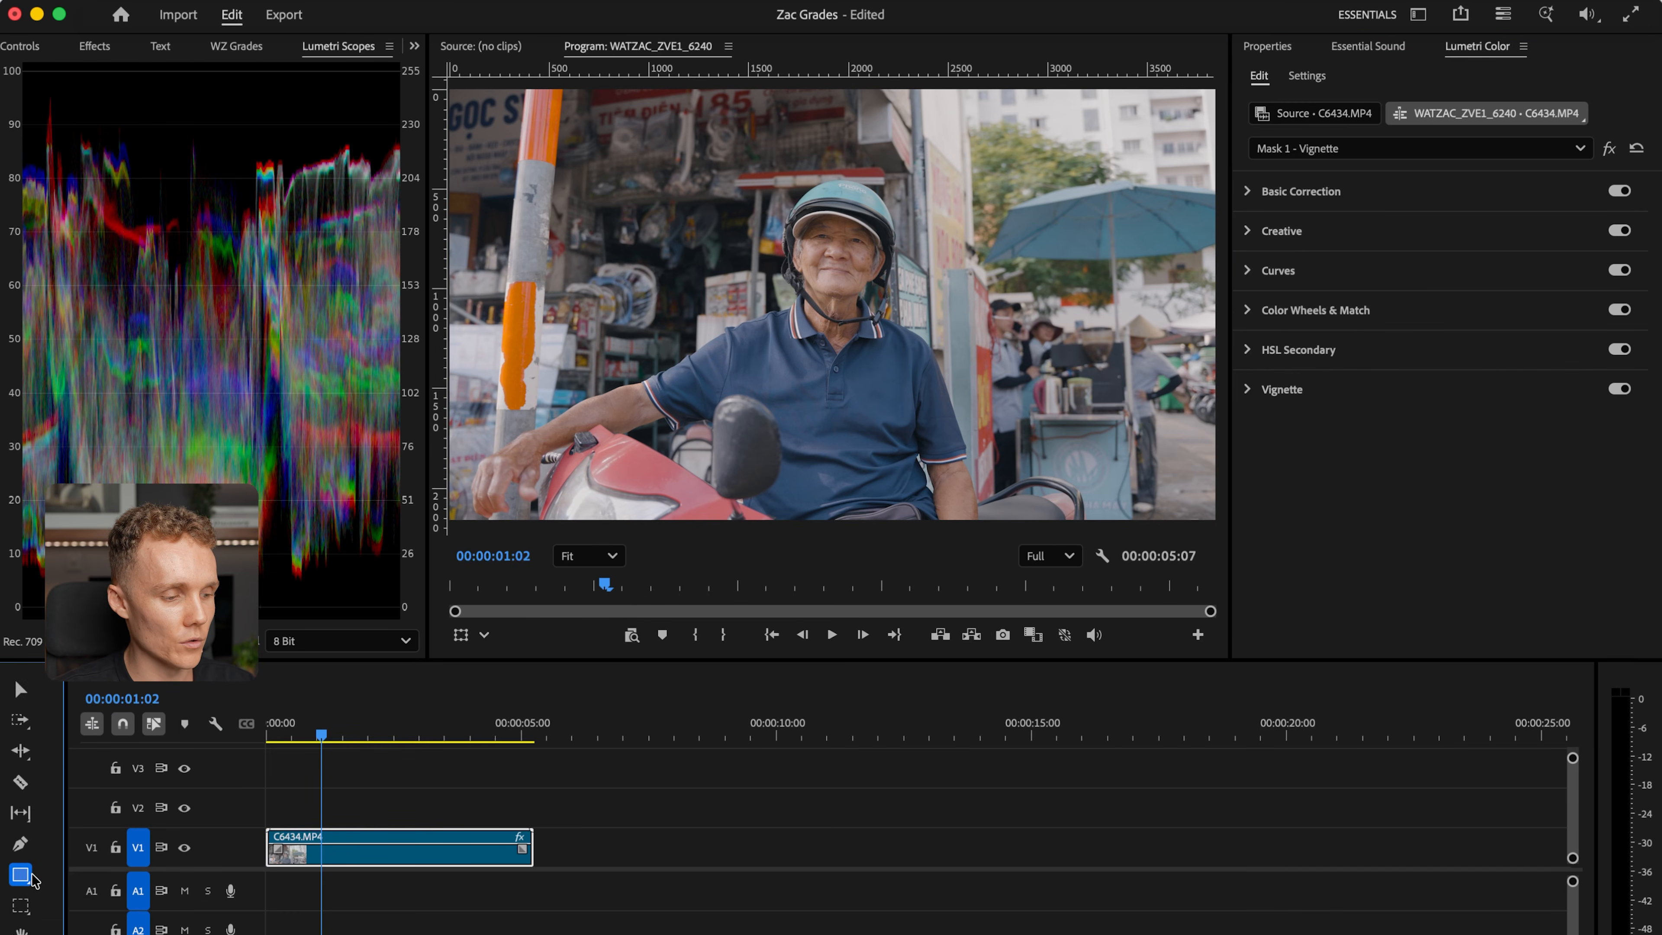
click(21, 906)
click(20, 906)
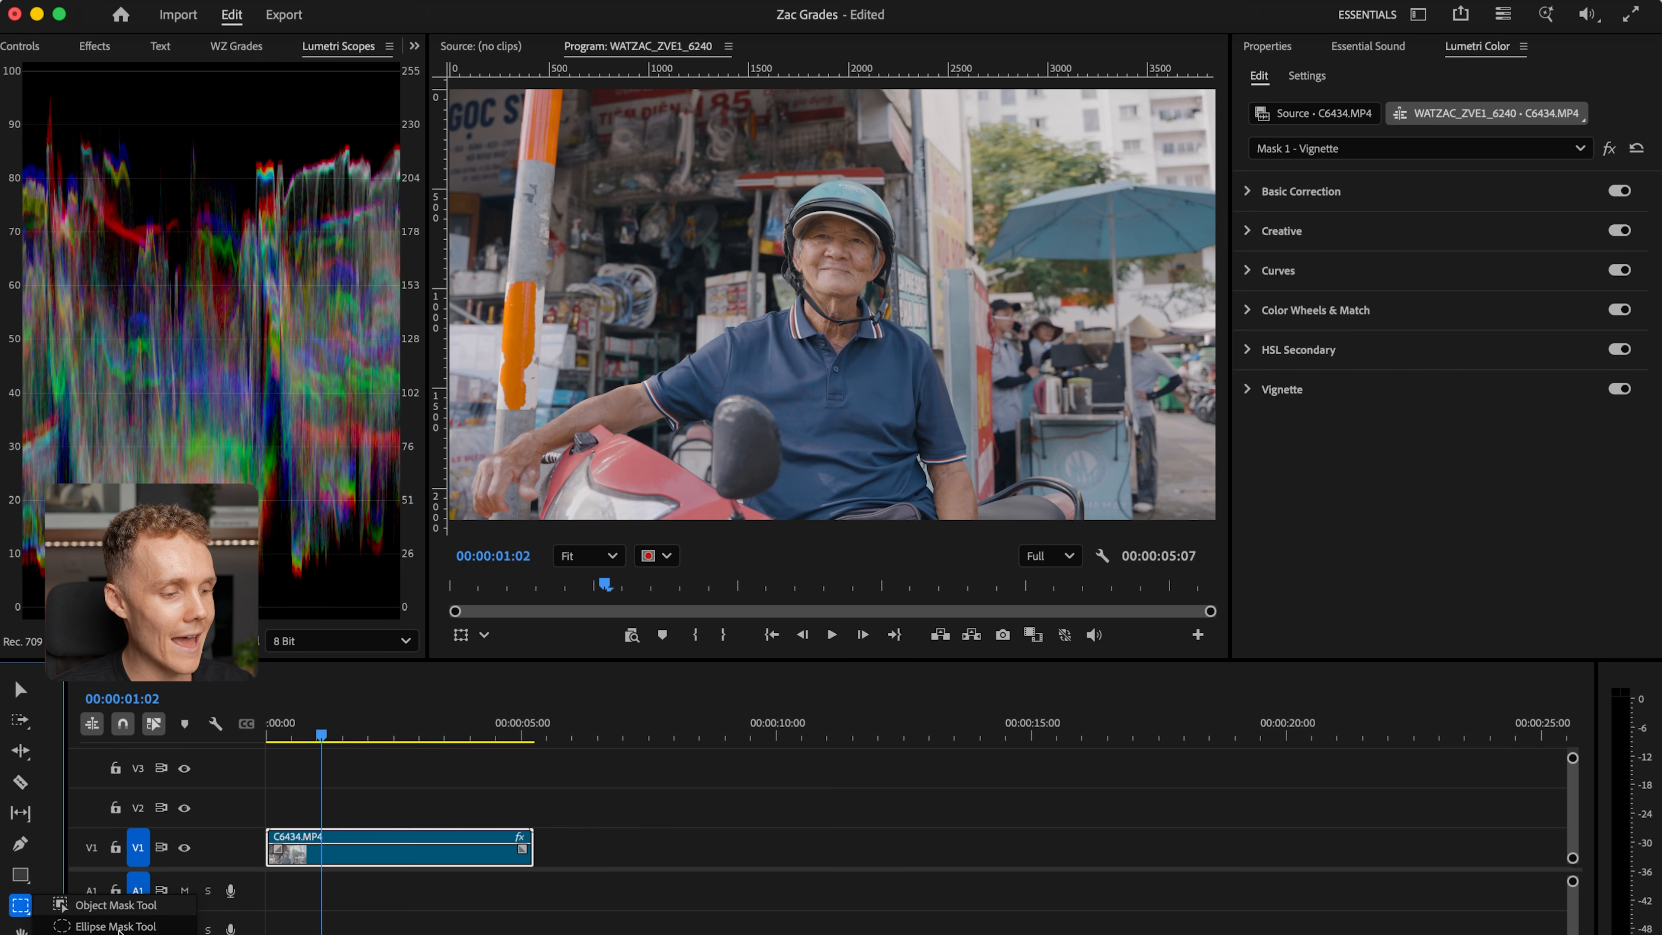
click(105, 927)
drag(591, 209, 1393, 638)
drag(997, 372, 836, 249)
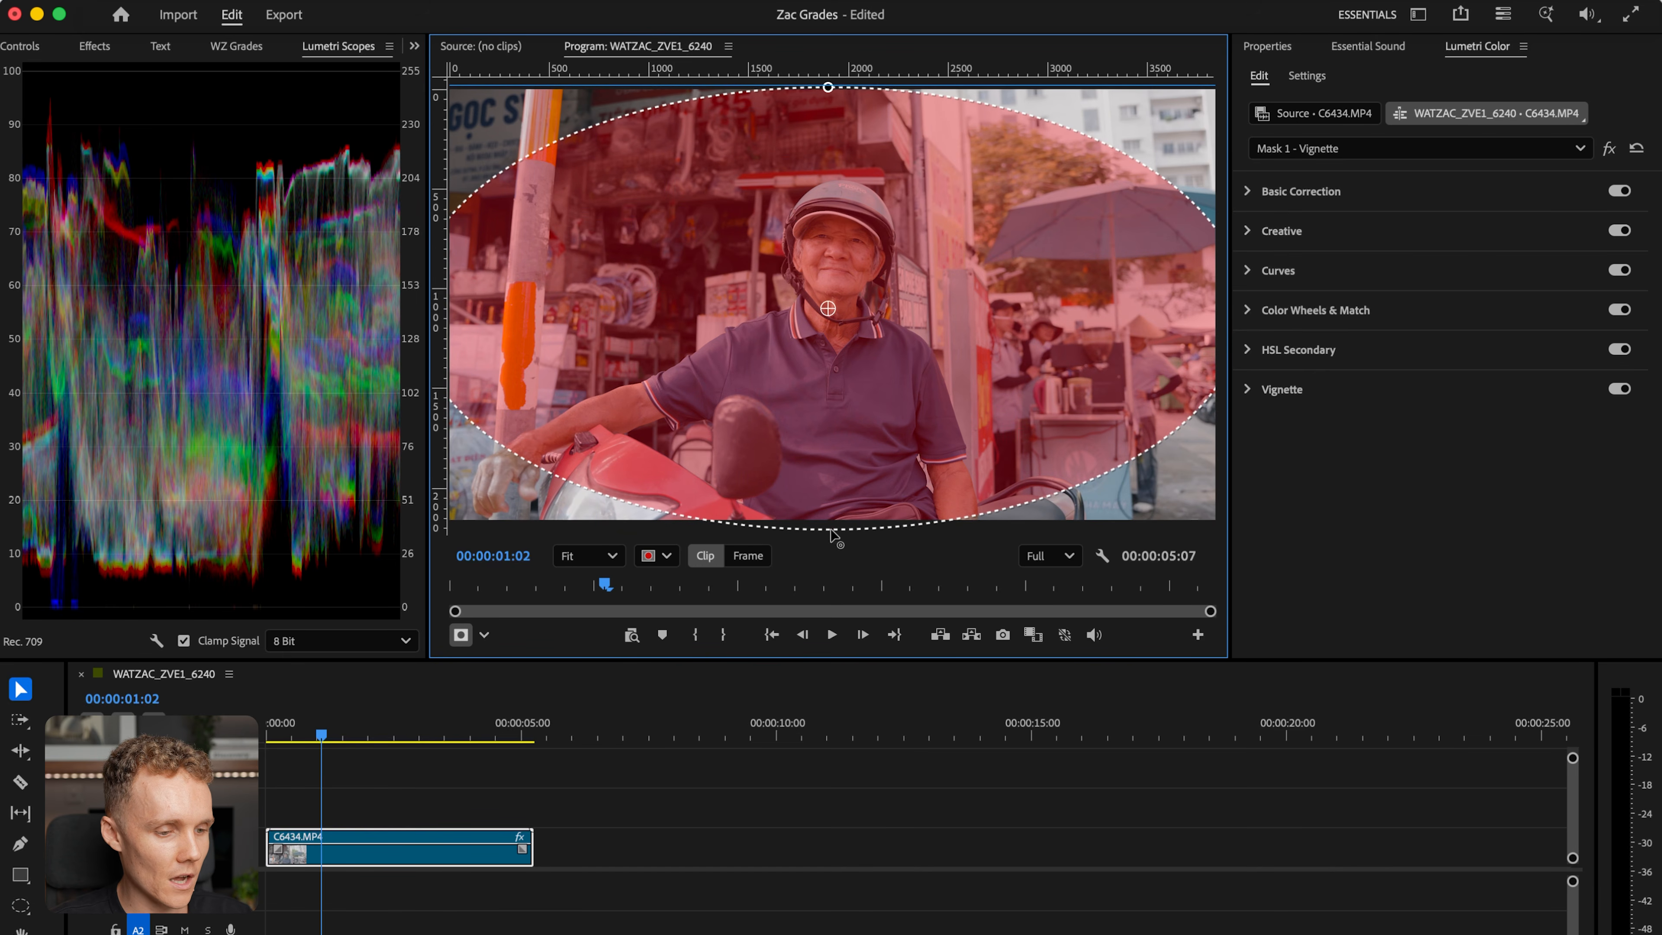
- Shrink the ellipse mask slightly in height and width so its outline sits just inside the frame edges
drag(834, 527, 838, 519)
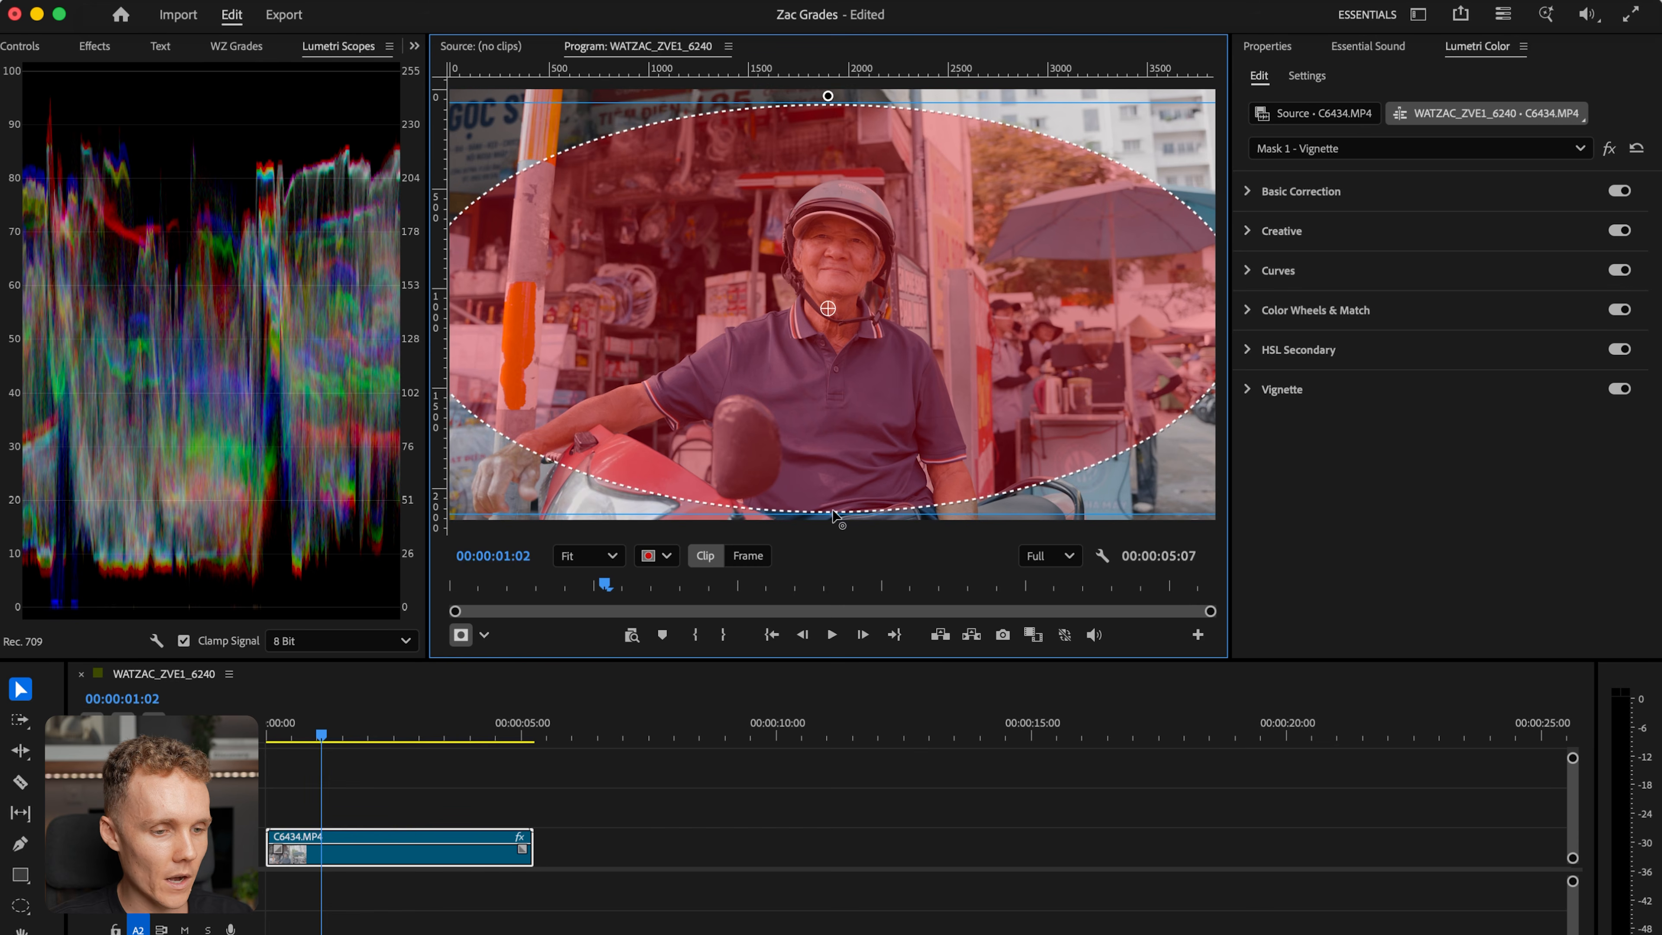
scroll(1022, 297, down, 2)
scroll(1021, 297, up, 1)
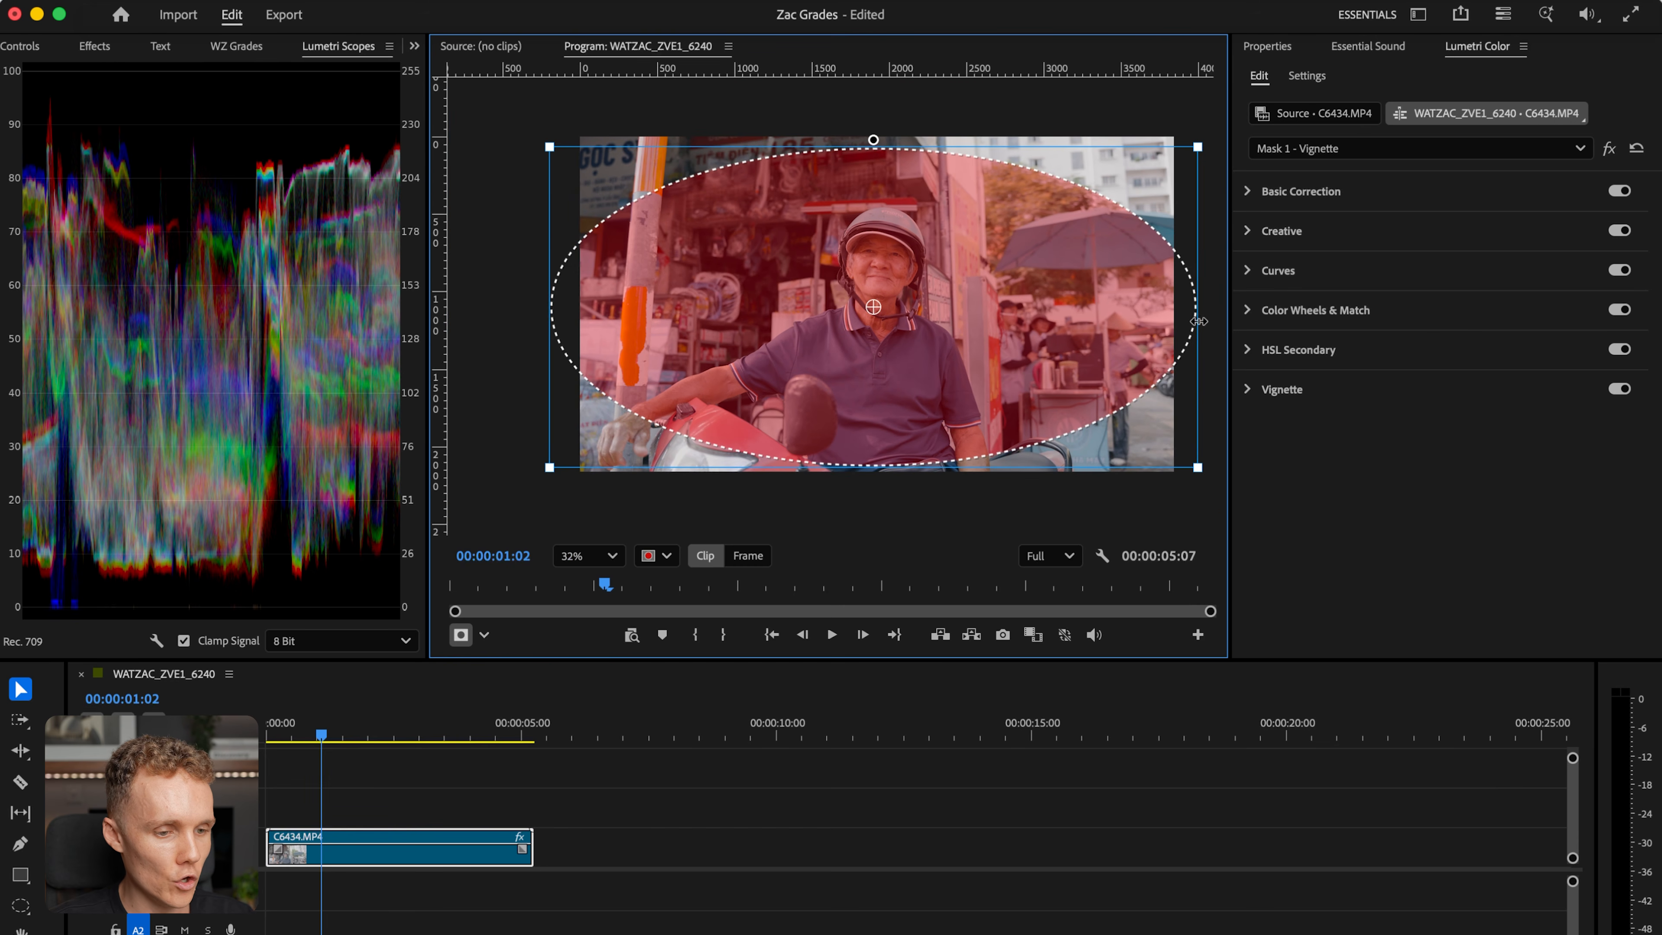
mouse_move(1196, 314)
mouse_down()
mouse_move(1046, 313)
mouse_move(1168, 311)
mouse_up()
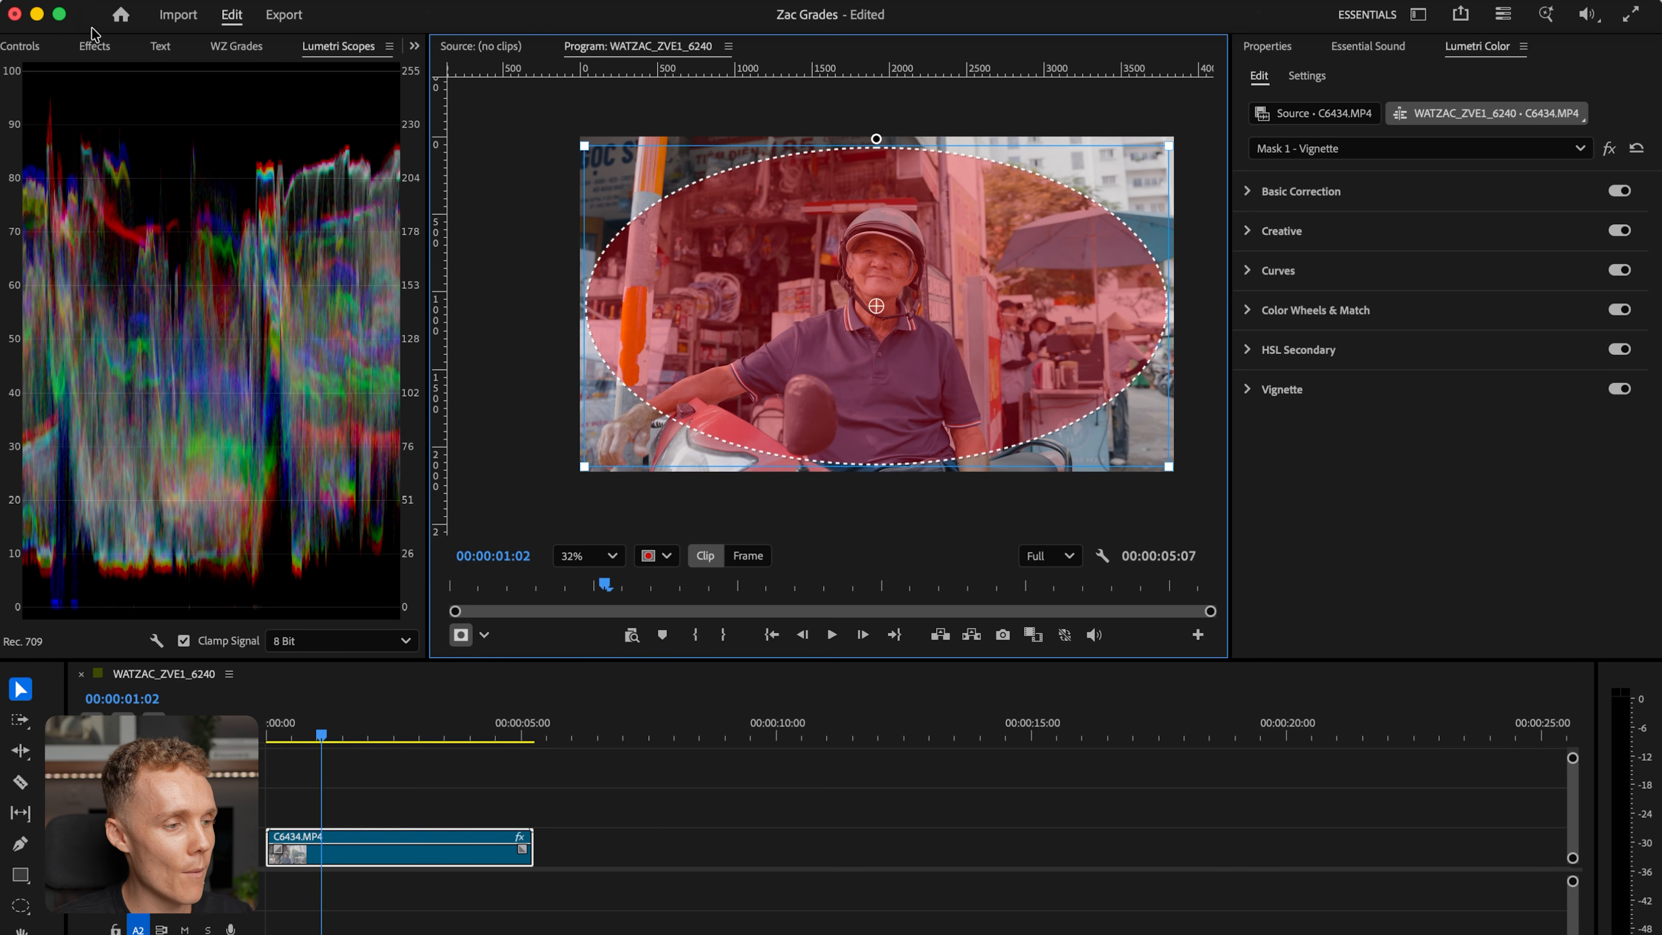
- Invert the ellipse mask in Effect Controls and set its feather to 598.0 and its expansion to -146.0
click(29, 46)
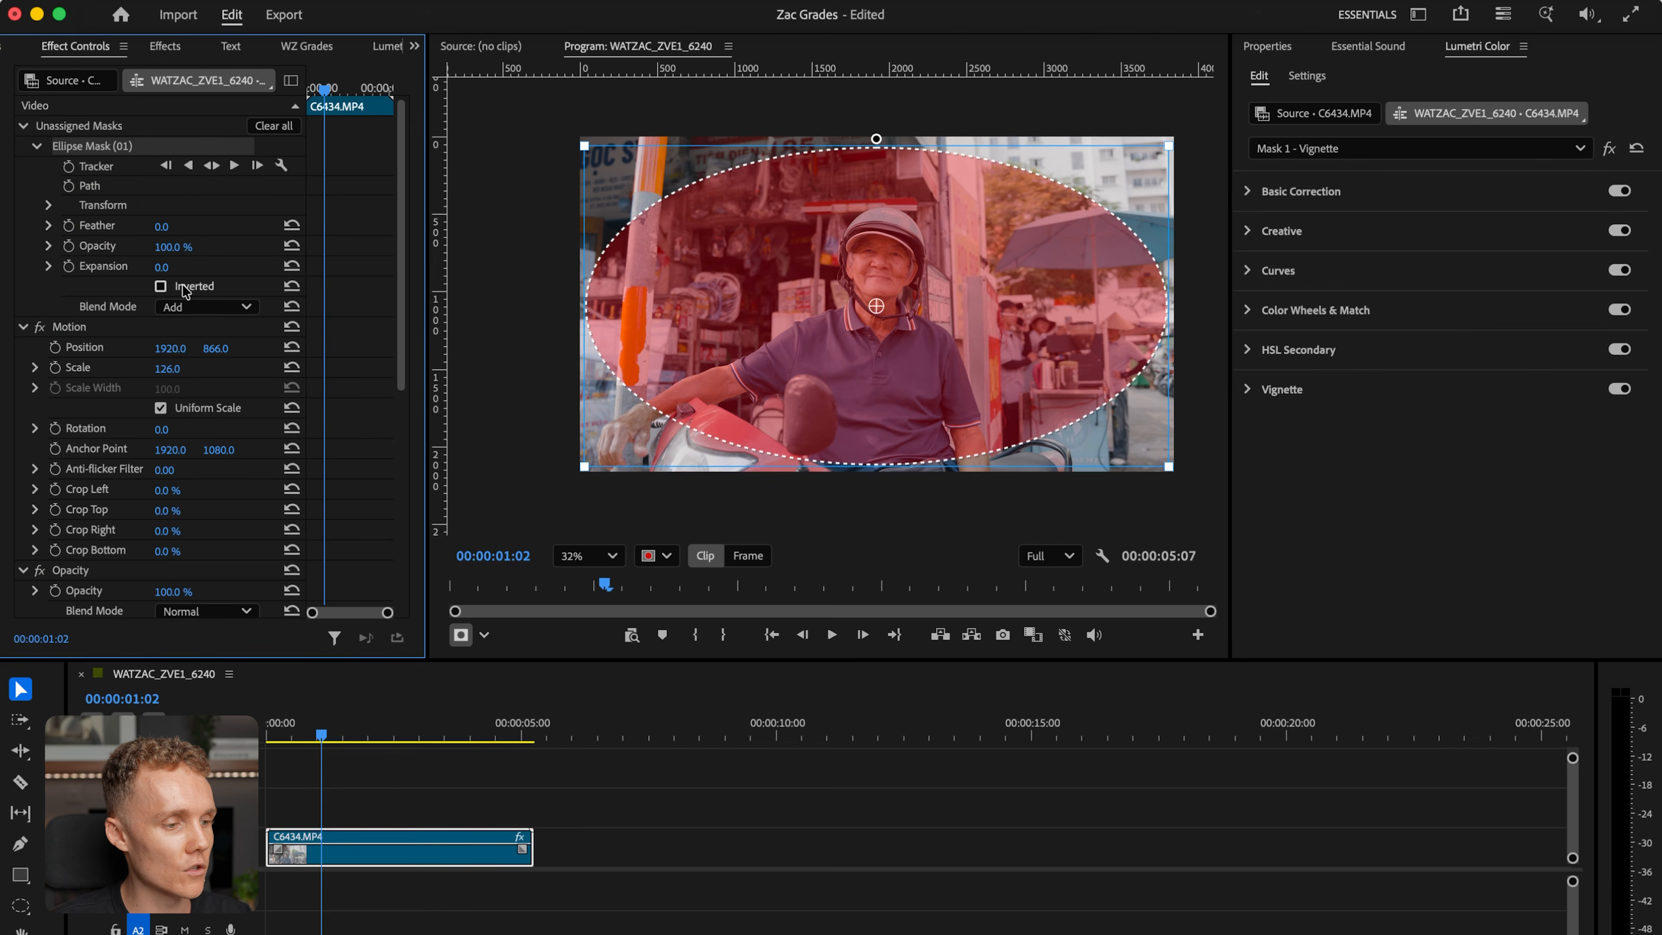
click(160, 287)
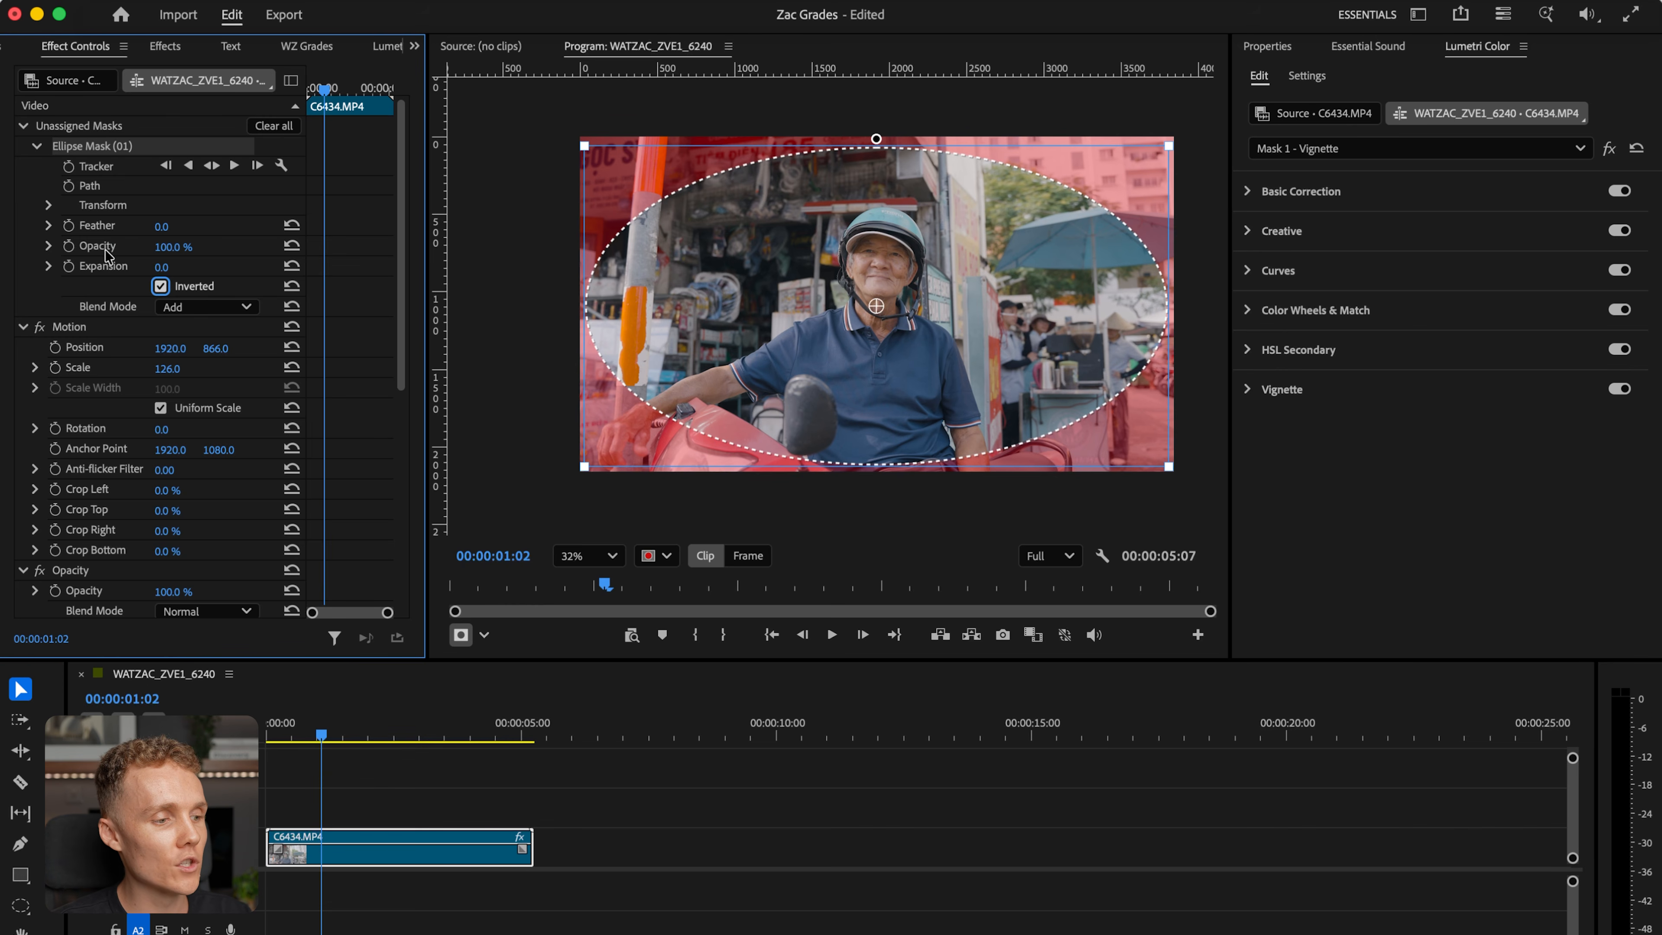
mouse_move(160, 230)
mouse_down()
mouse_move(392, 231)
mouse_move(181, 227)
mouse_up()
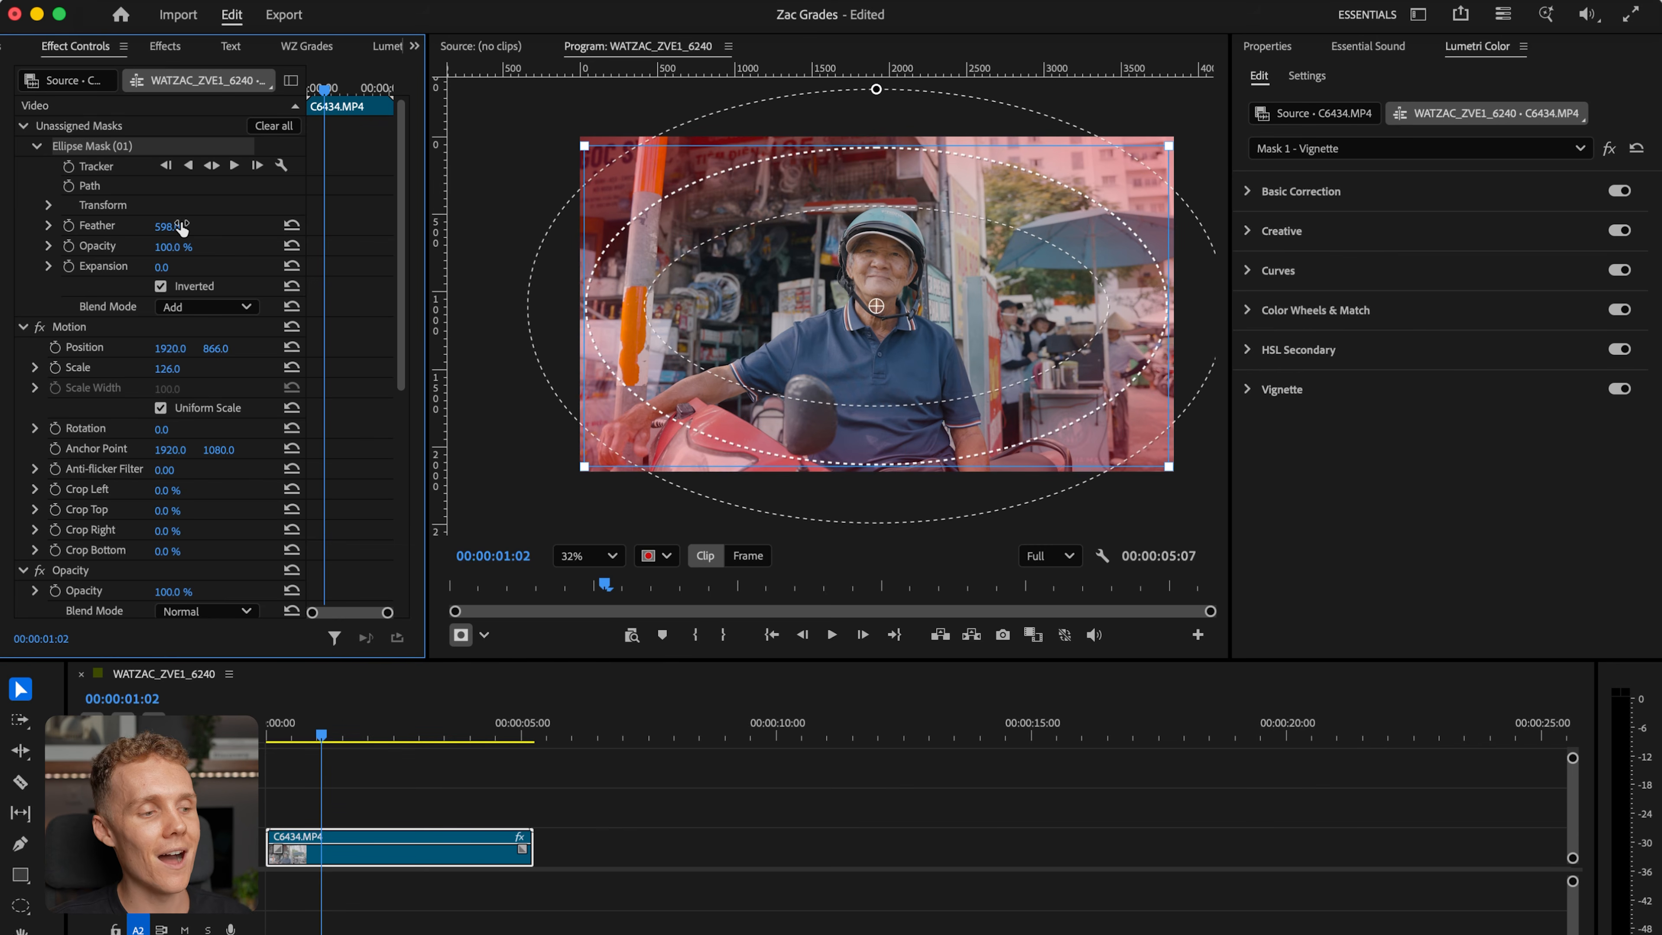
drag(164, 266, 102, 267)
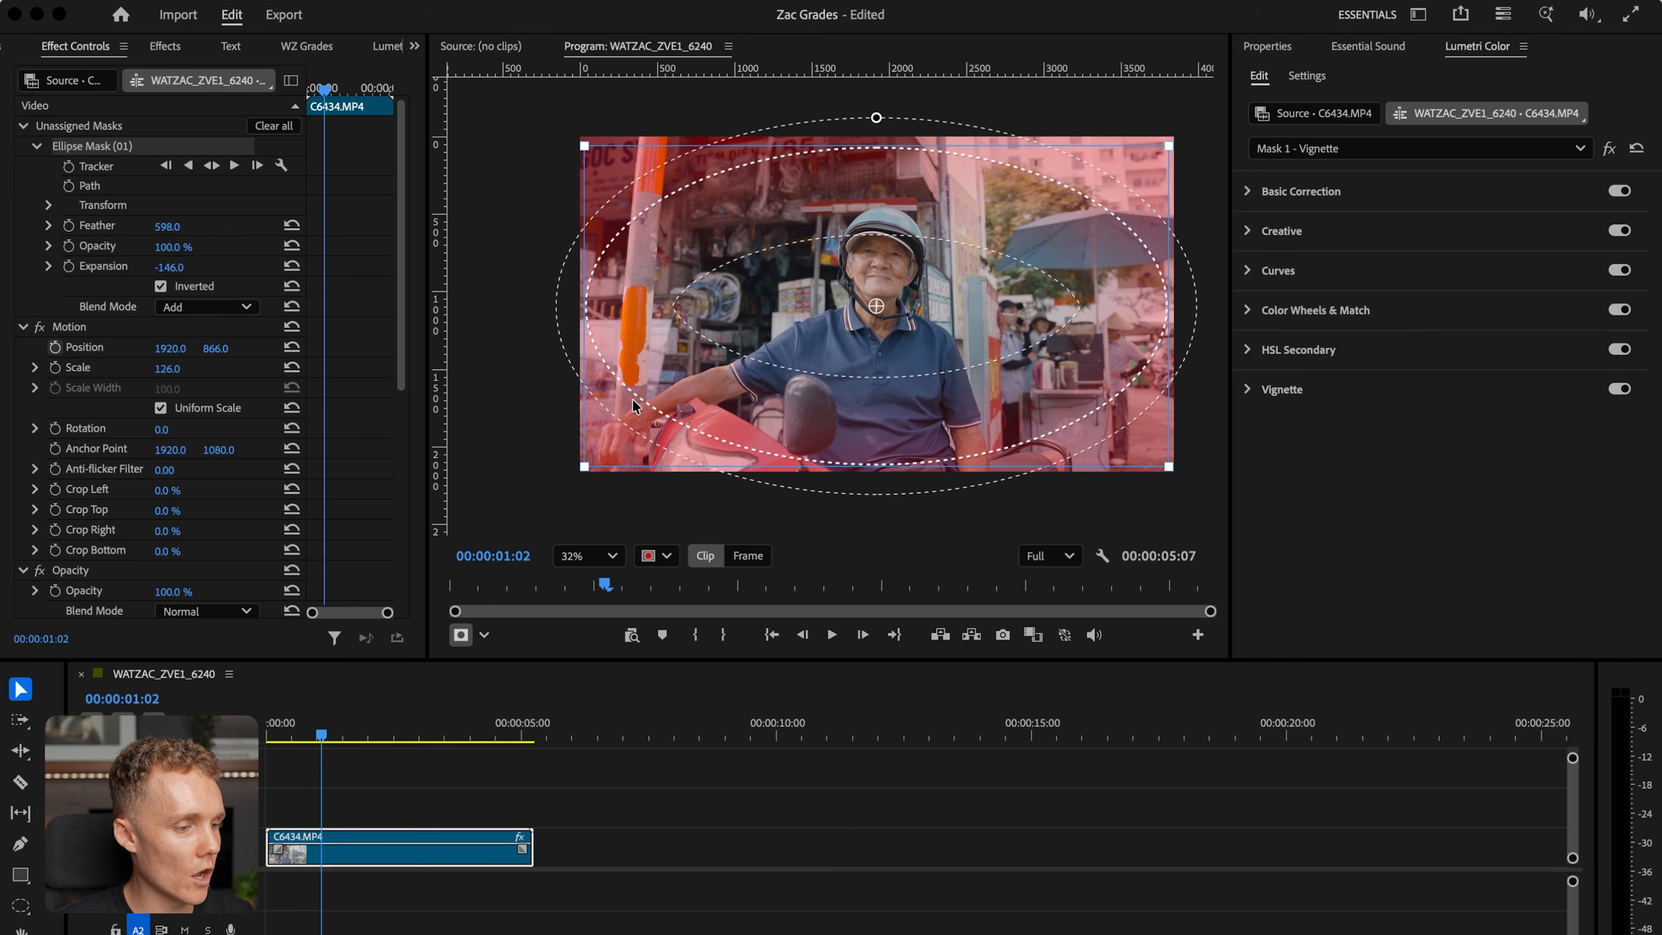
- Collapse the Motion and Base Grade effects and assign the unassigned ellipse mask to the Mask 1 - Vignette Lumetri effect
click(21, 327)
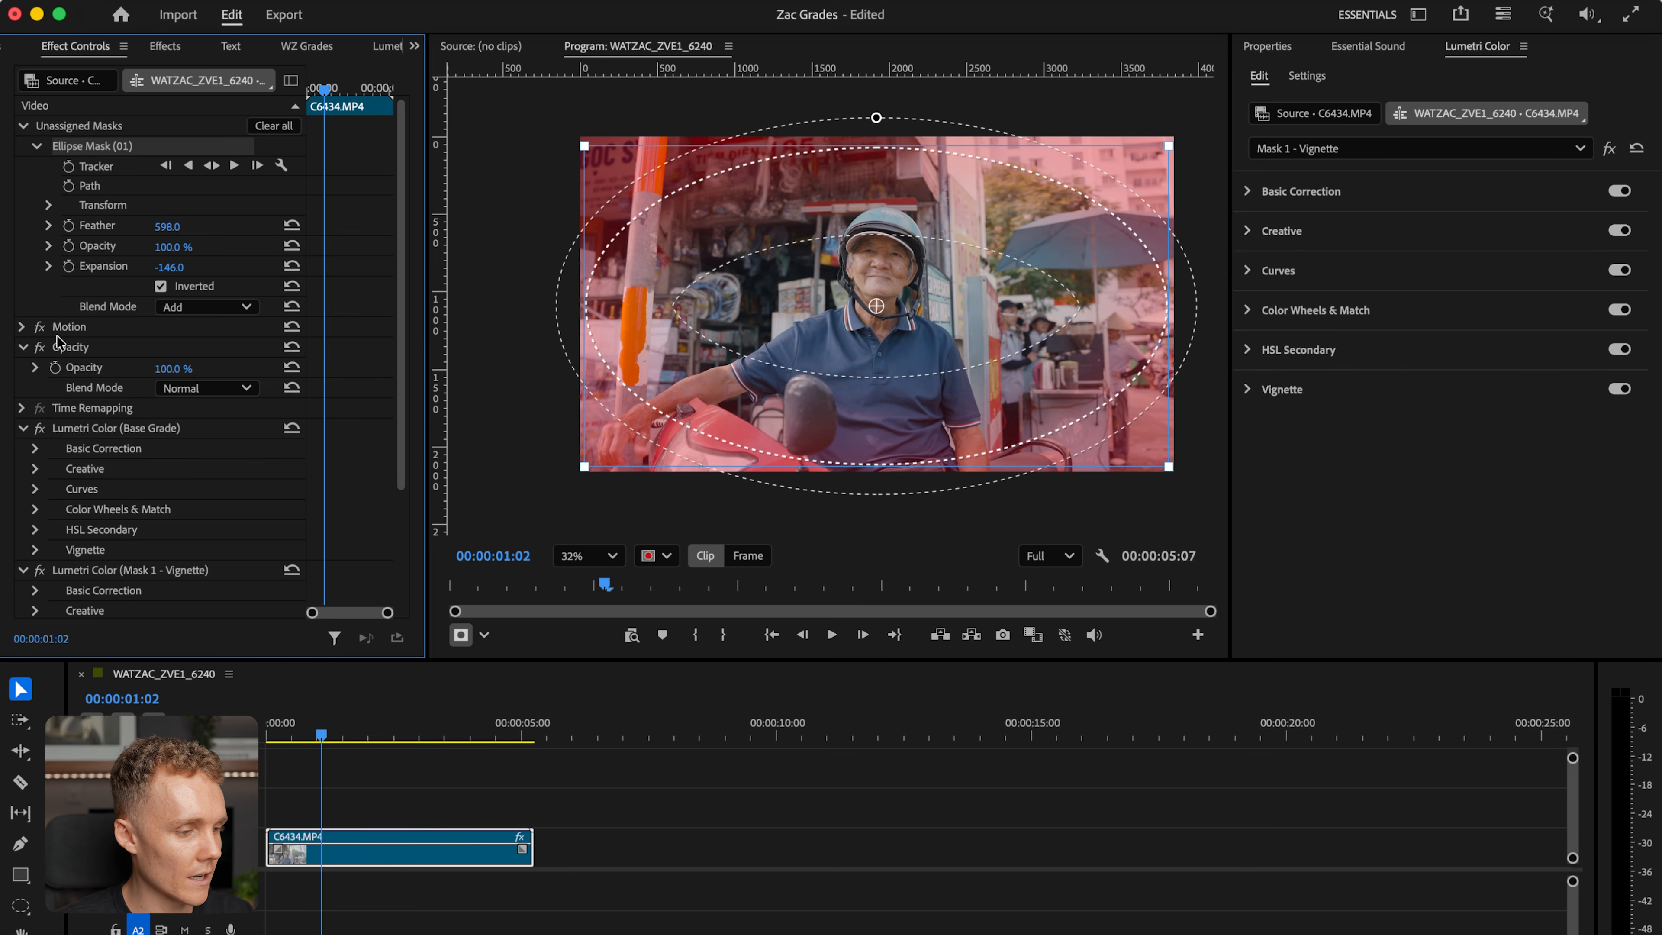
click(22, 429)
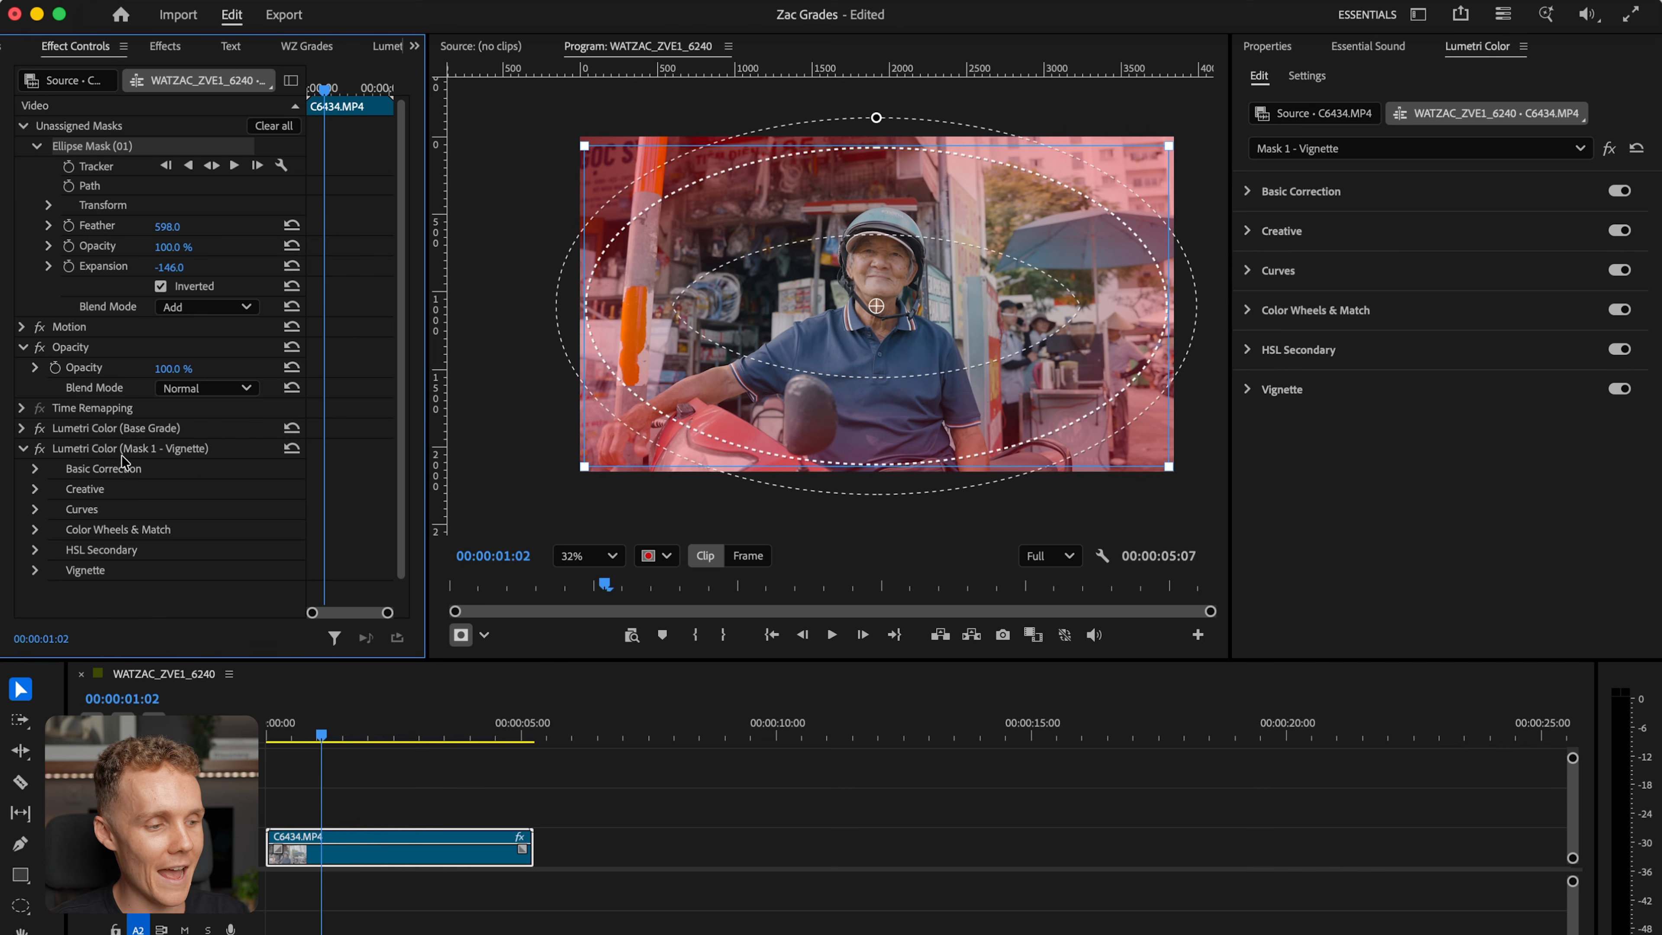
mouse_move(115, 149)
mouse_down()
mouse_move(180, 321)
mouse_move(129, 465)
mouse_up()
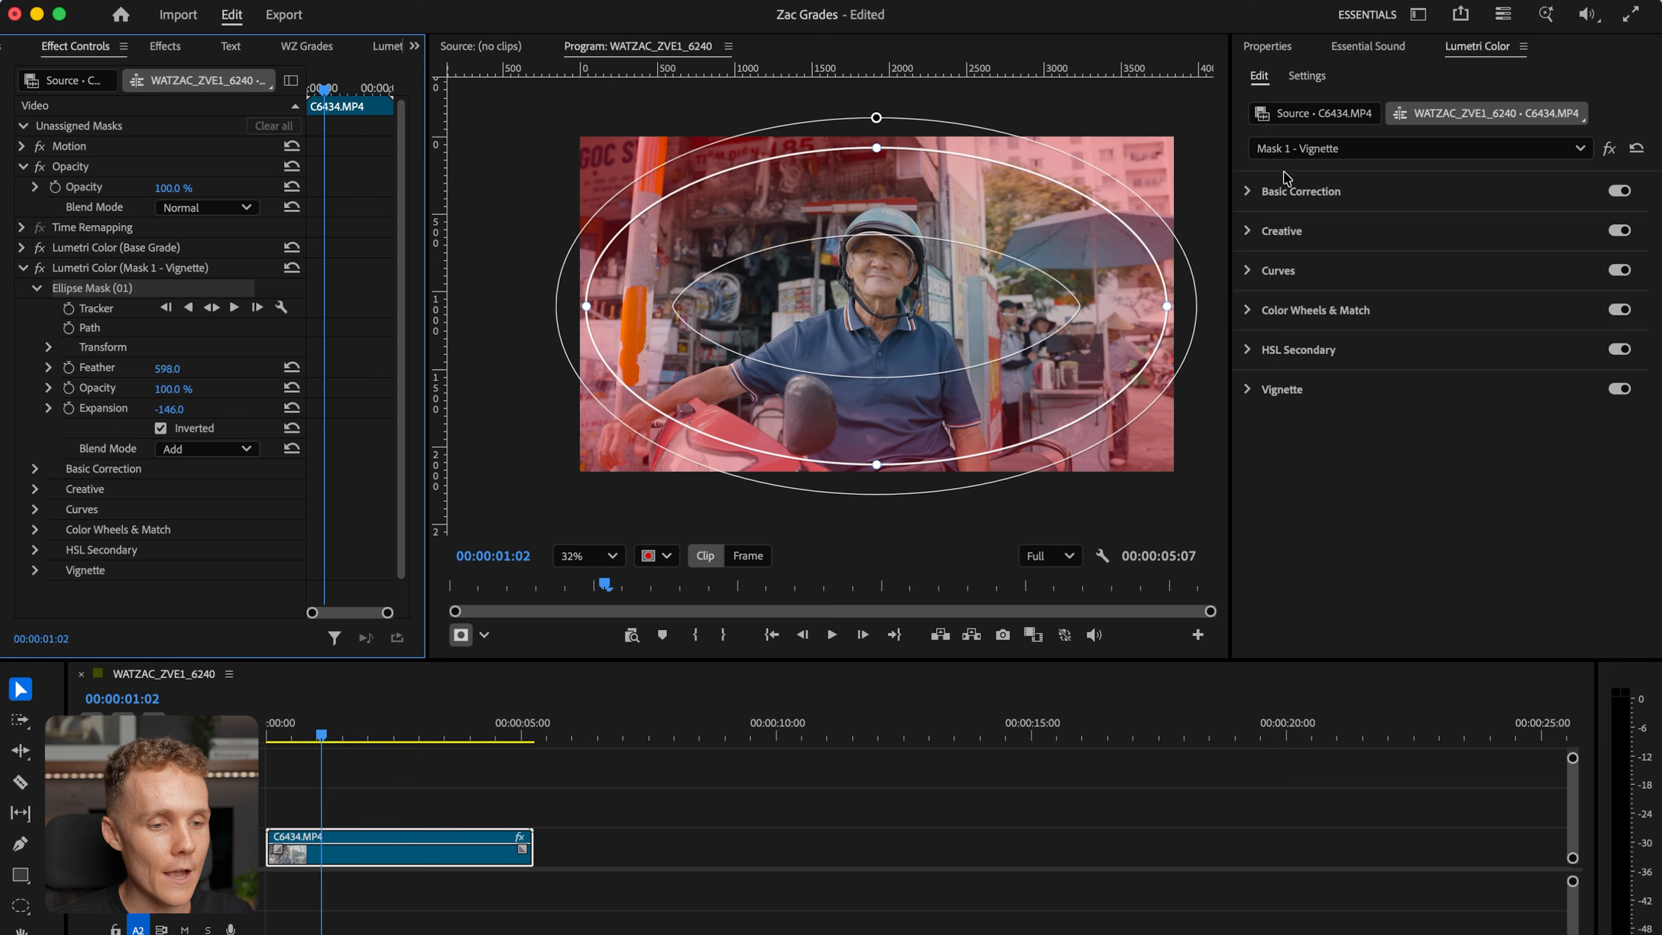
- Darken the Mask 1 - Vignette area in Basic Correction with exposure -0.2, contrast 20.2 and shadows -39.1
click(1261, 192)
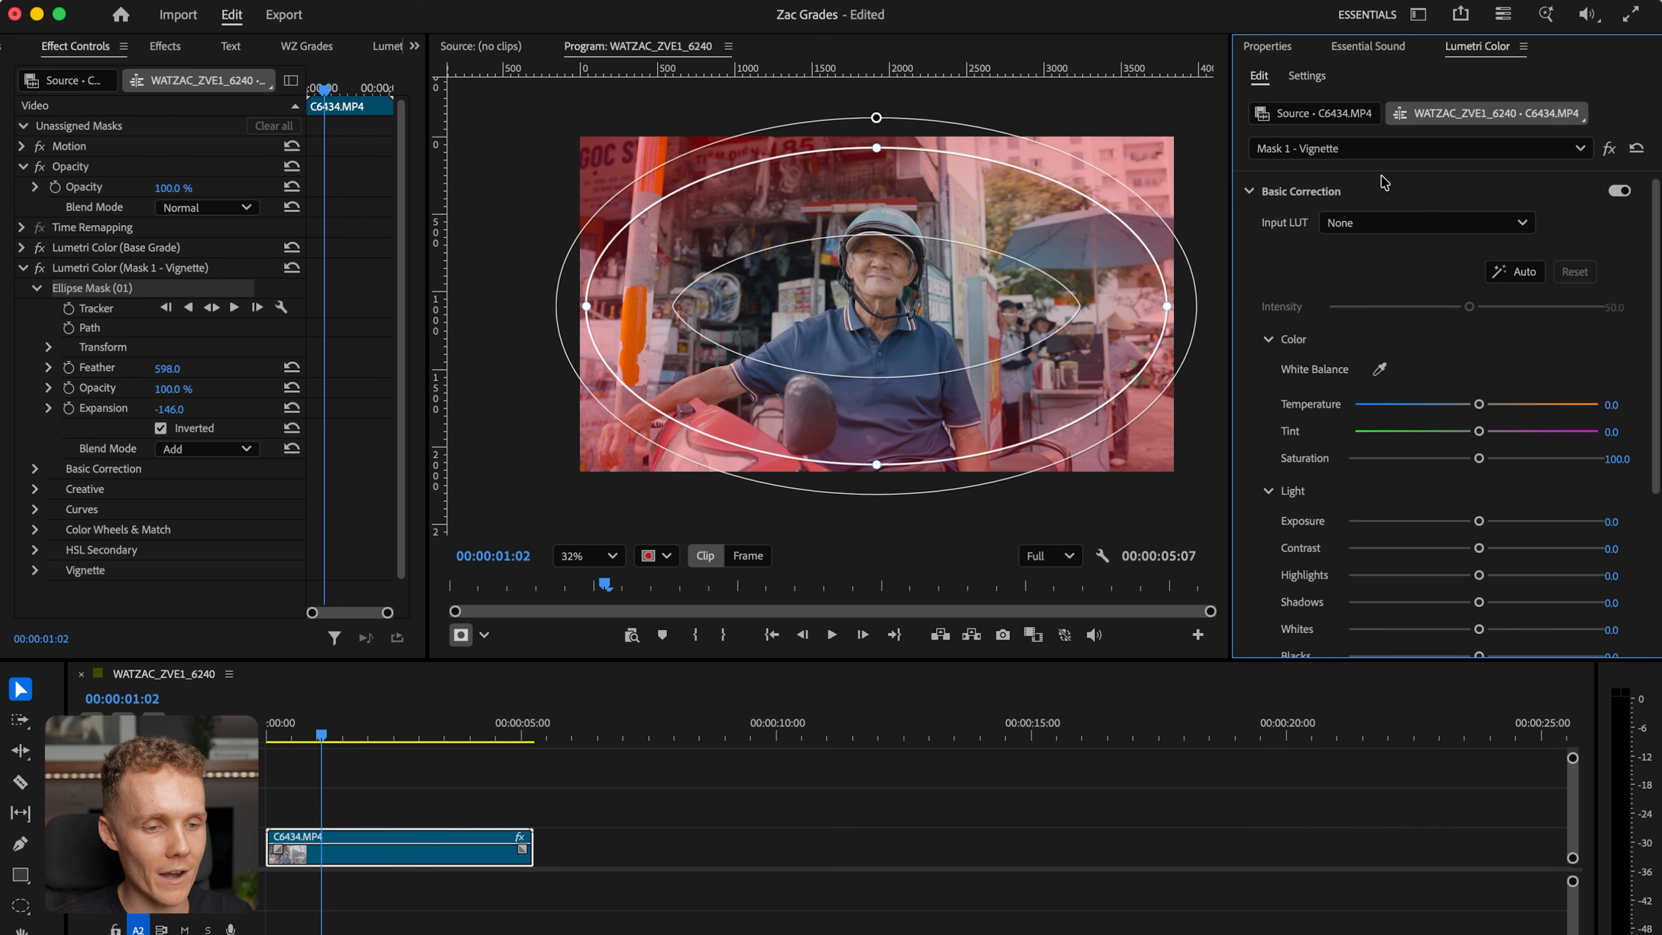
click(1275, 157)
click(1320, 206)
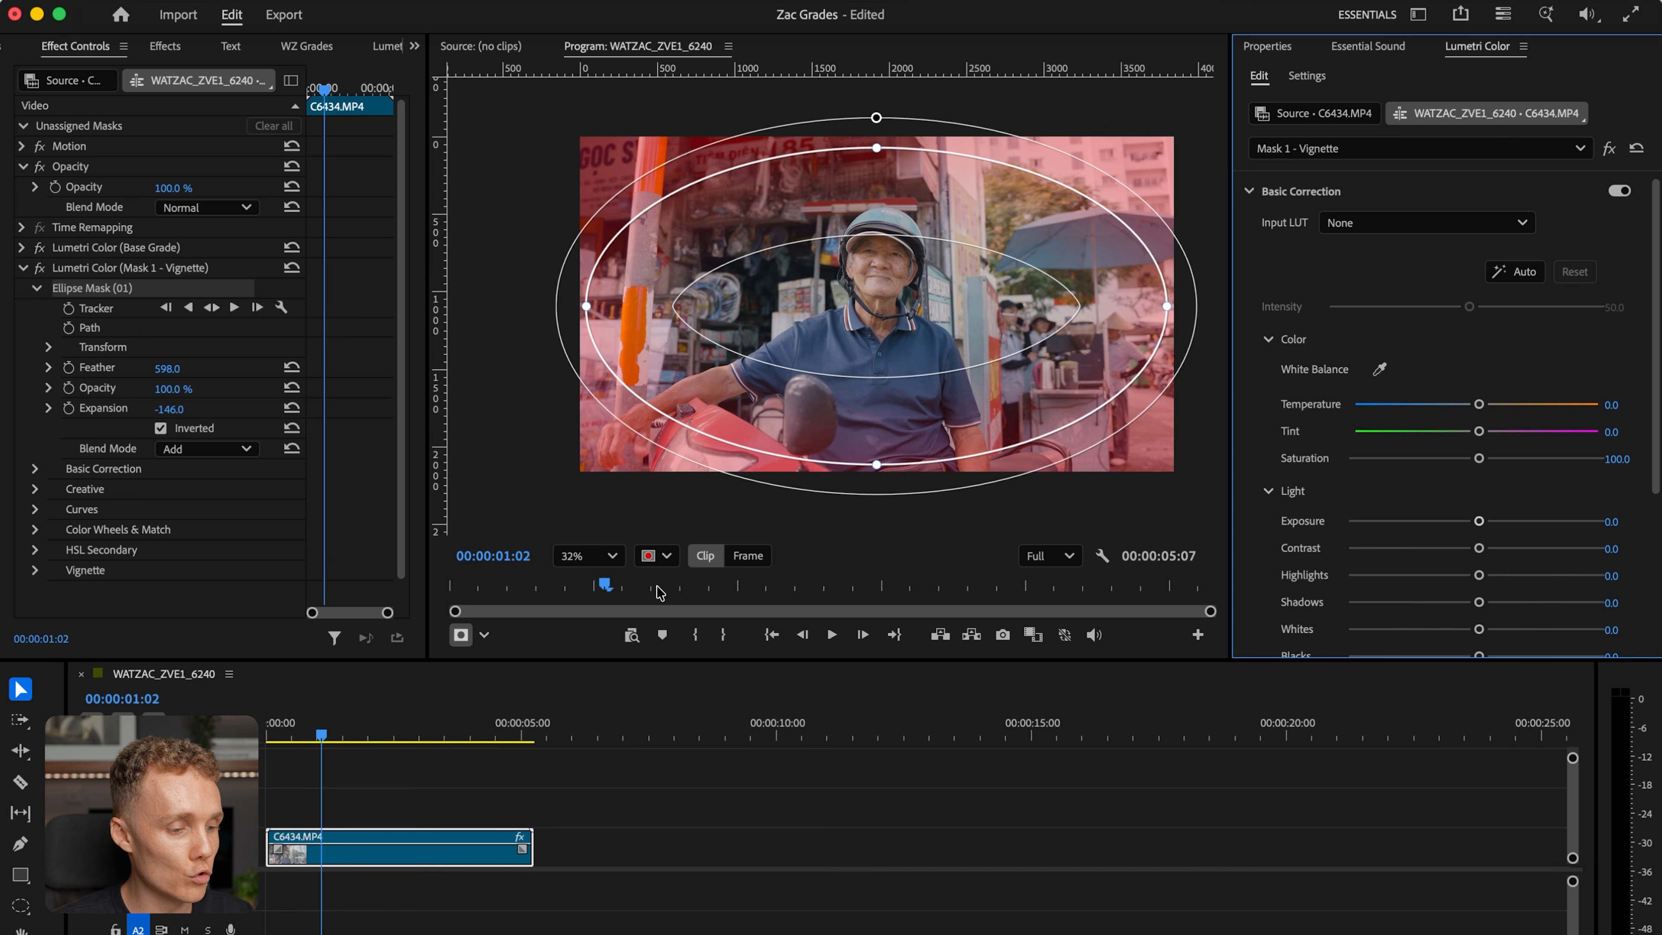
click(458, 795)
click(411, 862)
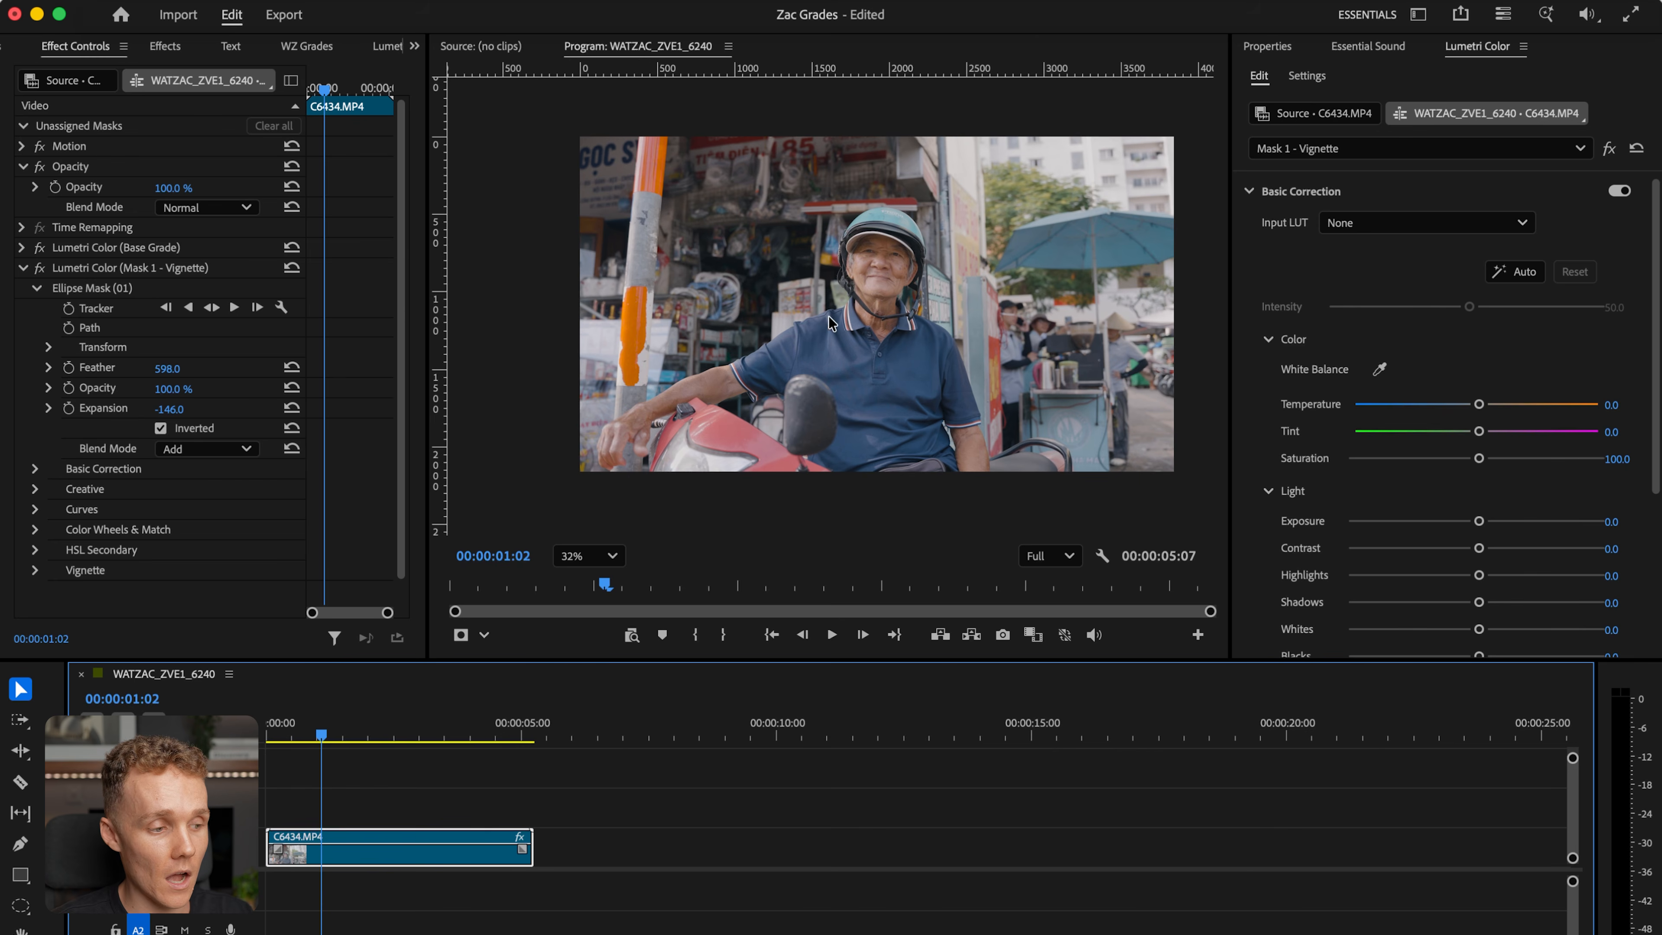
click(1303, 152)
click(1373, 152)
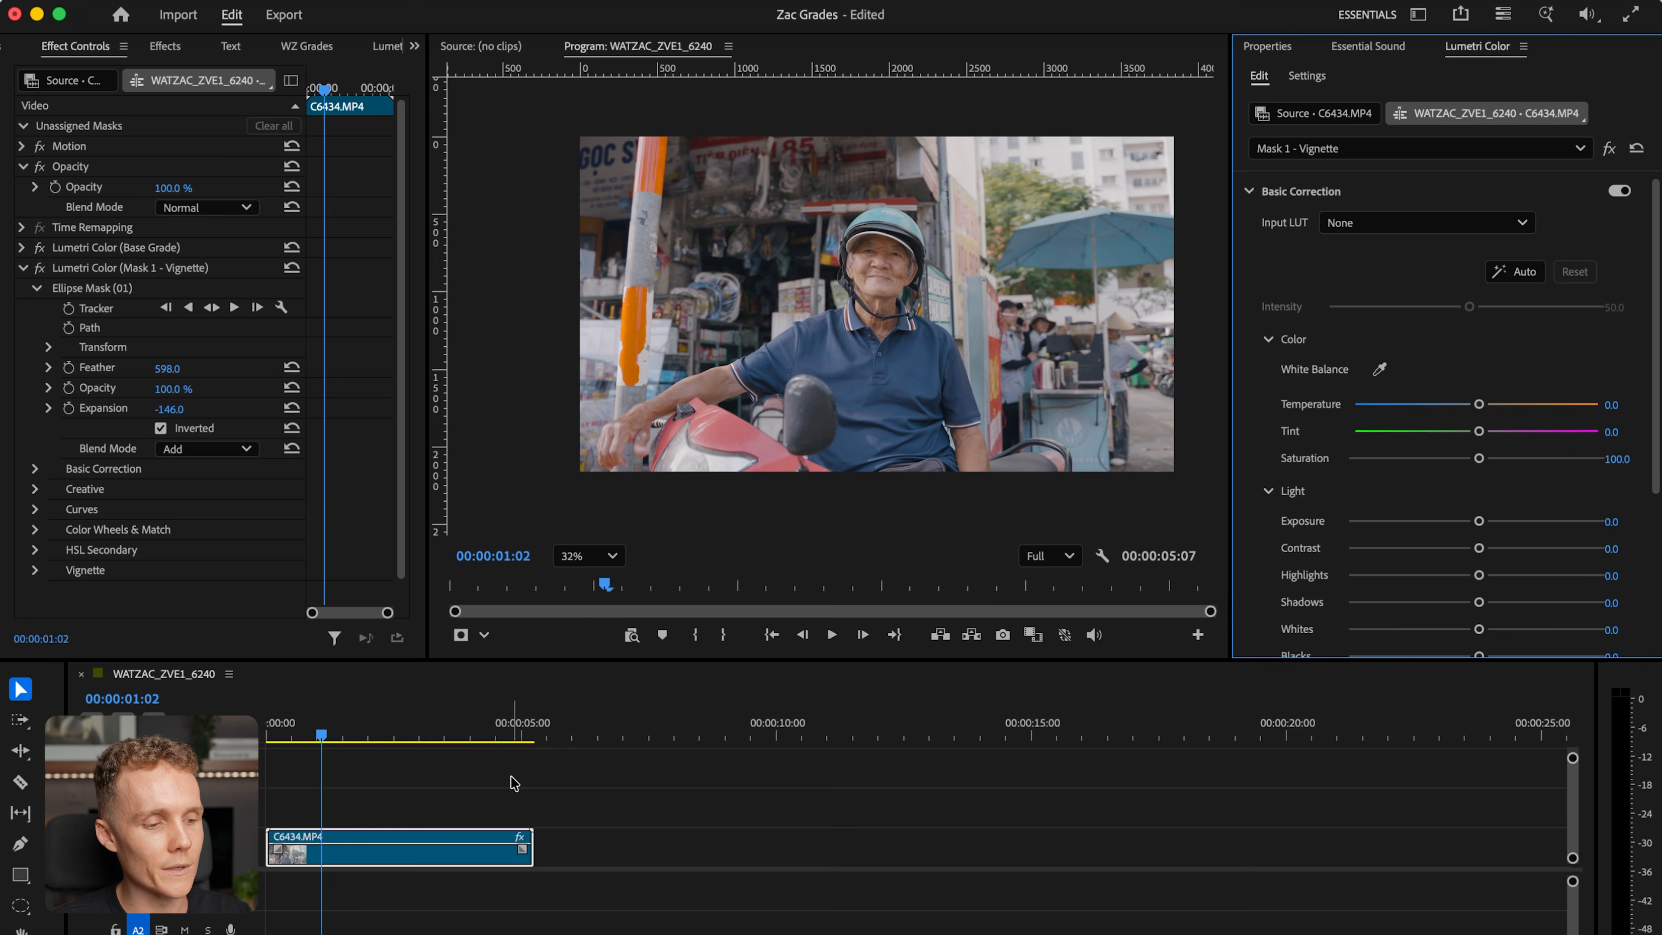
click(564, 780)
click(448, 863)
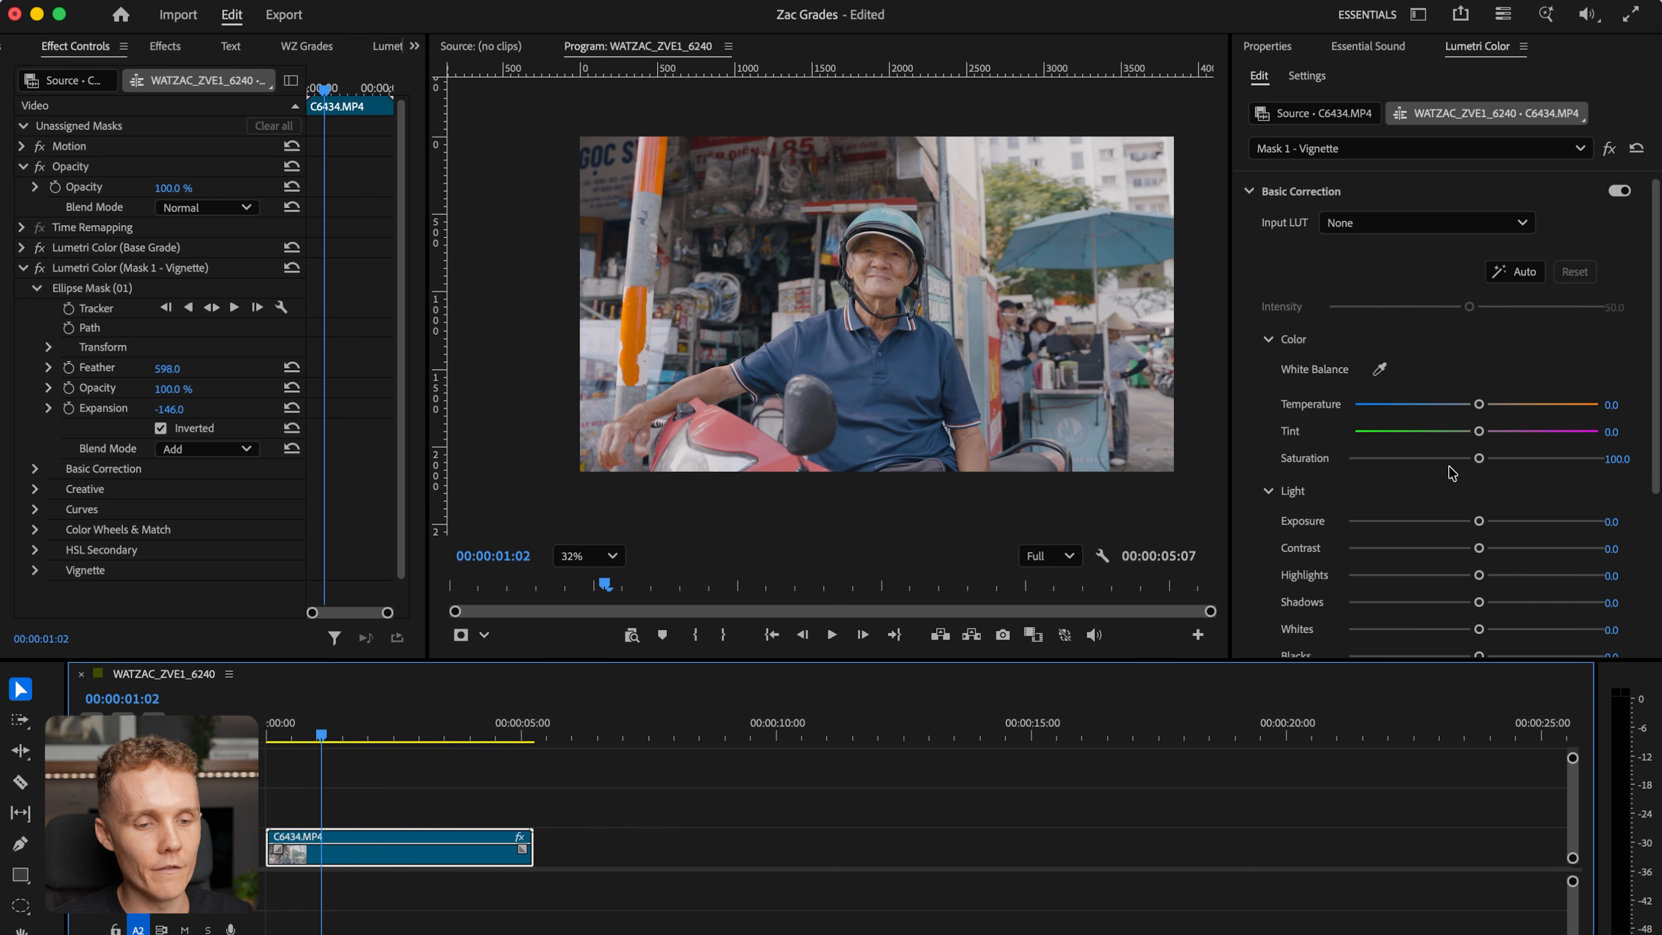
mouse_move(1479, 524)
mouse_down()
mouse_move(1453, 527)
mouse_move(1467, 535)
mouse_up()
drag(1478, 603, 1429, 612)
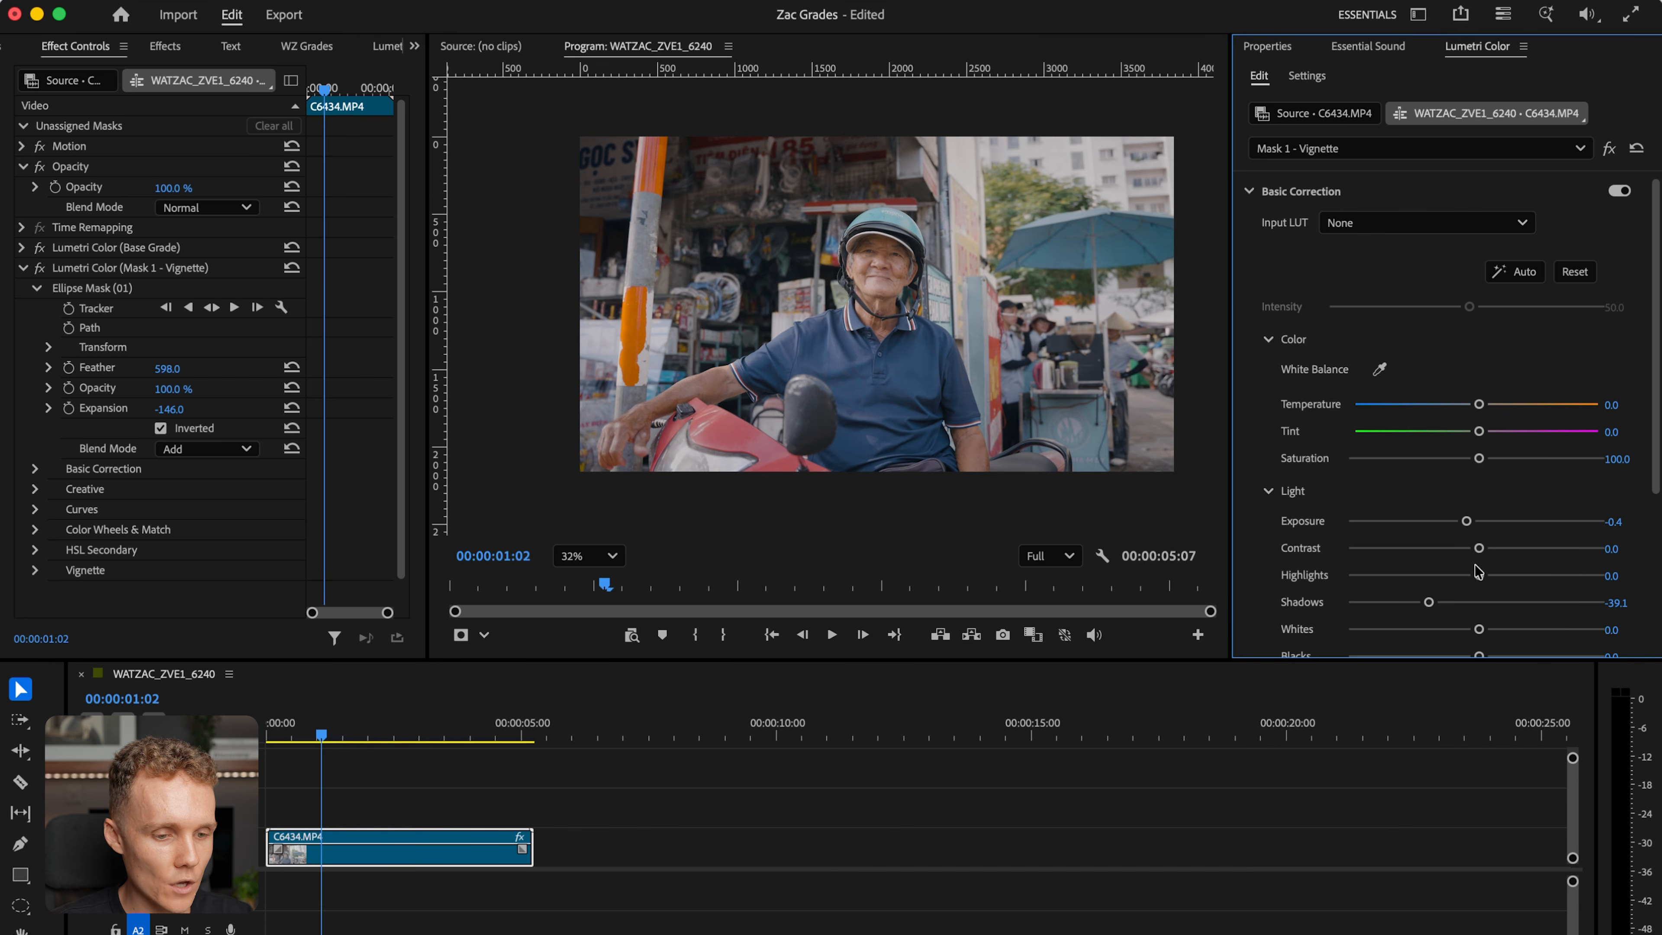
mouse_move(1481, 550)
mouse_down()
mouse_move(1506, 550)
mouse_move(1472, 522)
mouse_up()
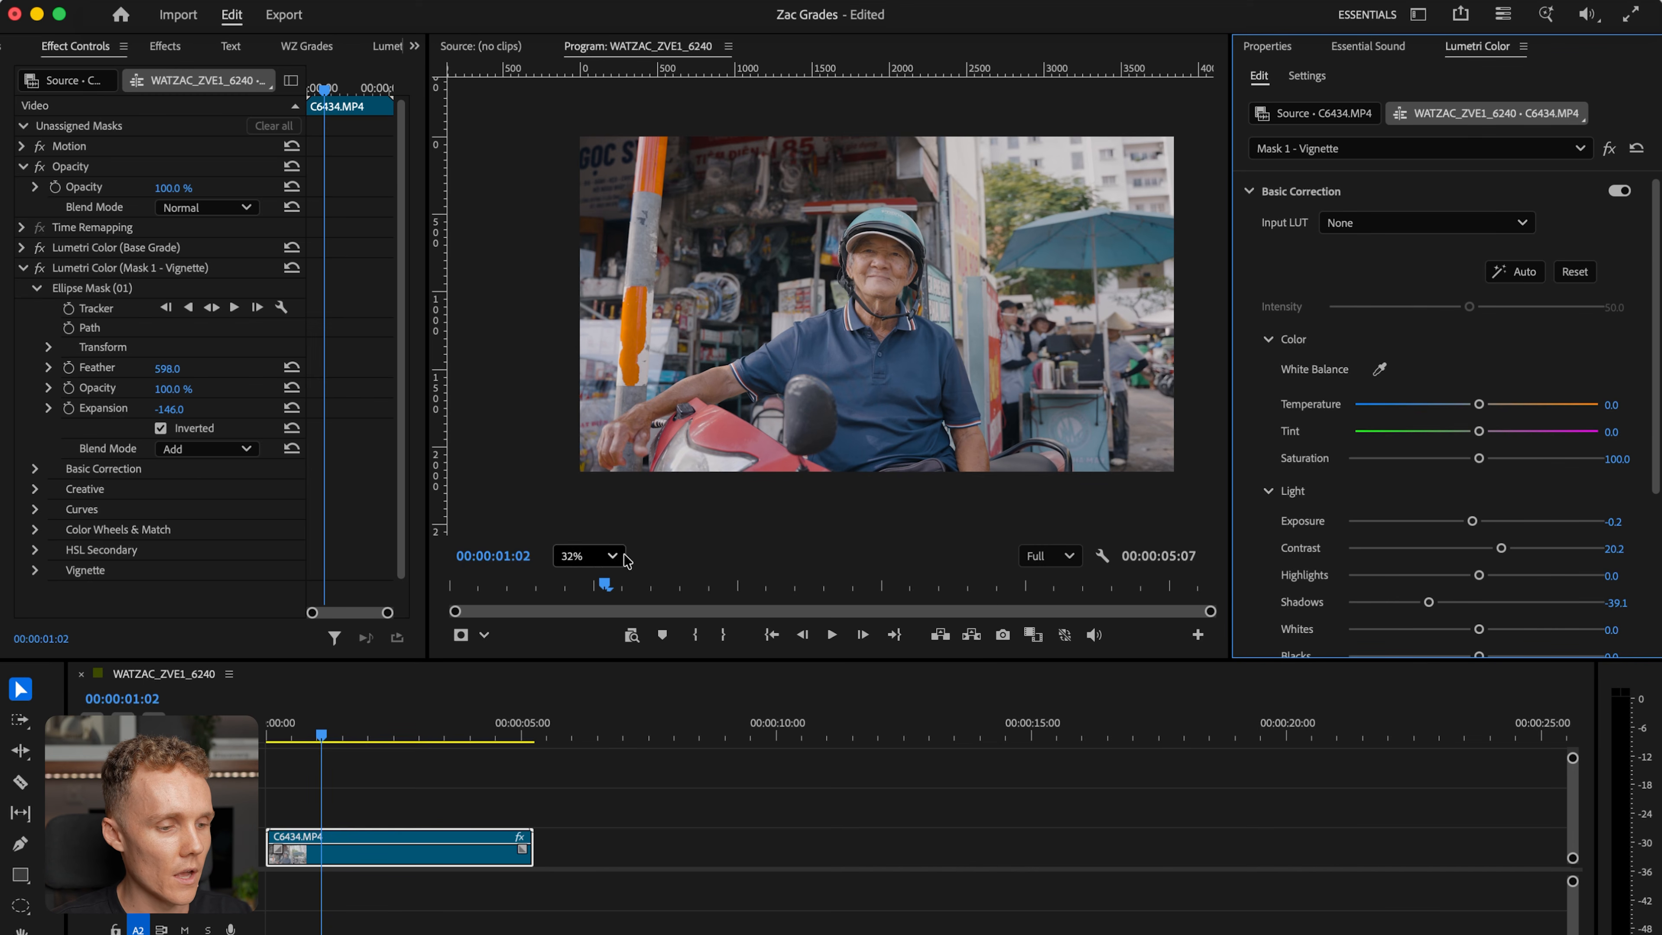
- Fit the program preview to its frame and toggle the Mask 1 - Vignette effect off and on to compare
click(591, 561)
click(583, 589)
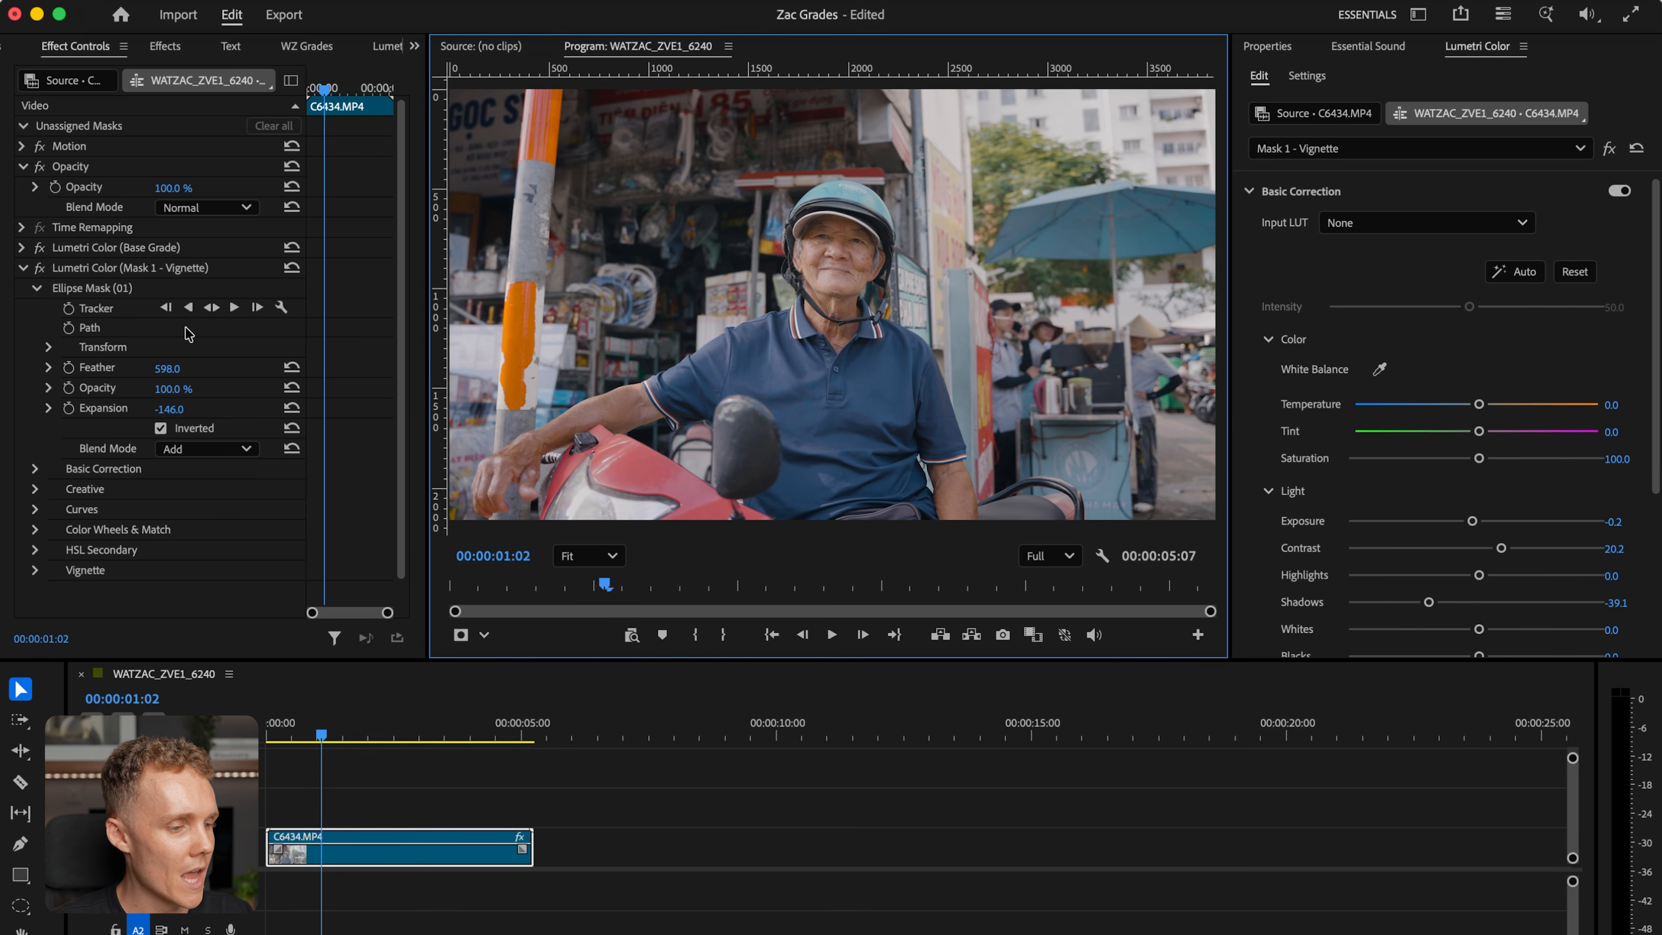
click(40, 271)
click(41, 271)
click(41, 270)
click(41, 270)
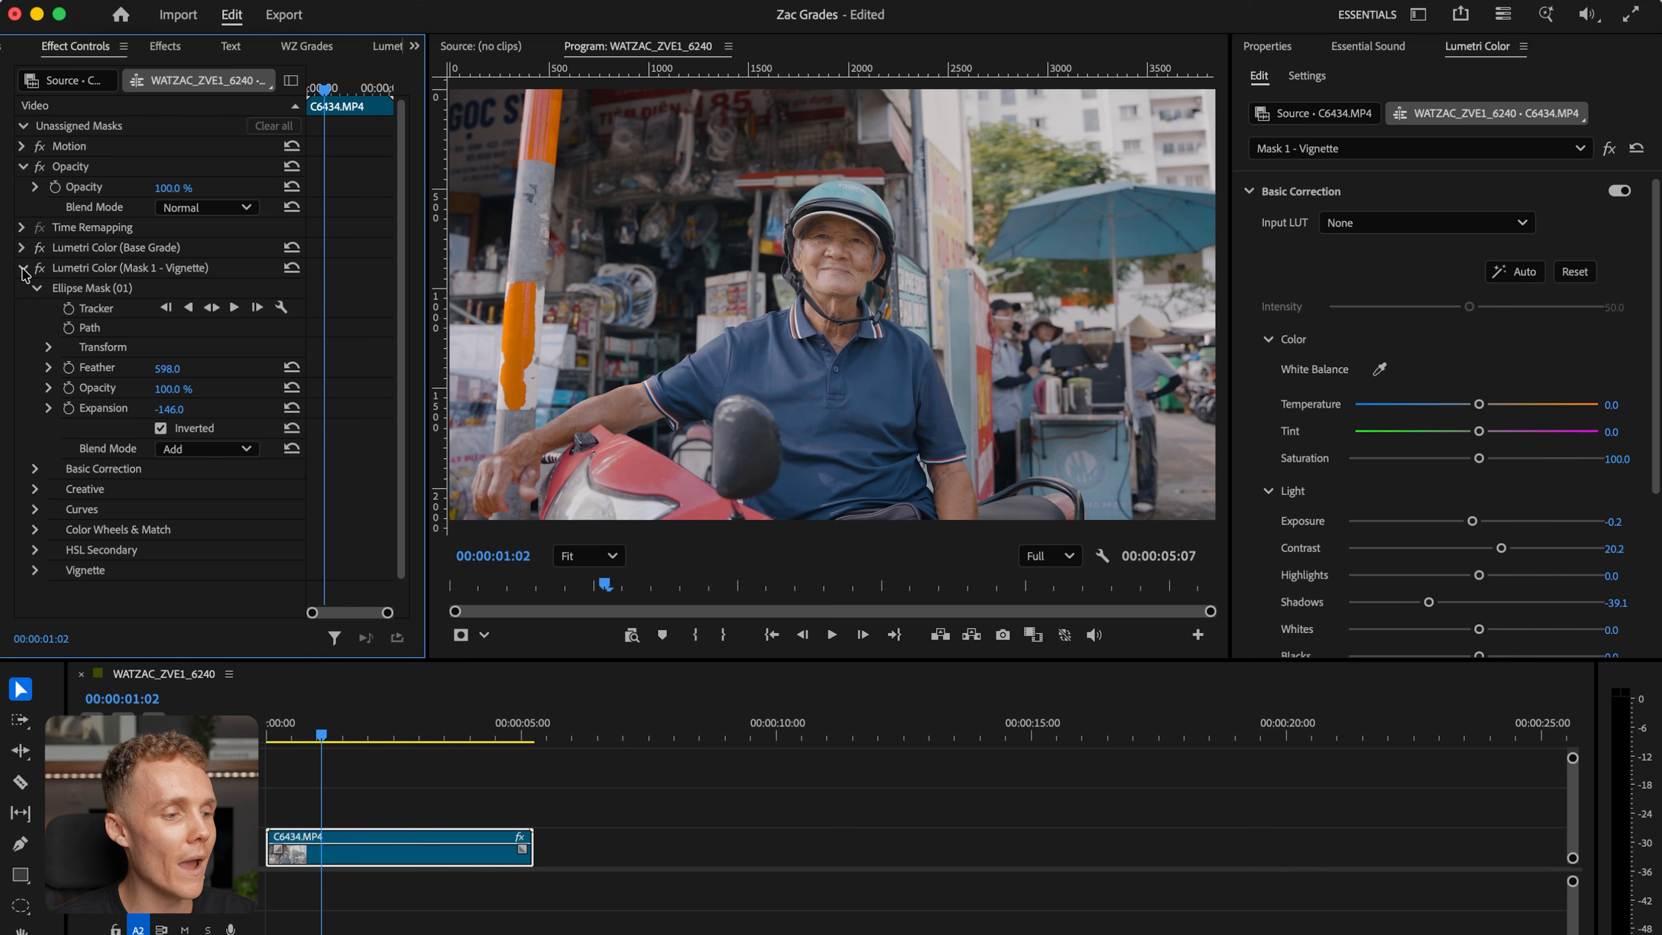
- Collapse the vignette effect and add another Lumetri Color effect named "Mask 2 - Darken Bottom"
click(23, 268)
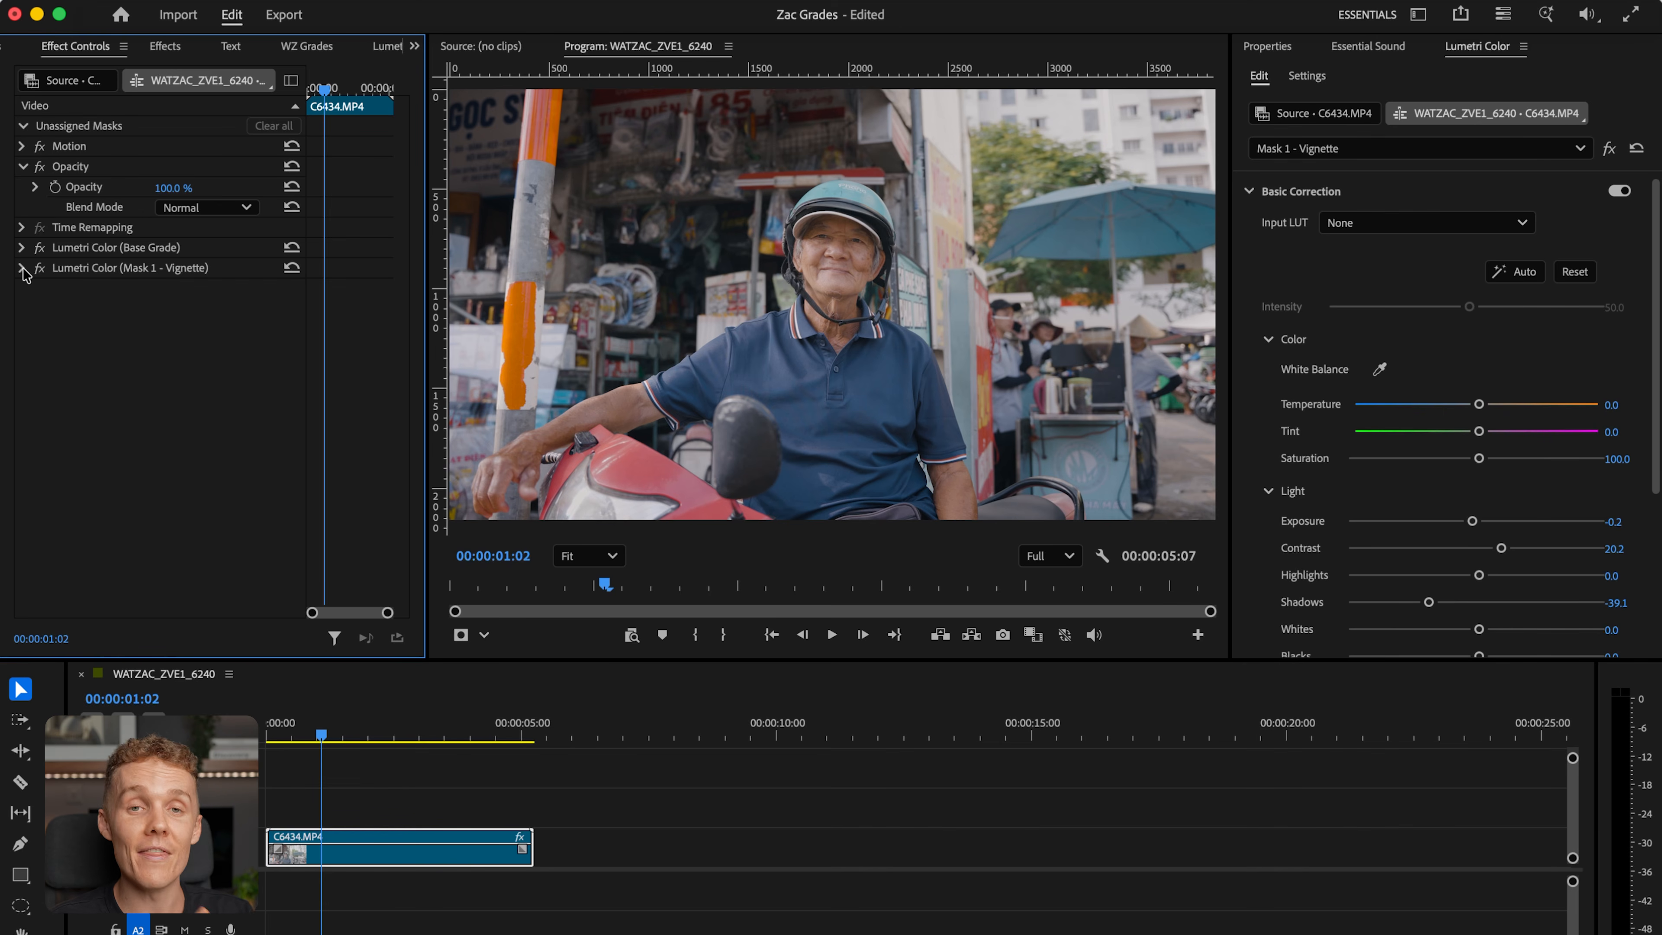
click(1332, 147)
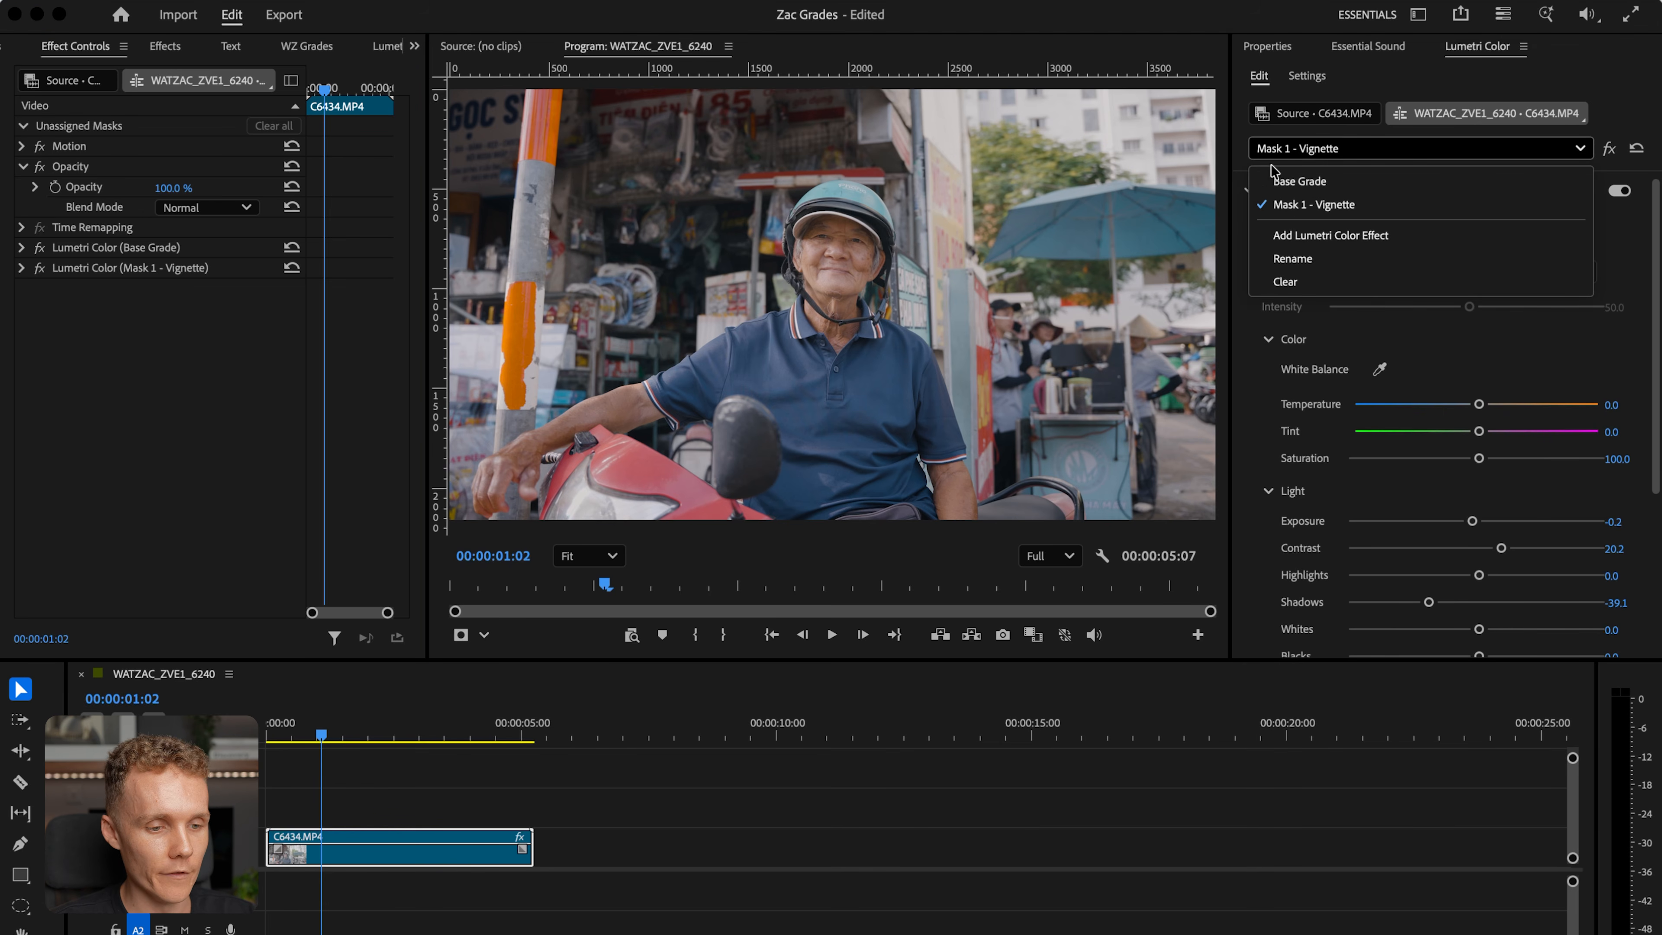
click(1356, 238)
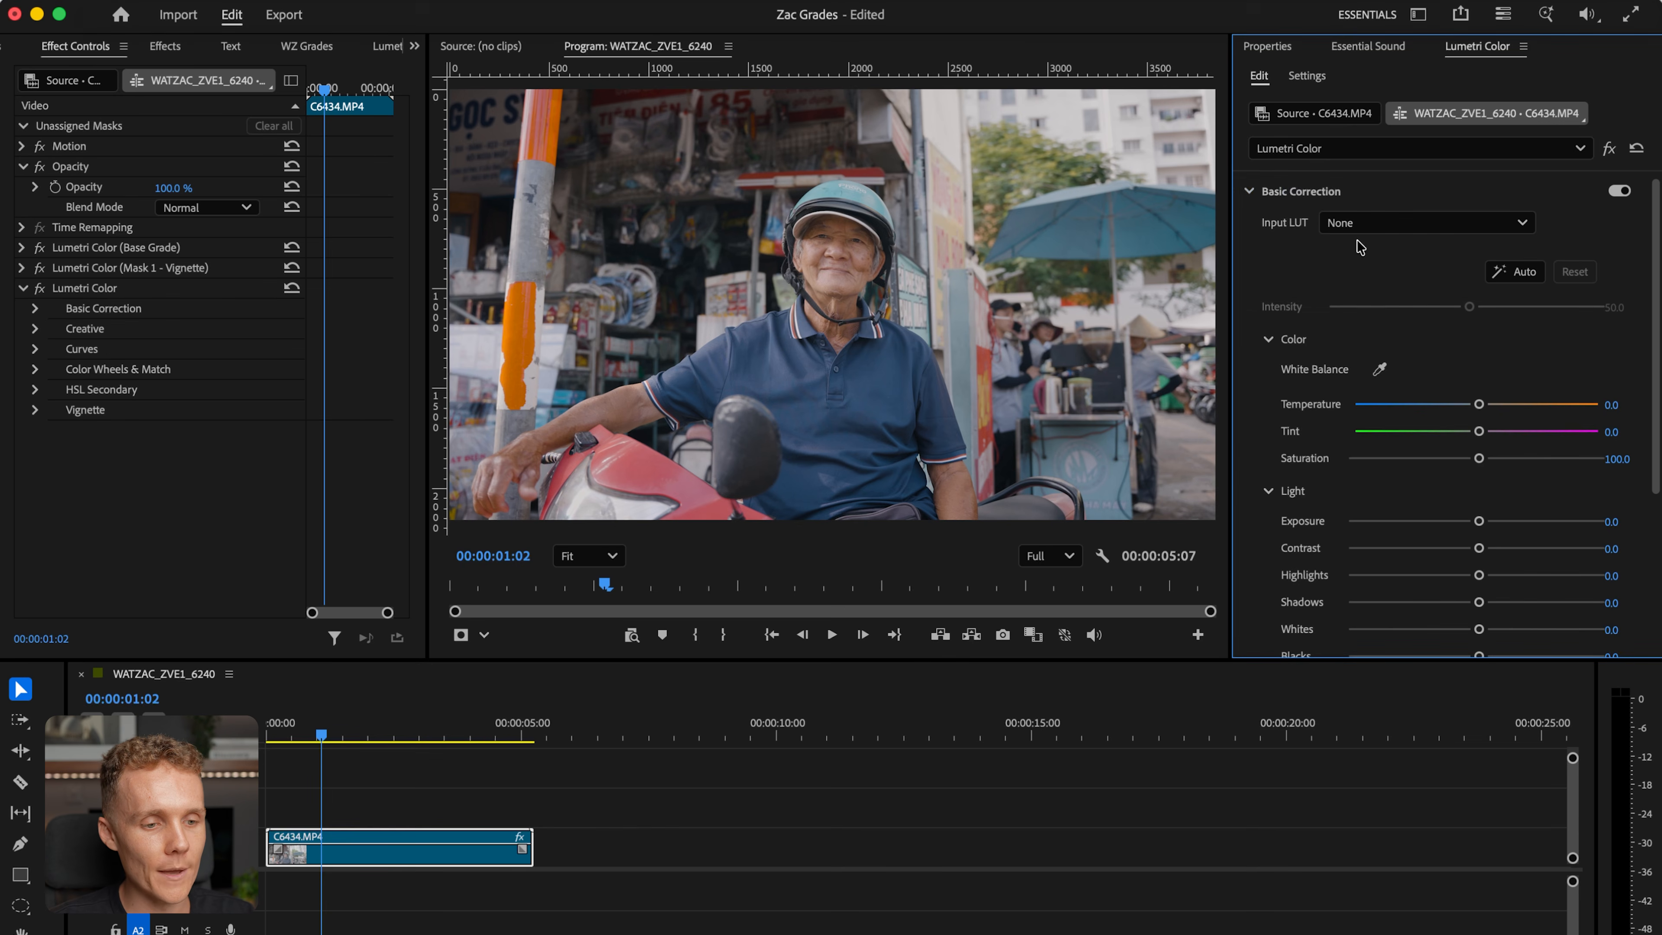
click(1316, 152)
click(1345, 283)
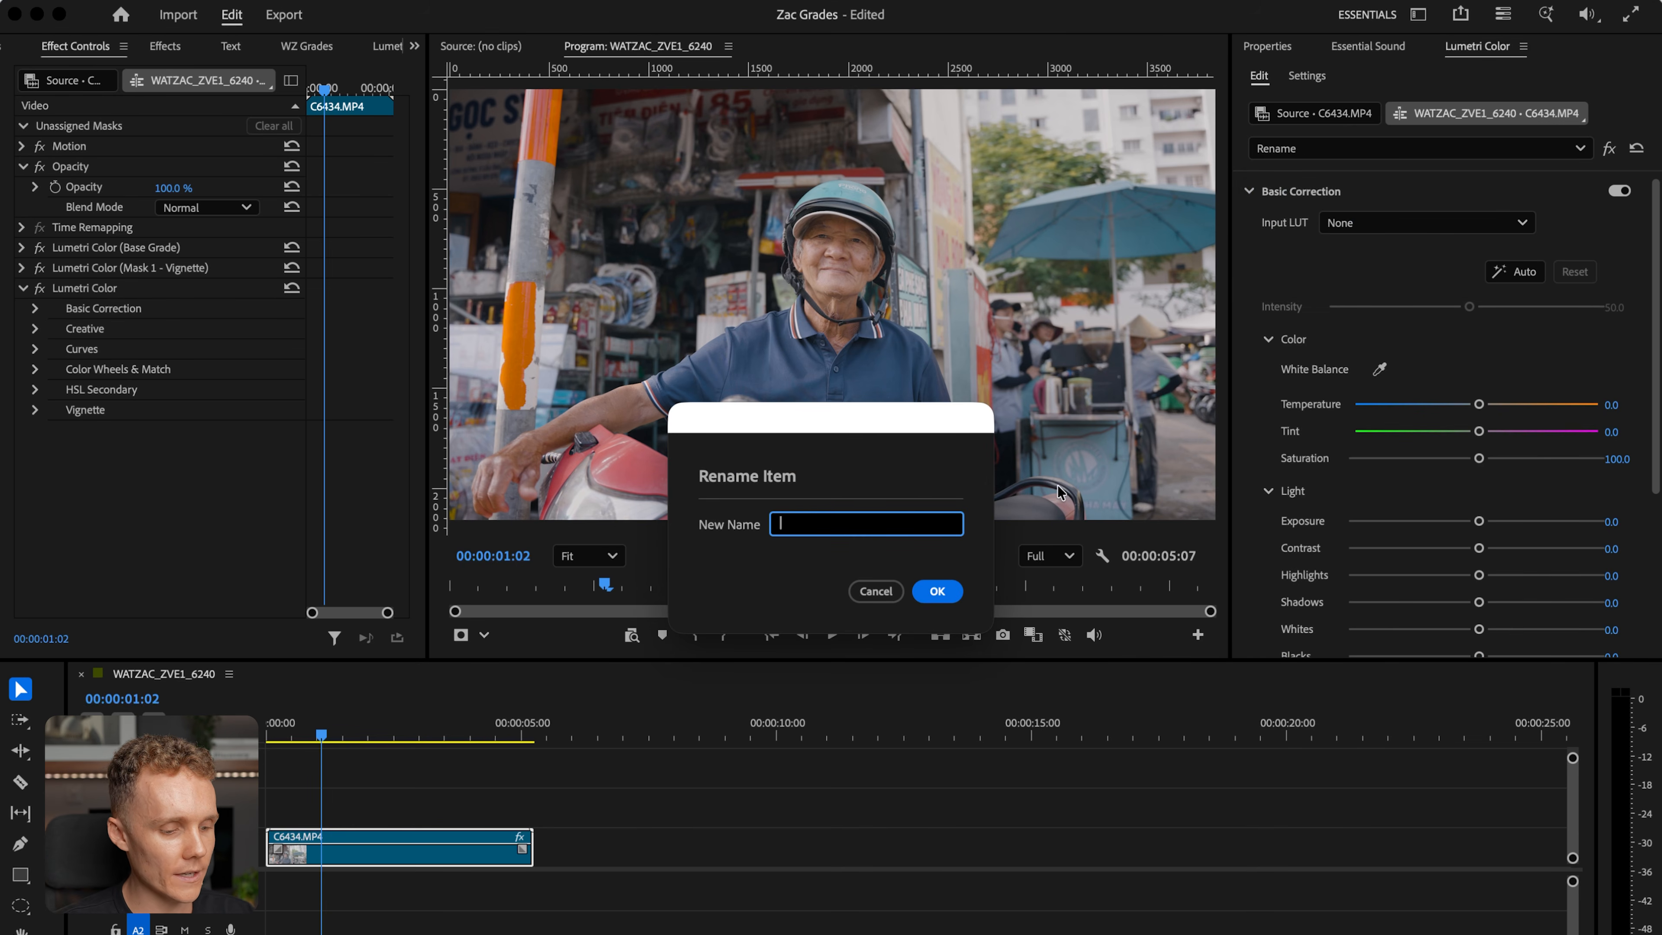
text(Mask 2 -)
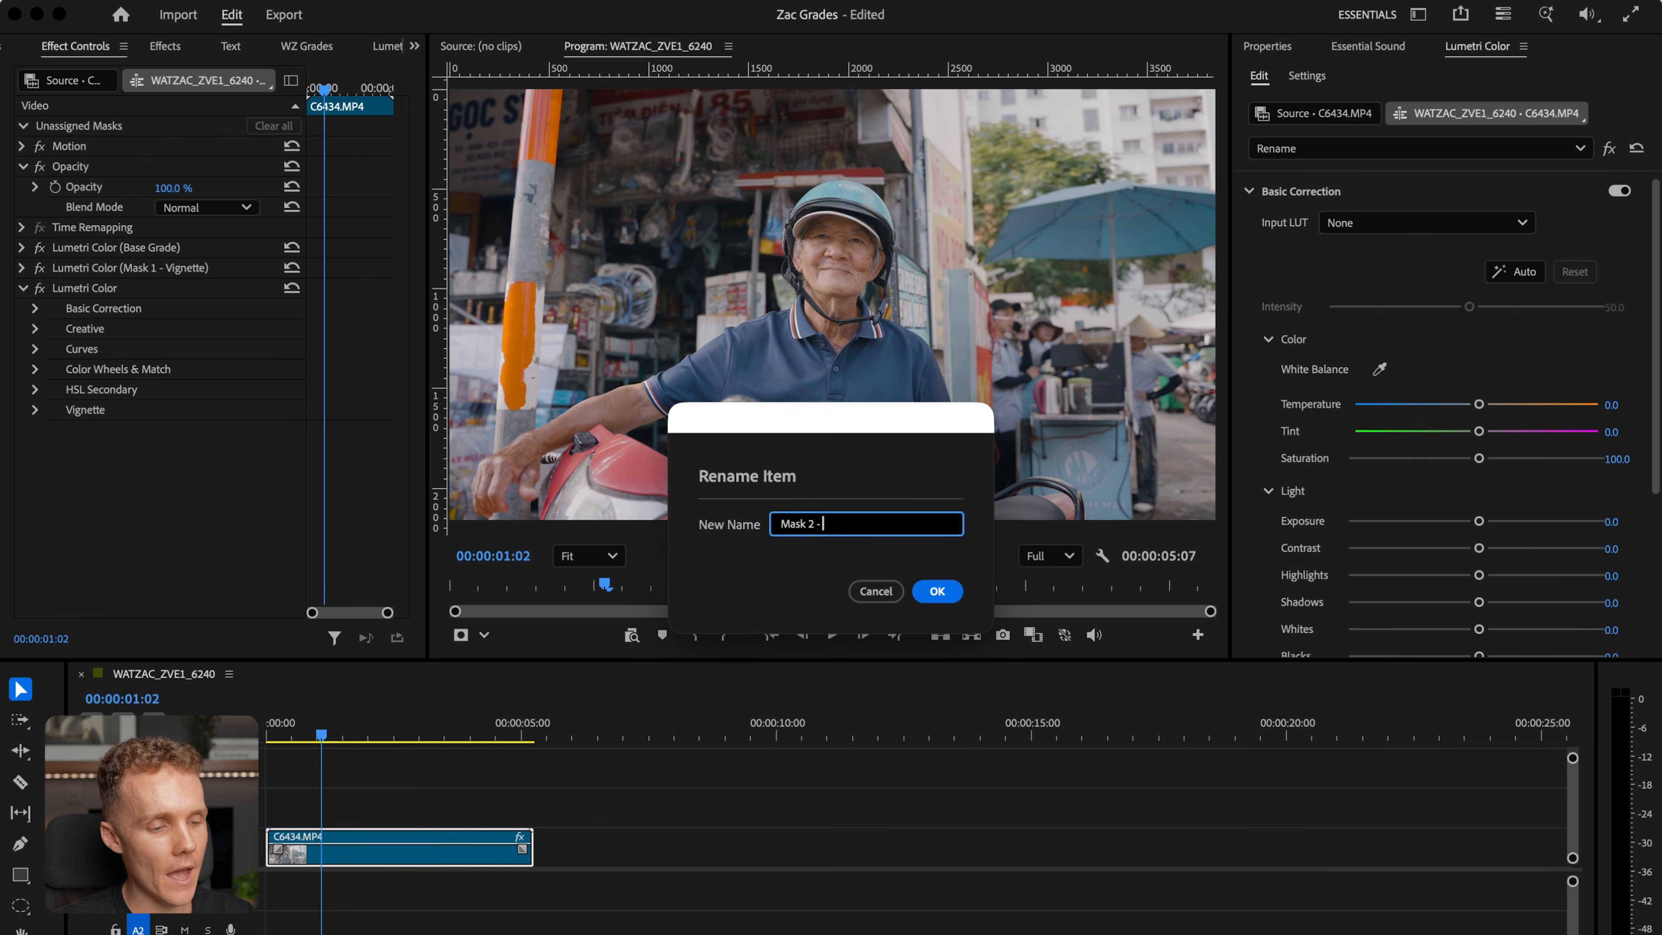
drag(789, 429, 986, 598)
text(Darken Bottom)
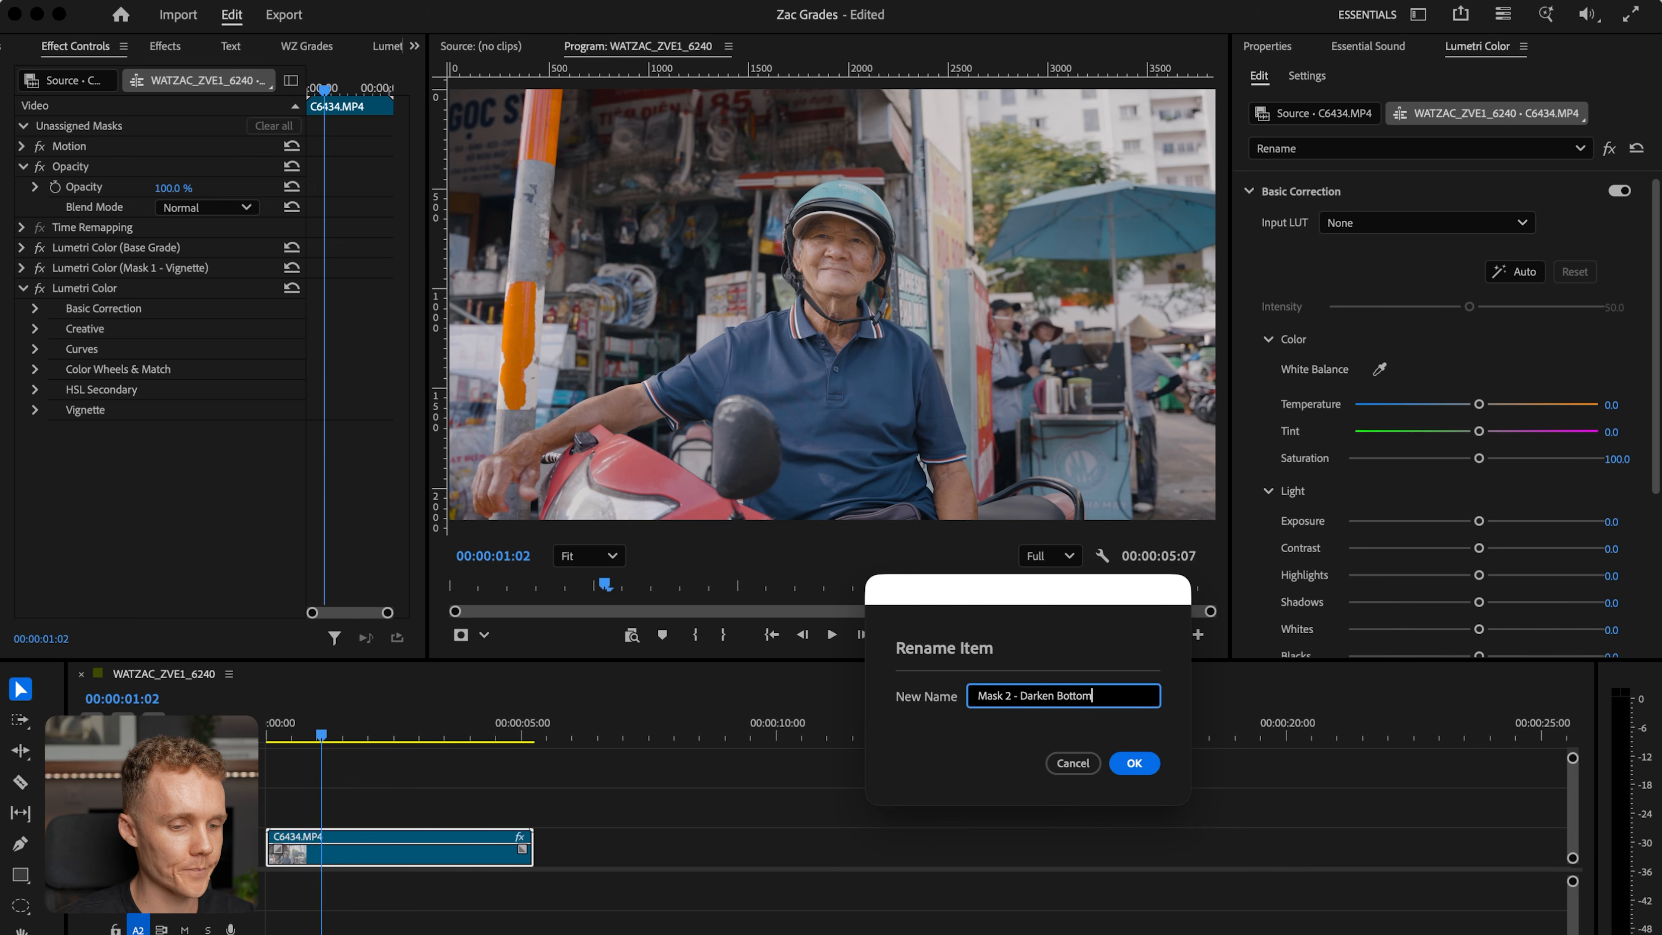
key(Return)
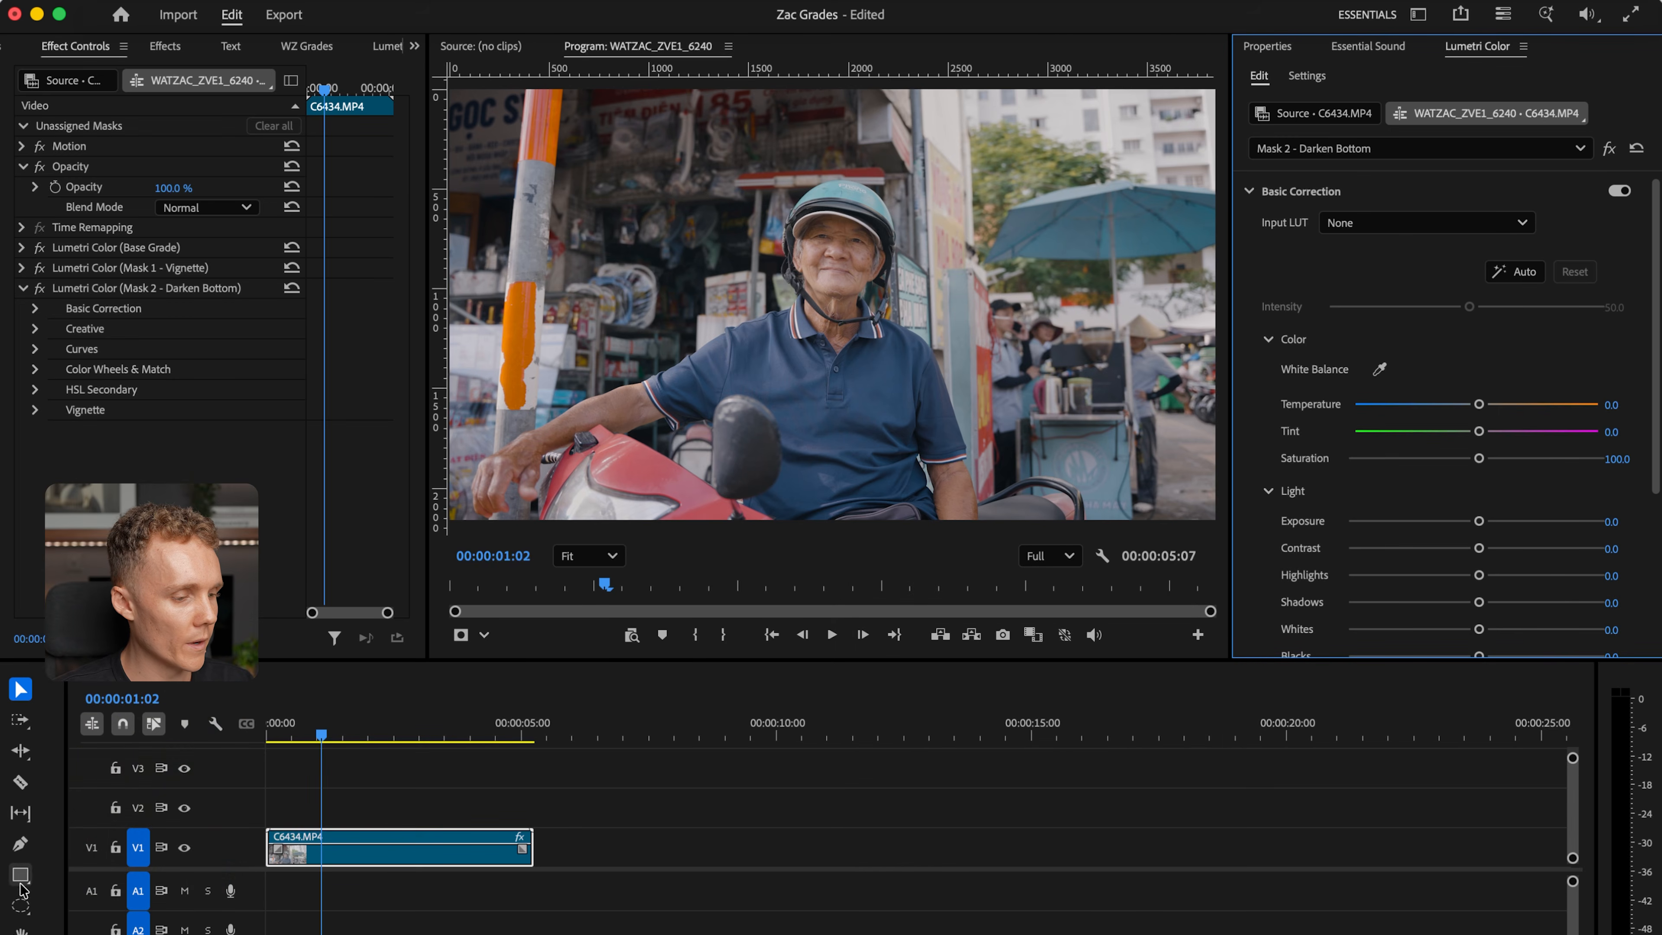
- Draw a wide ellipse mask across the lower edge of the image, center it below the man, and set its feather to 308.0
click(20, 906)
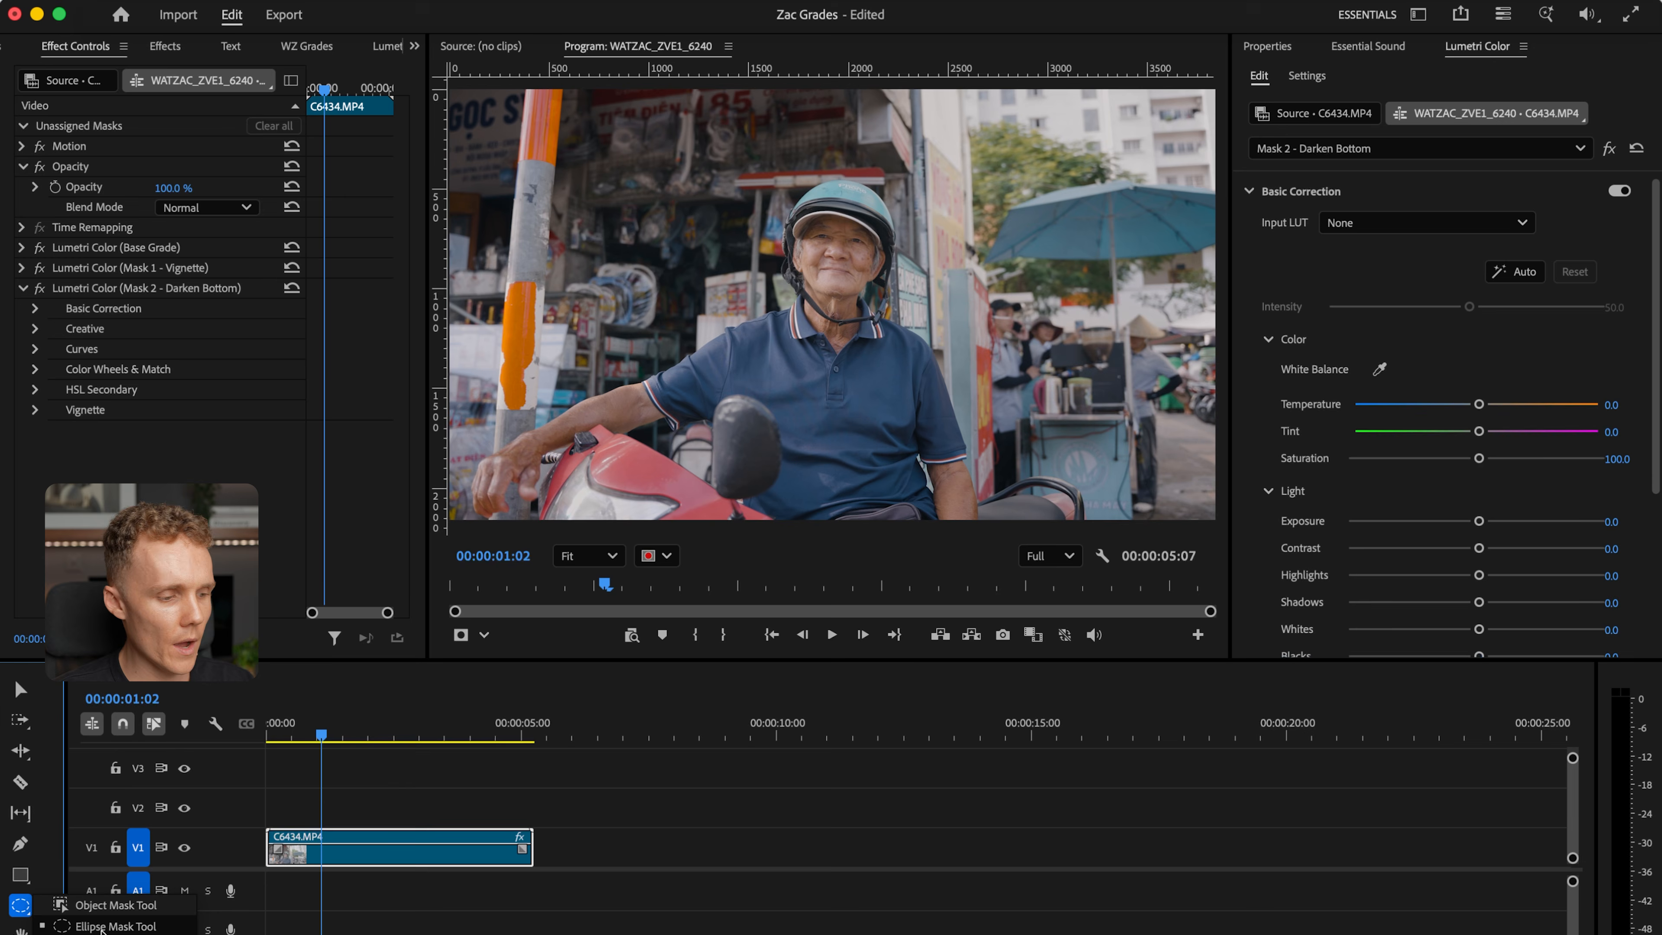
mouse_move(645, 498)
mouse_down()
mouse_move(1262, 553)
mouse_move(1537, 655)
mouse_move(1609, 711)
mouse_up()
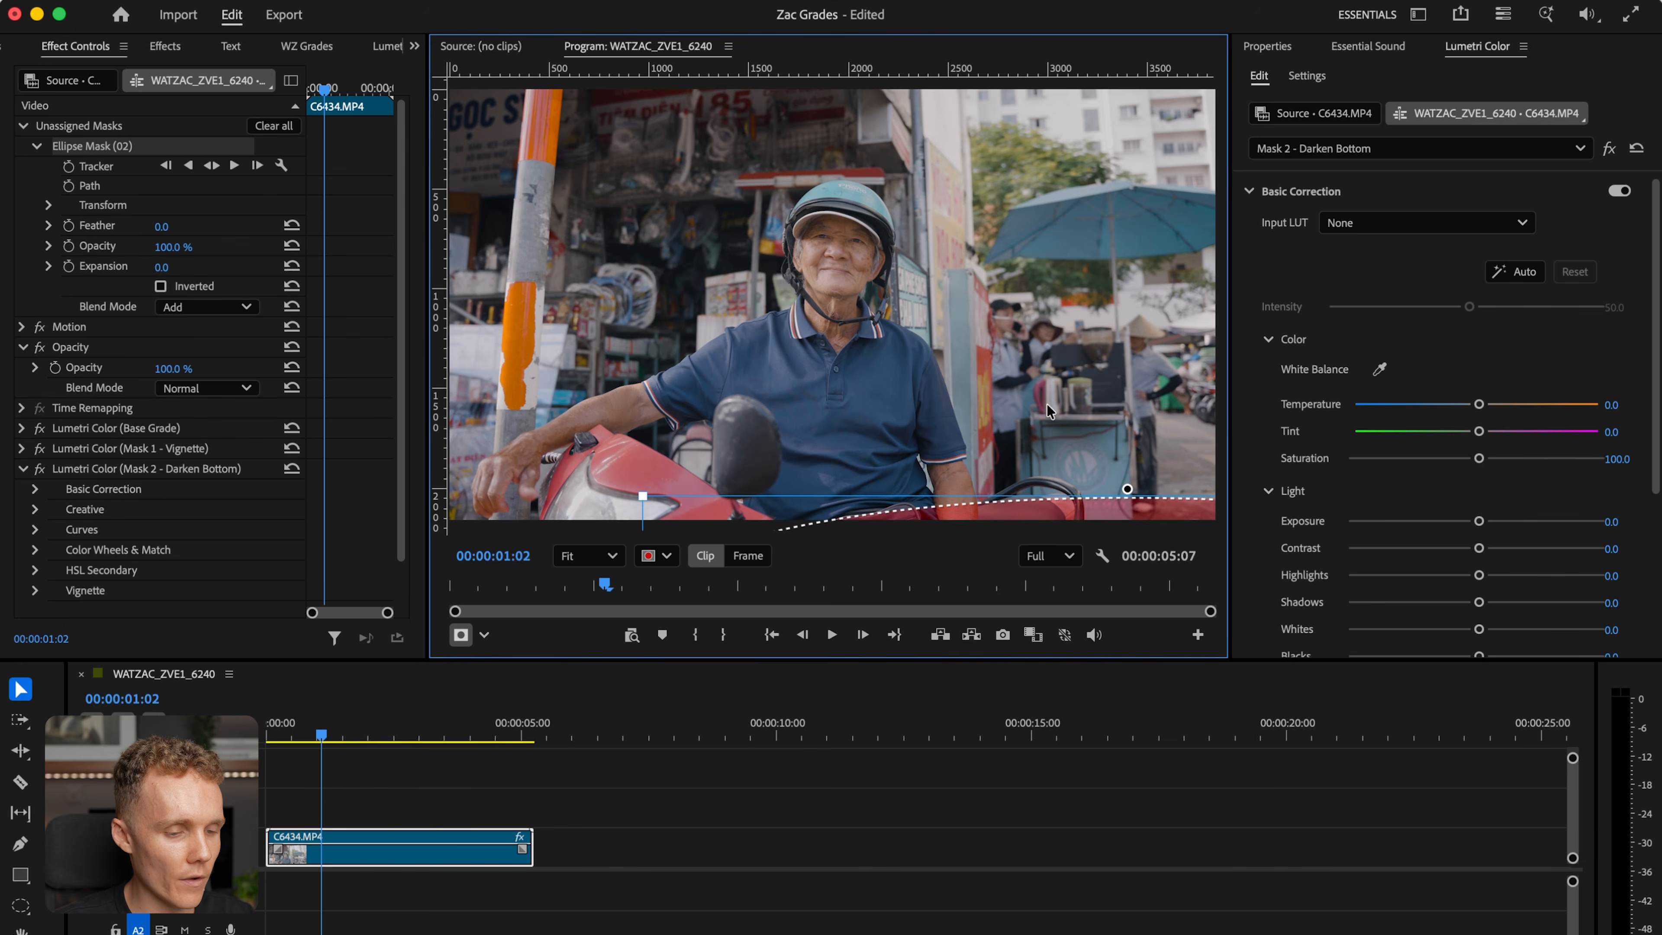
scroll(1047, 409, down, 2)
drag(1064, 485, 887, 467)
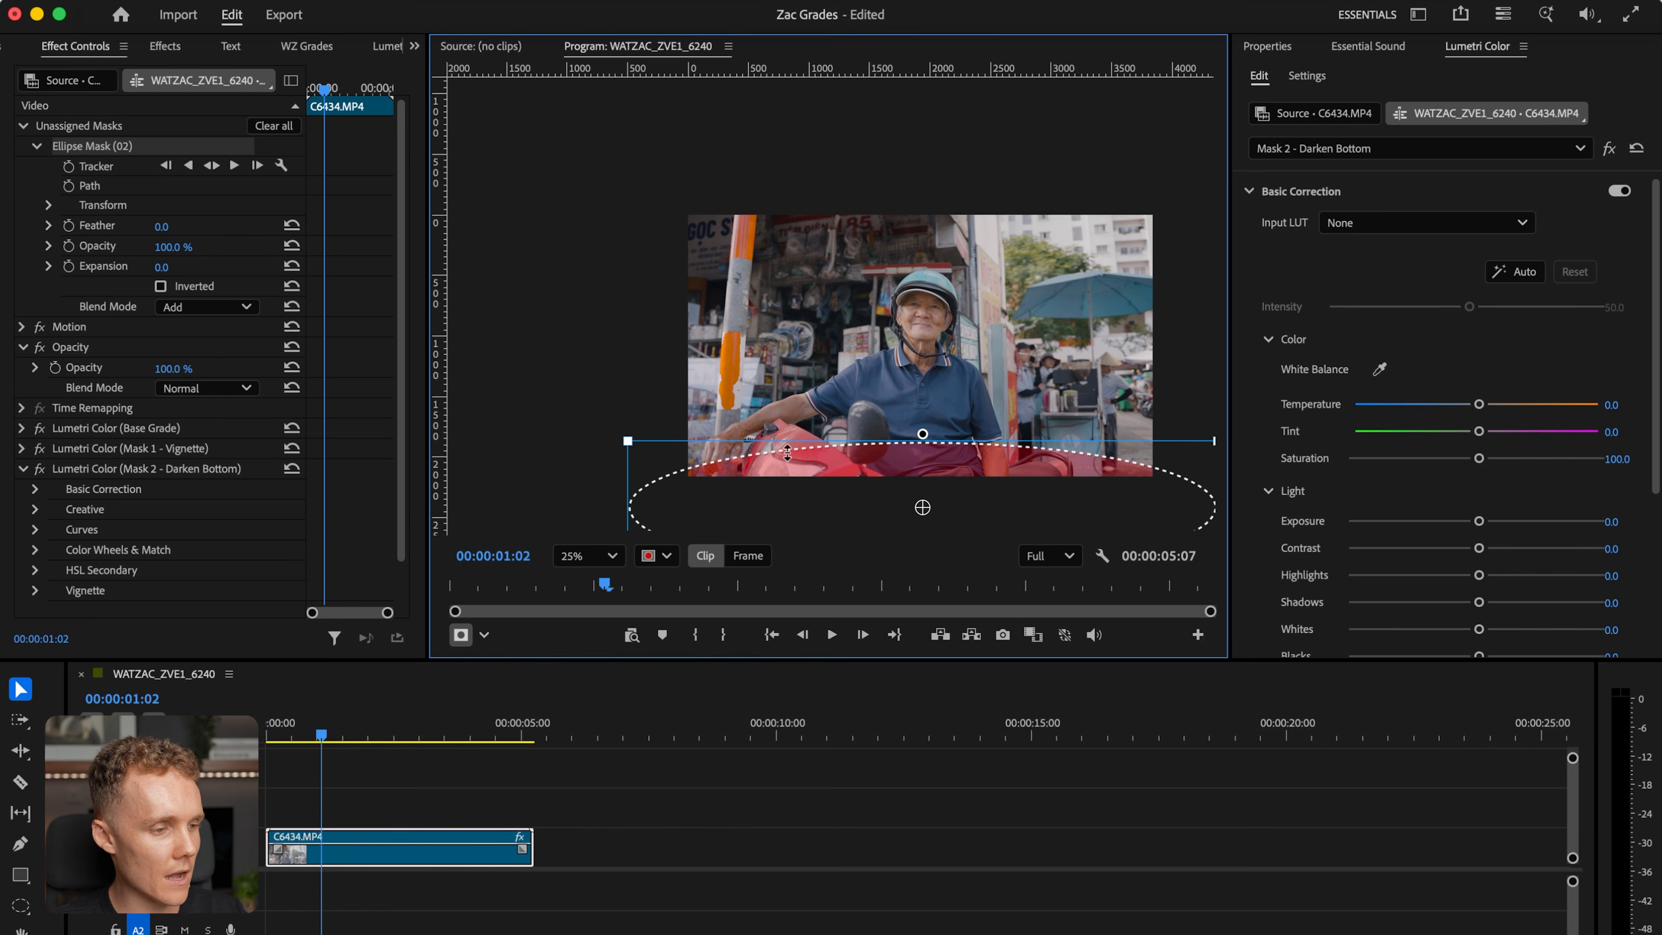
drag(164, 226, 269, 226)
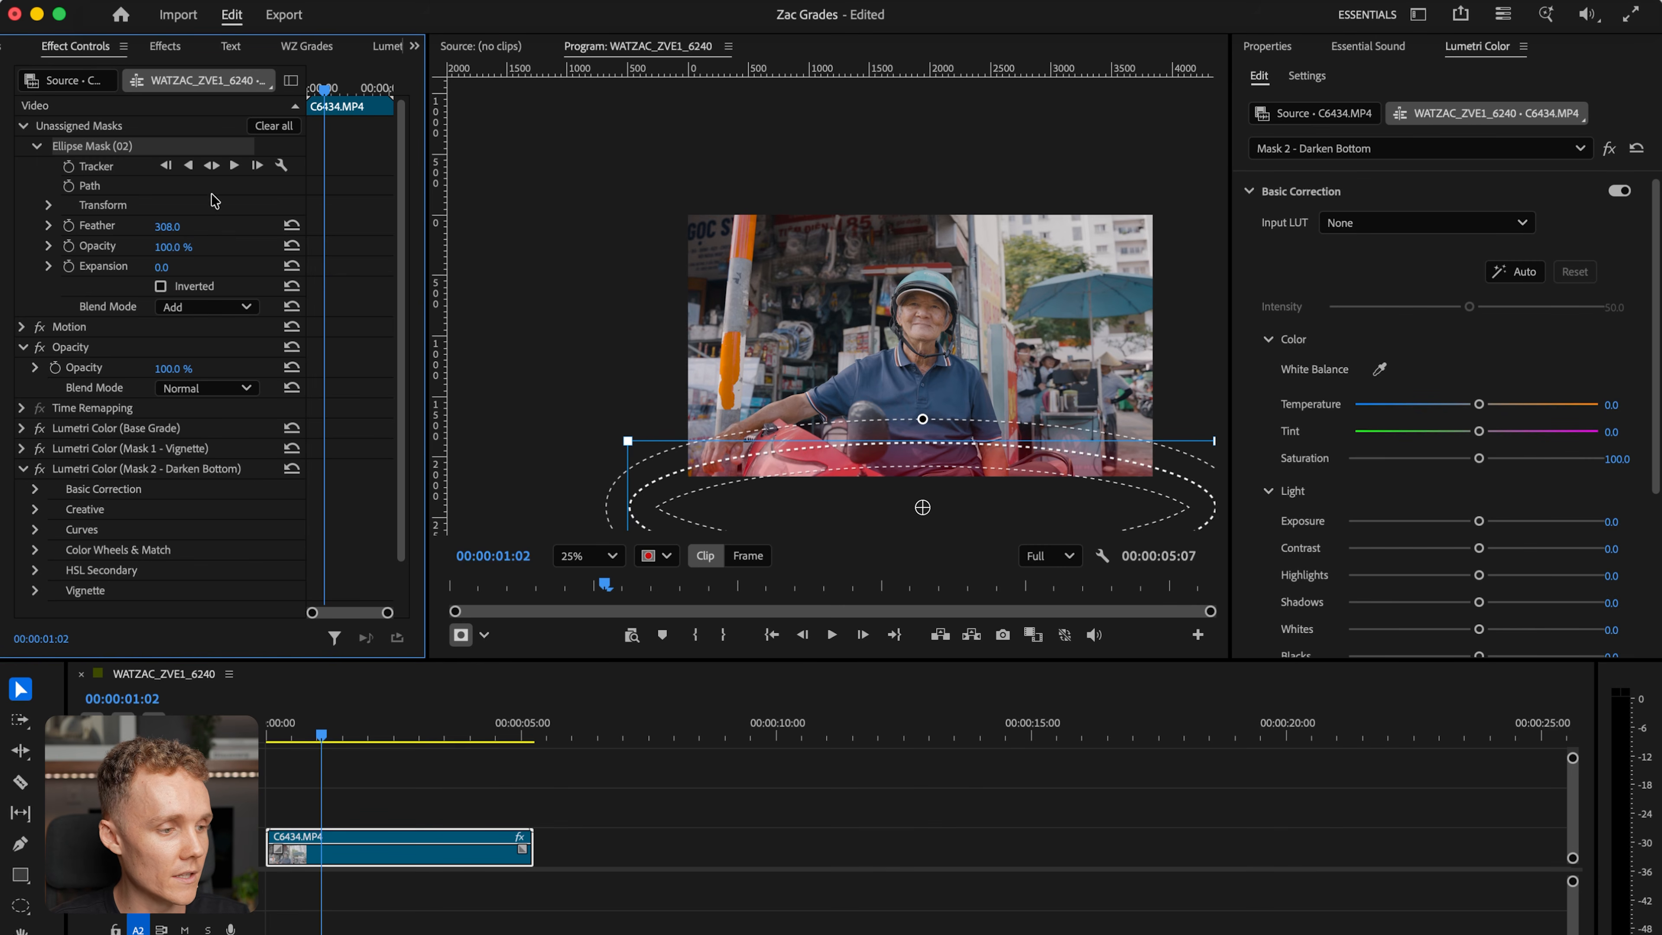
- Assign the unassigned ellipse mask to the Mask 2 - Darken Bottom Lumetri effect
scroll(114, 470, down, 1)
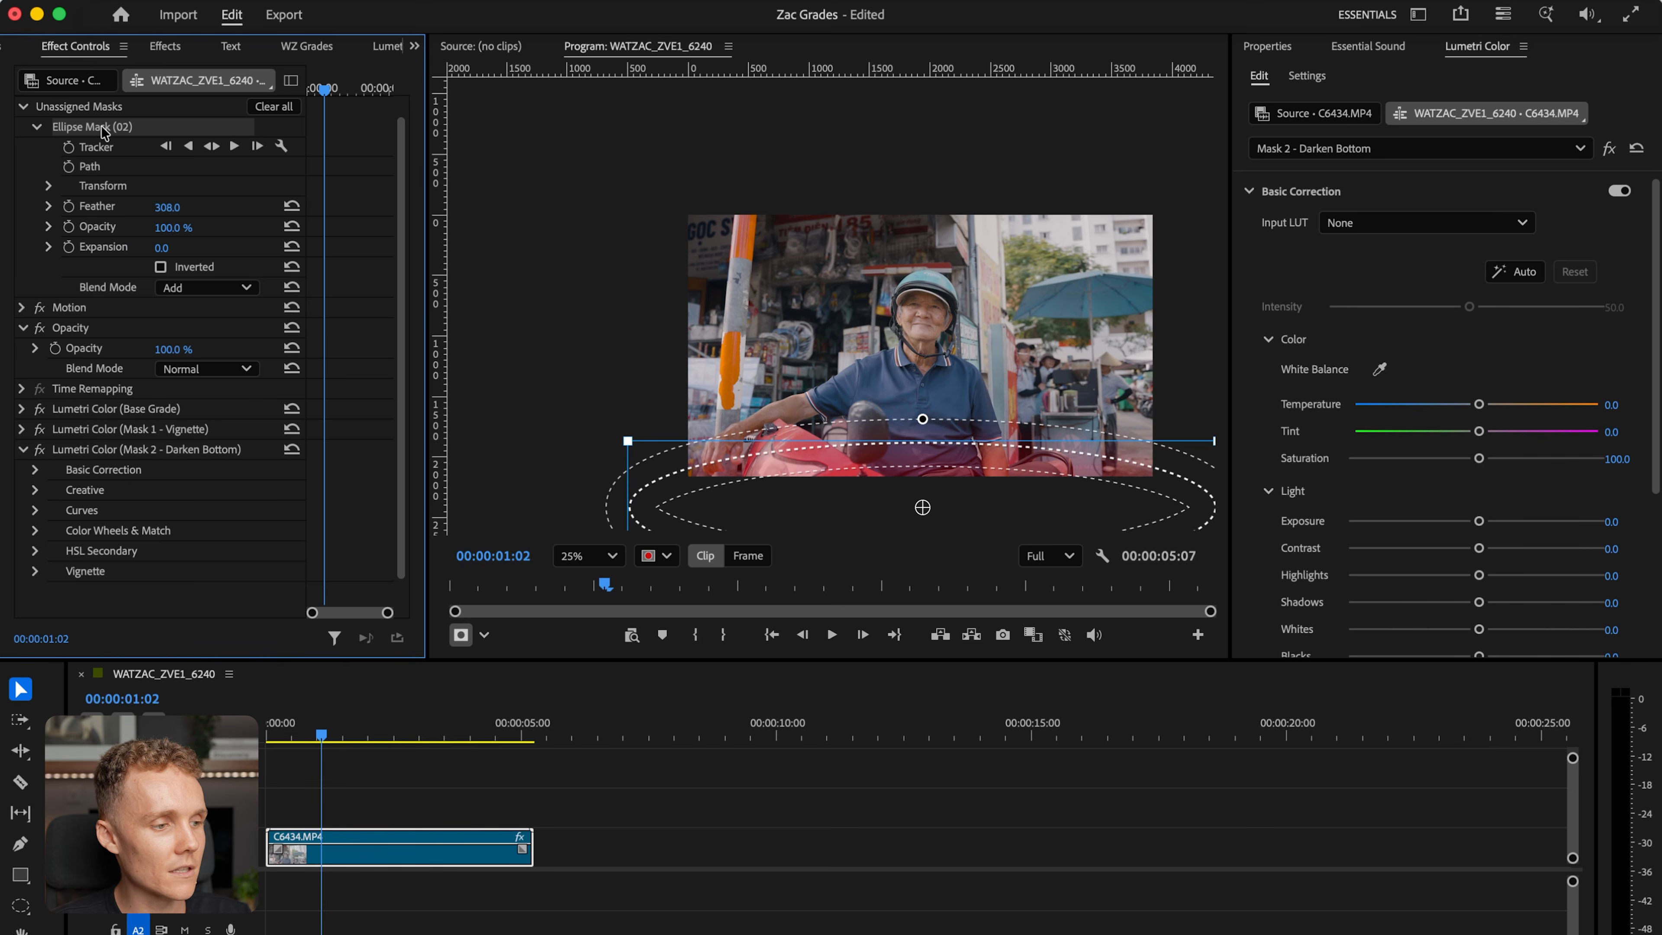
drag(103, 131, 135, 463)
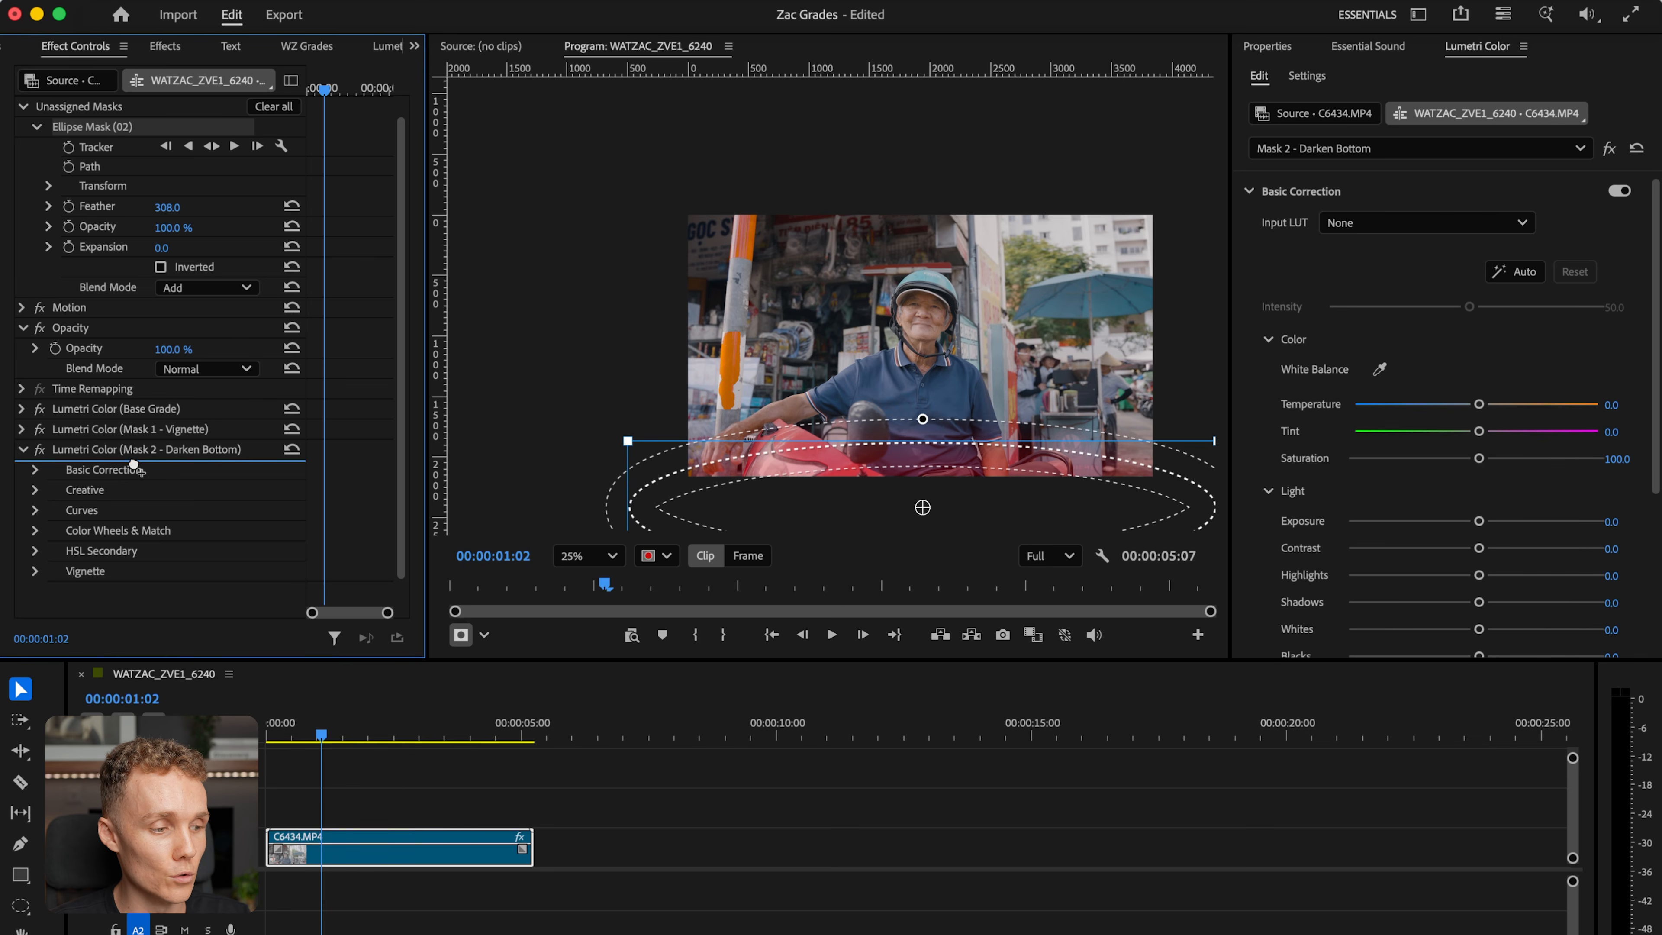
drag(135, 464, 134, 466)
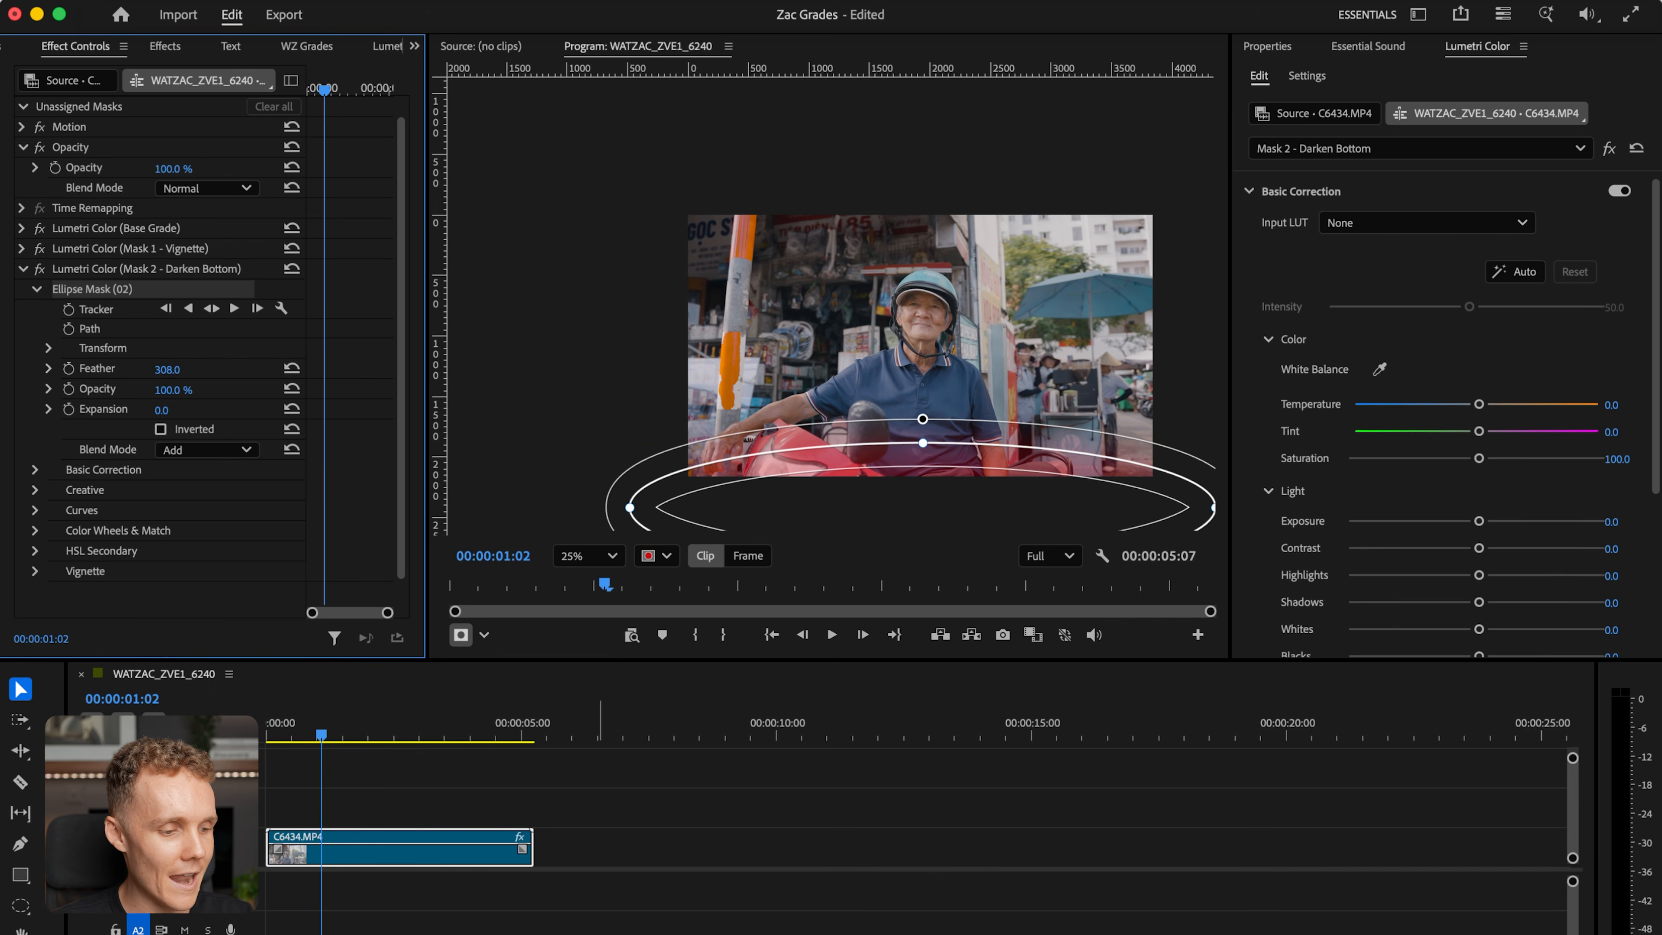
- Fit the preview without the mask overlay and set Mask 2 - Darken Bottom to exposure -0.1, contrast 32.8 and shadows -19.4
click(489, 785)
click(477, 844)
click(612, 554)
click(604, 592)
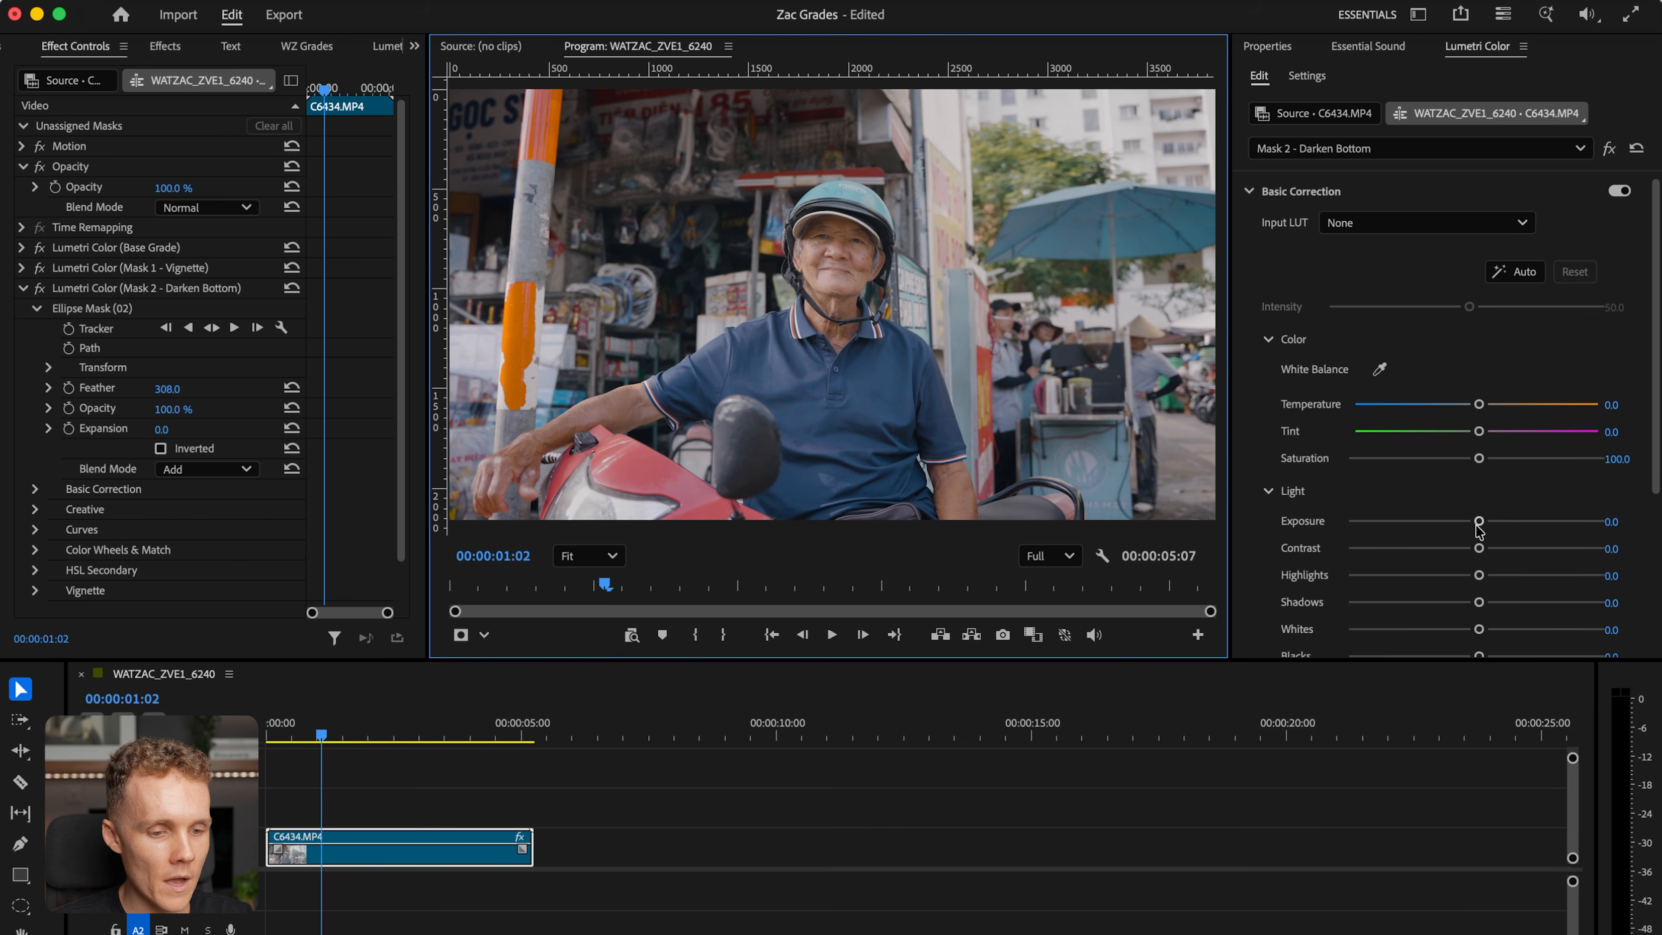
mouse_move(1477, 525)
mouse_down()
mouse_move(1458, 527)
mouse_move(1472, 532)
mouse_up()
drag(1481, 602, 1516, 550)
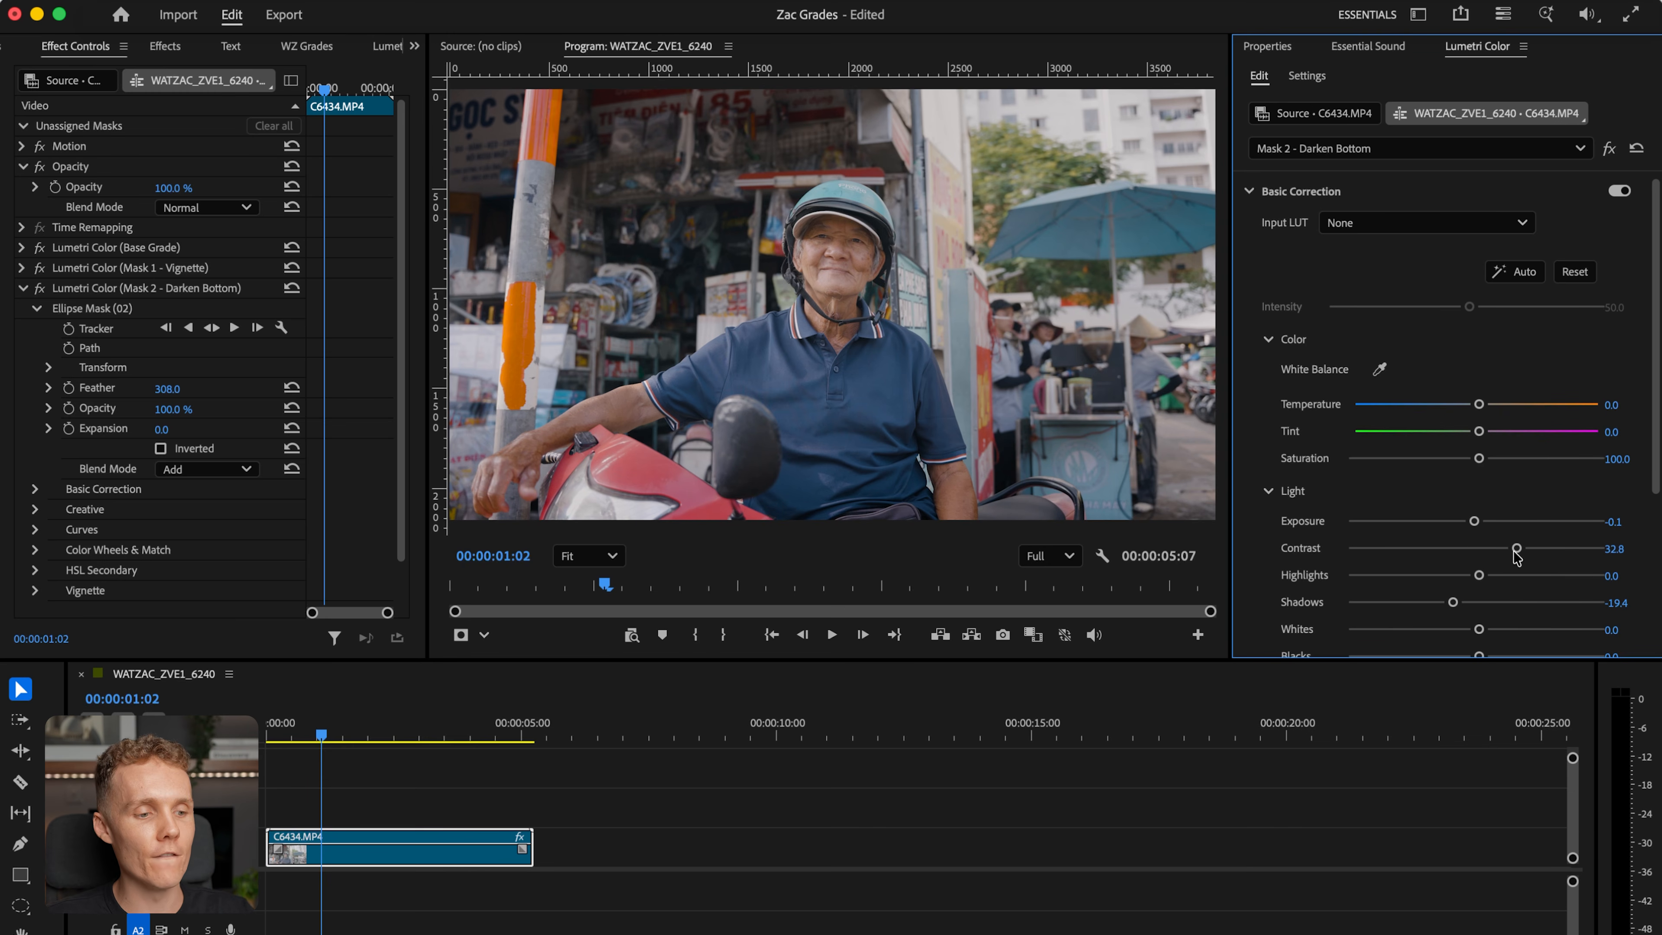
- Add another Lumetri Color effect to the clip and name it "Mask 3 - Subject Contrast"
click(1314, 145)
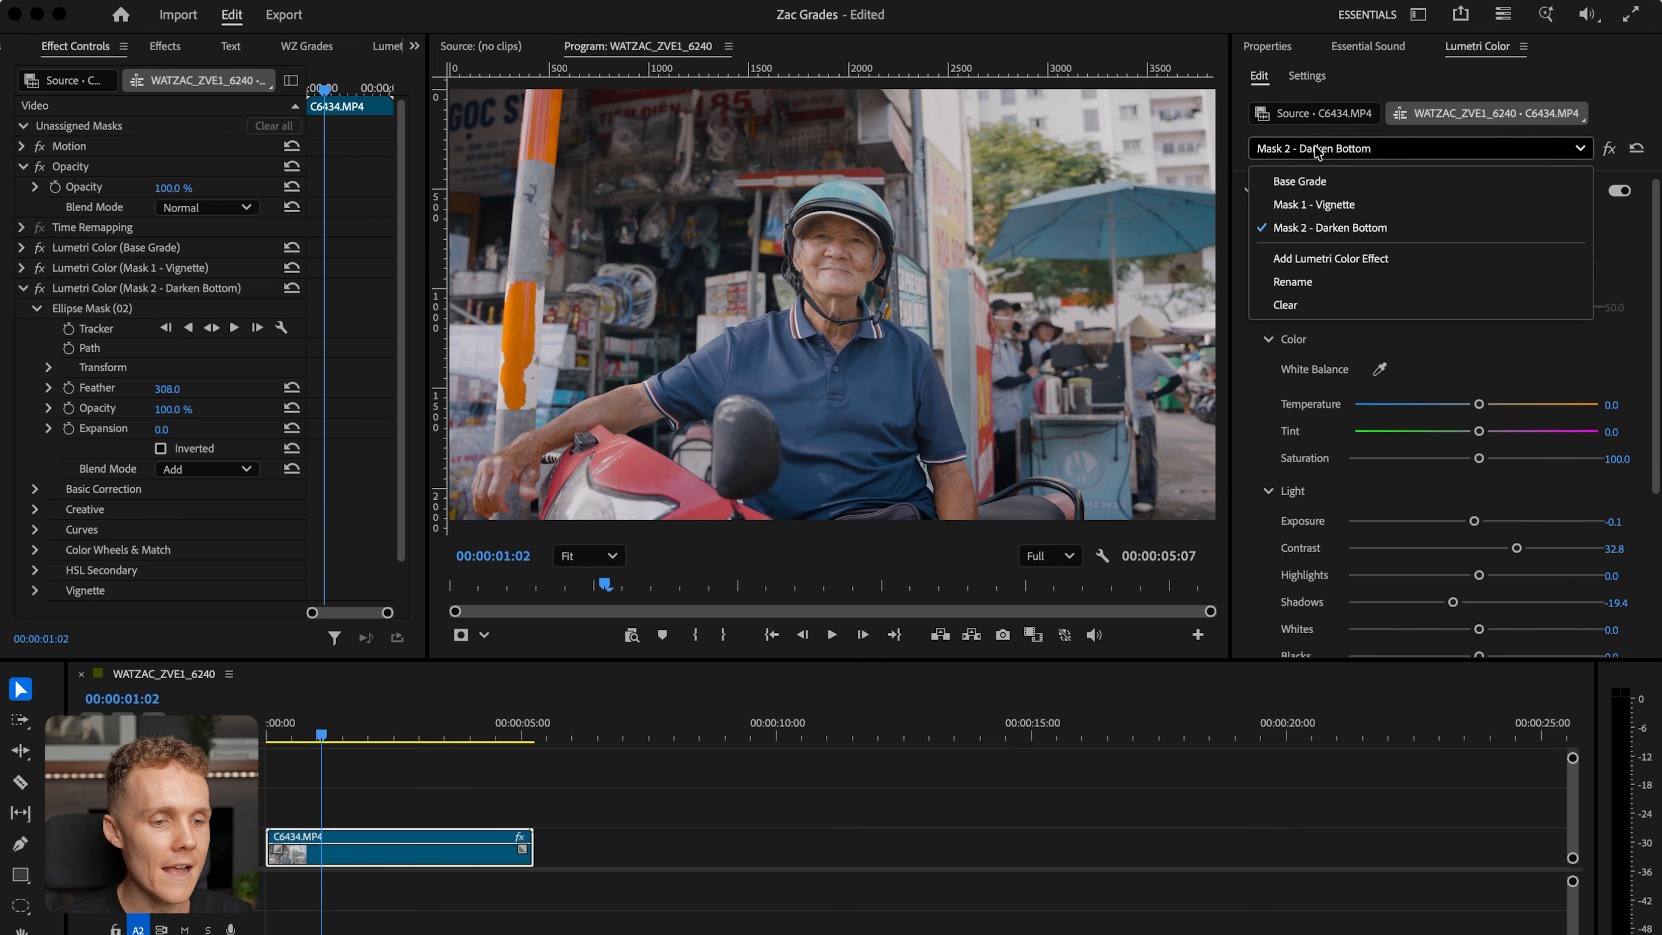
click(1354, 260)
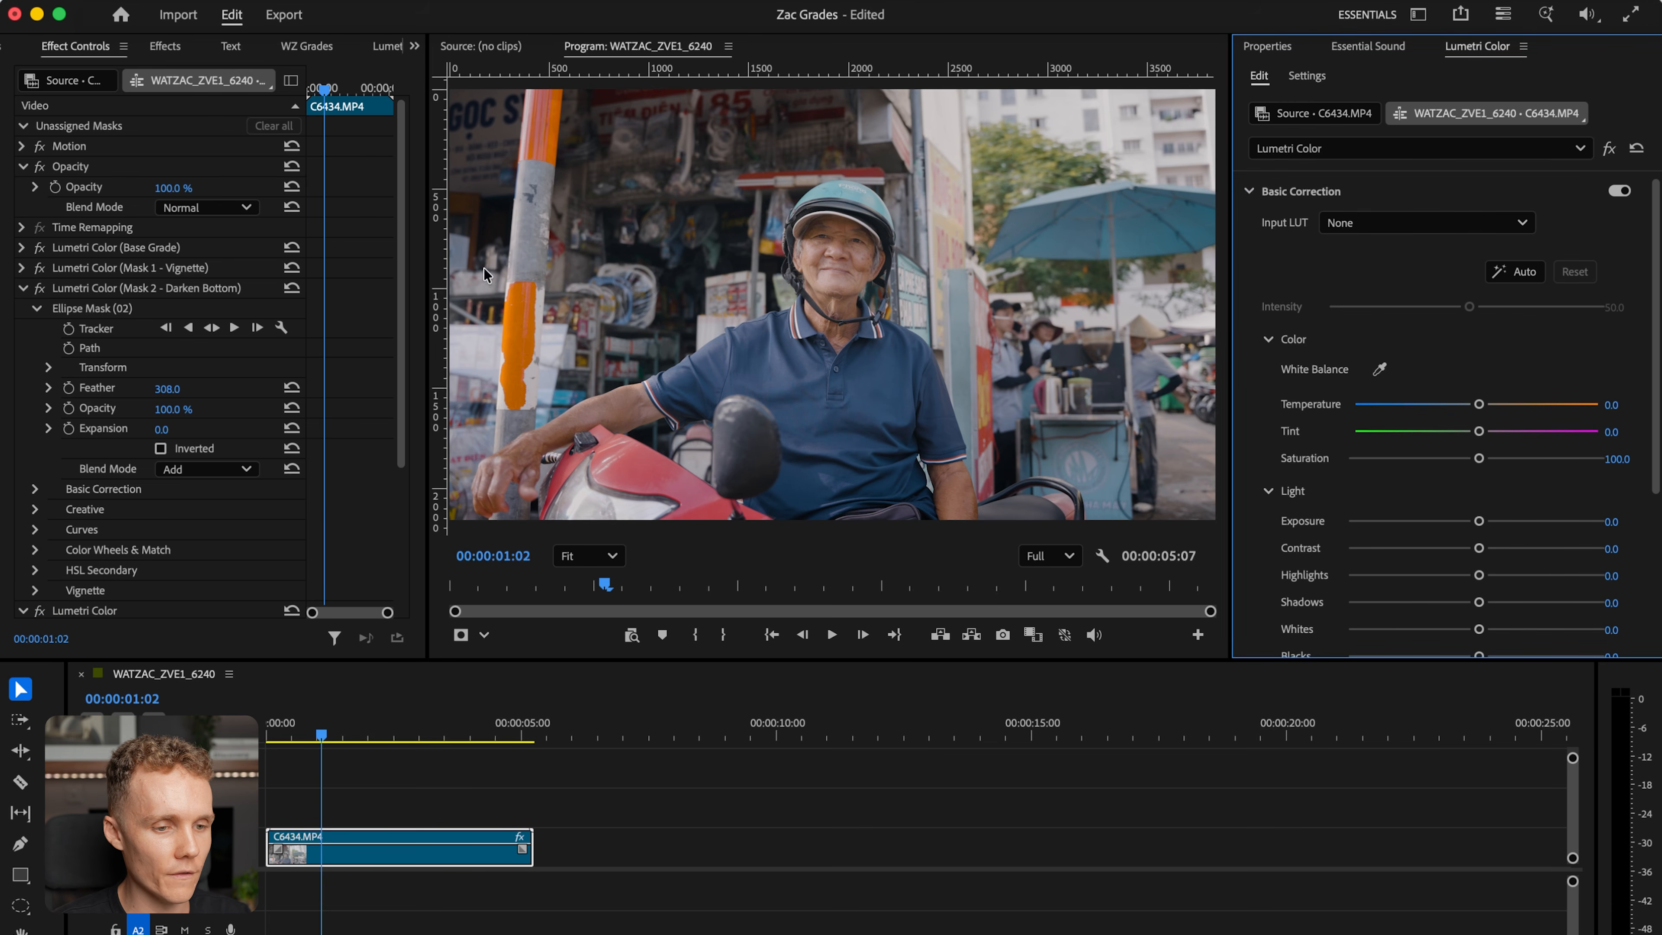
click(1310, 148)
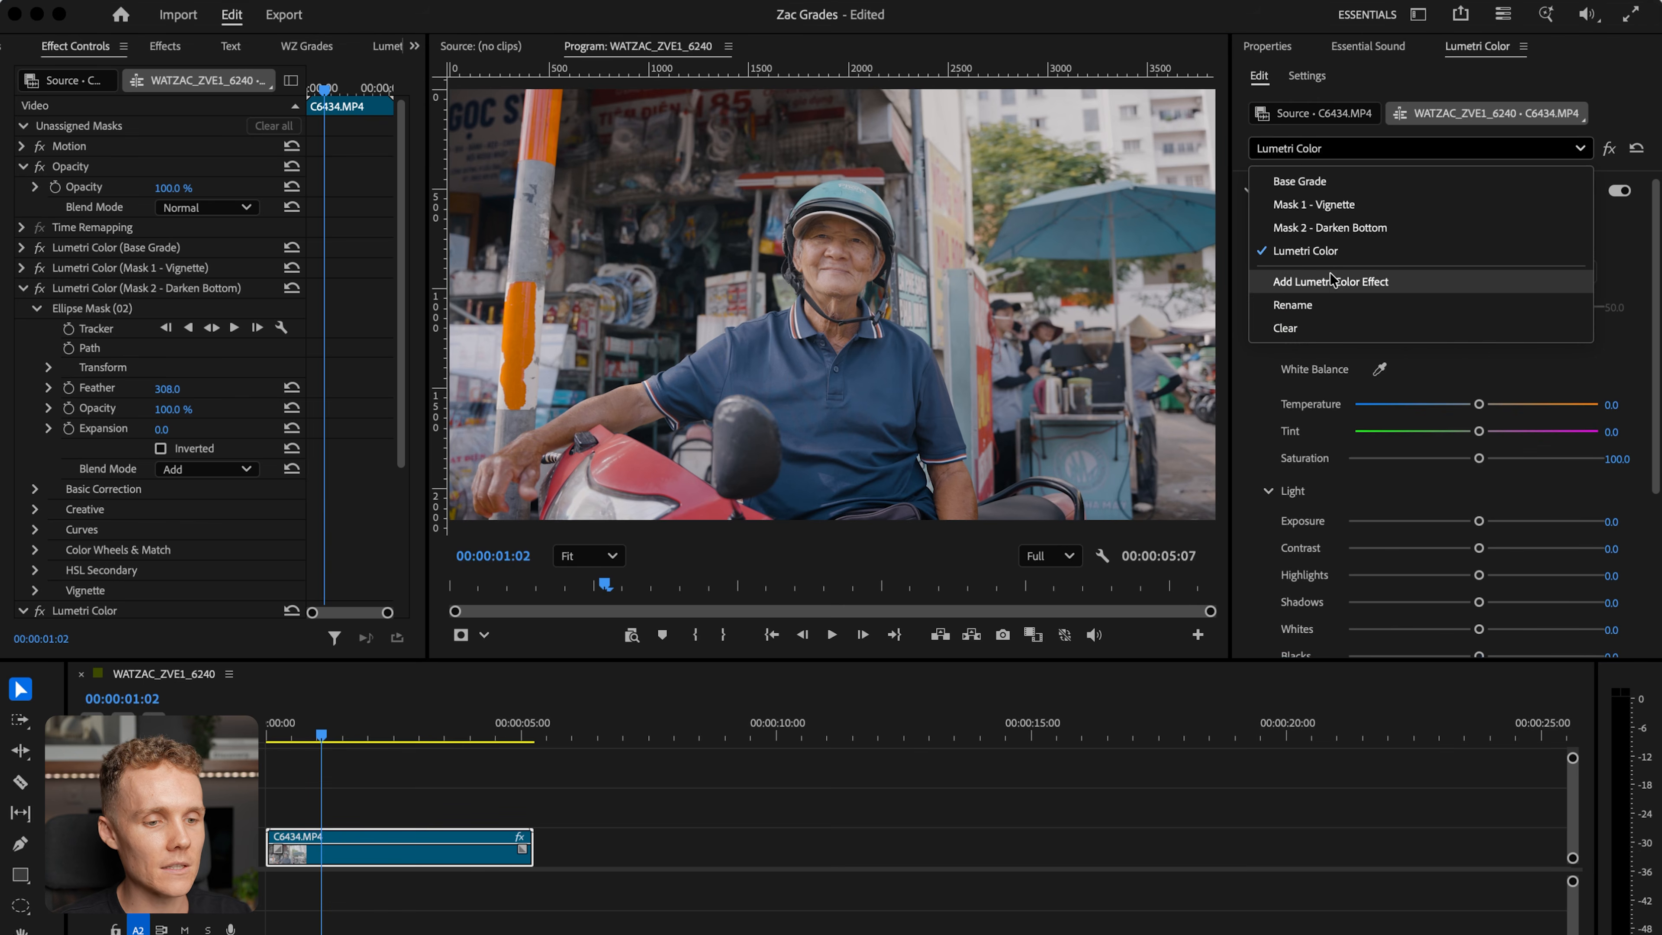
click(1292, 304)
text(Mask 3 - S)
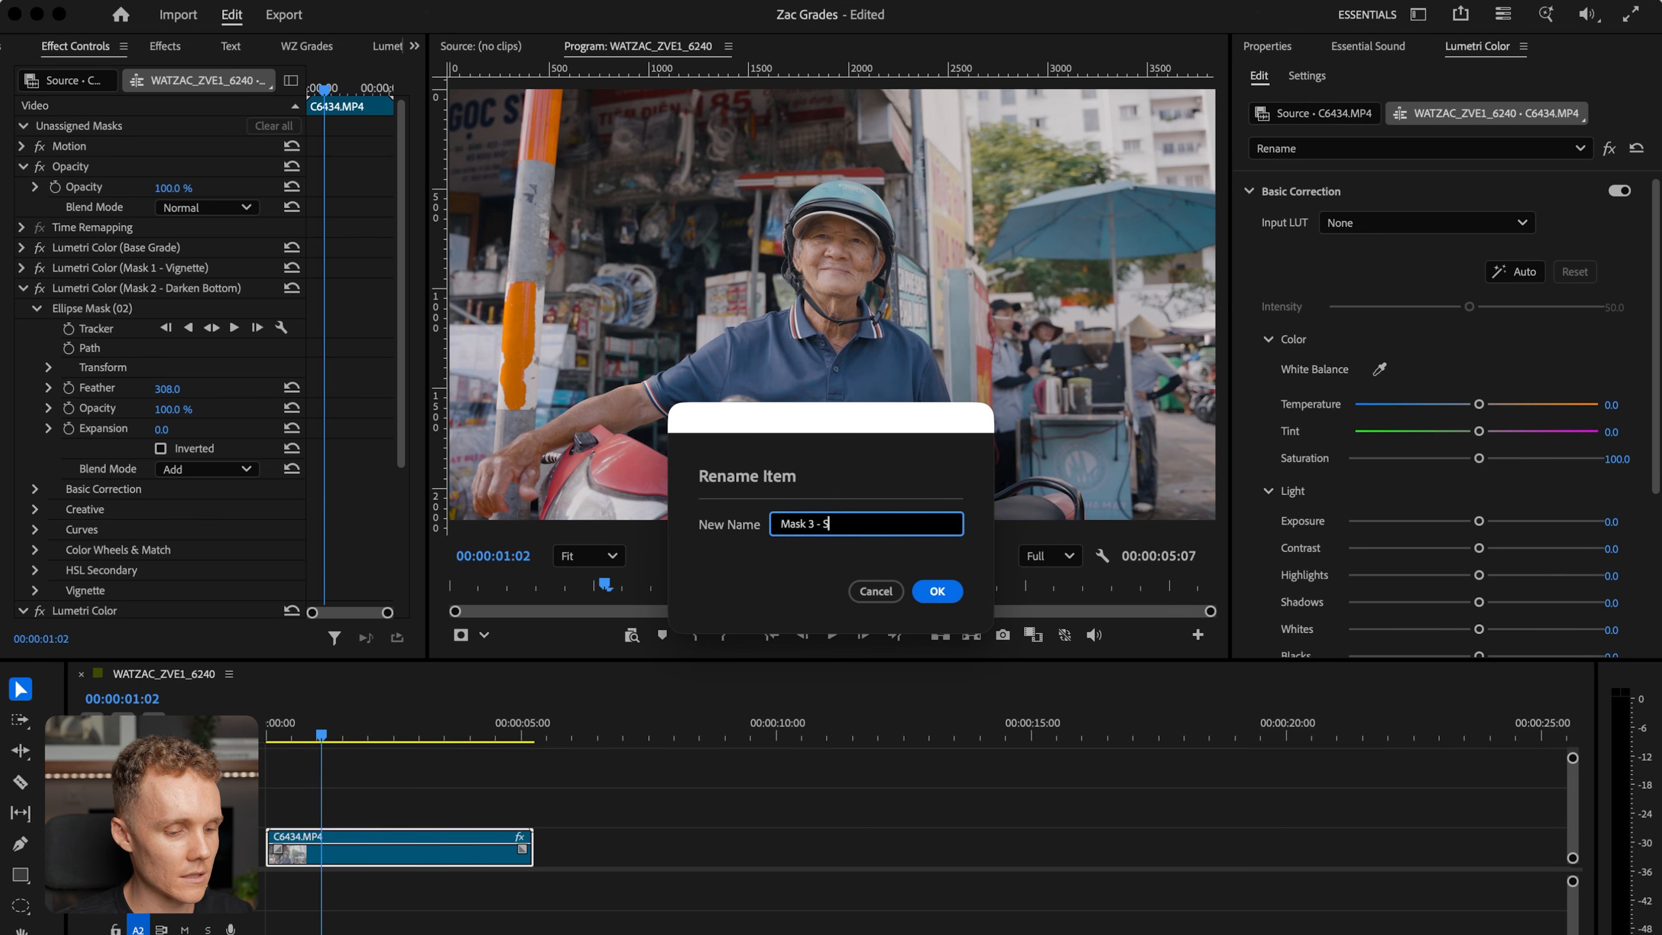
text(ubject Contrast)
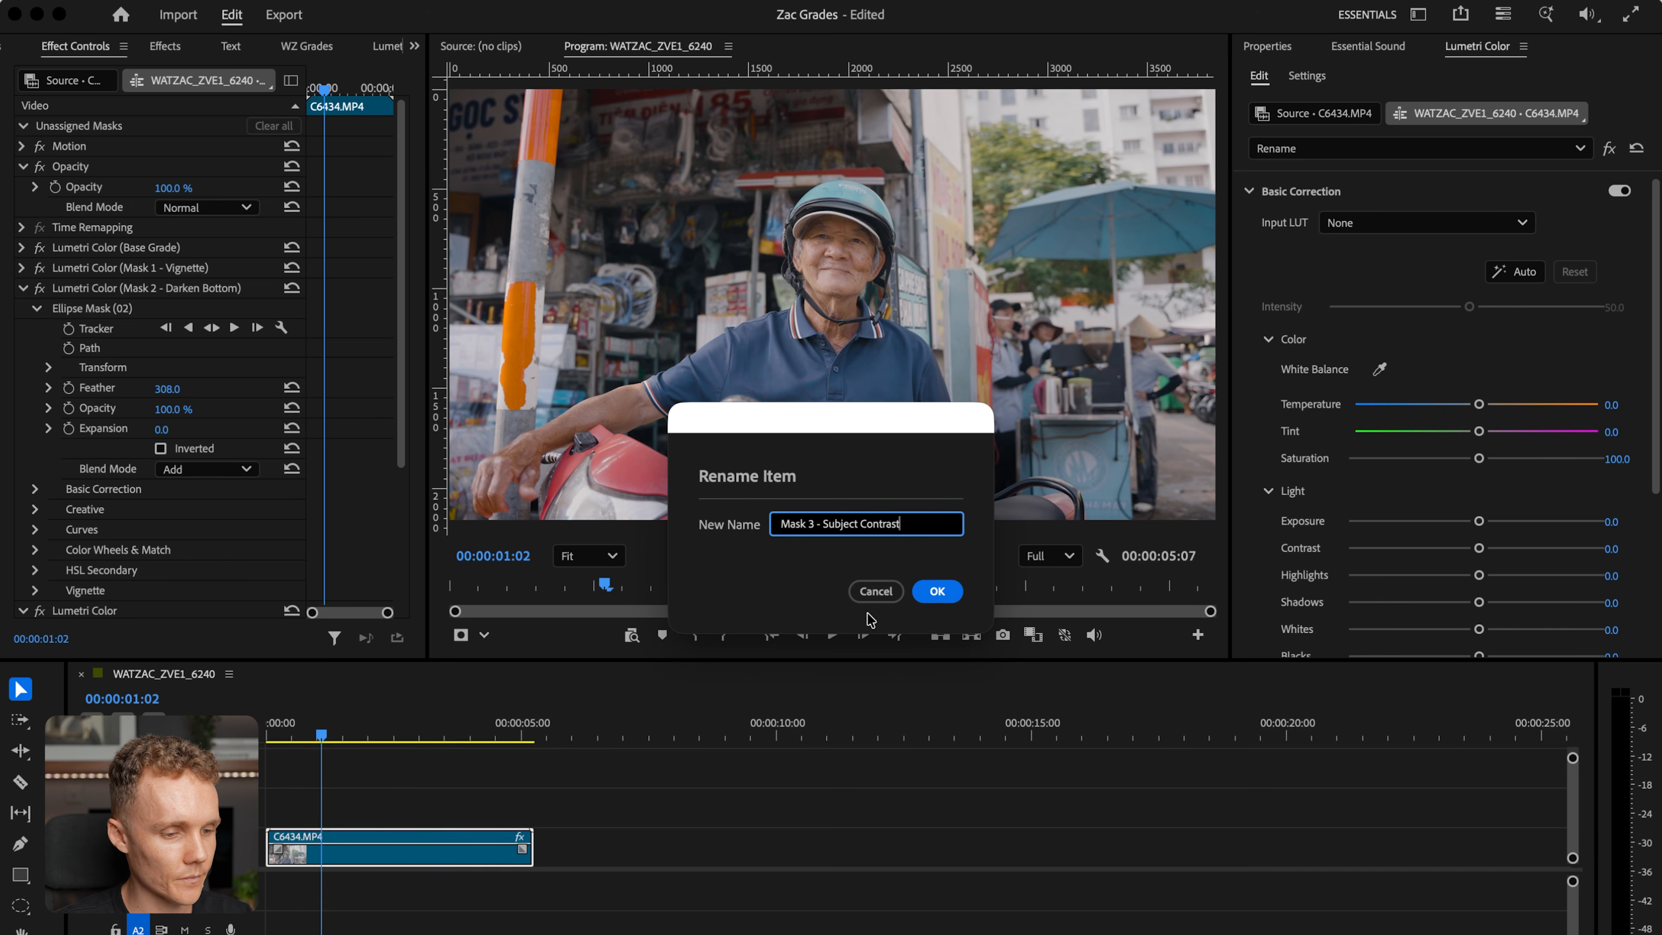
click(947, 590)
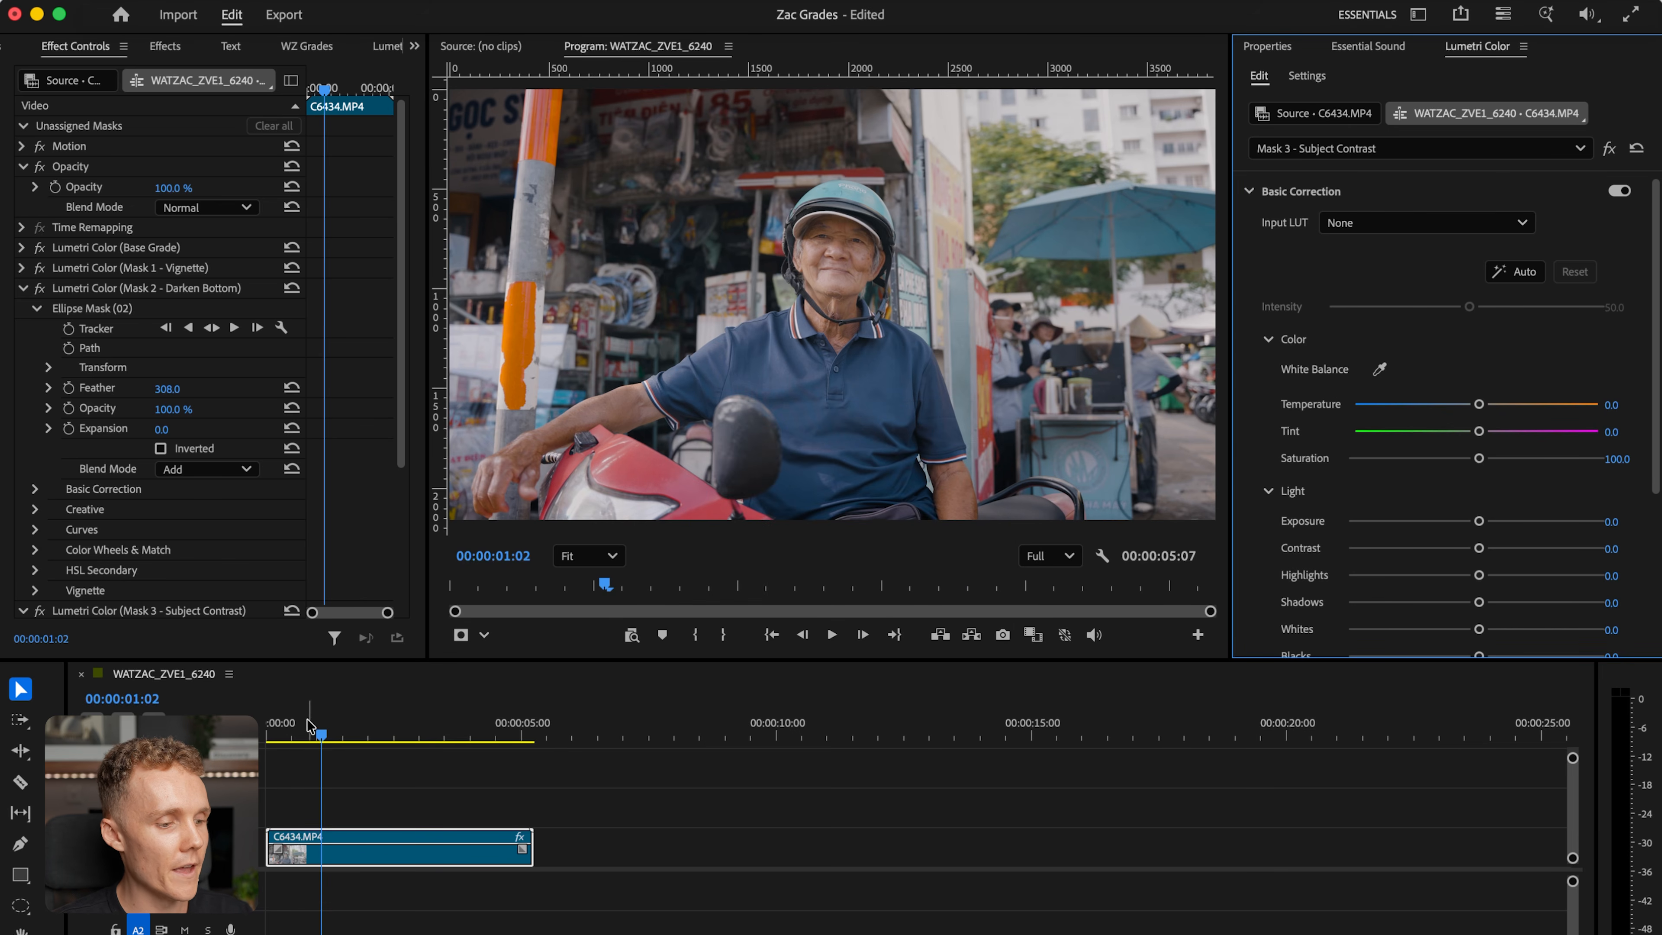
- Return the playhead to the start of the sequence and trim the clip's end to a duration of 00:00:01:16
drag(317, 731, 252, 732)
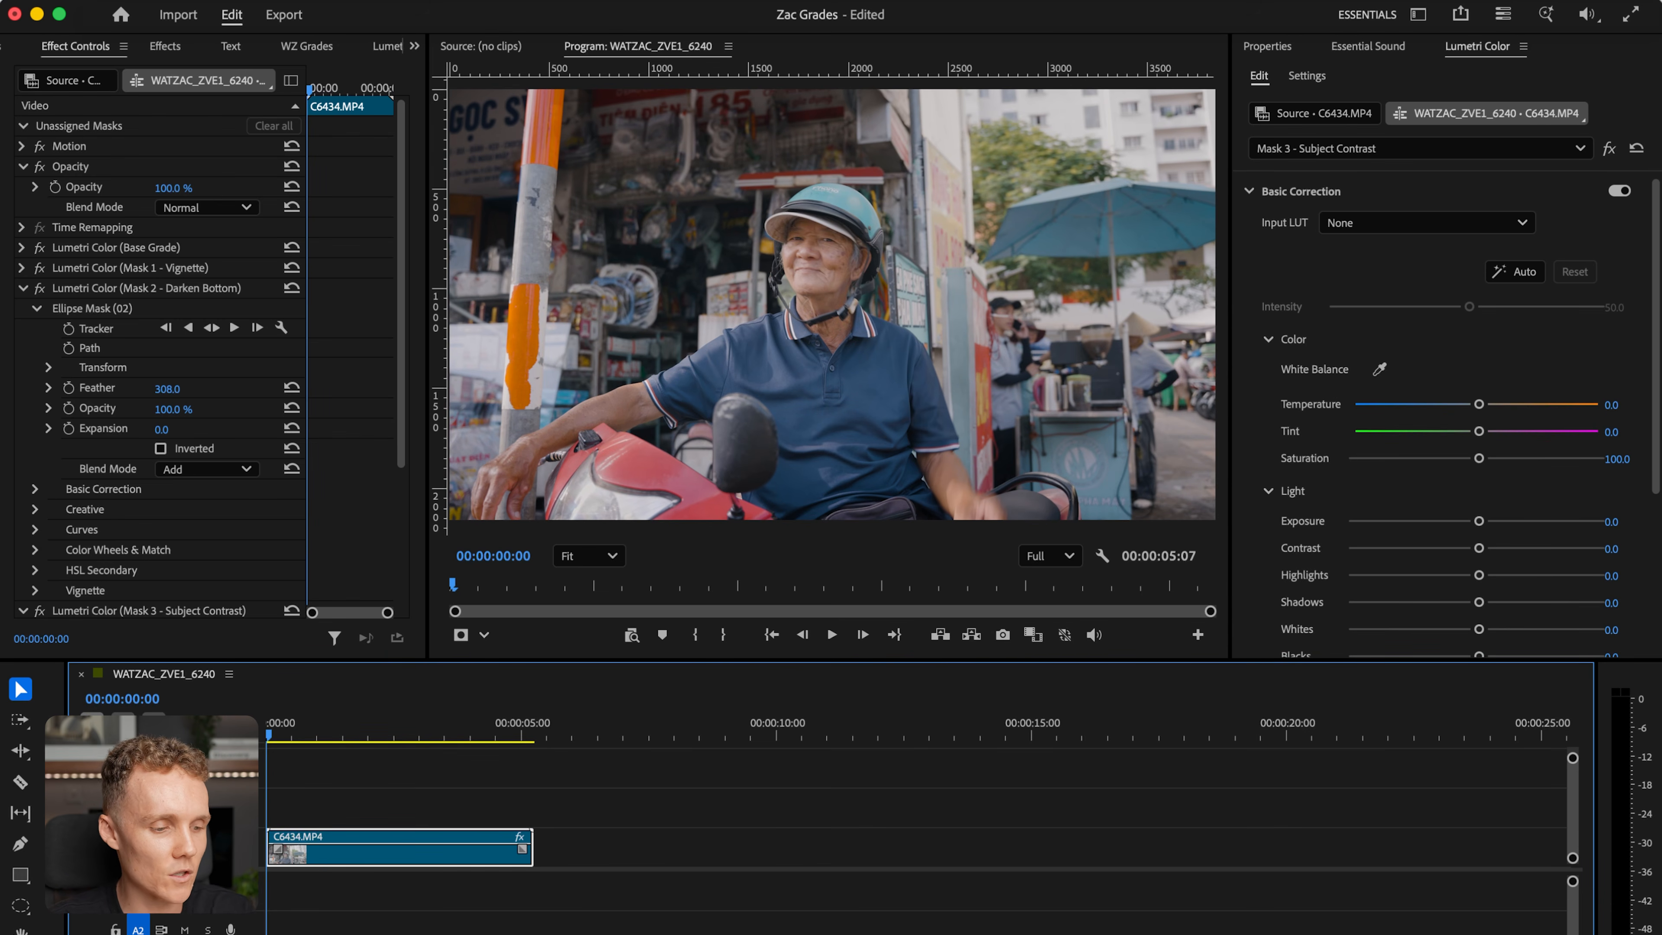
drag(531, 850, 346, 879)
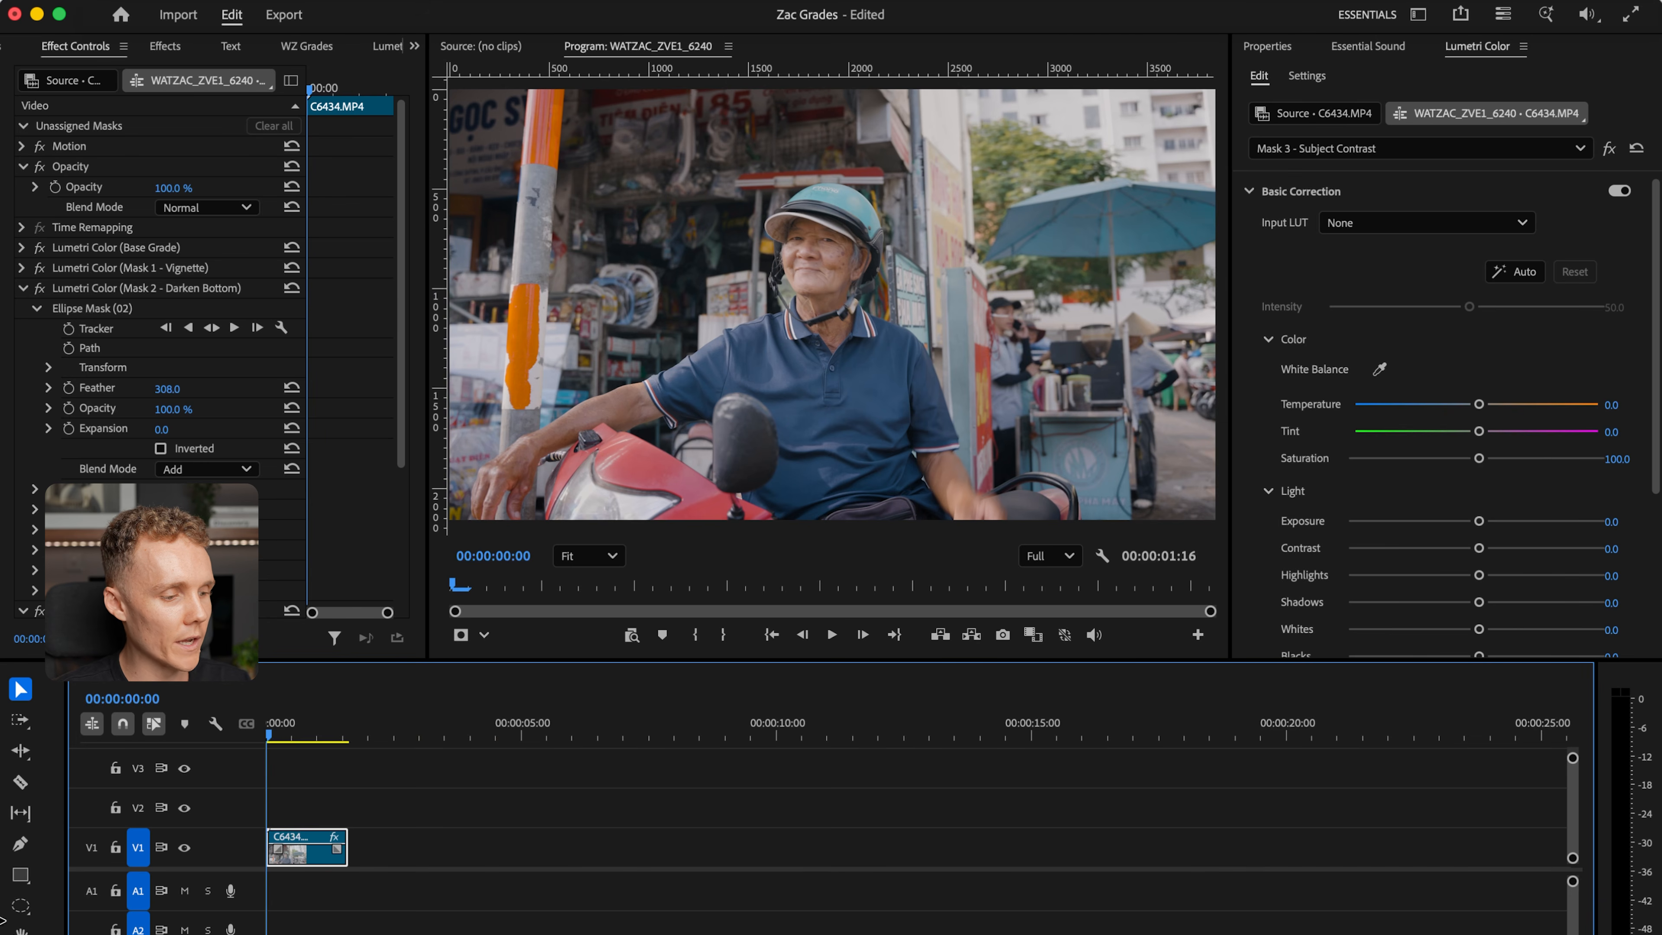
- Create a smooth object mask of the man with the Object Mask tool and track it forward through the clip
click(22, 907)
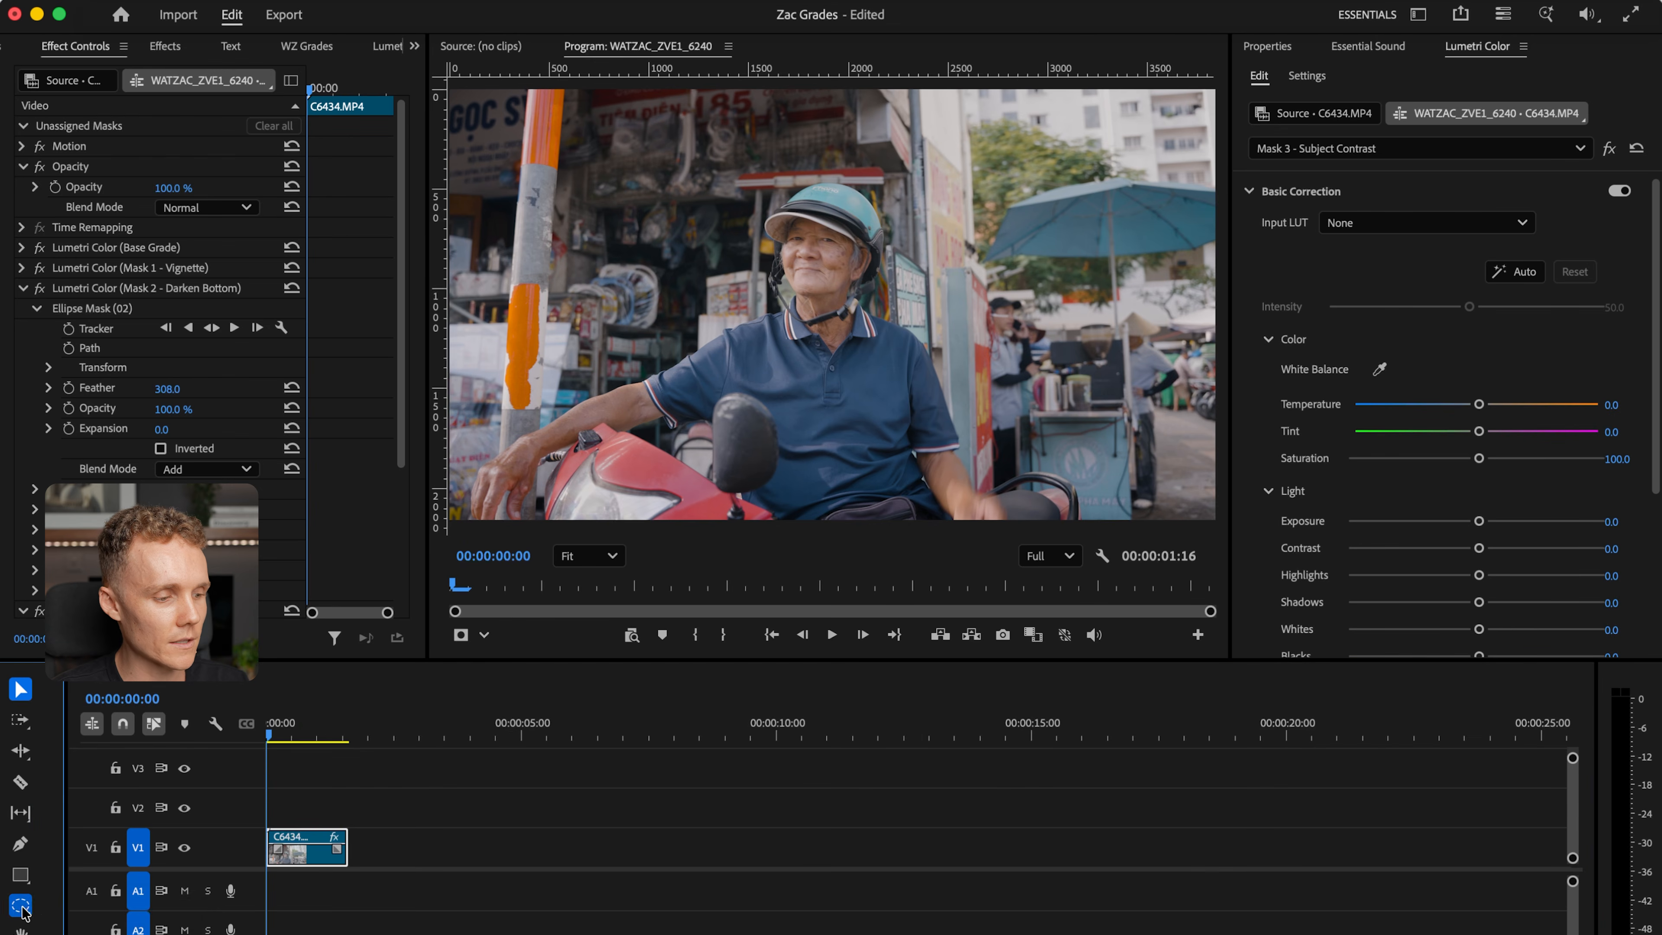
click(21, 907)
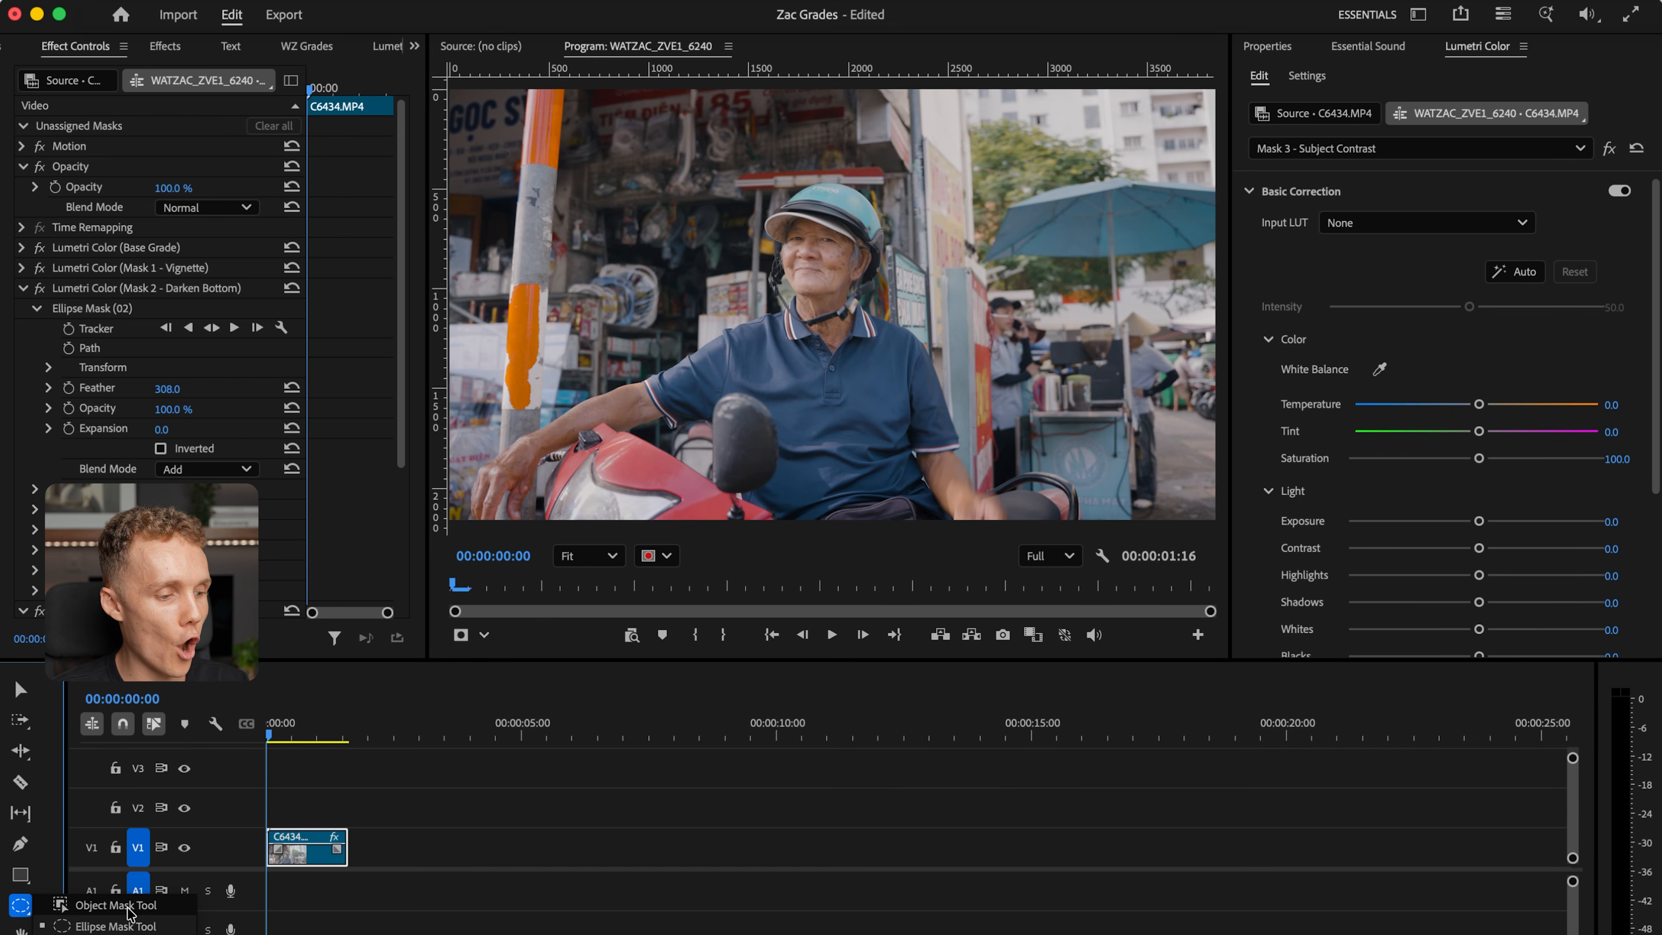
click(129, 911)
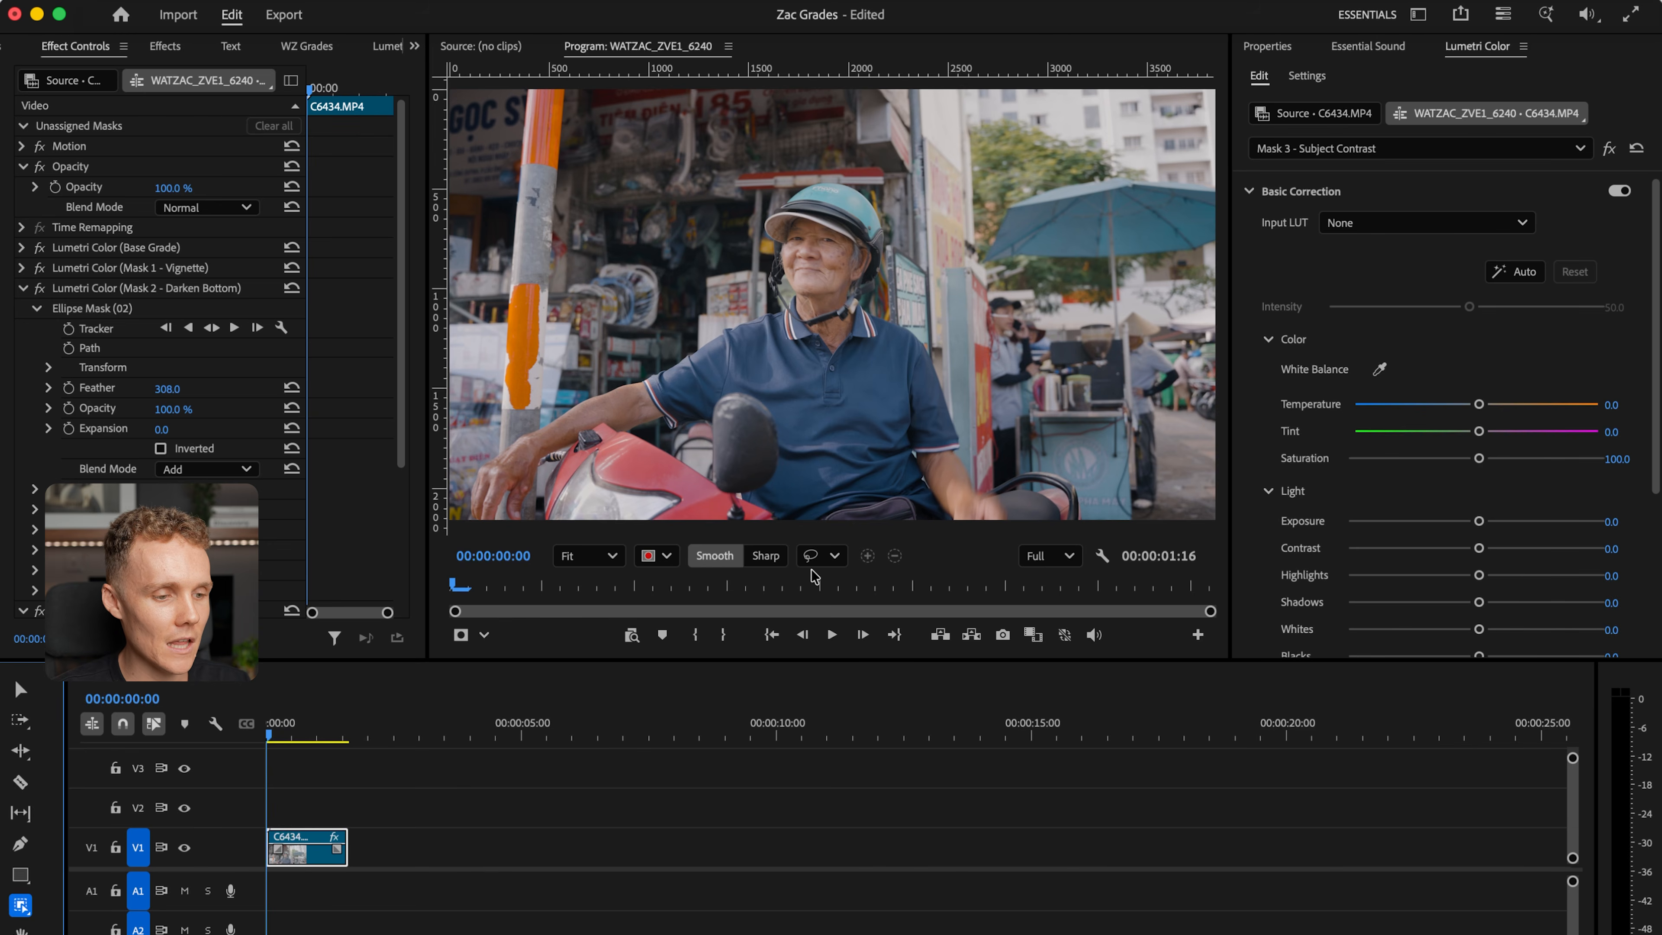
click(842, 379)
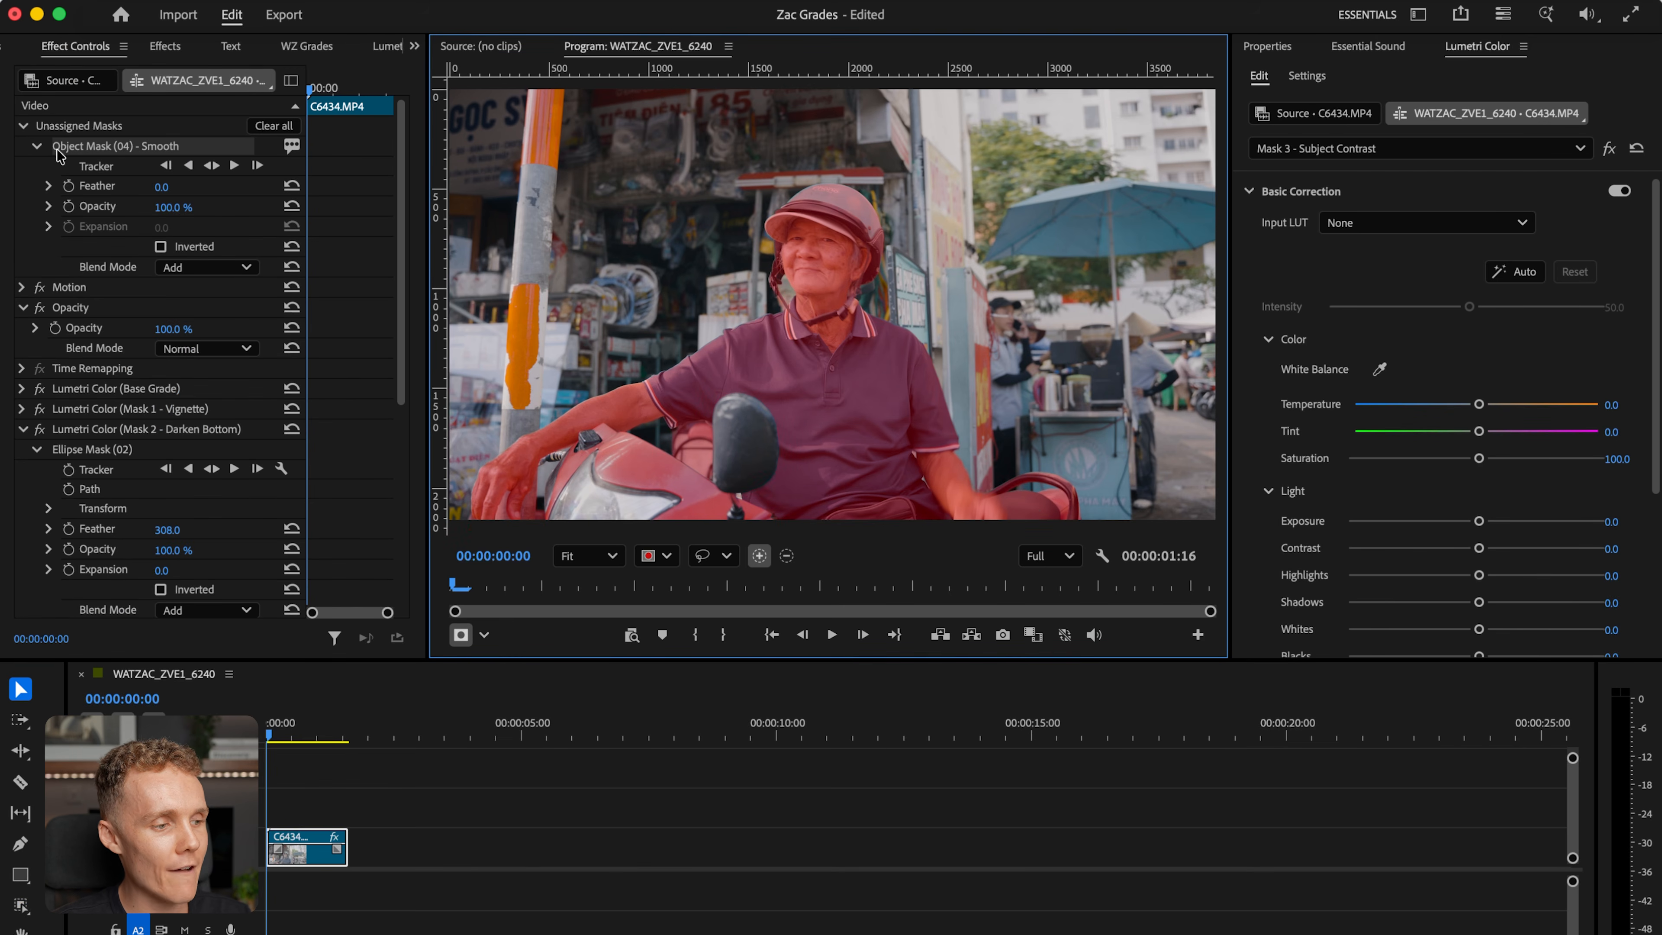
click(232, 166)
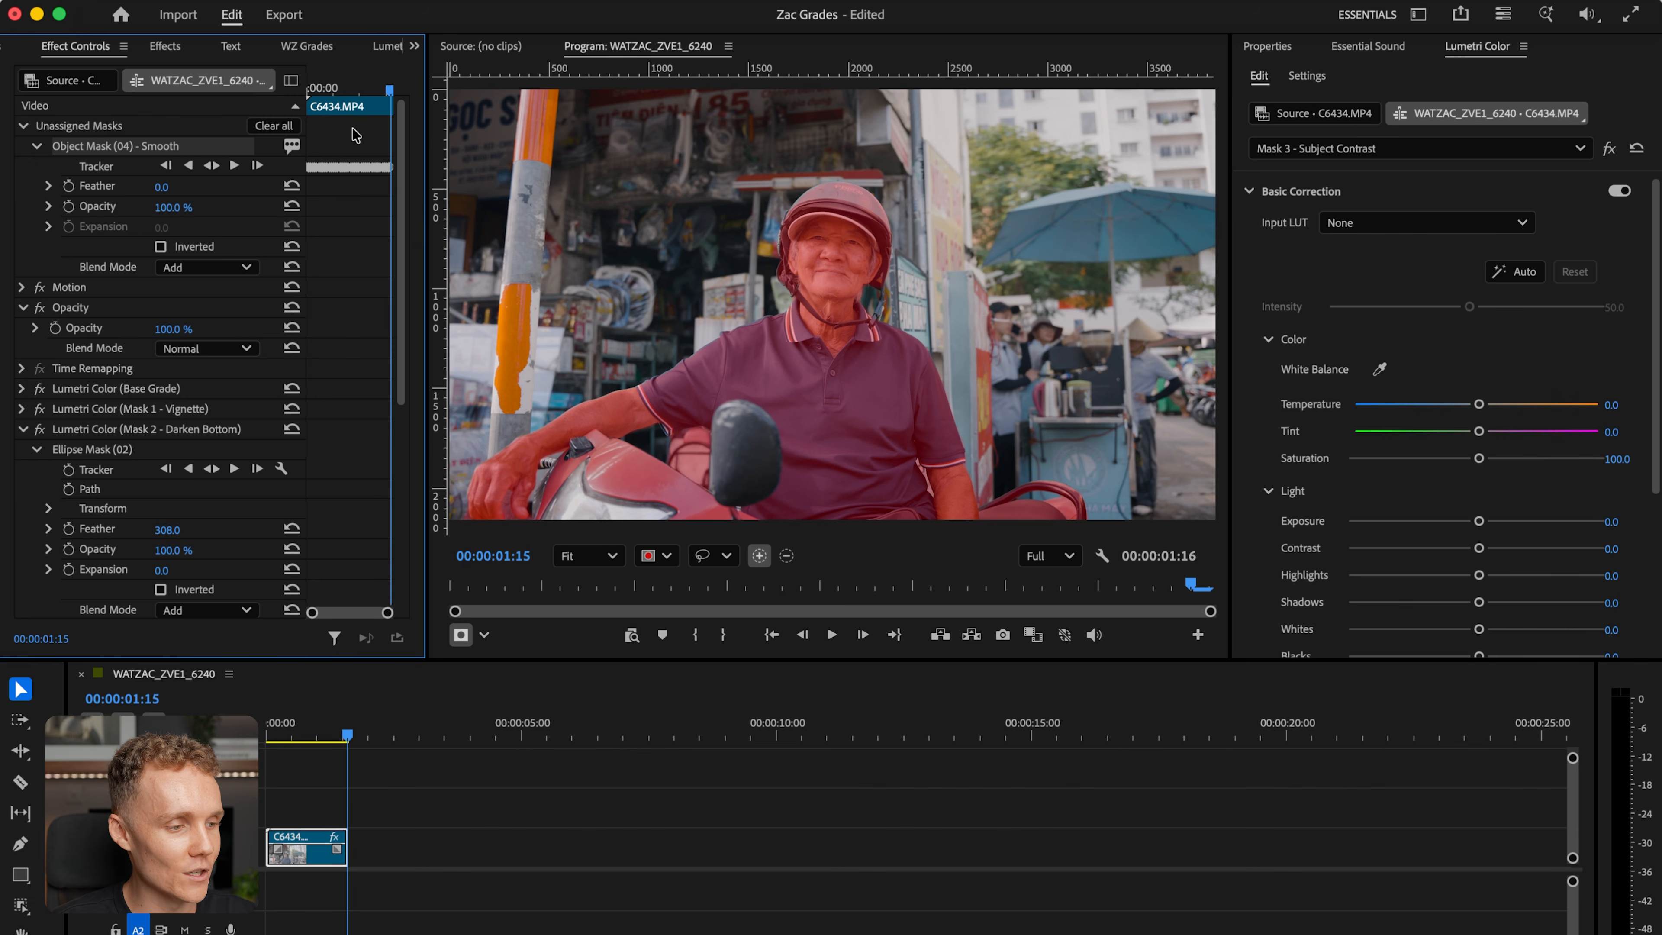
- Assign the unassigned object mask to the Mask 3 - Subject Contrast effect, return the playhead to the start and hide the mask overlay
click(24, 430)
drag(160, 152, 145, 462)
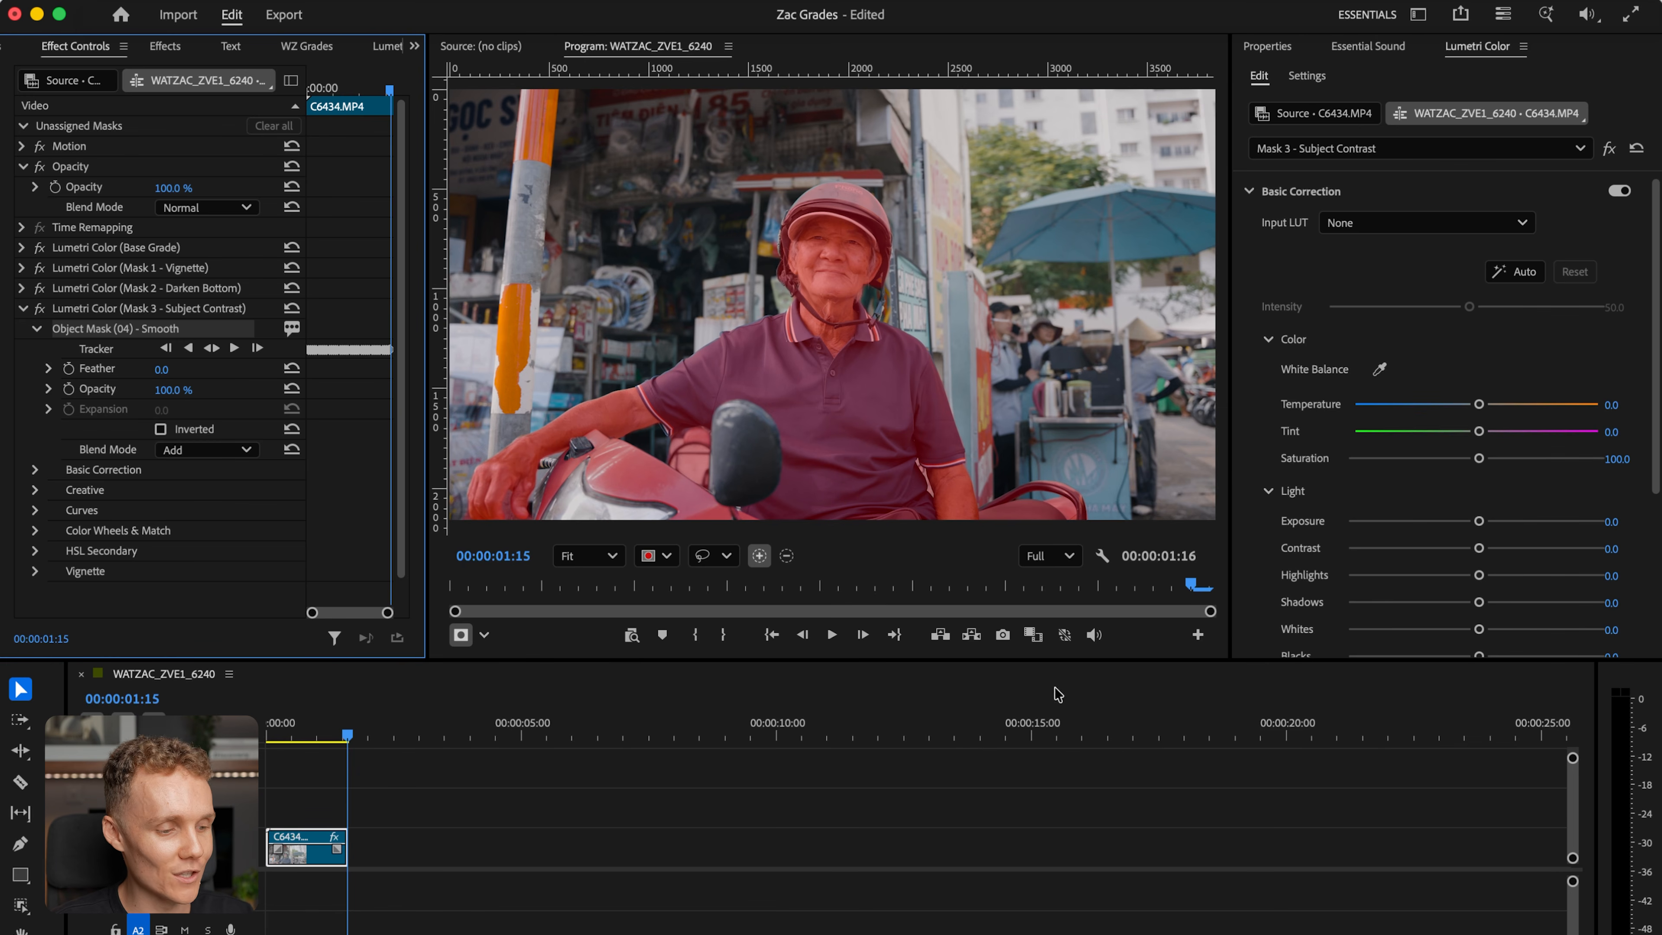
click(334, 735)
drag(334, 736, 269, 735)
click(322, 823)
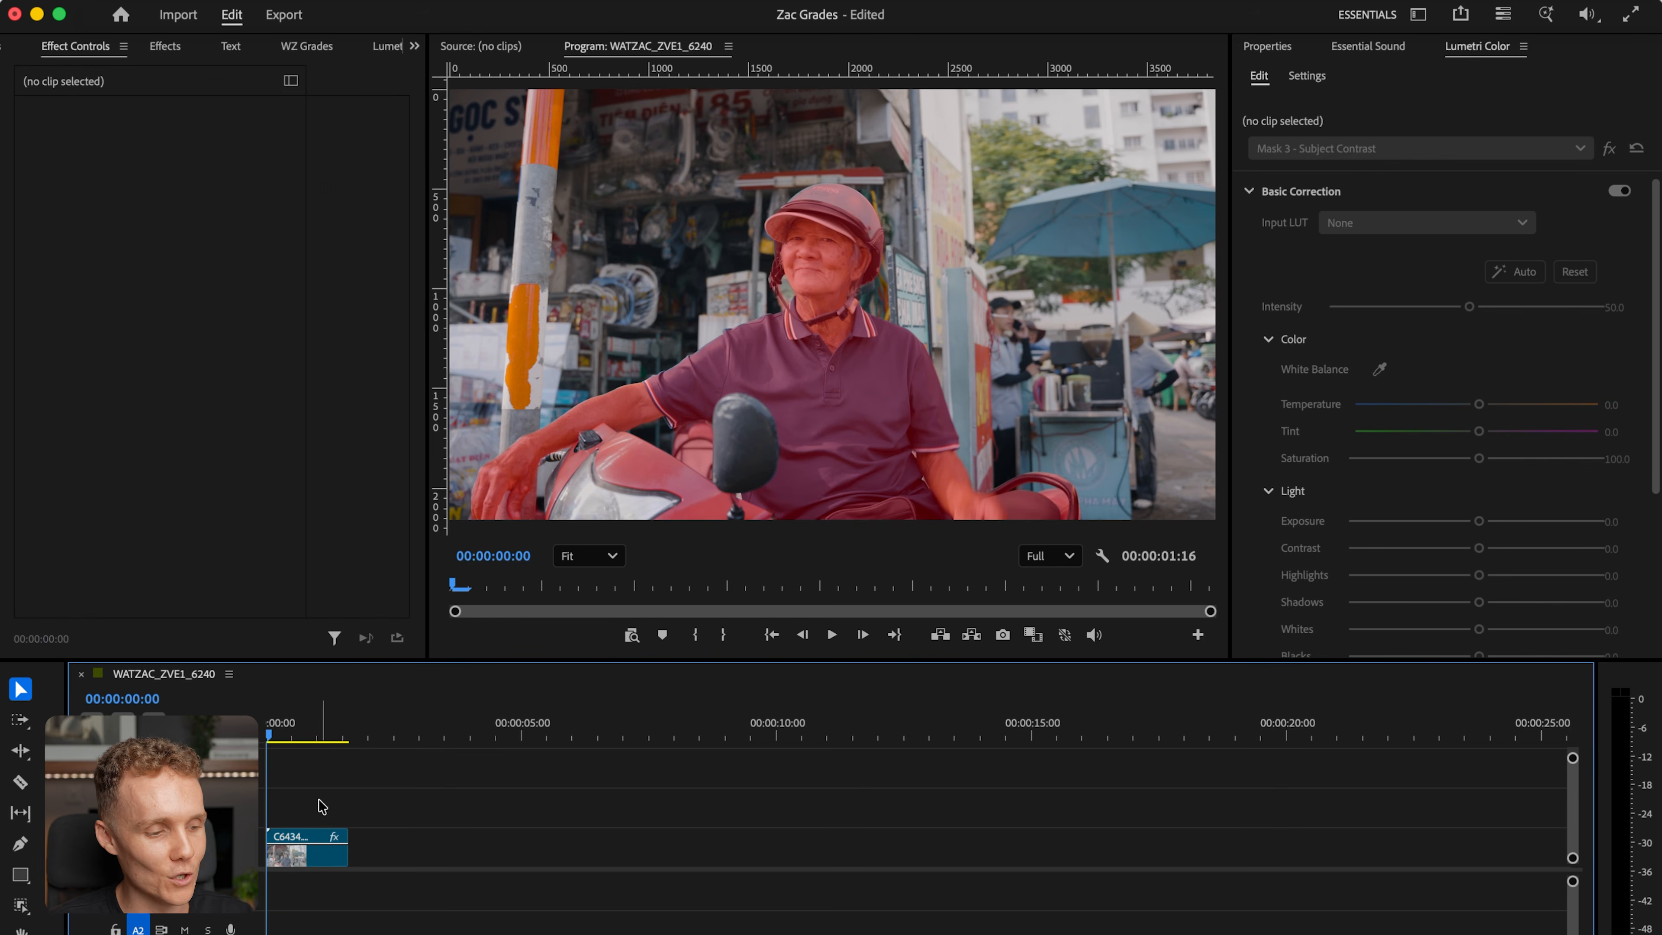
click(297, 863)
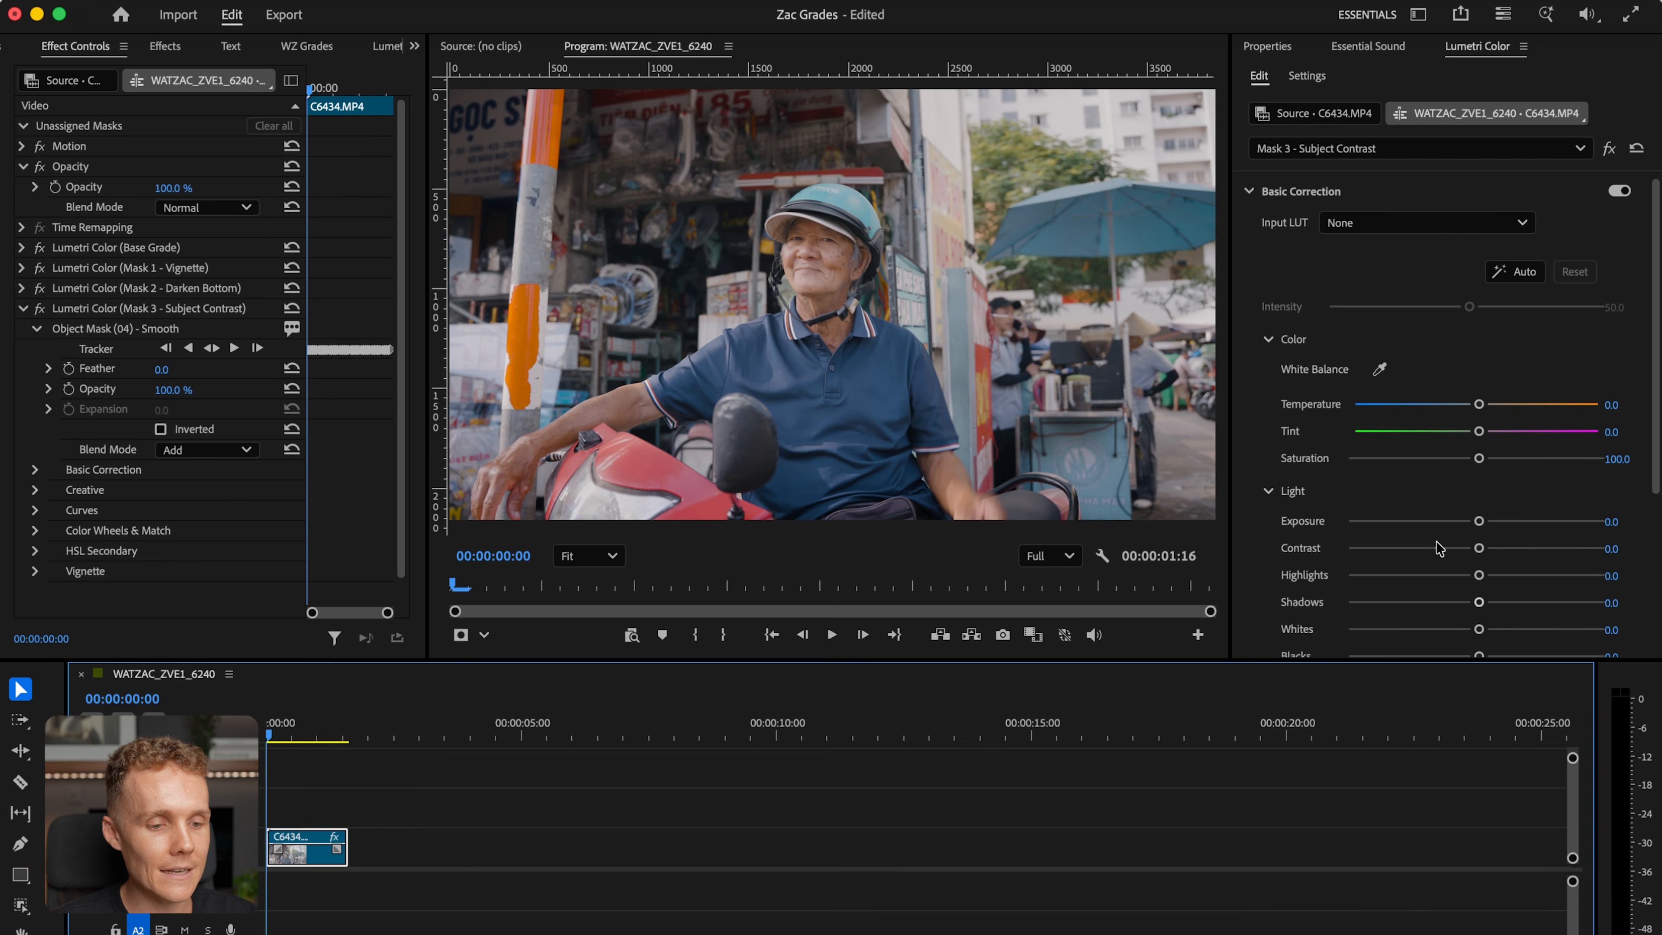
- Set Mask 3 - Subject Contrast to contrast 19.4, highlights 0.4 and shadows -8.3, and play the clip through
drag(1481, 553, 1642, 559)
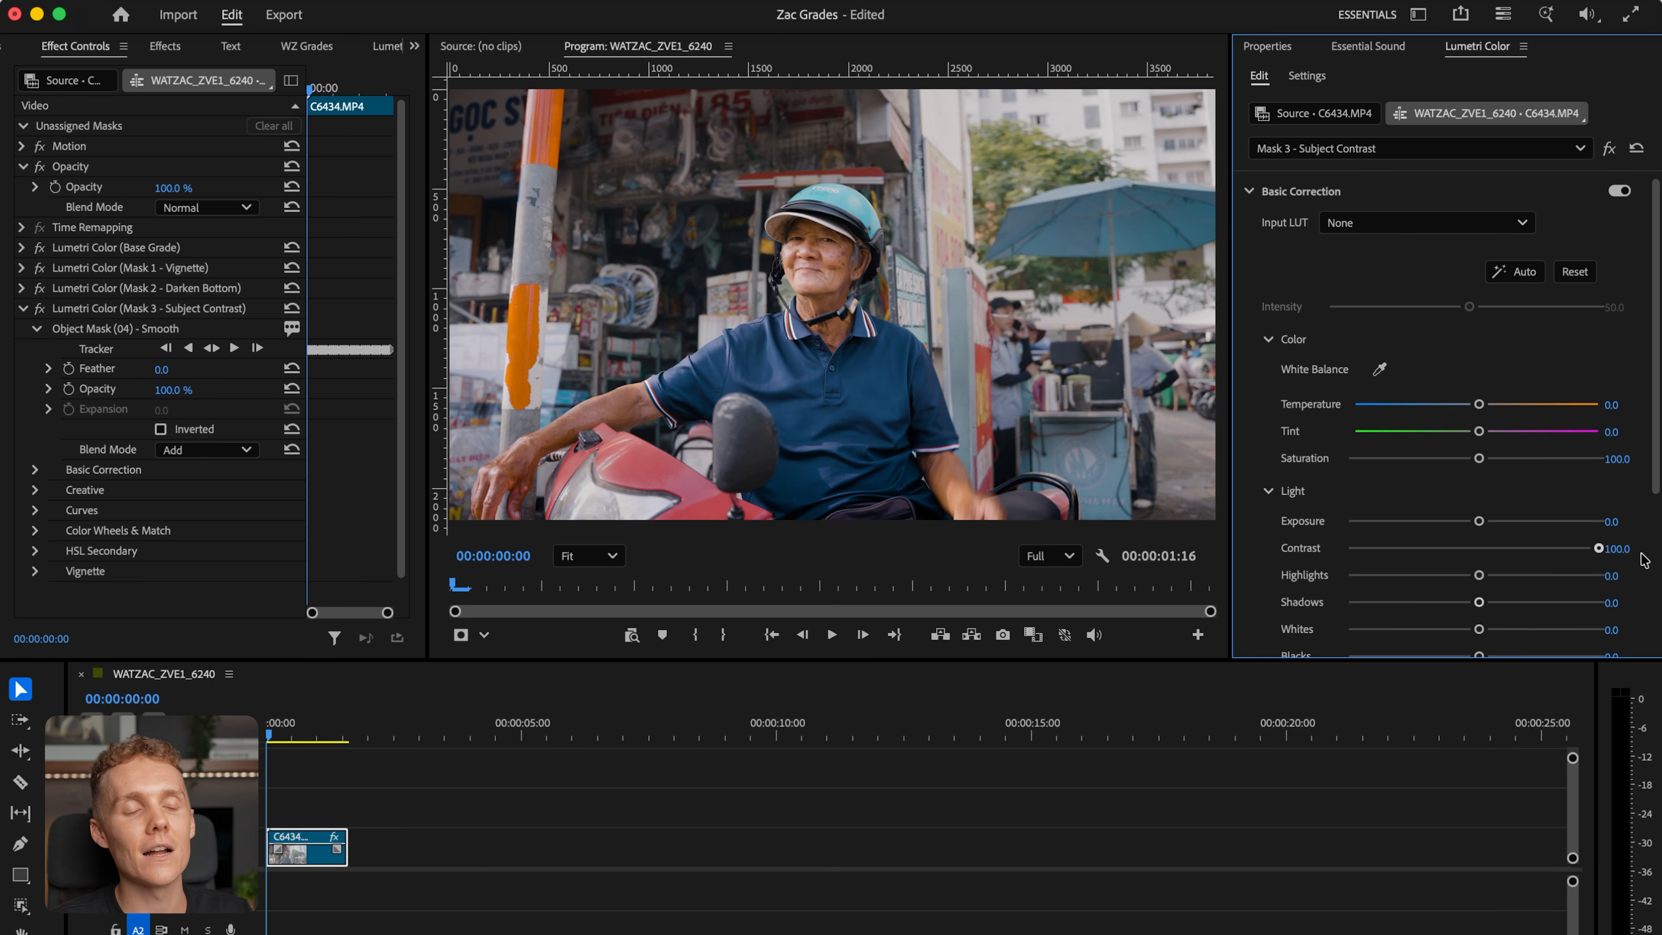
drag(1642, 559, 1466, 602)
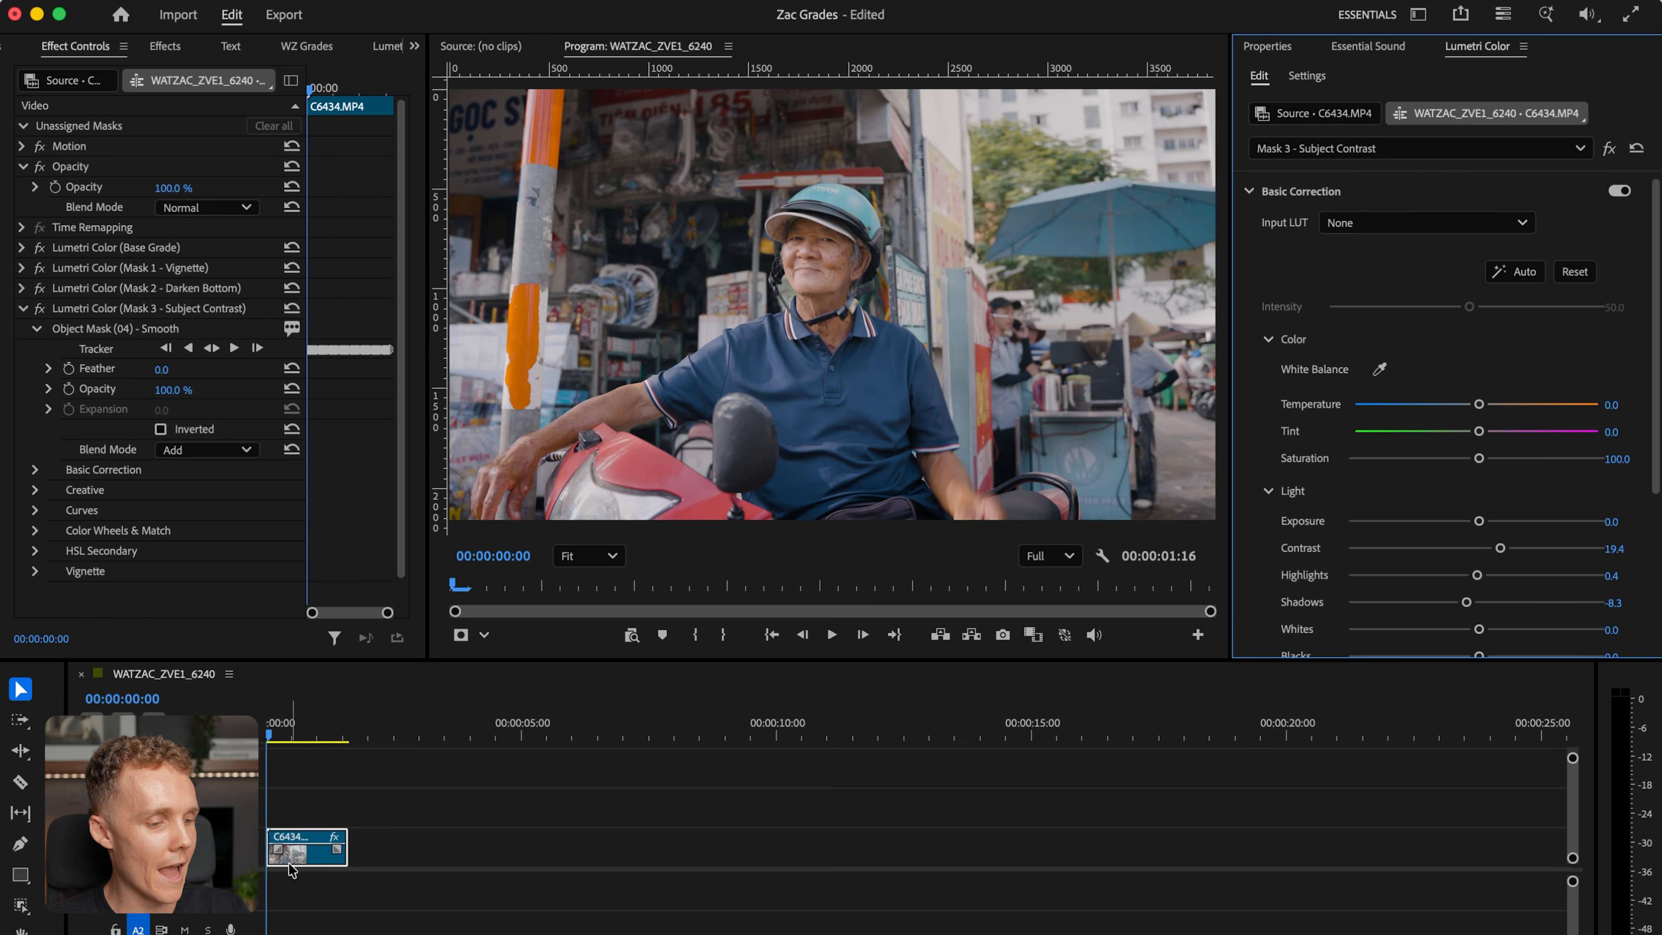
click(277, 743)
key(space)
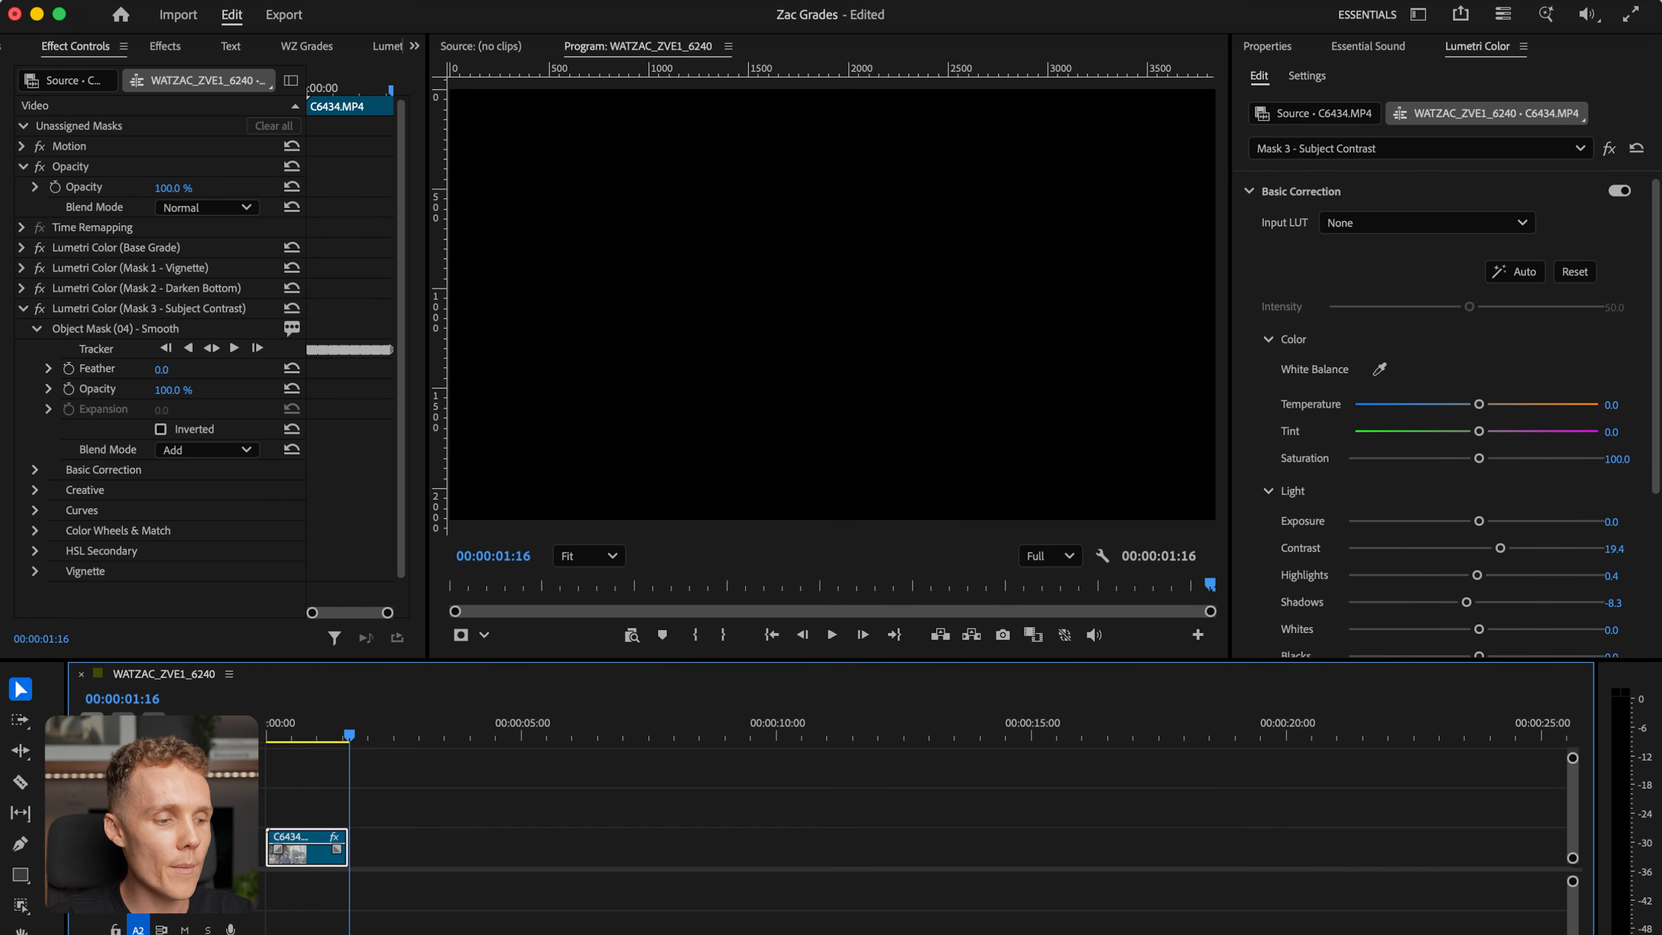
key(Home)
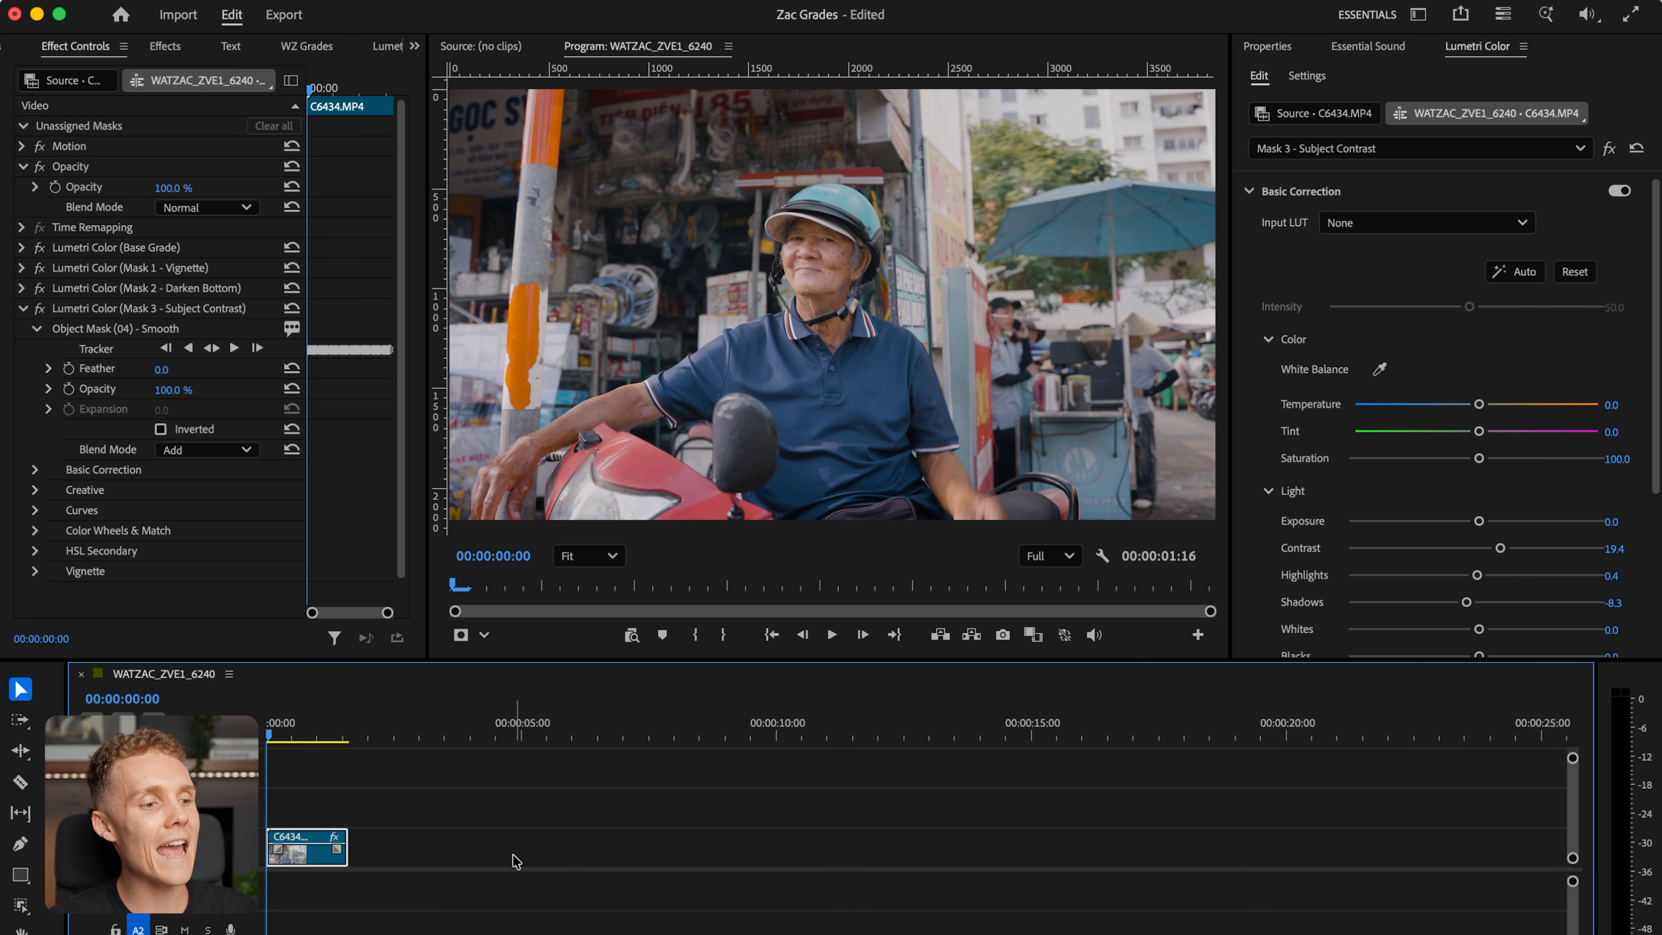
- Show only the Vectorscope YUV in the Lumetri Scopes instead of the RGB waveform
click(414, 47)
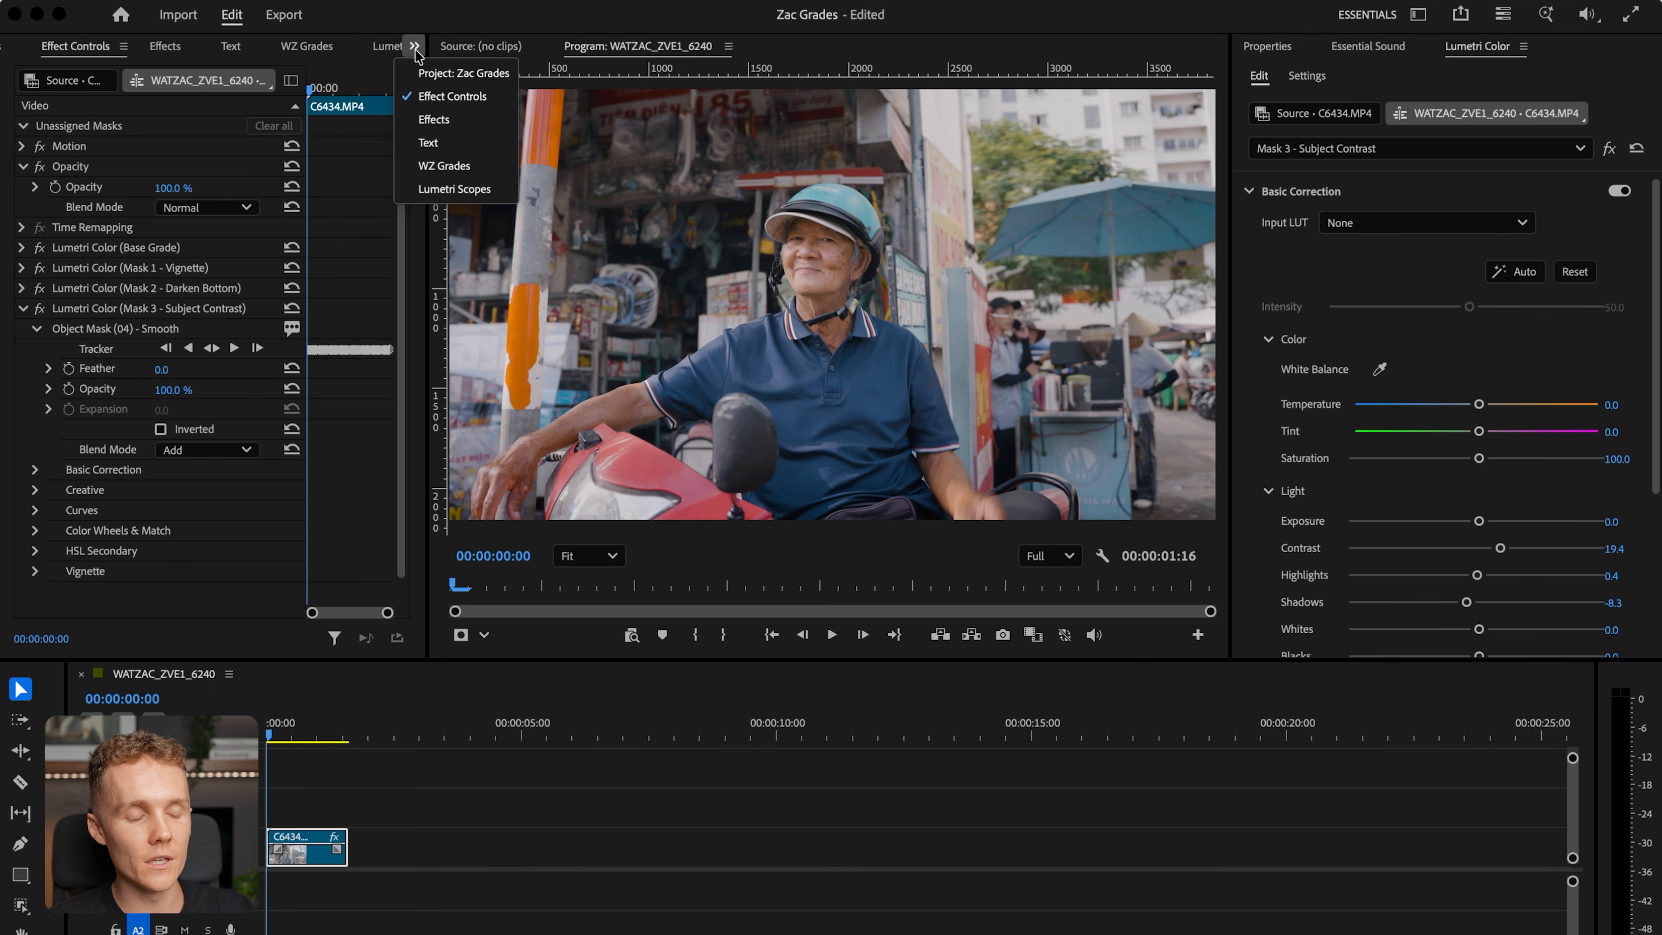
click(465, 191)
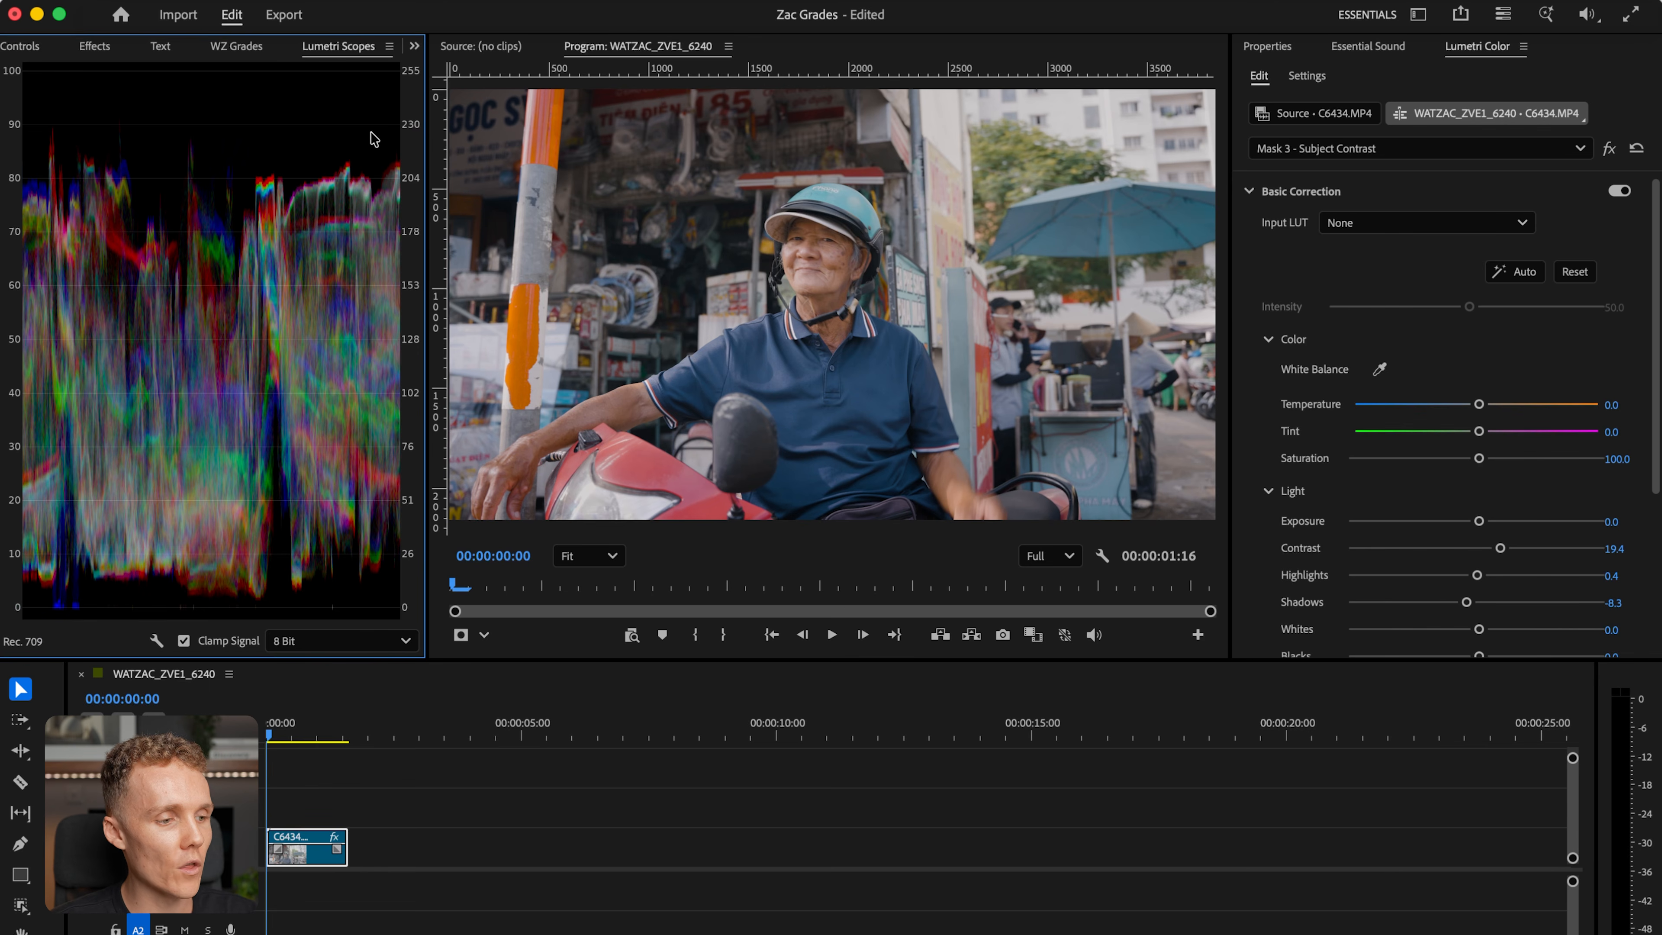
right_click(410, 151)
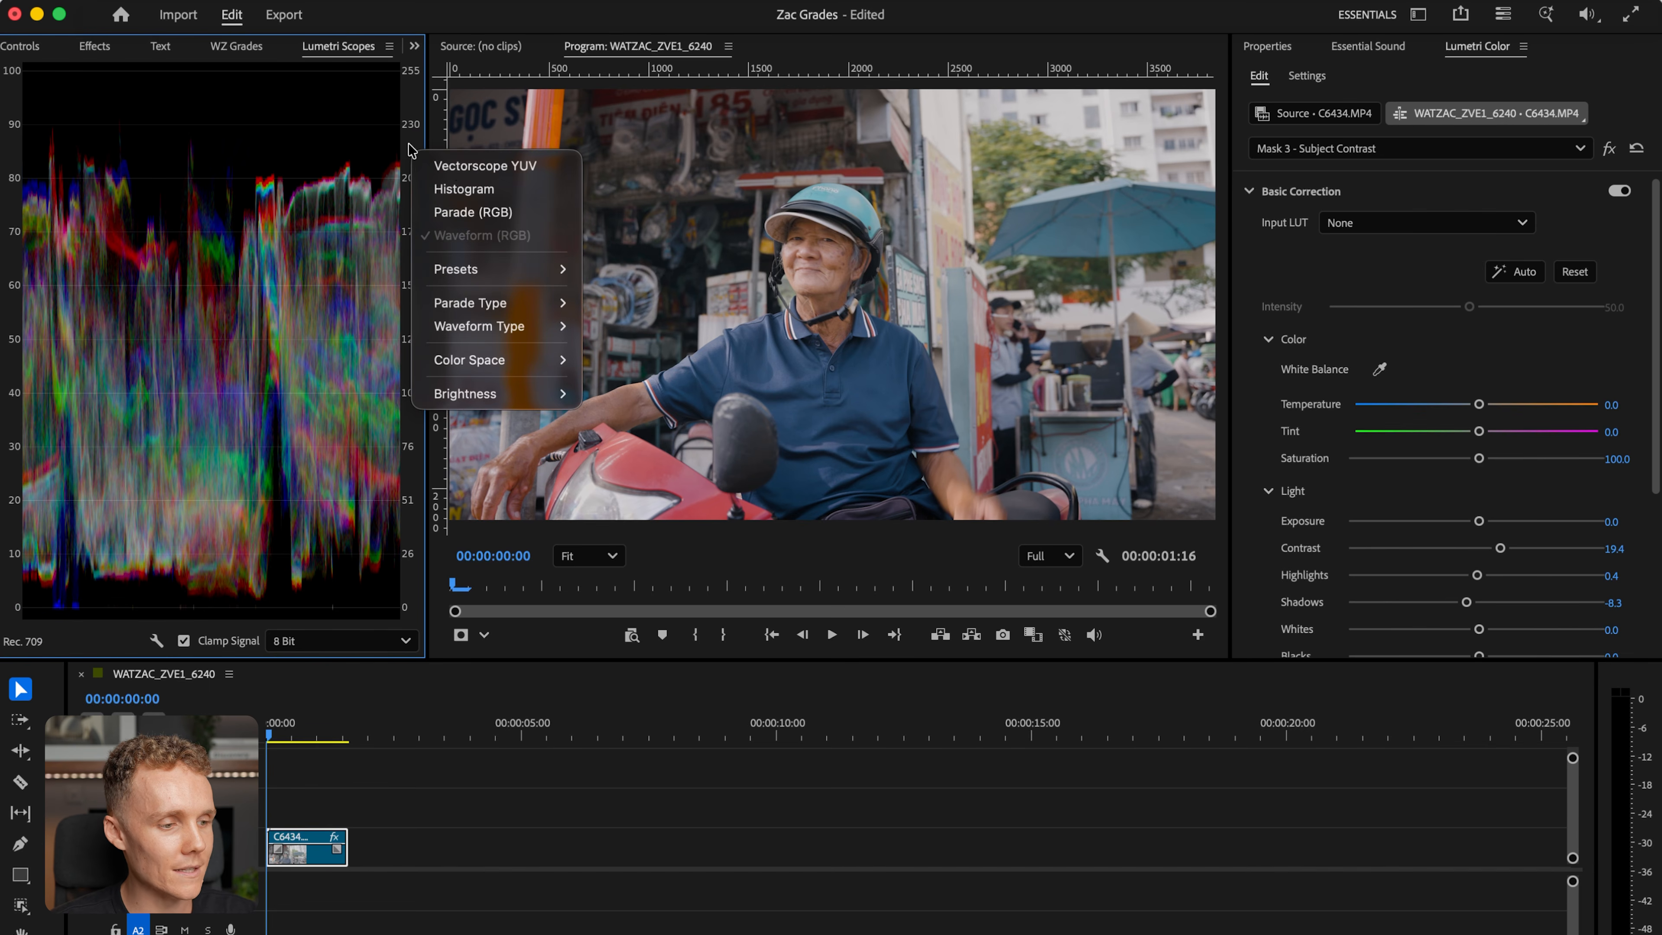
click(453, 168)
right_click(335, 144)
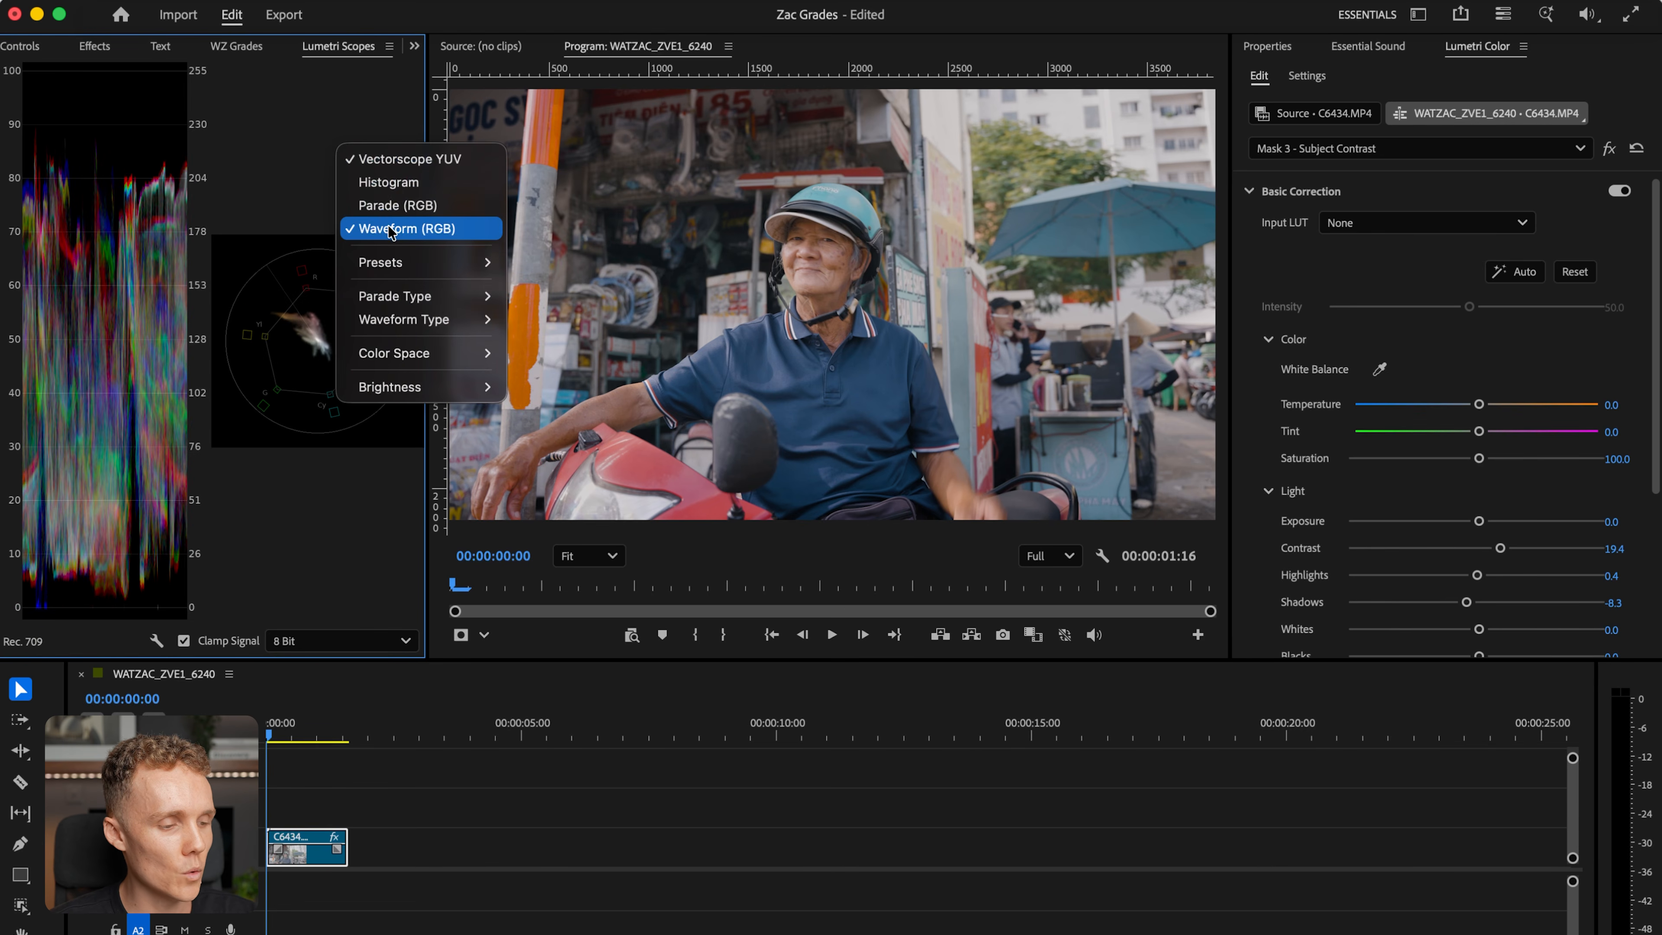
click(391, 229)
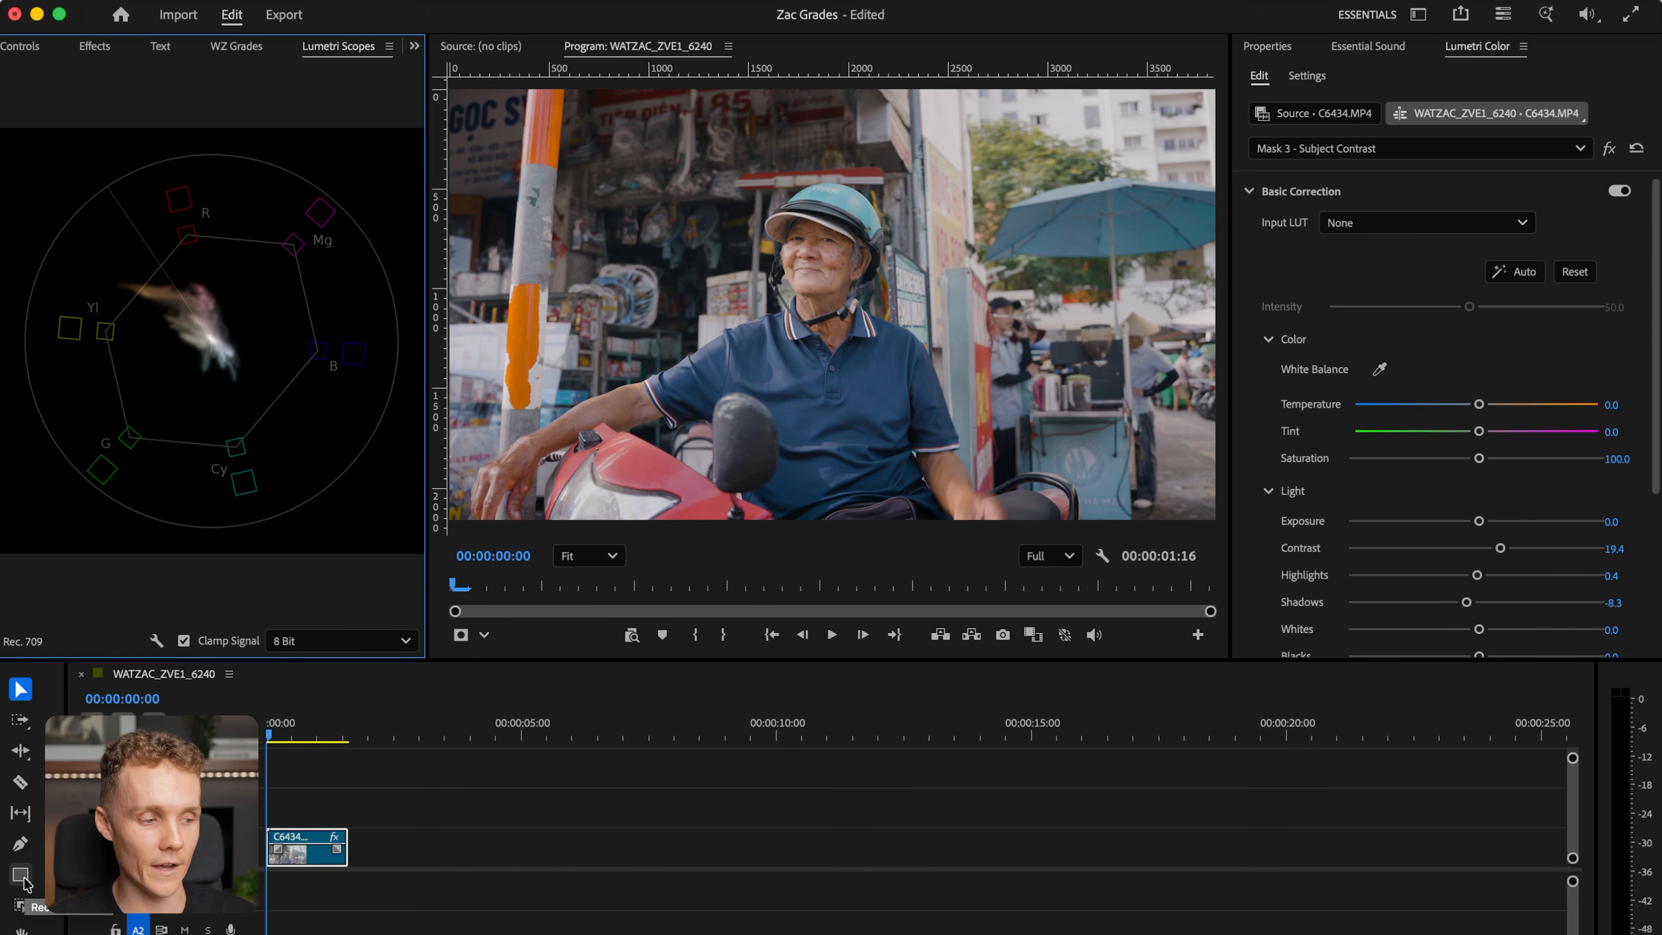
- Draw a rectangle mask over the skin of the man's nose and cheek at the start of the clip
click(20, 904)
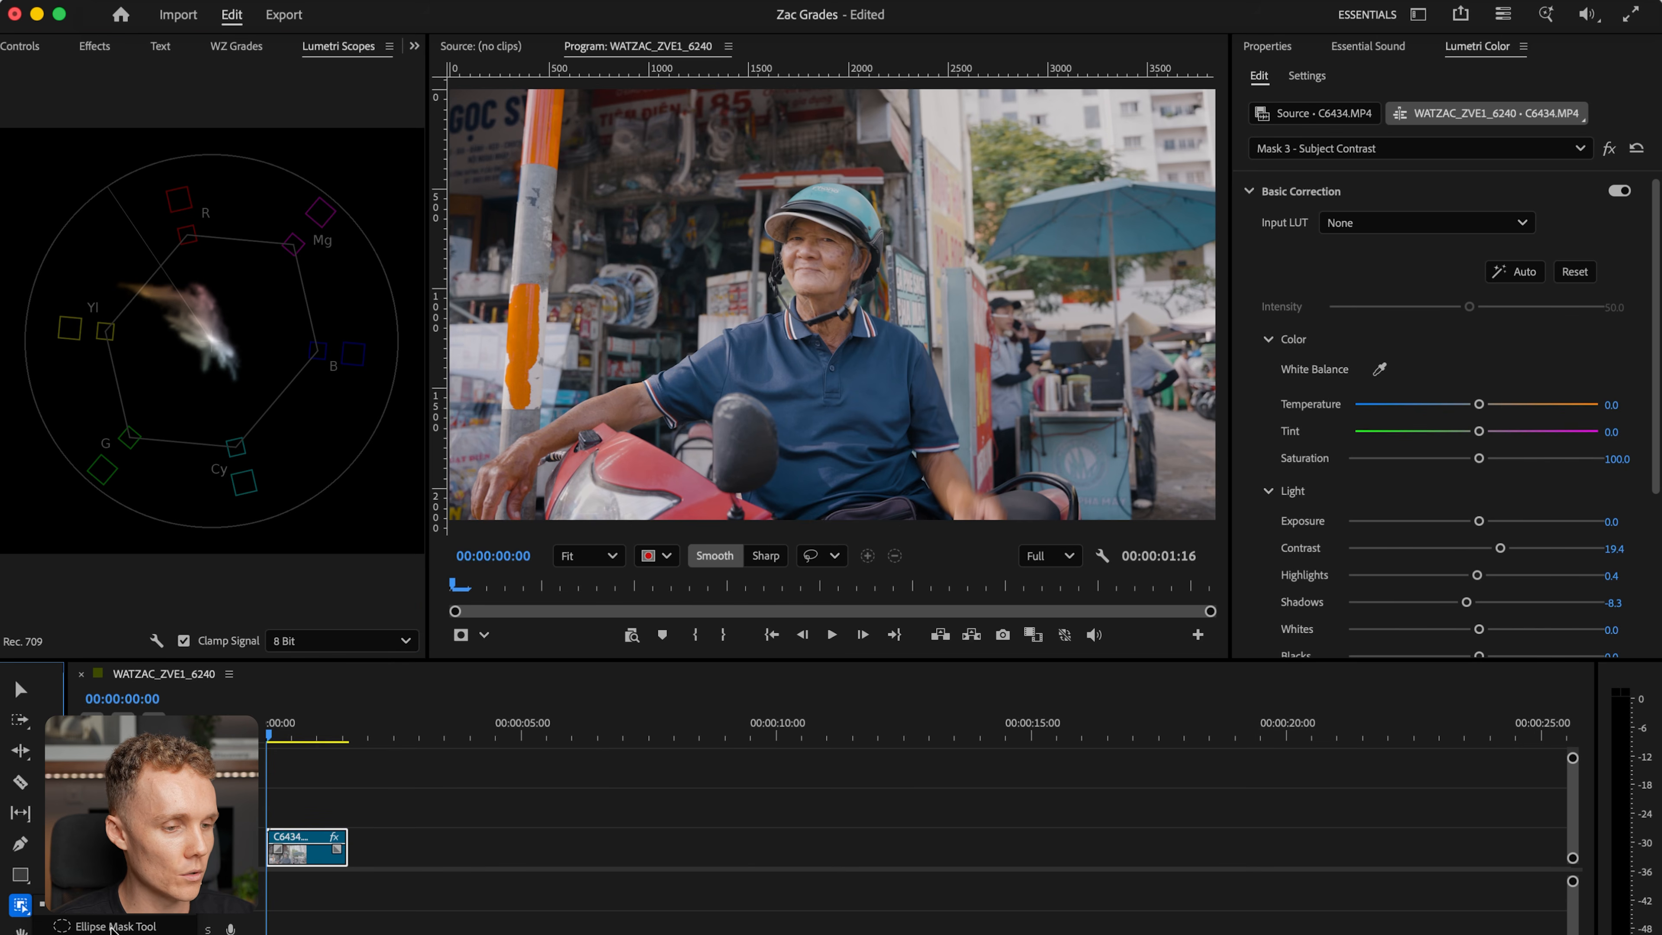
click(117, 934)
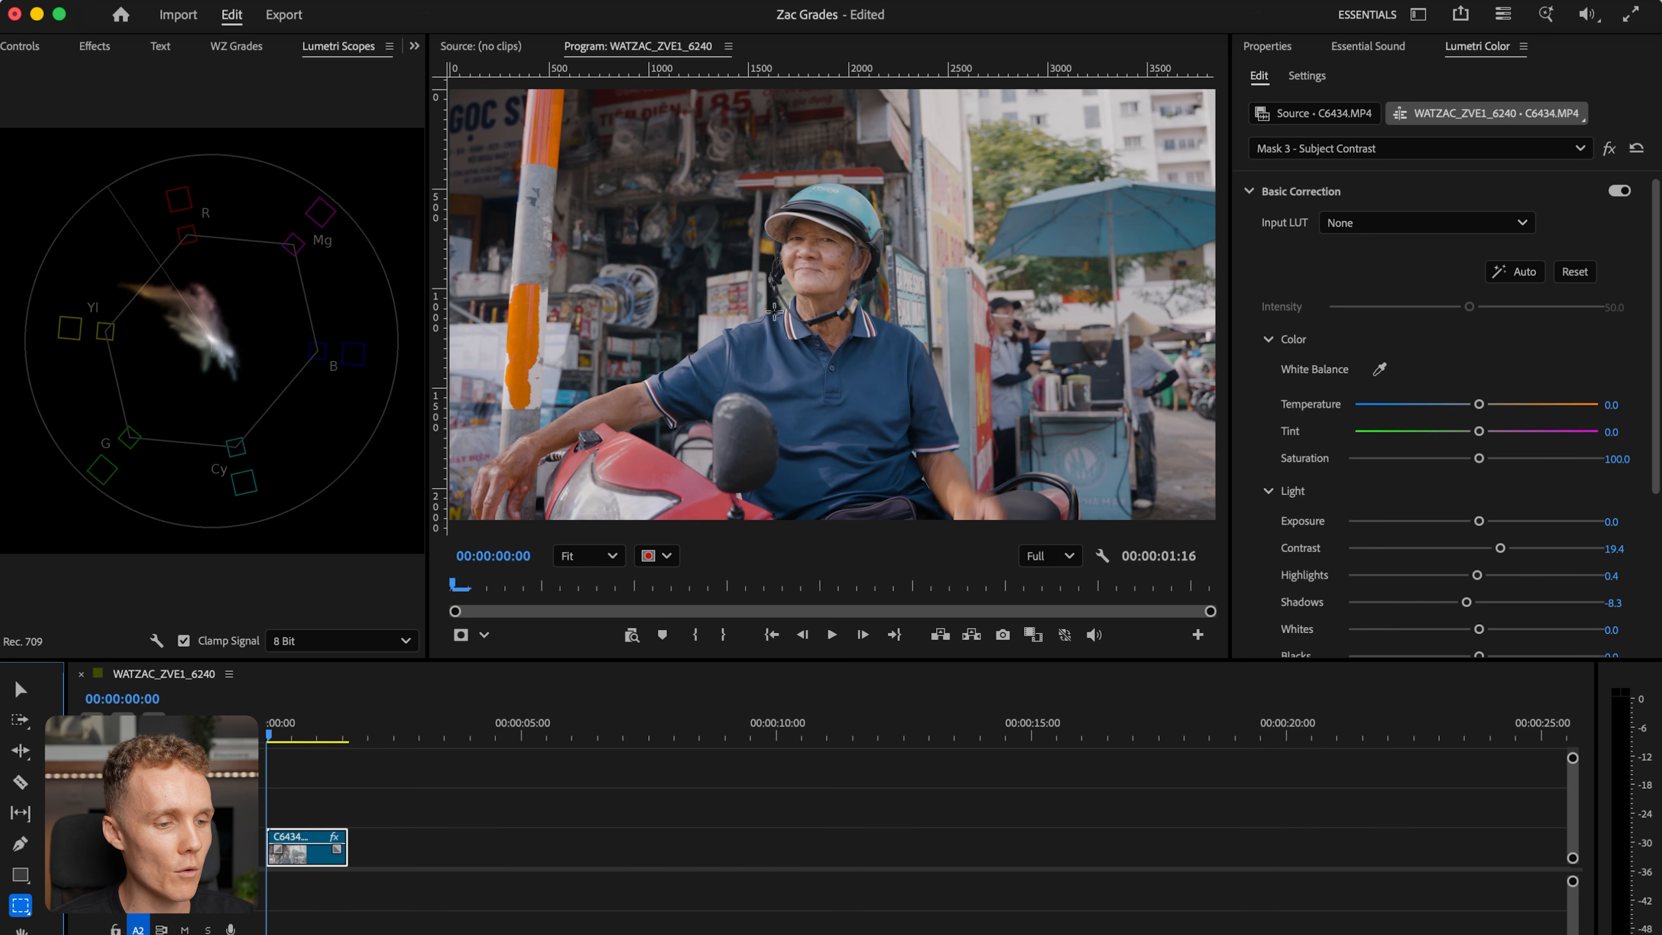
scroll(830, 255, up, 8)
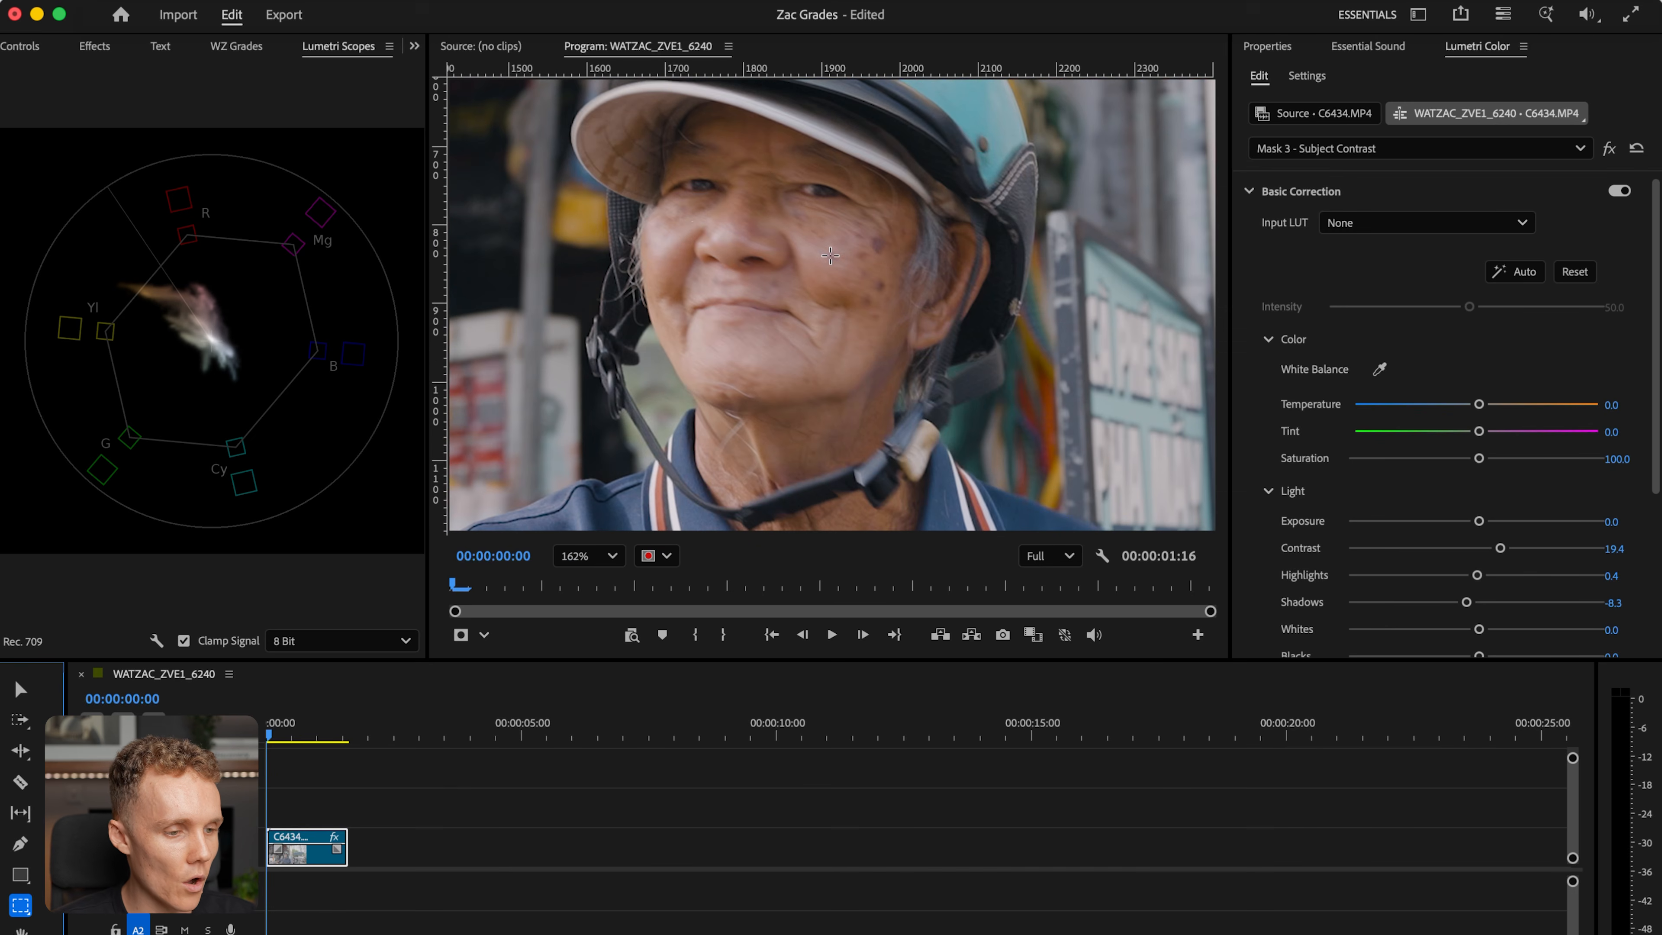
drag(687, 224, 870, 298)
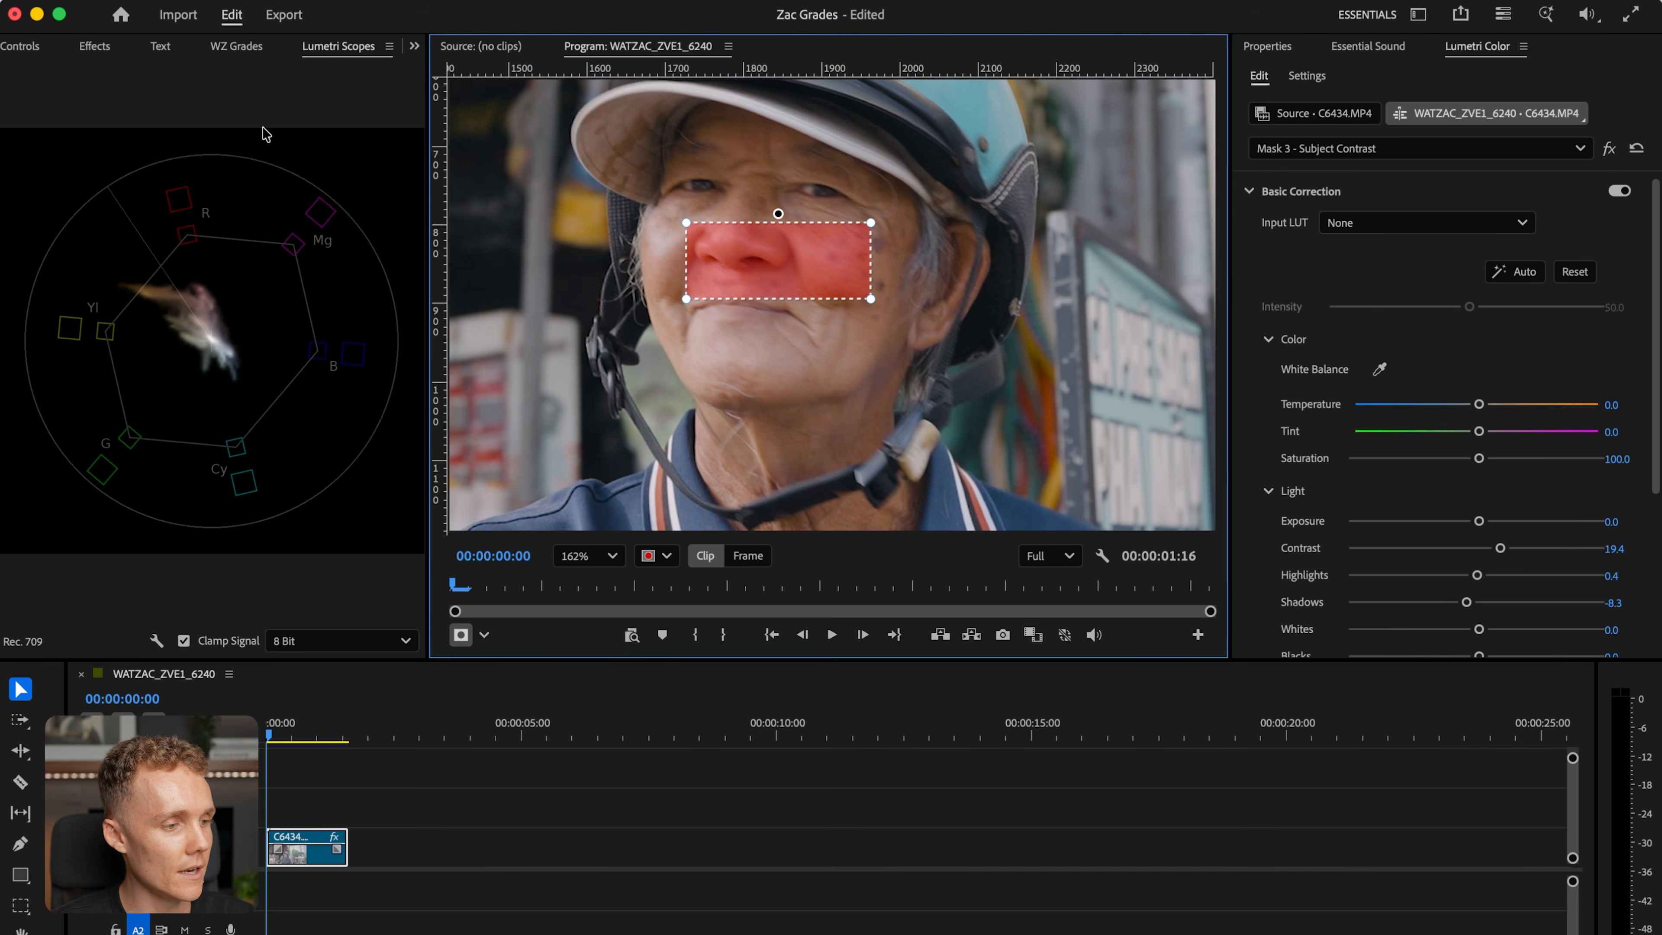
- Assign the rectangle mask to the clip's Opacity to isolate the skin, and check its hue against the vectorscope's skin tone line
click(21, 47)
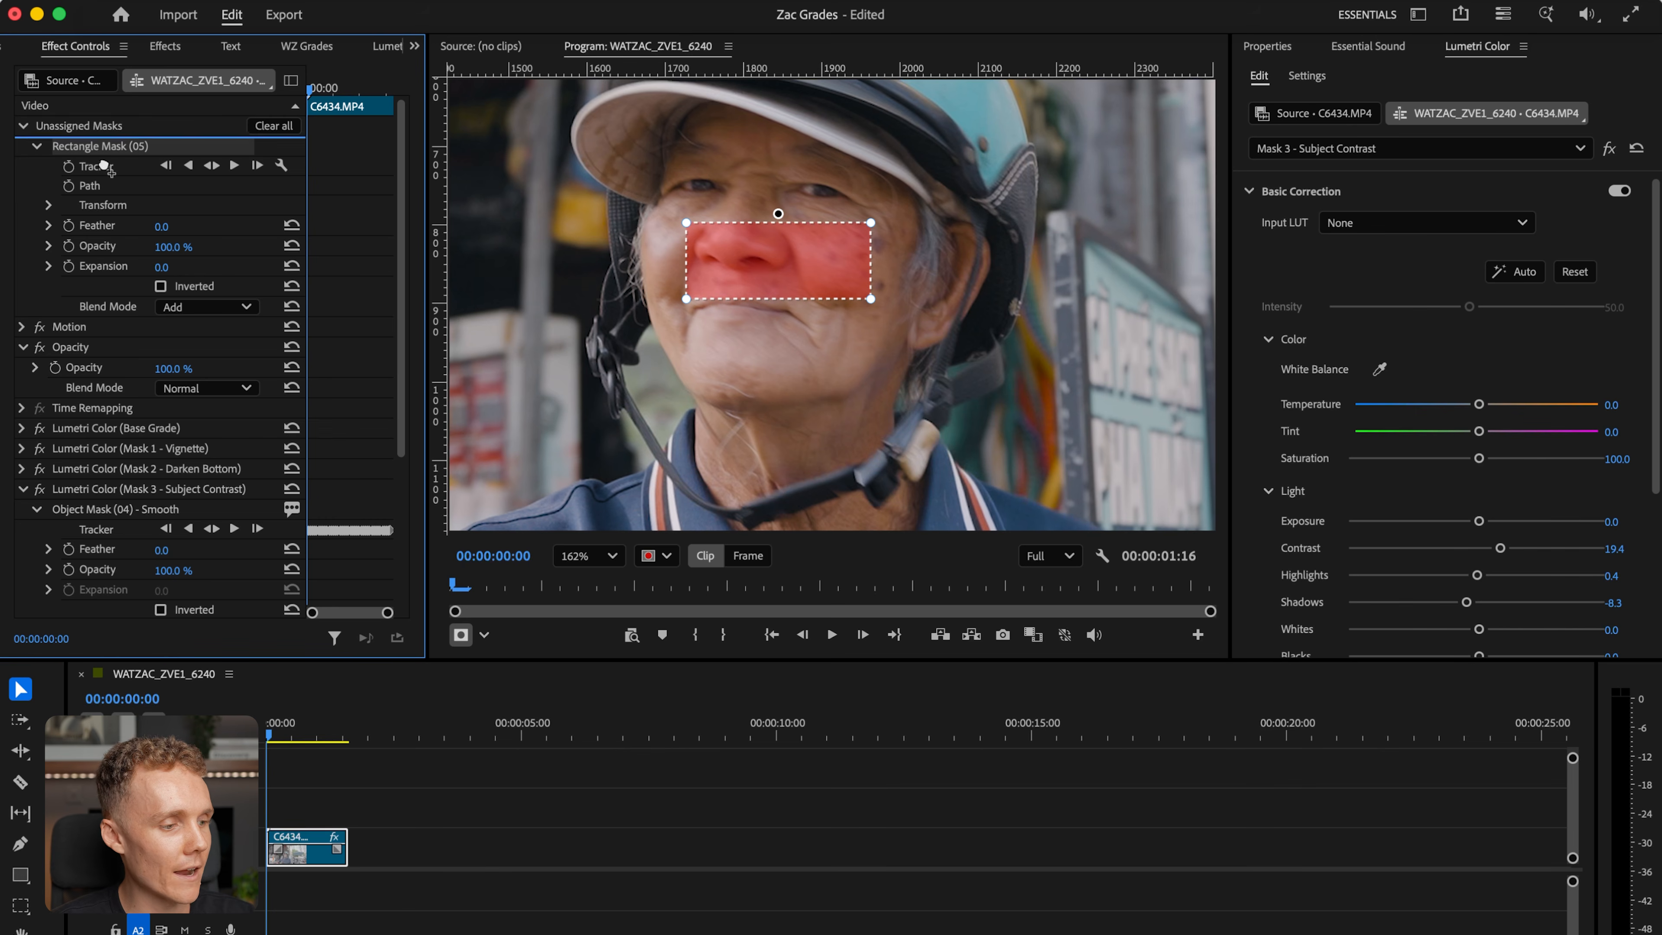
click(95, 347)
drag(95, 347, 96, 350)
click(429, 814)
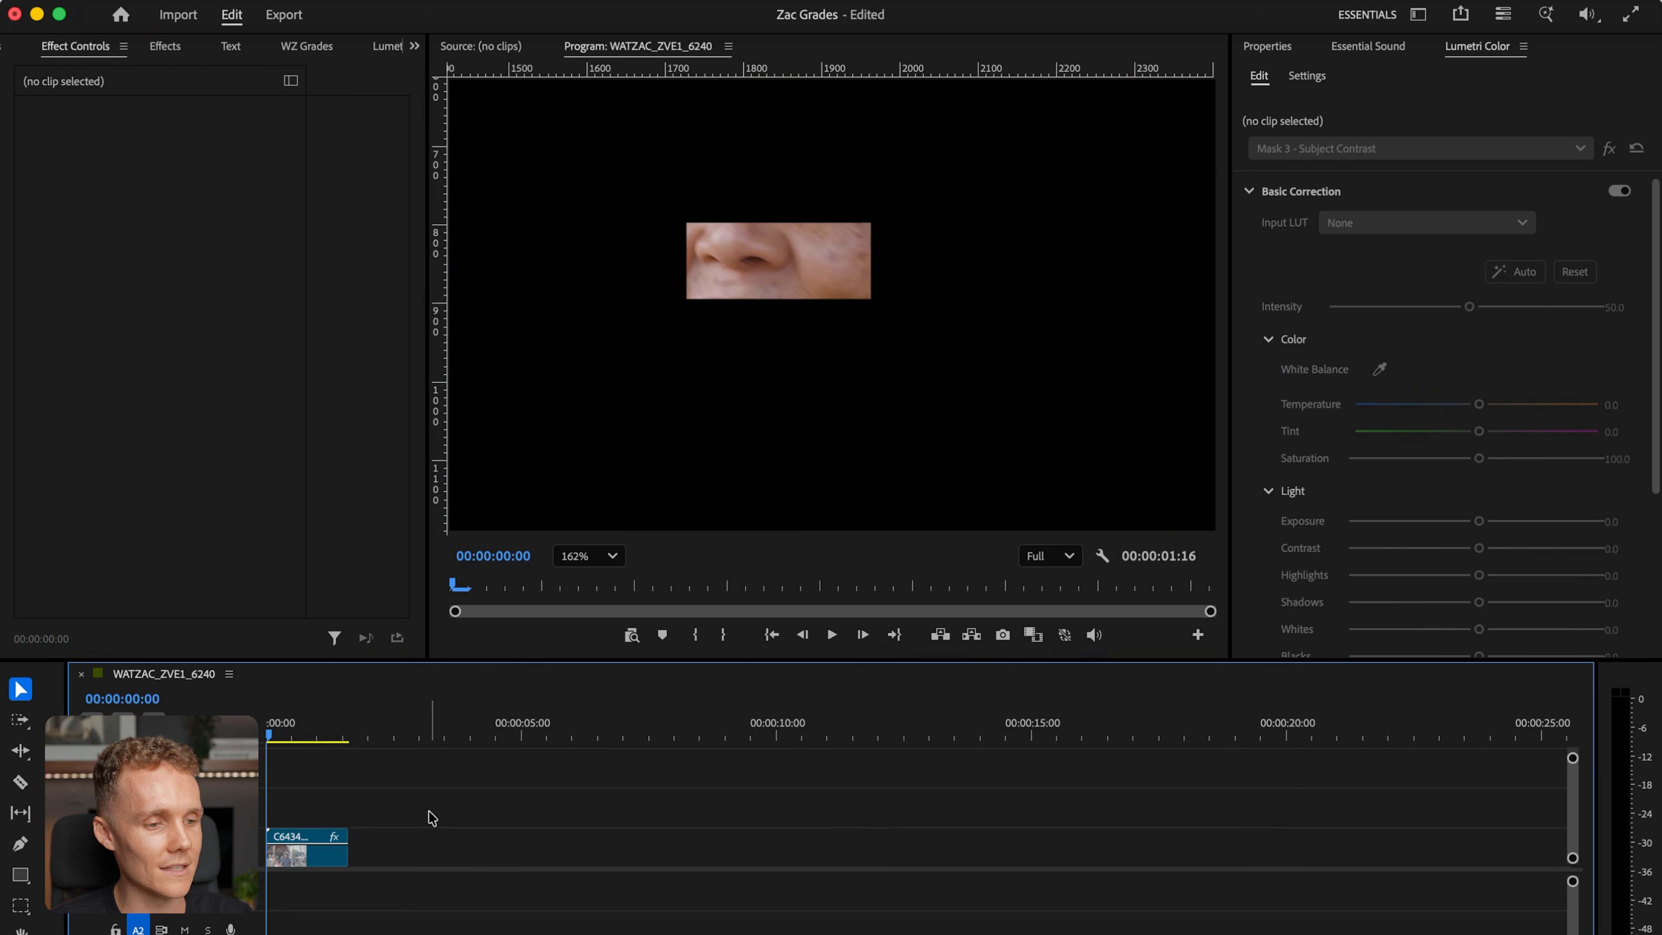
click(293, 856)
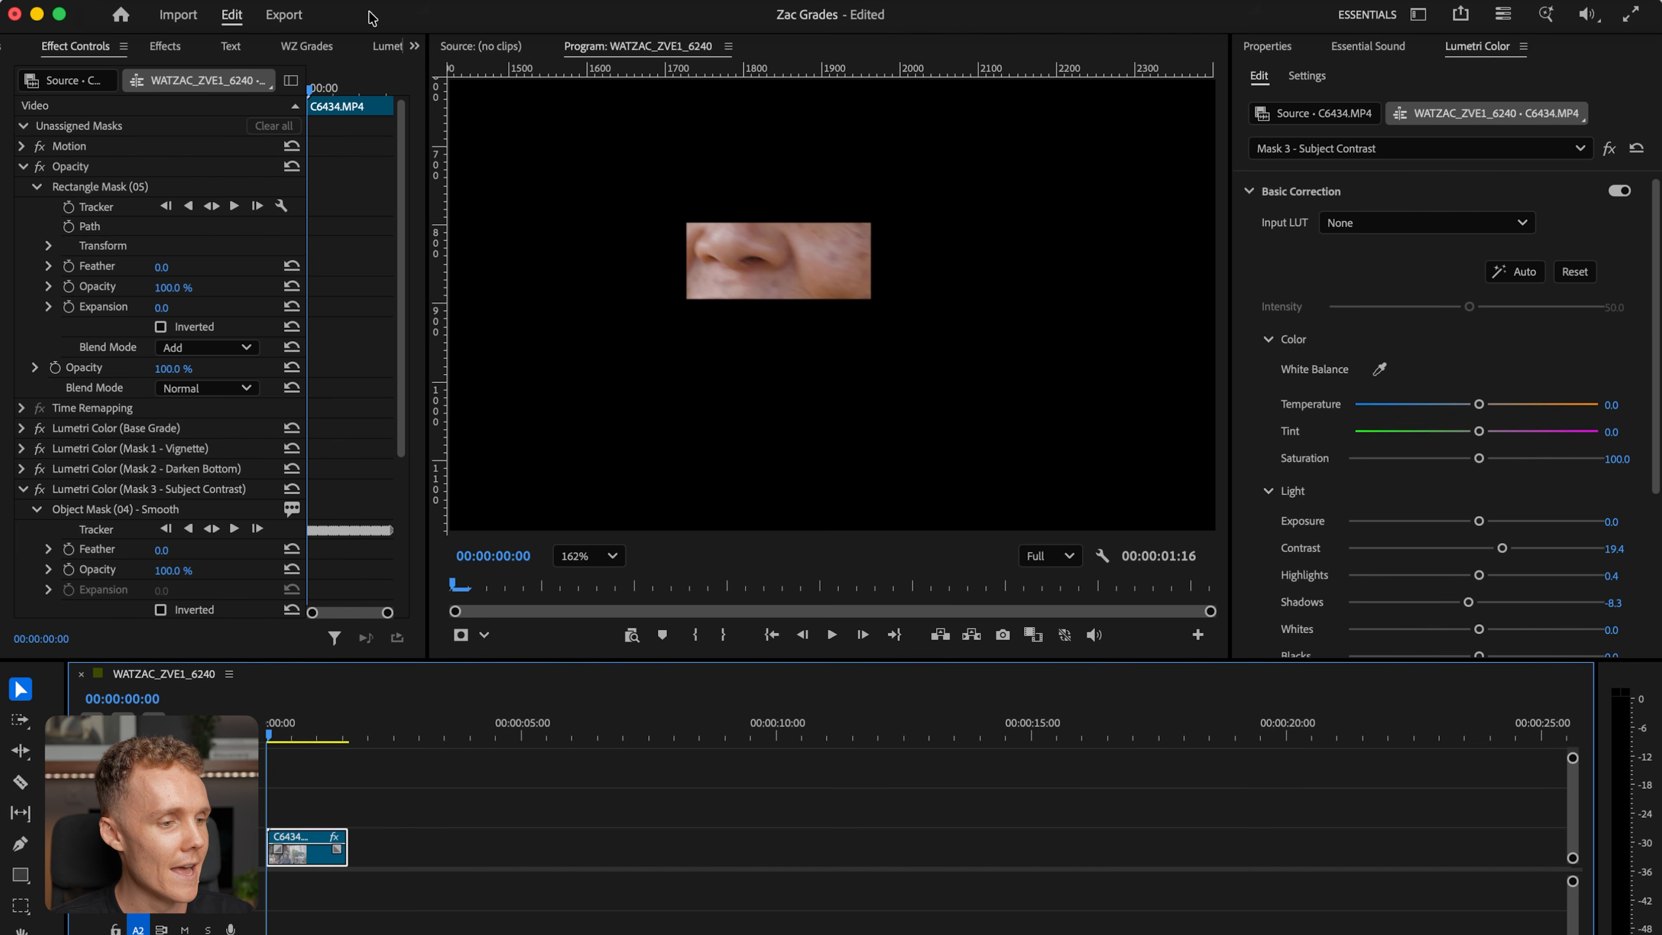
click(395, 51)
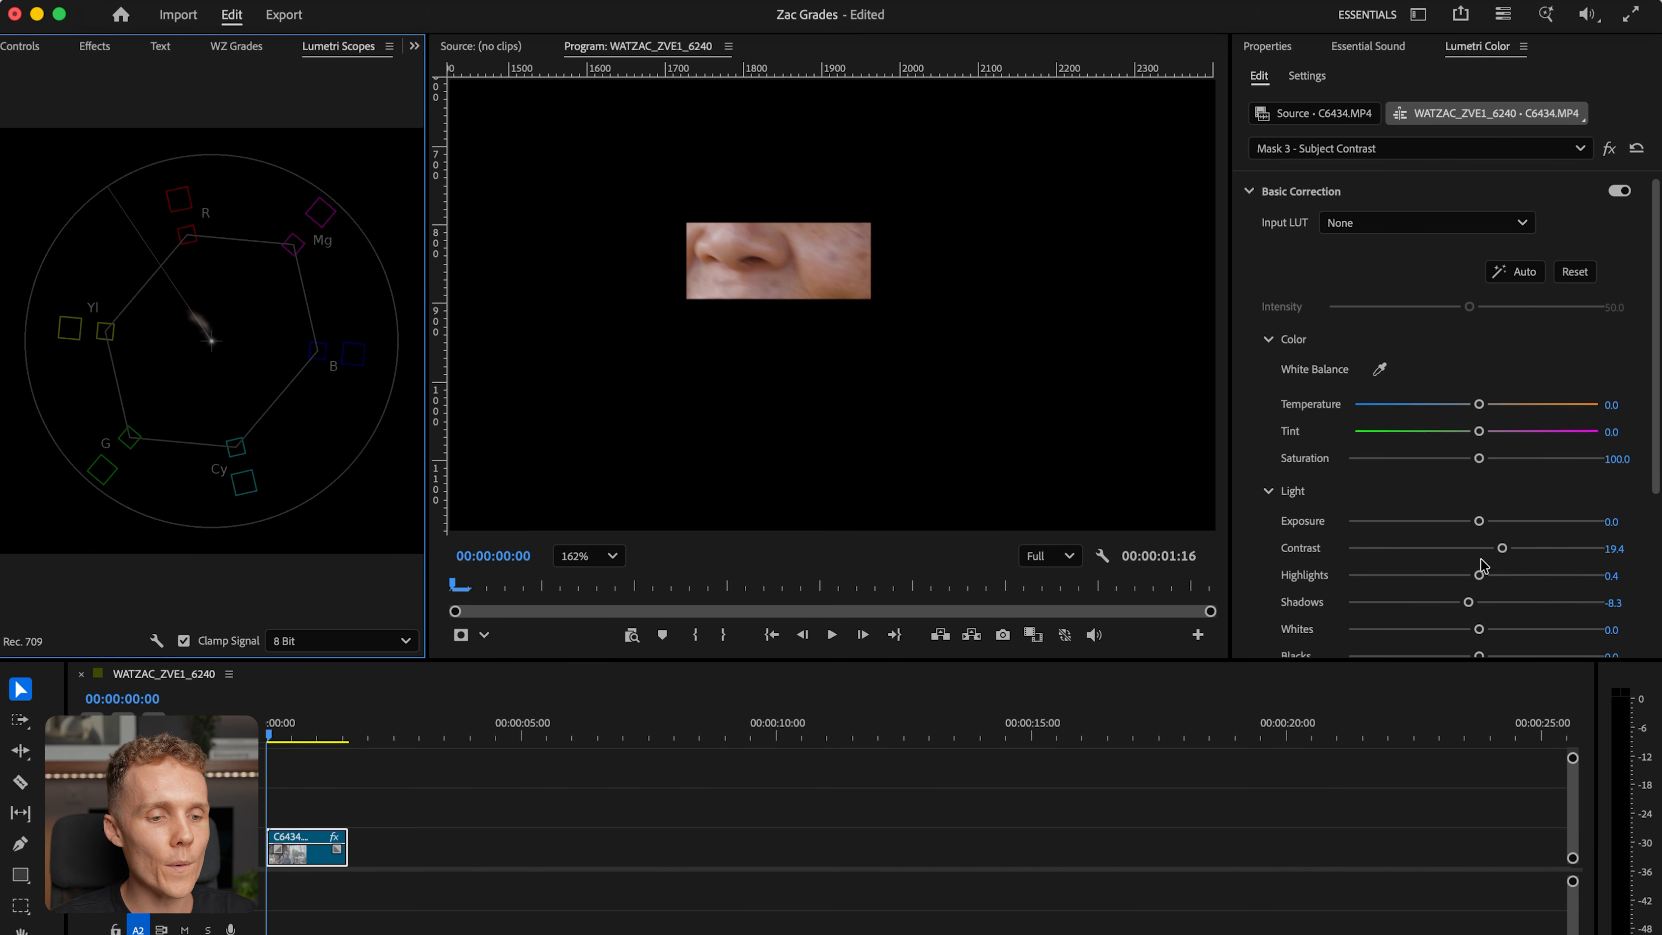
- Examine the Hue vs Sat and Hue vs Hue curves available for correcting the skin tone
scroll(1299, 440, down, 4)
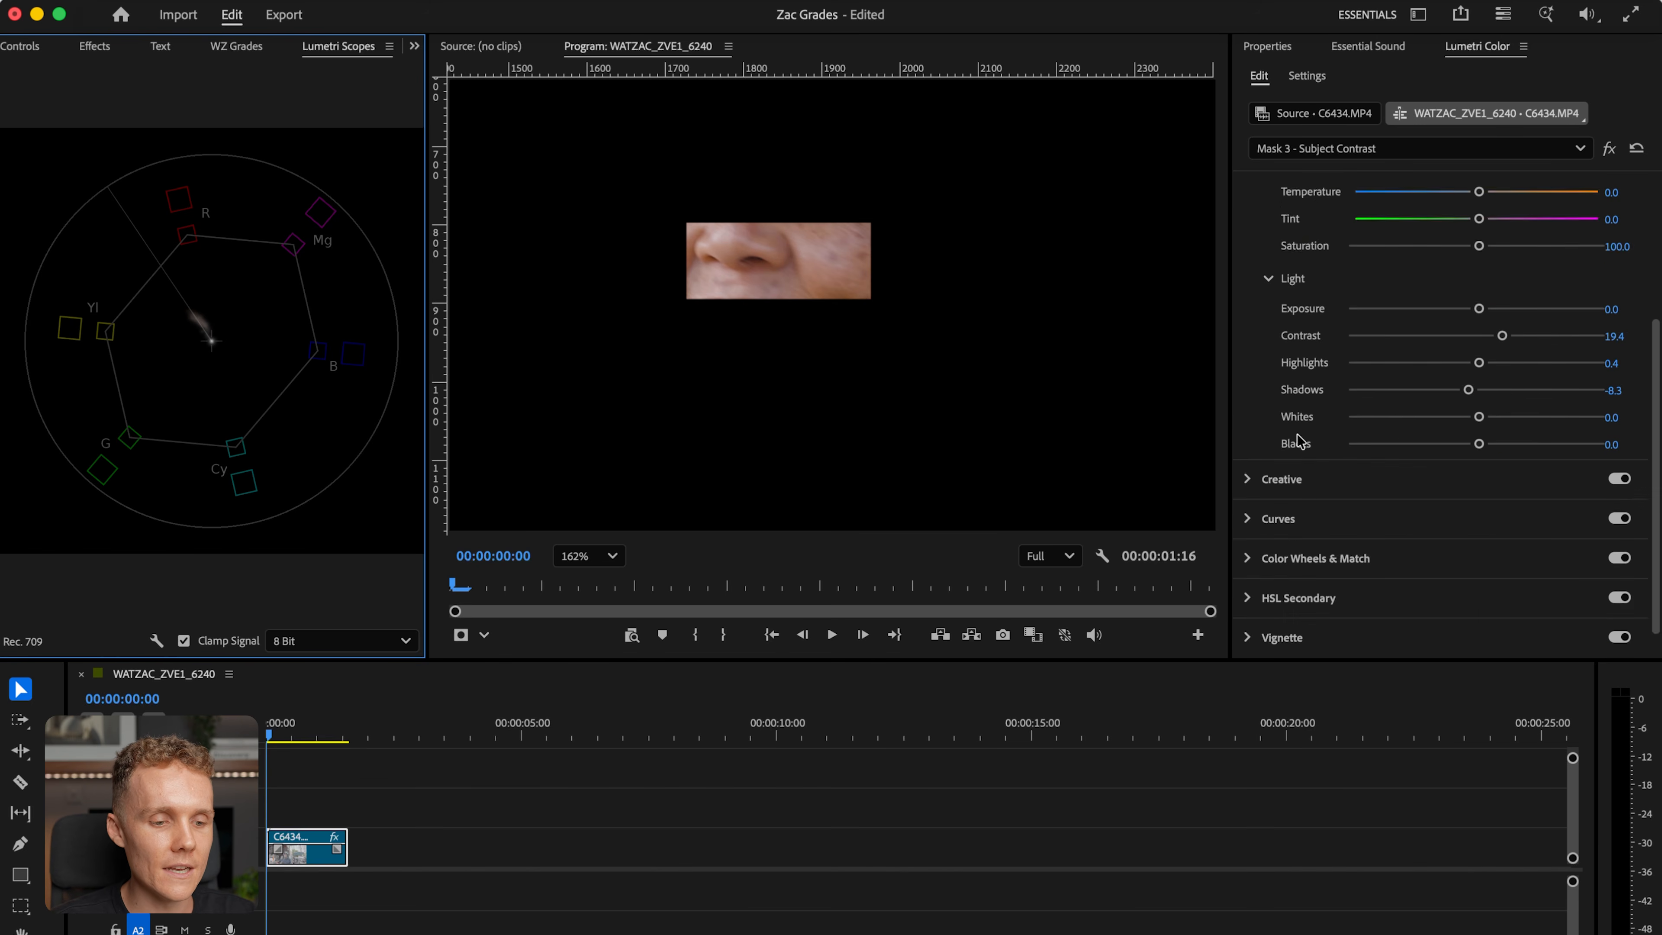
click(1297, 475)
scroll(1321, 548, down, 1)
scroll(1320, 550, down, 3)
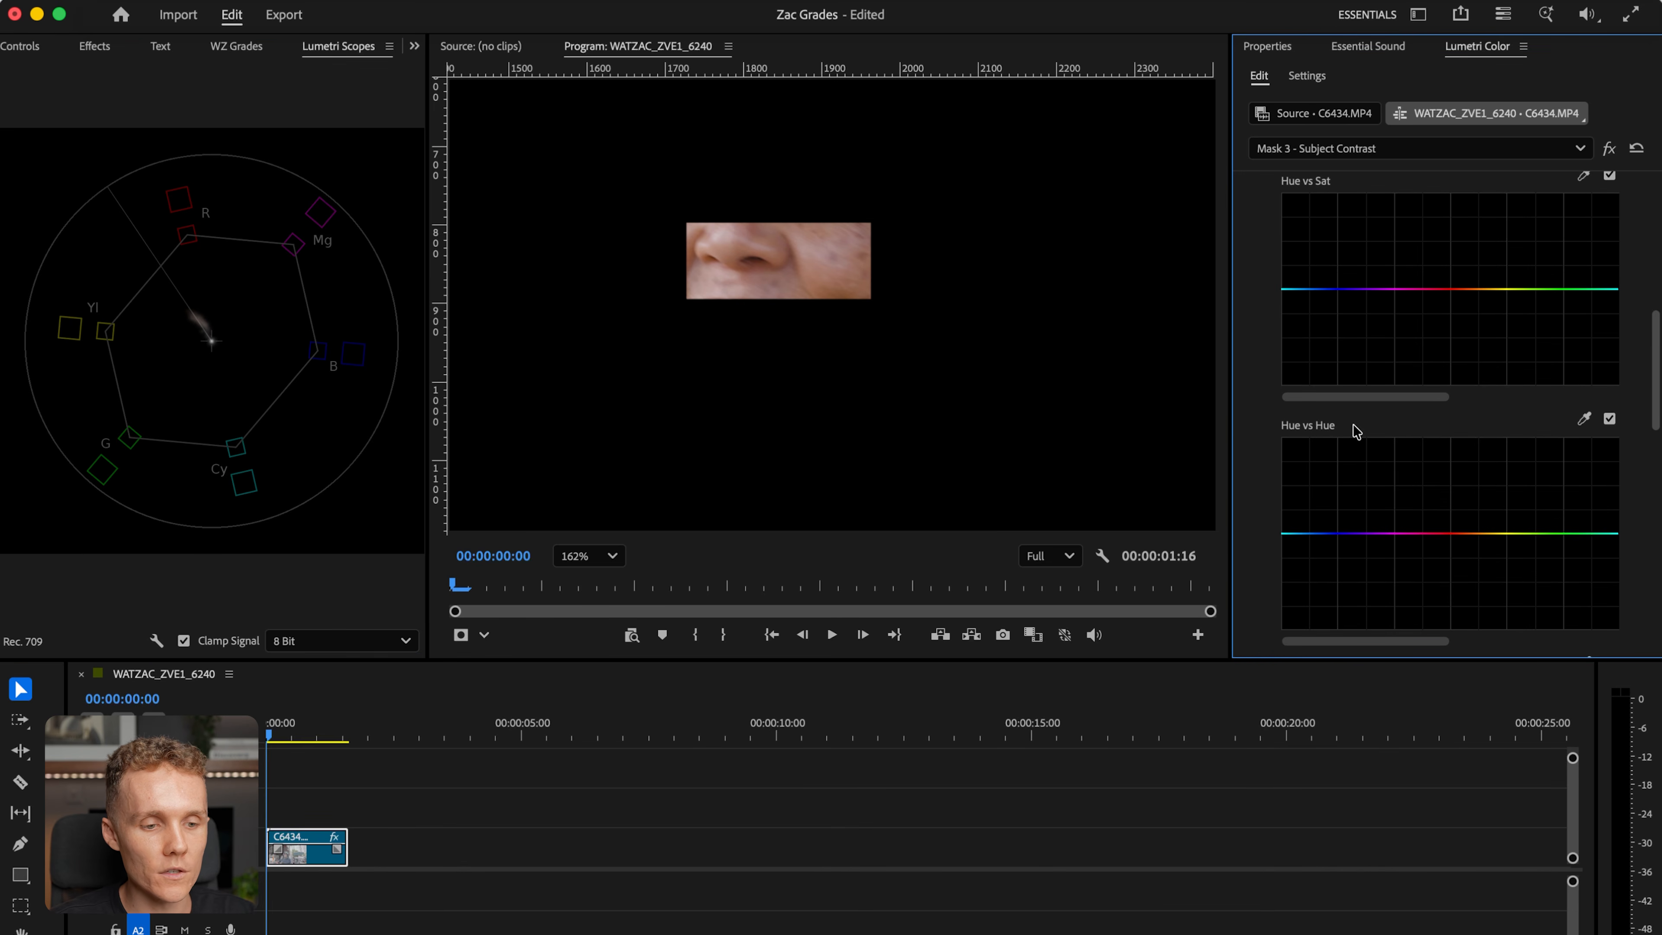
scroll(1447, 319, up, 2)
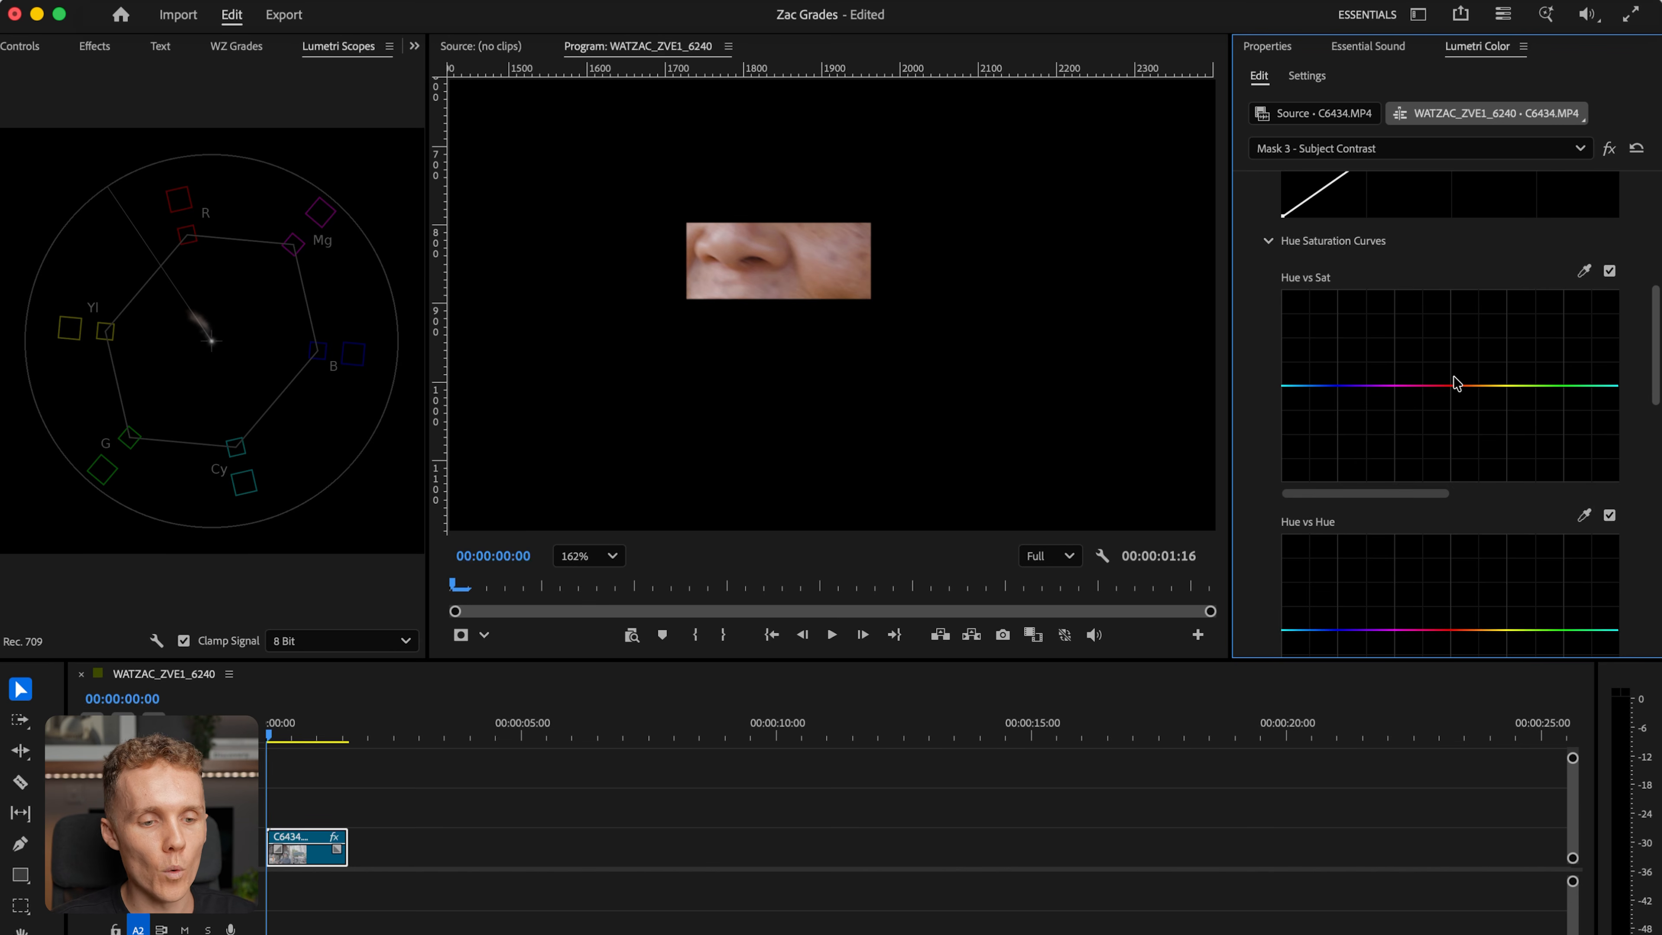
click(1582, 271)
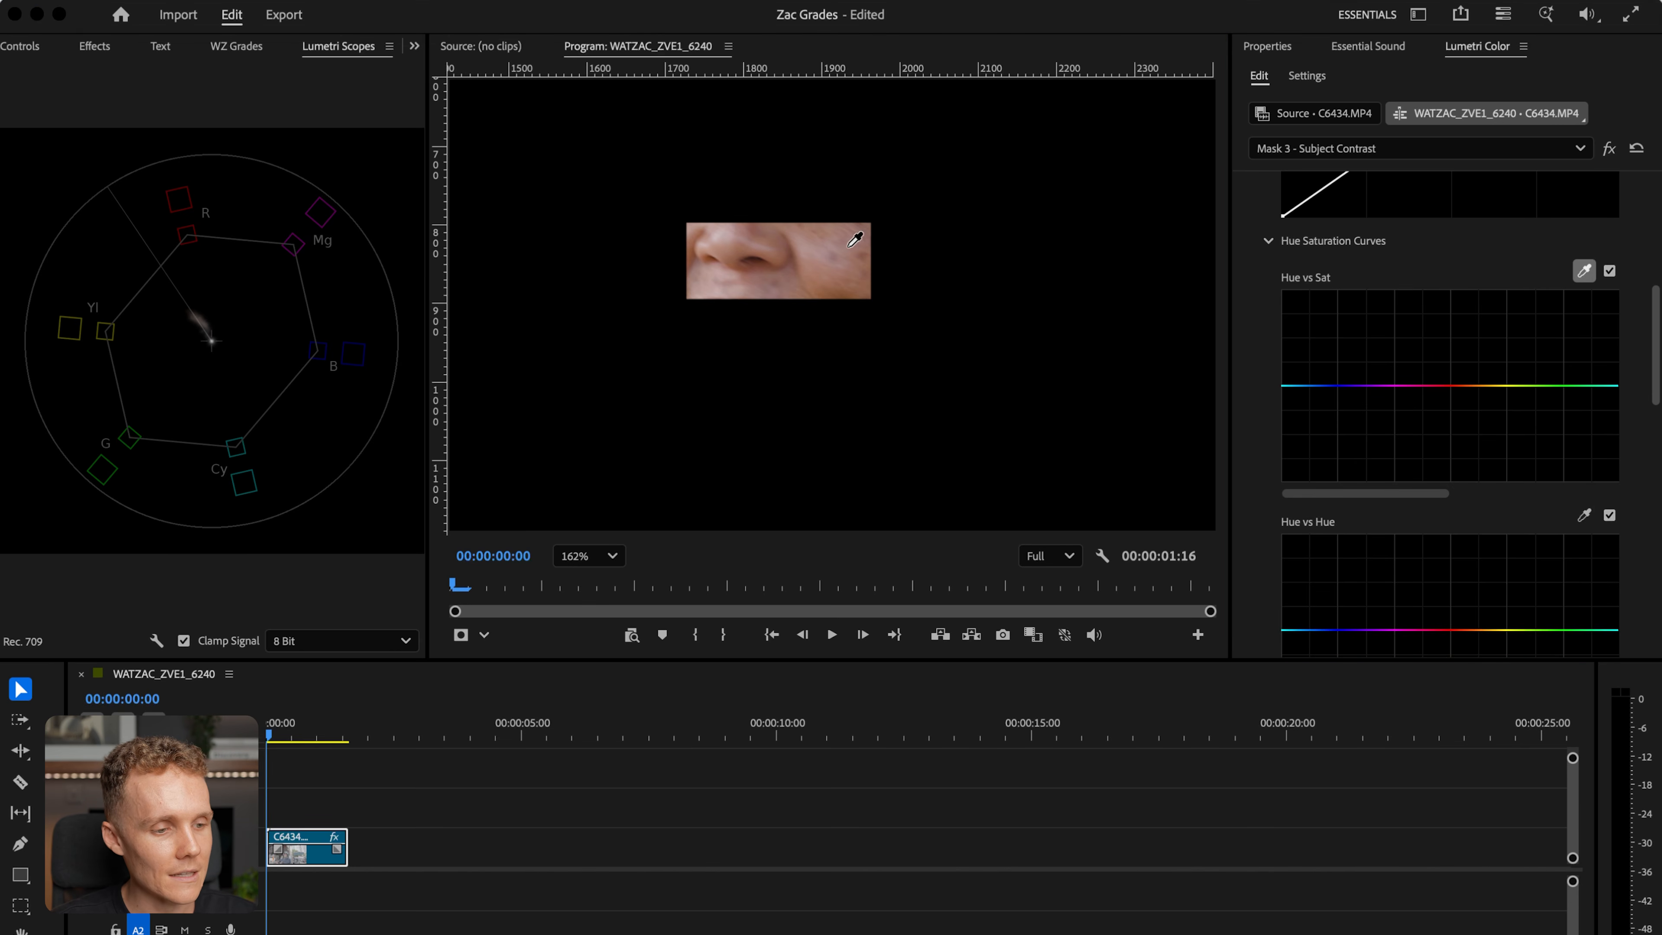
click(1583, 268)
scroll(1366, 275, up, 6)
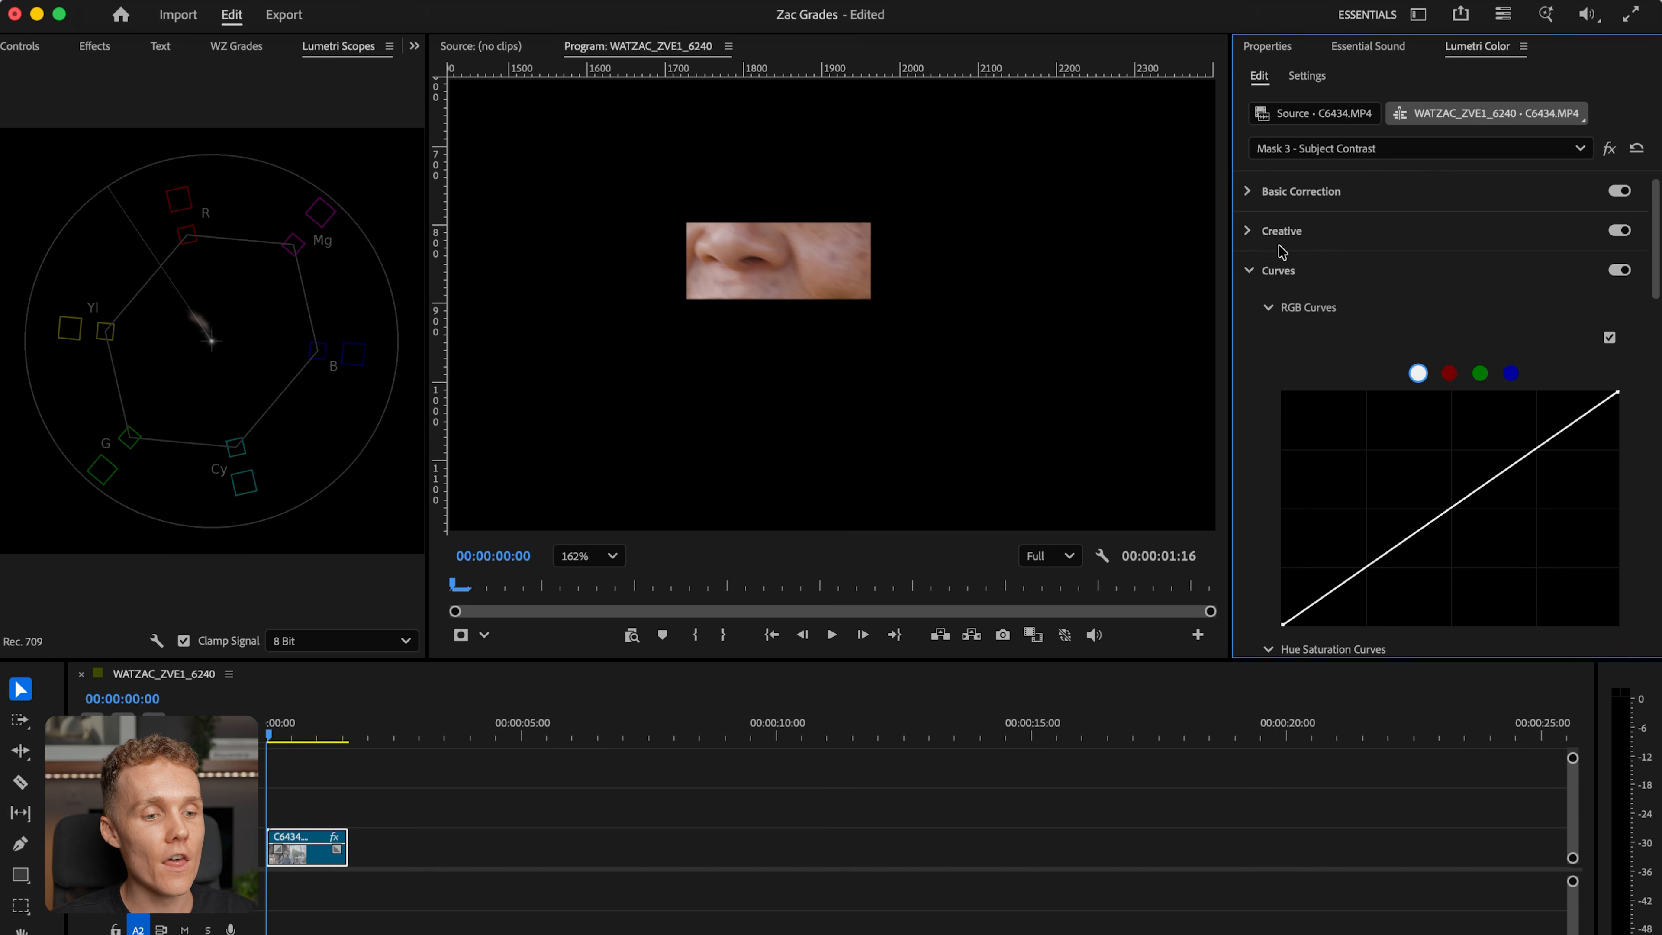
click(1278, 270)
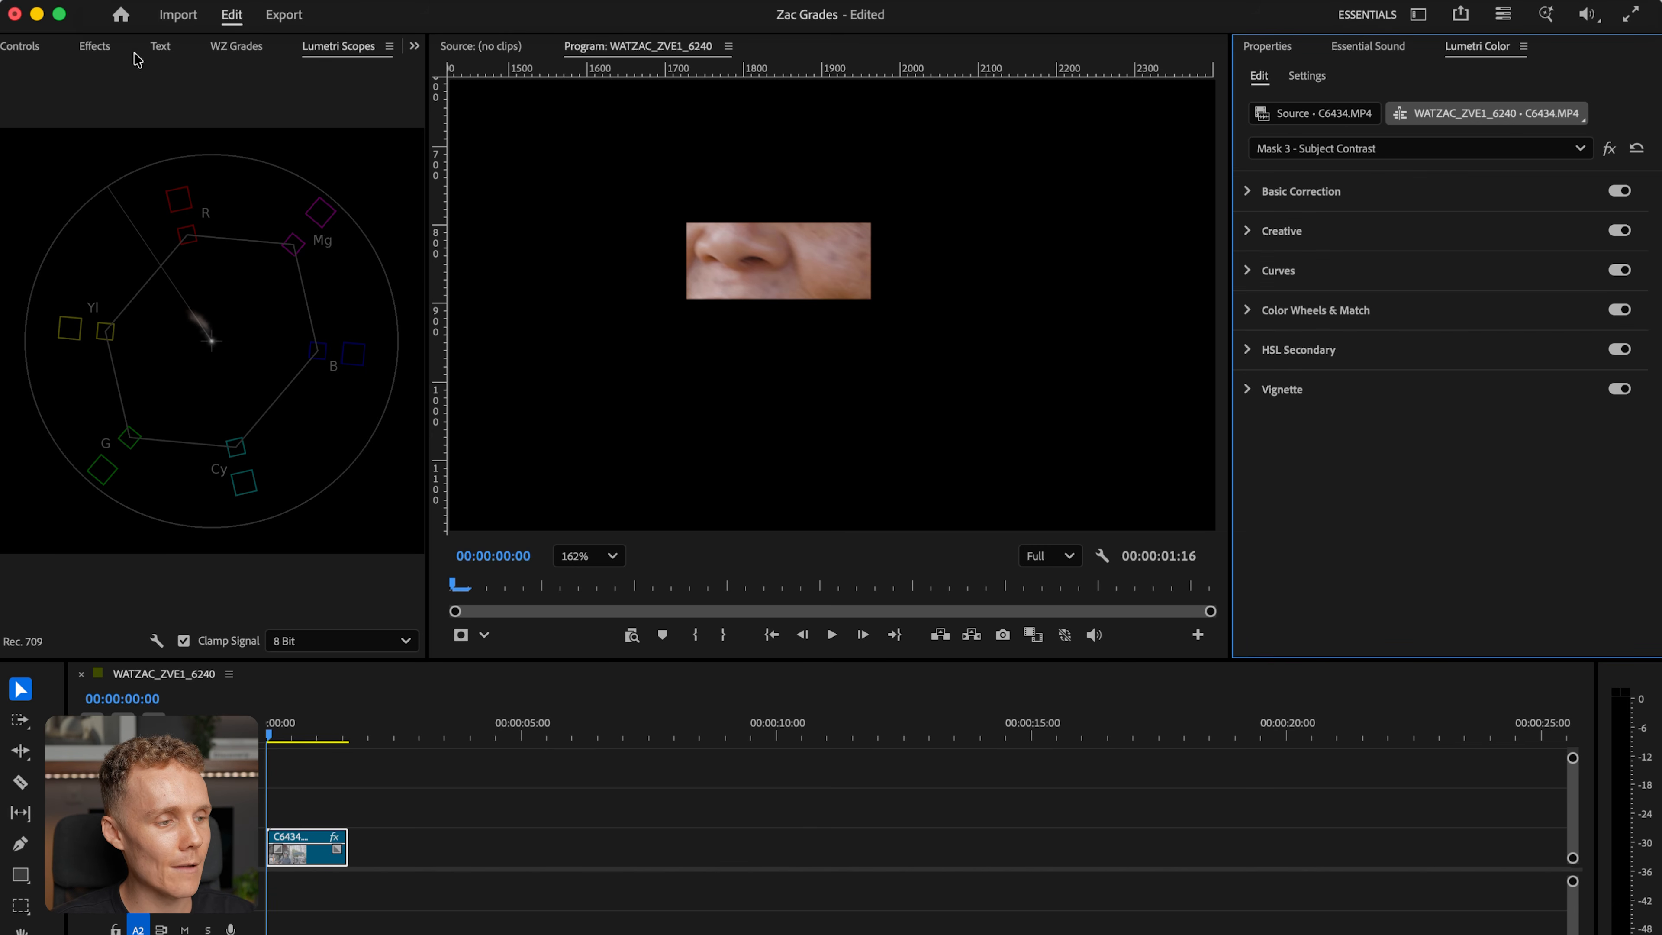
- Delete the rectangle mask from the clip's Opacity and fit the whole frame in the preview
click(27, 46)
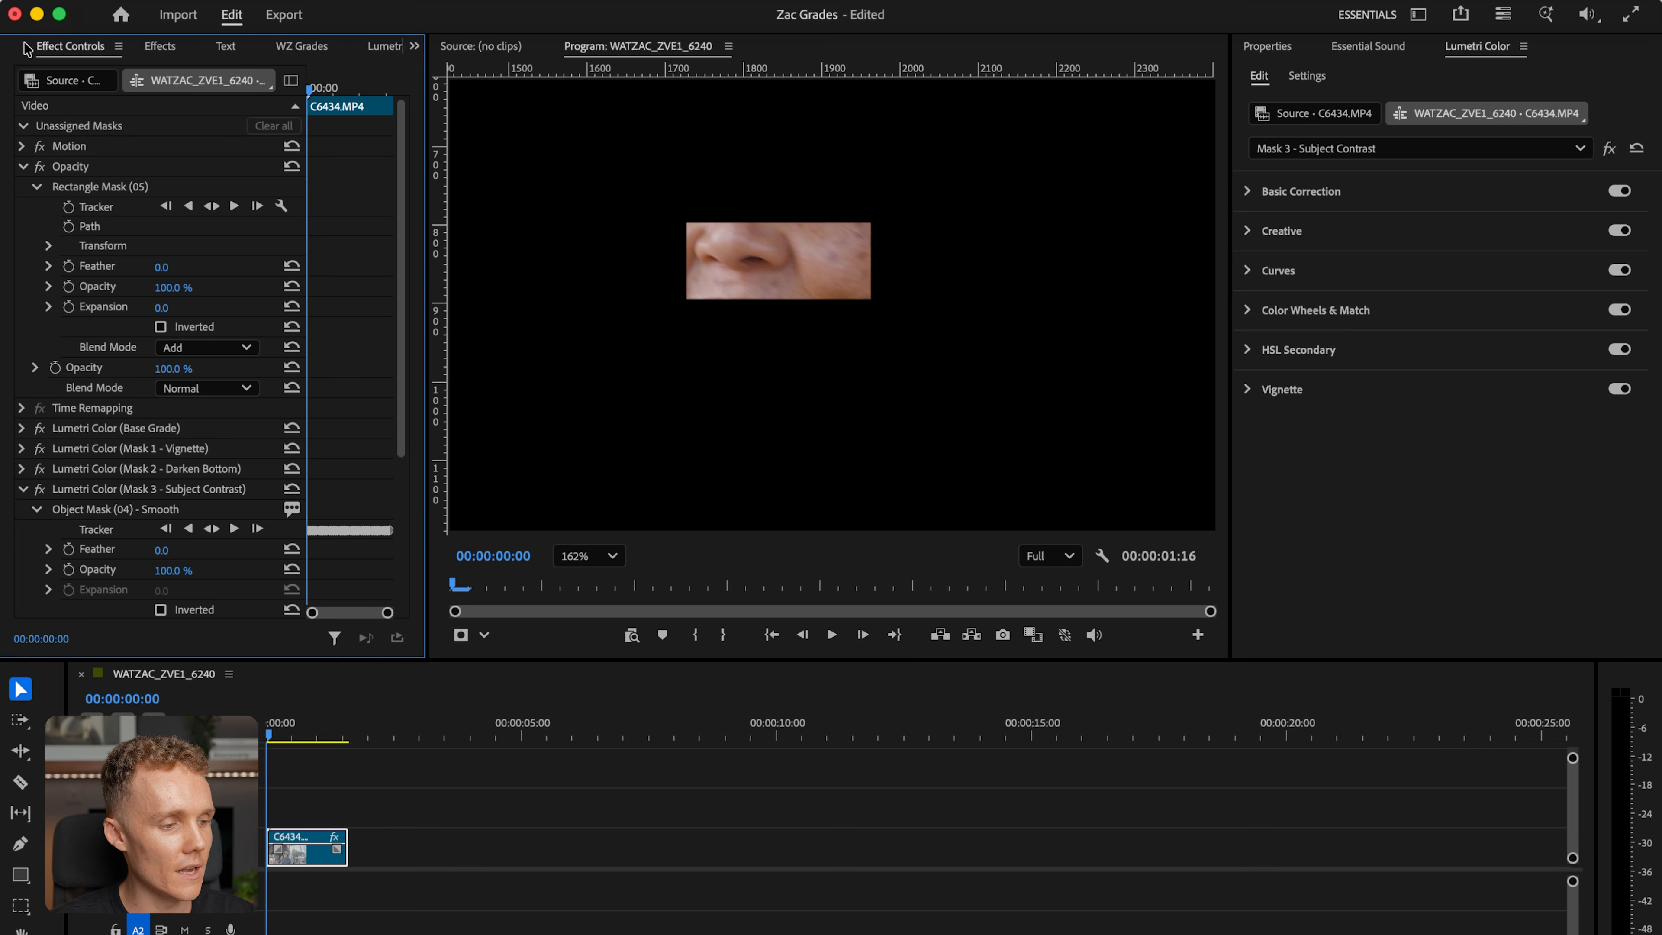
click(94, 186)
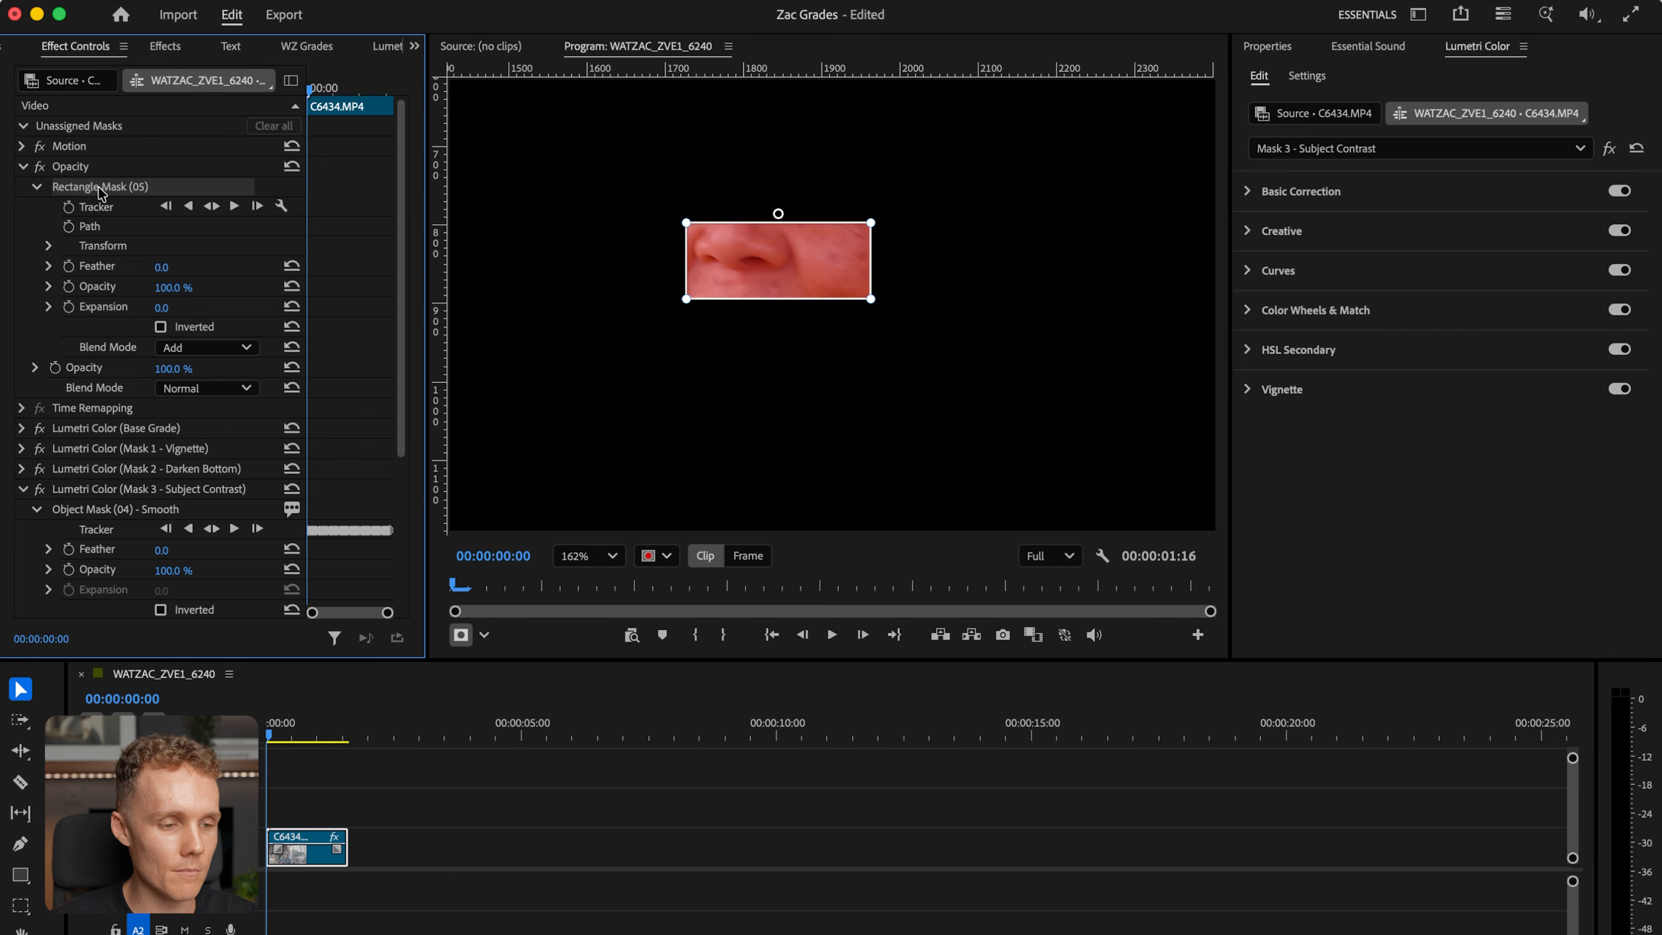
key(Delete)
click(588, 555)
click(607, 583)
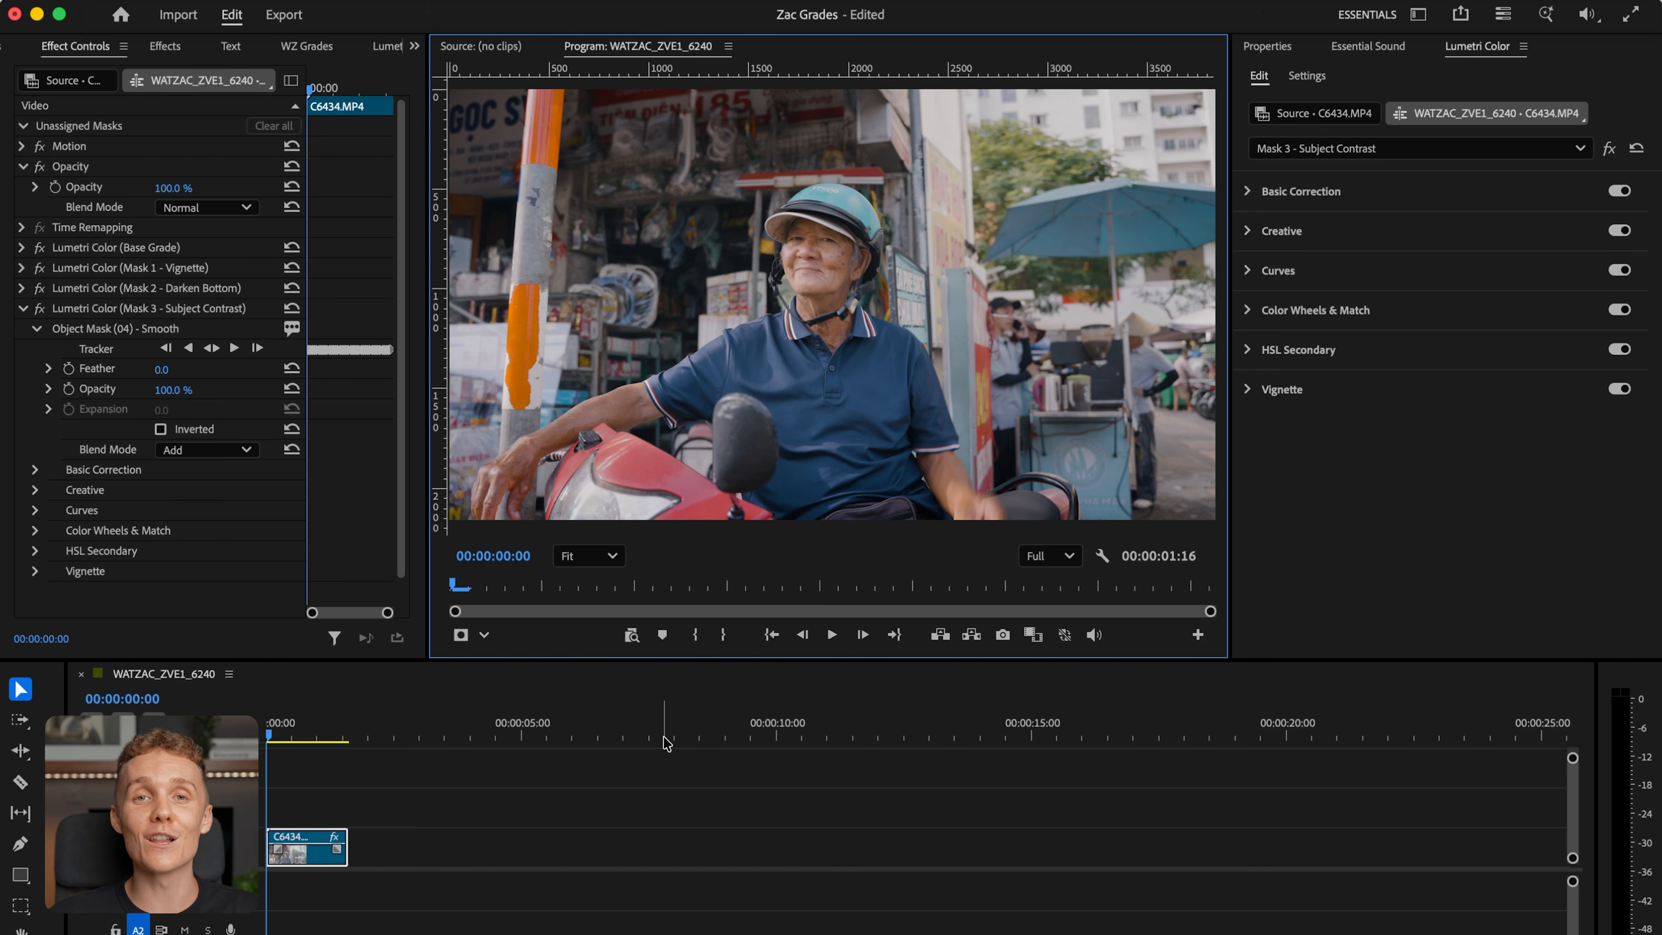